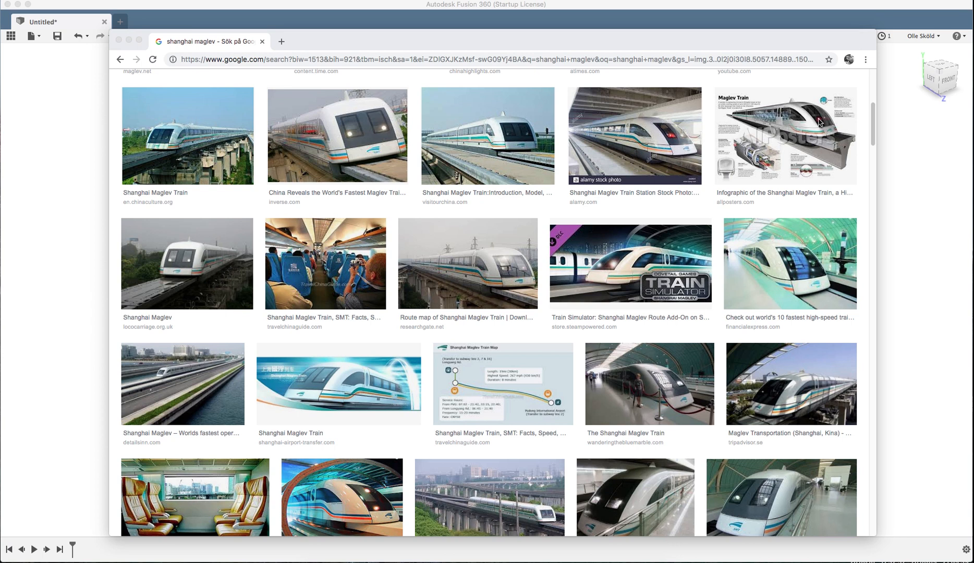
- Browse the Shanghai maglev image results for a reference picture of the train
left_click_drag(496, 35, 487, 38)
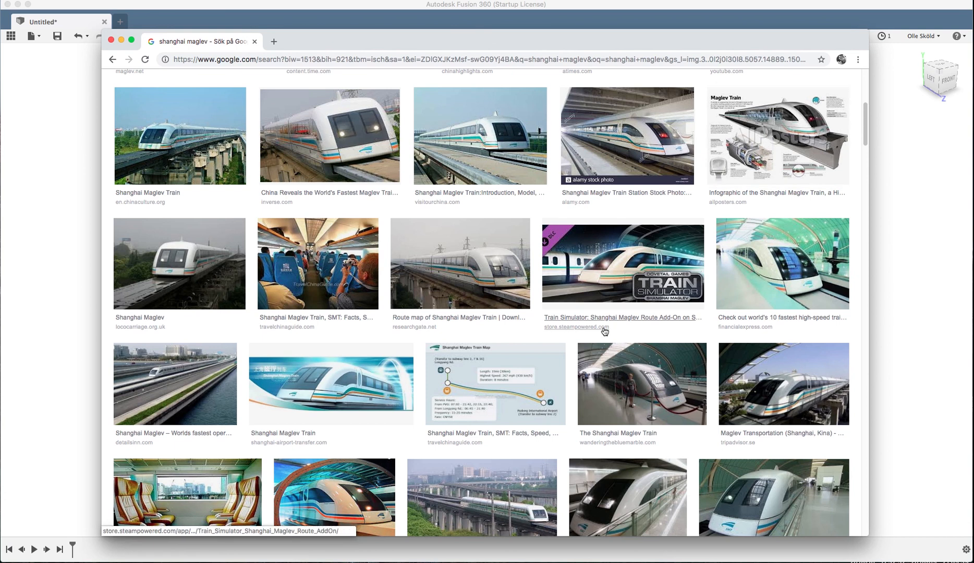
scroll(604, 327, "down", 6)
scroll(604, 327, "down", 4)
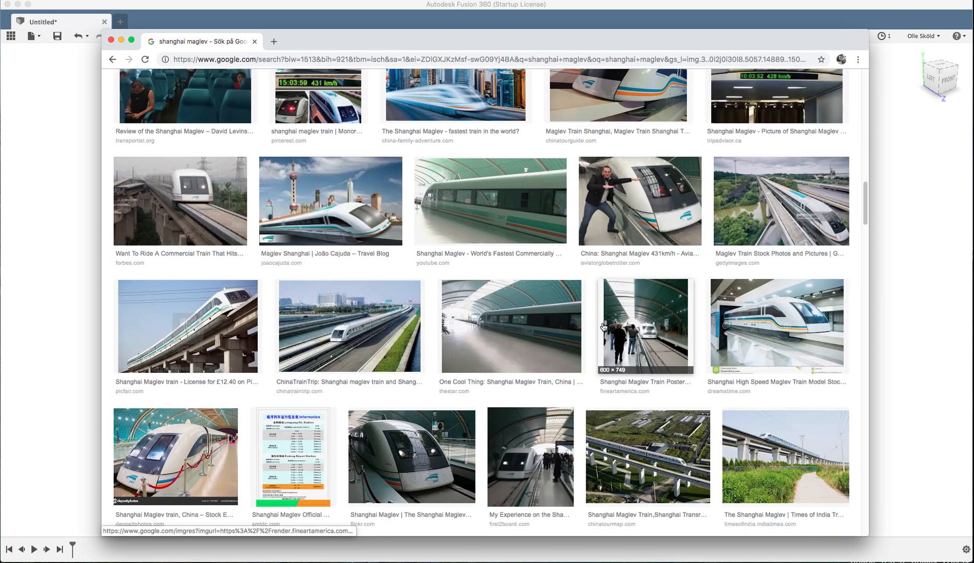
scroll(604, 327, "up", 15)
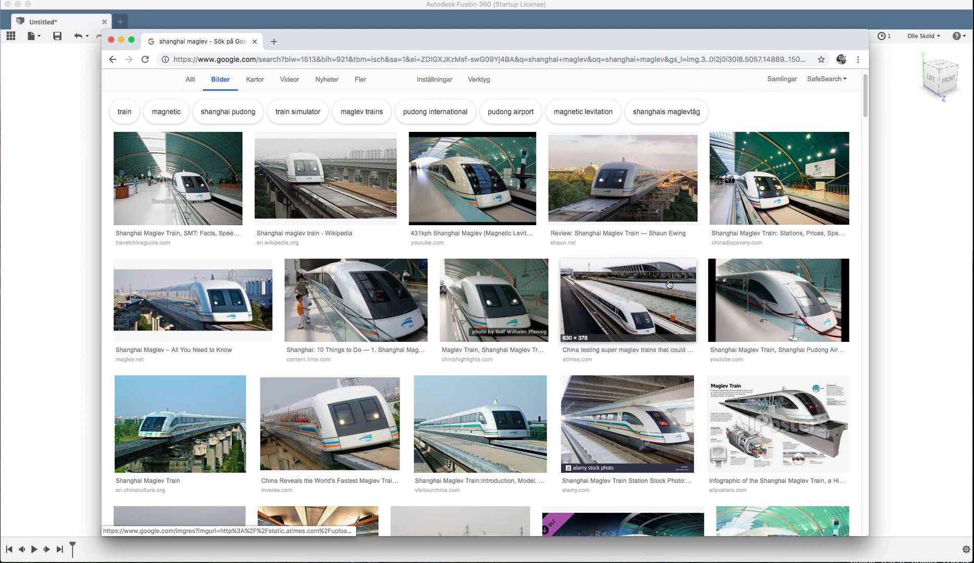
scroll(786, 348, "down", 1)
scroll(786, 347, "down", 3)
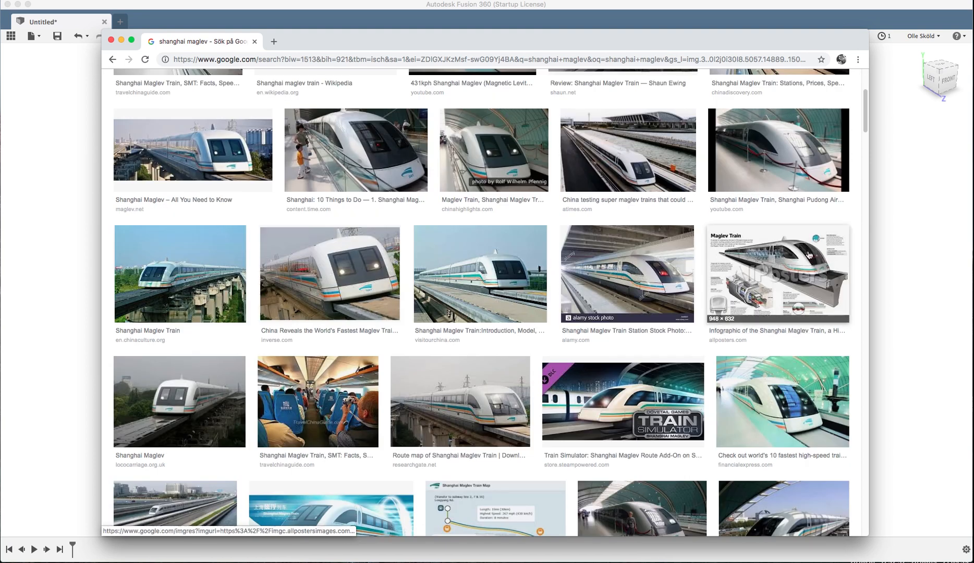
- Select the Maglev Train infographic in the image results, examine its diagrams and open the image in its own tab
left_click(780, 281)
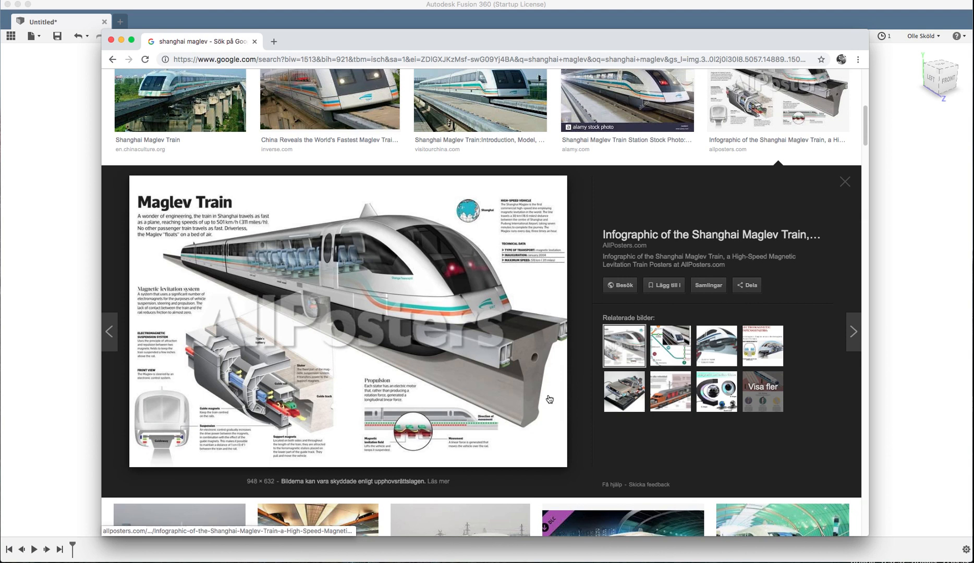
scroll(359, 417, "down", 1)
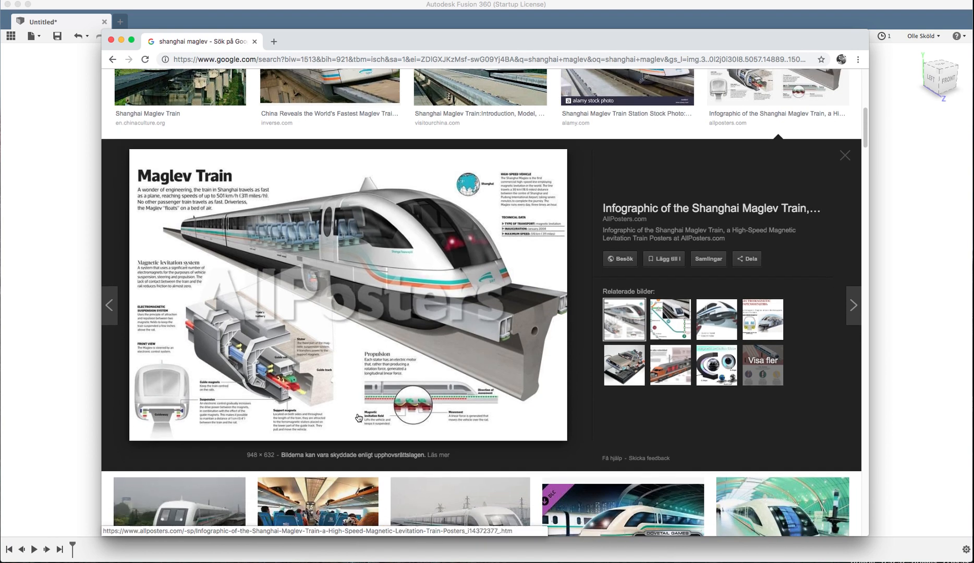
scroll(359, 418, "up", 1)
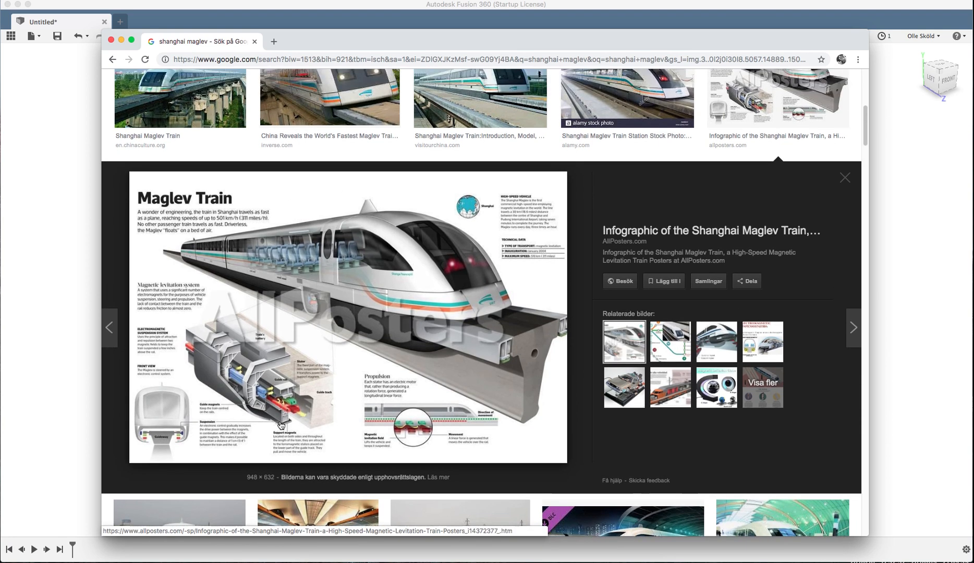
scroll(436, 424, "down", 2)
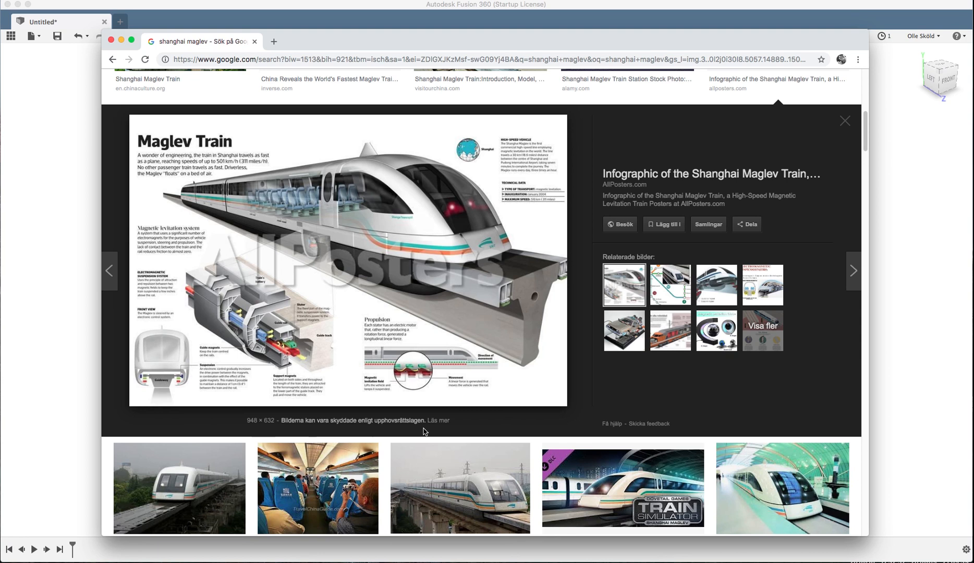
scroll(425, 432, "up", 1)
scroll(425, 432, "up", 1)
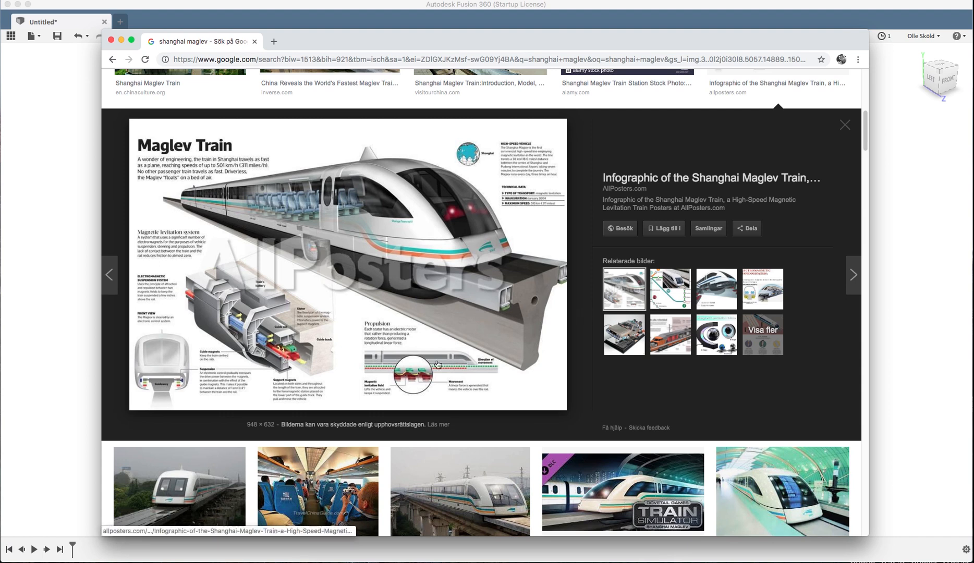
right_click(491, 275)
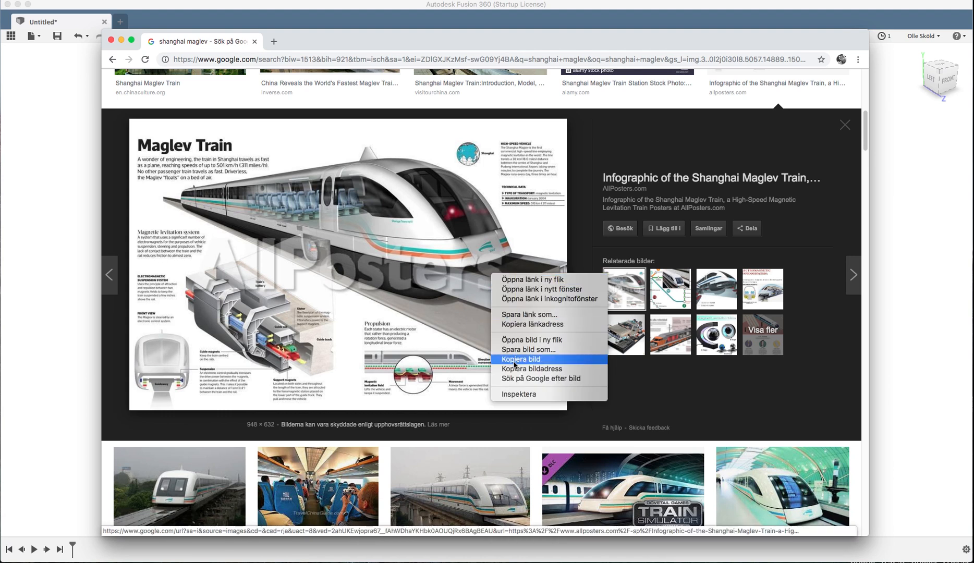
left_click(518, 340)
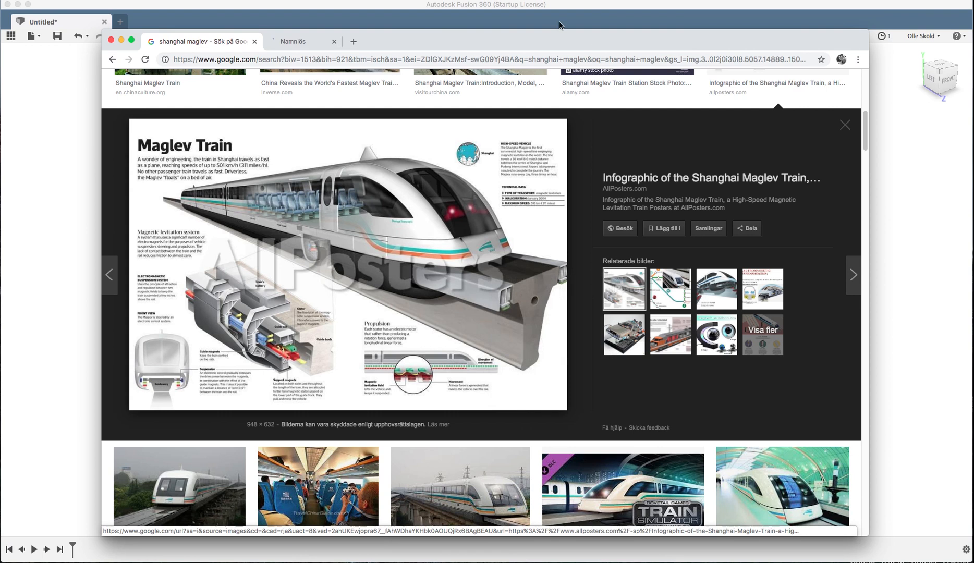
left_click(326, 41)
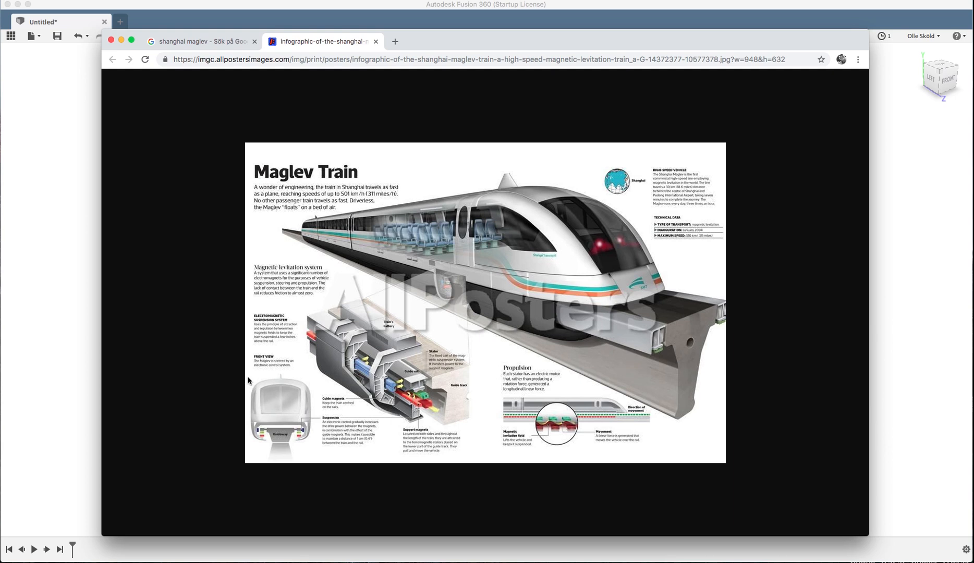
- Capture separate screenshots of the infographic's front view and its Propulsion side-view diagram
key("super+shift+4")
left_click_drag(246, 370, 320, 459)
key("super+shift+4")
left_click_drag(497, 391, 647, 449)
- Search for "boeing 777 3-view" in a new tab and look through the image results for three-view drawings
left_click(394, 41)
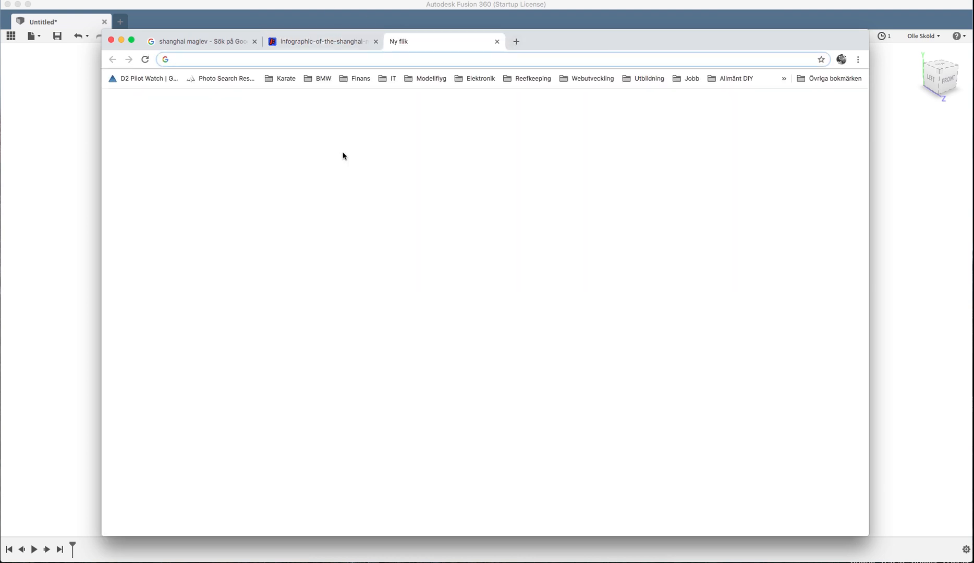
left_click(407, 246)
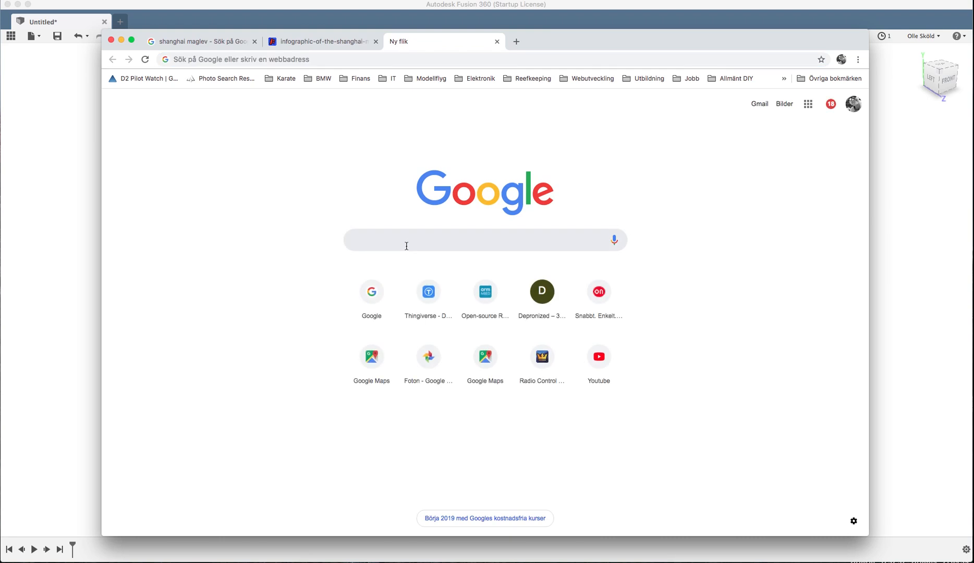
type("boeing")
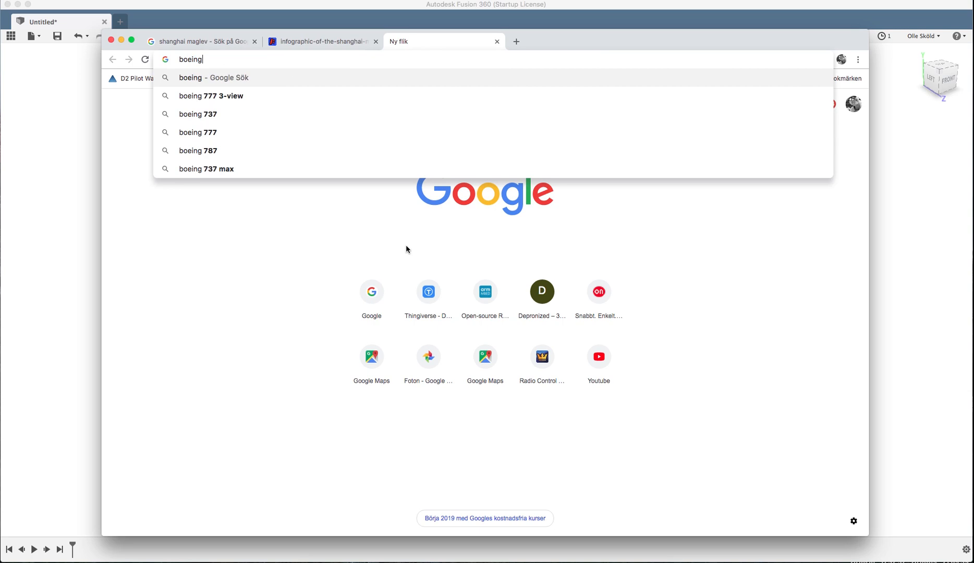
type(" 777")
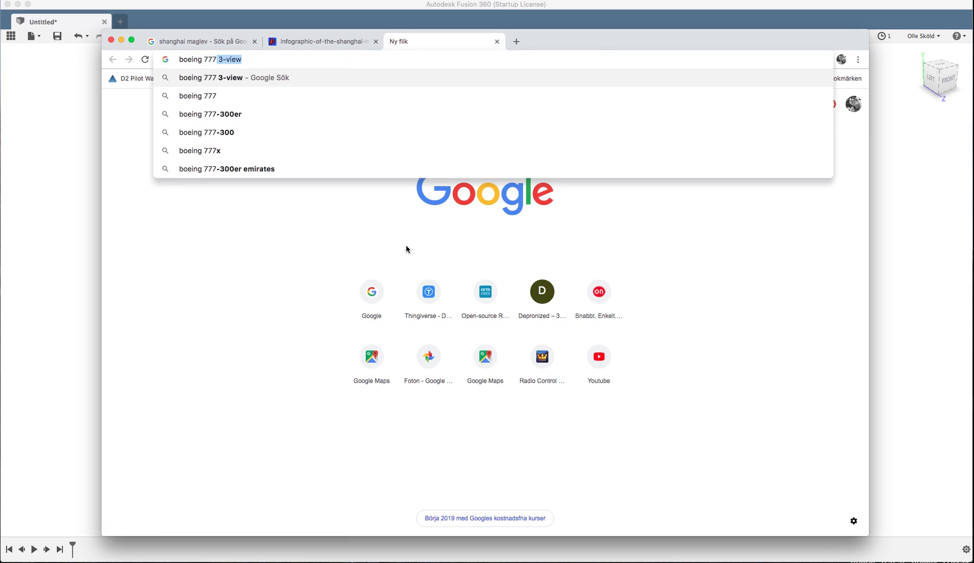
key("Return")
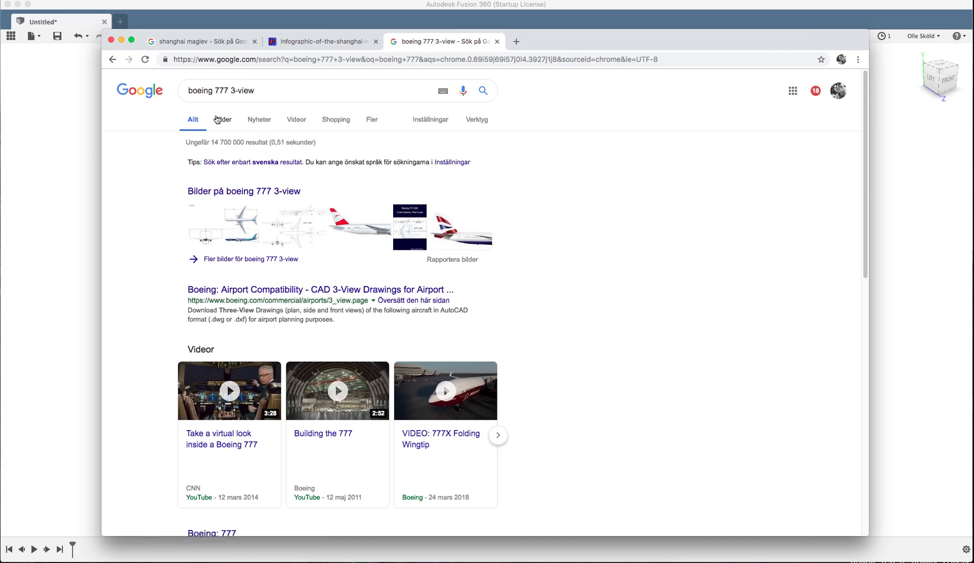
left_click(346, 225)
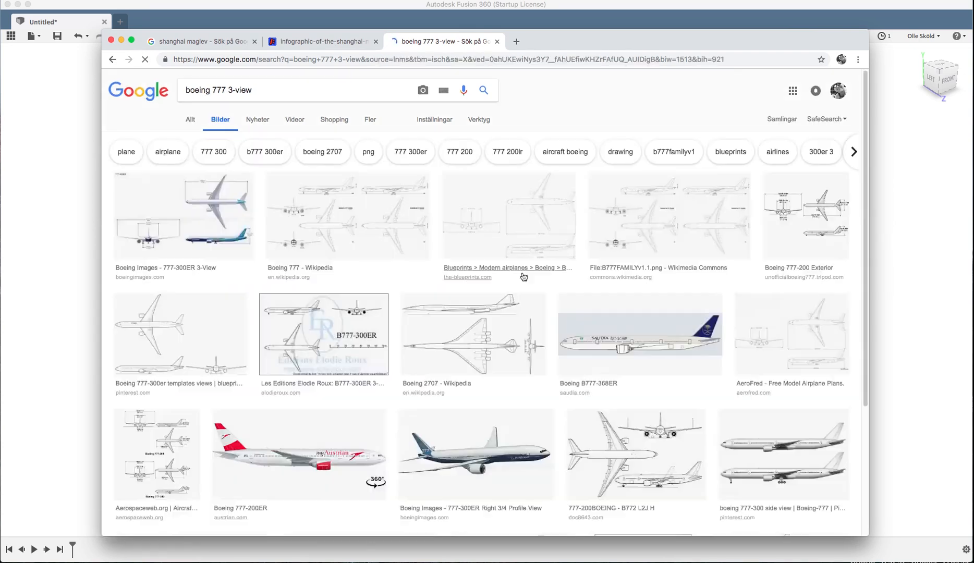
scroll(561, 271, "down", 10)
scroll(562, 271, "down", 3)
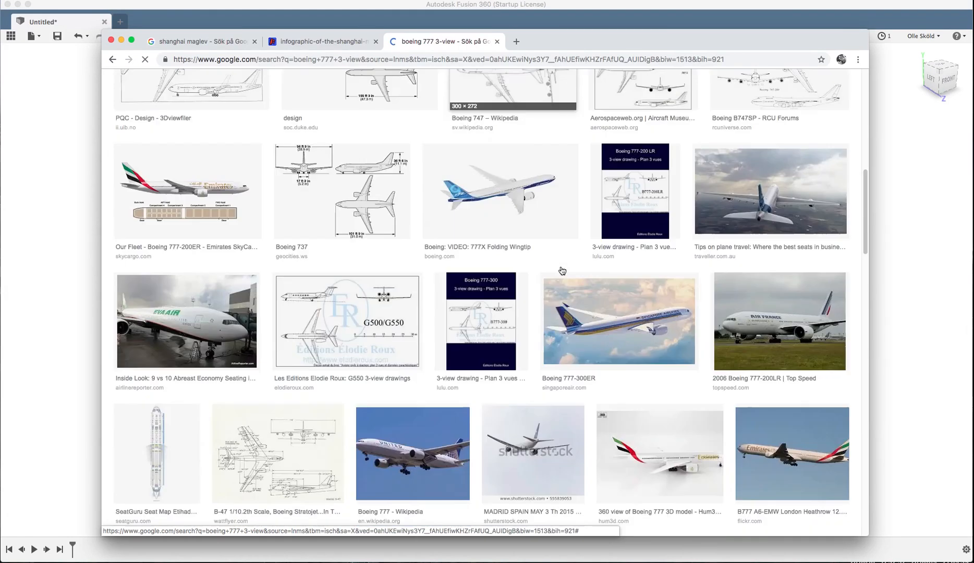
scroll(561, 271, "down", 2)
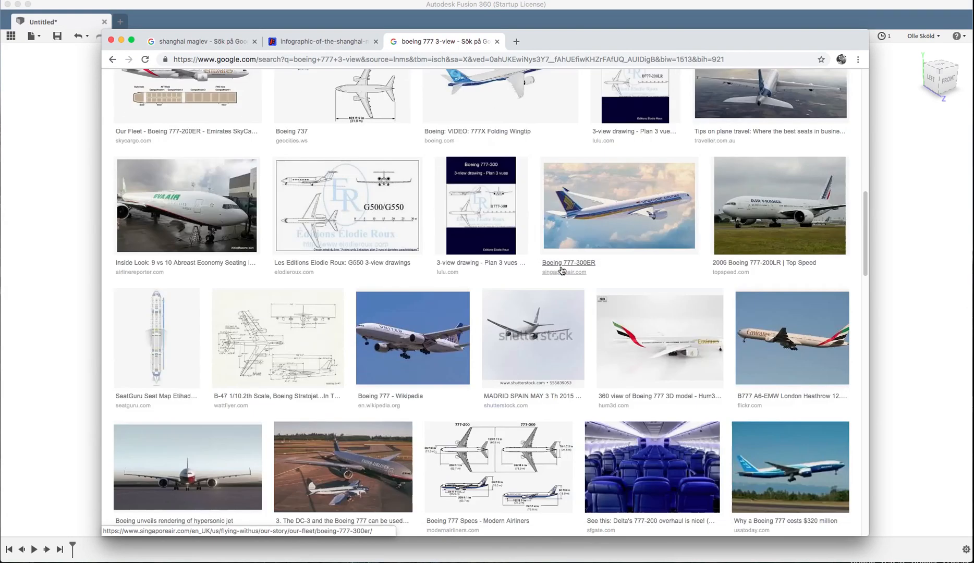
scroll(561, 271, "up", 15)
- Return to the Shanghai maglev results, minimize the browser and switch to the Fusion 360 design
left_click(190, 42)
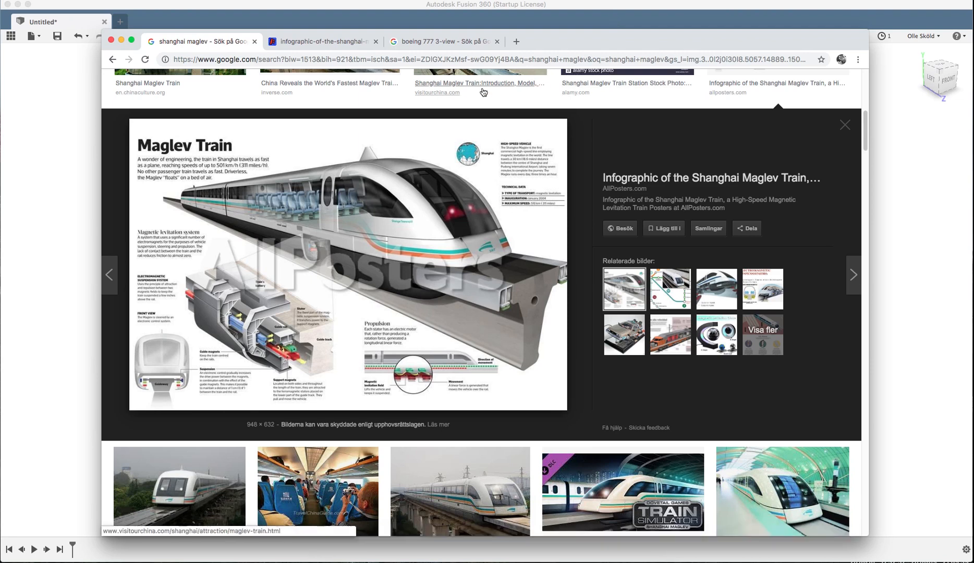
left_click(122, 42)
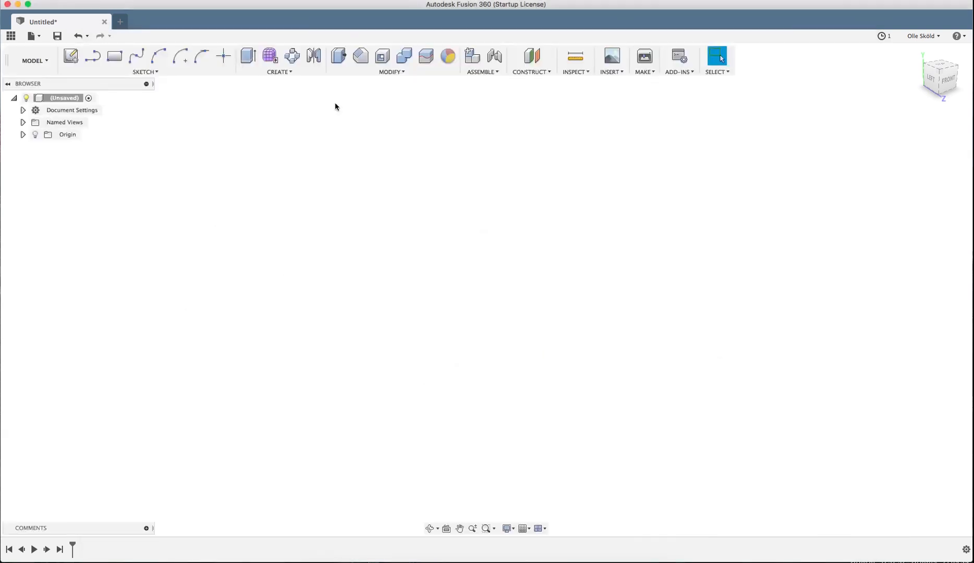
left_click(615, 72)
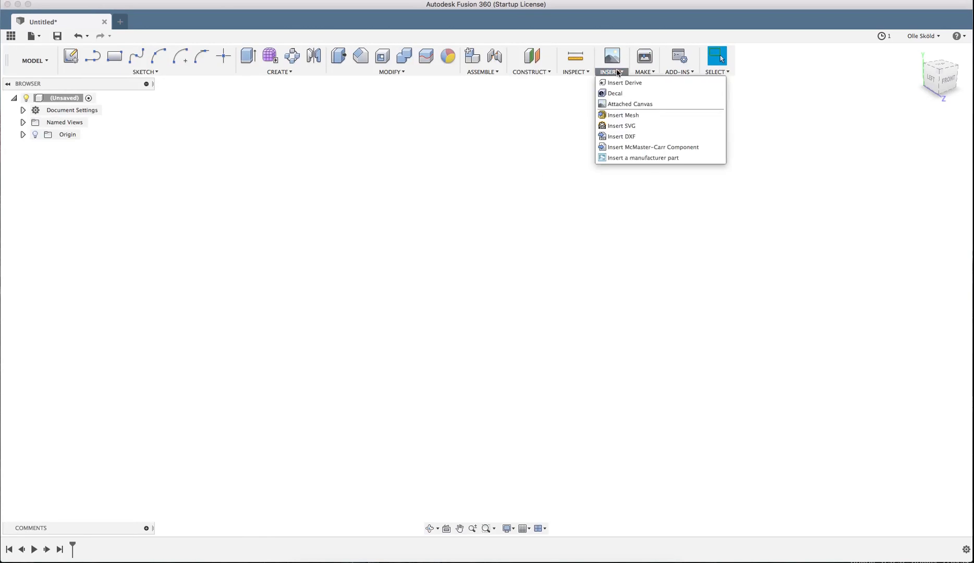
left_click(630, 105)
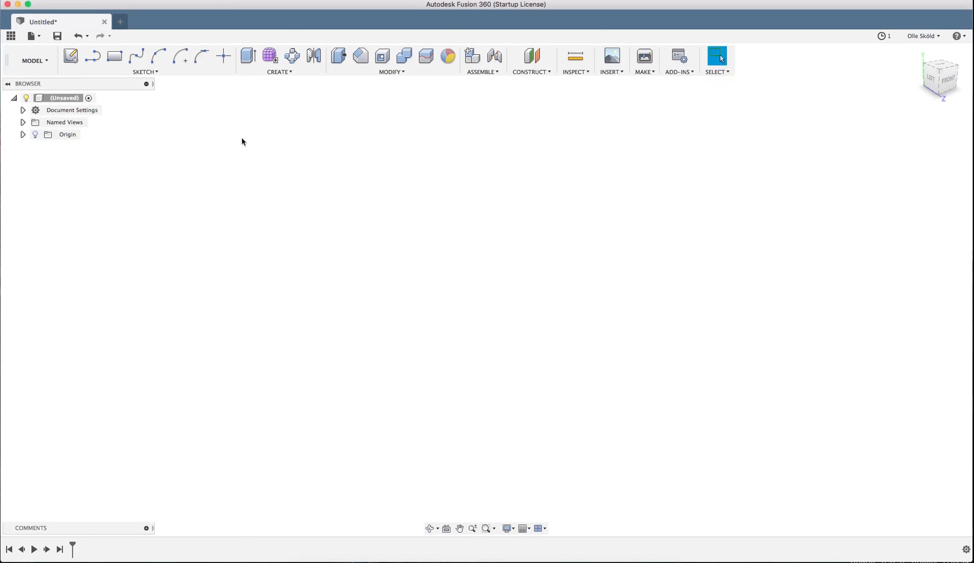
right_click(59, 99)
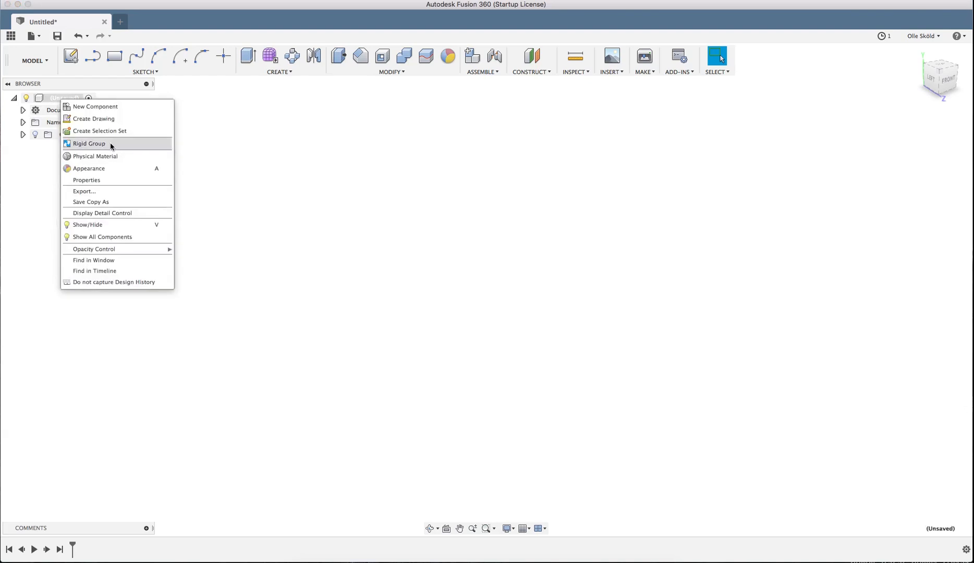
left_click(103, 117)
left_click(598, 196)
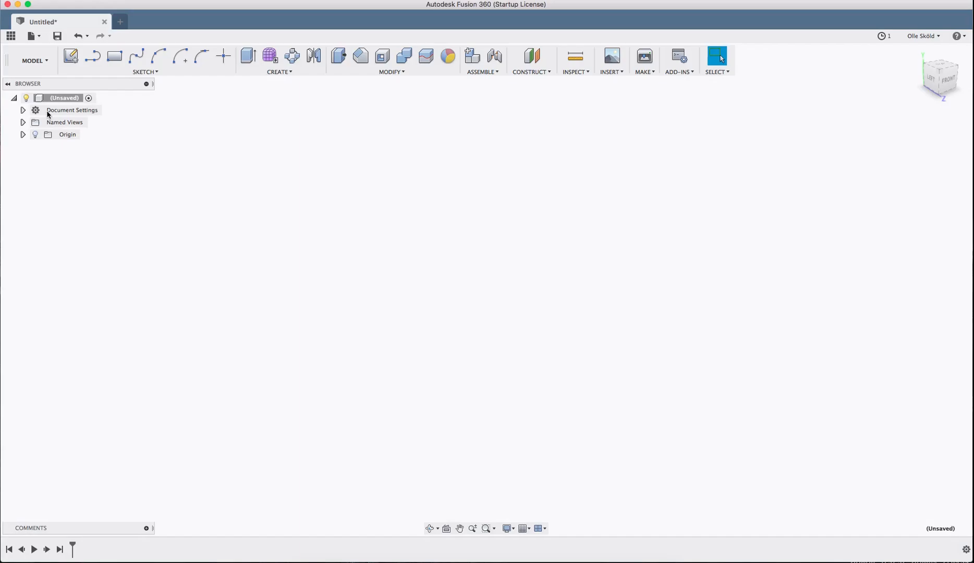
- Create a new component under the unsaved design's root and name it Main Body
right_click(60, 98)
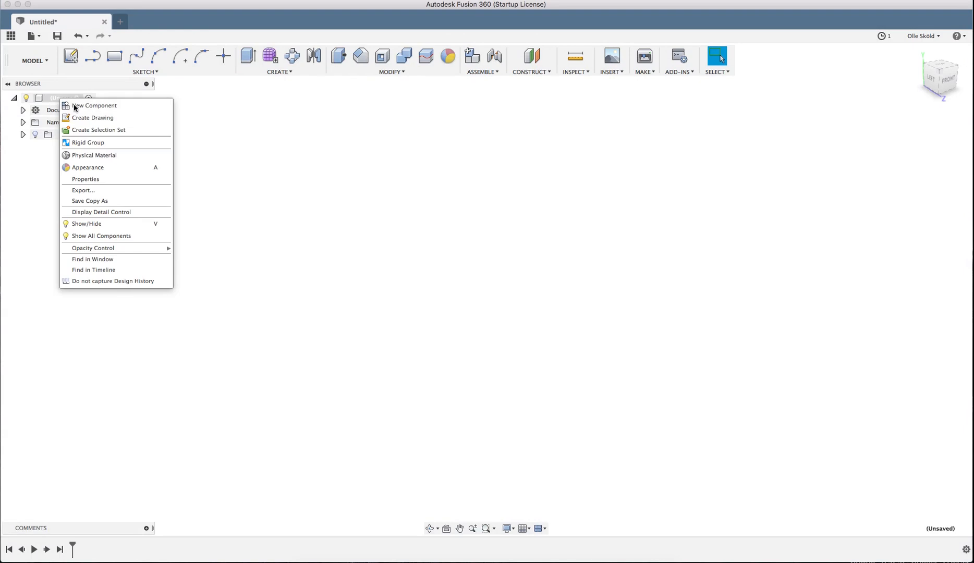
left_click(66, 104)
double_click(83, 147)
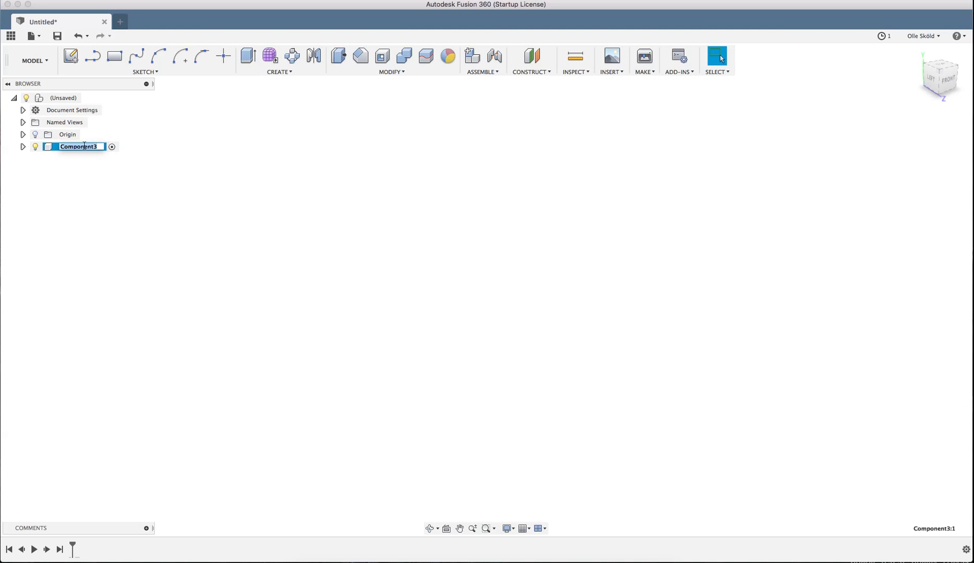
type("Bo")
type("Mai")
type("n Bo")
type("dy")
key("Return")
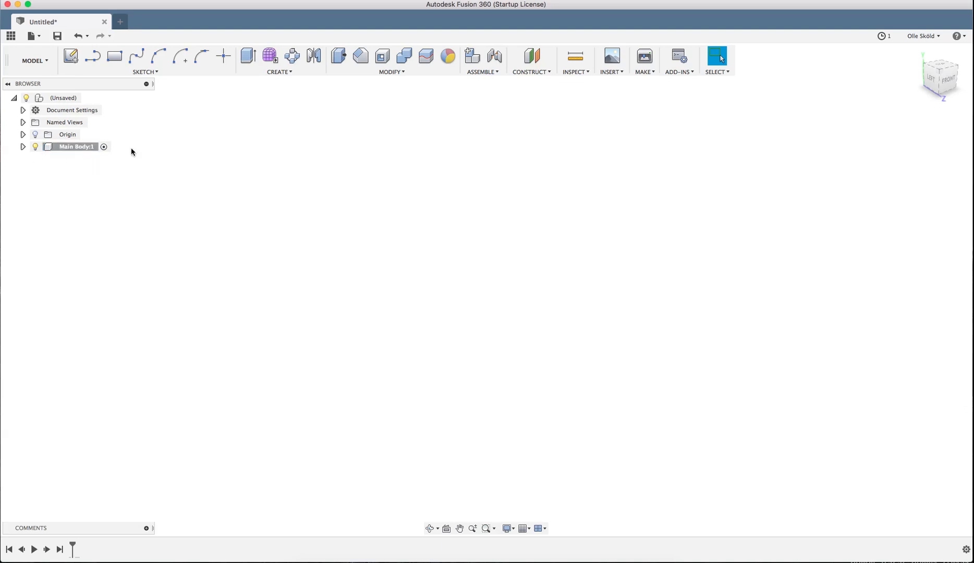
- Activate the design's top-level component and start a sketch on the horizontal origin plane
right_click(65, 102)
left_click(74, 108)
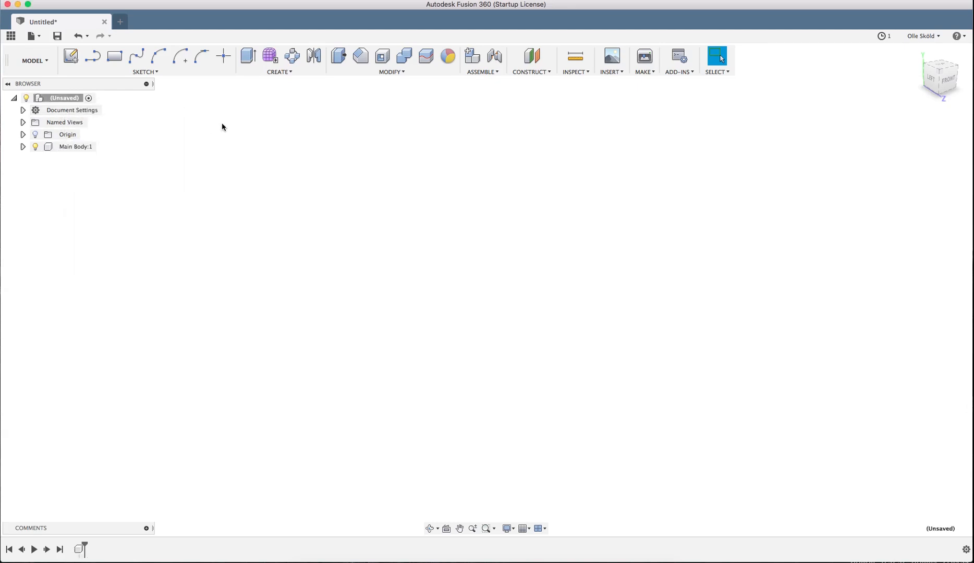
left_click(71, 57)
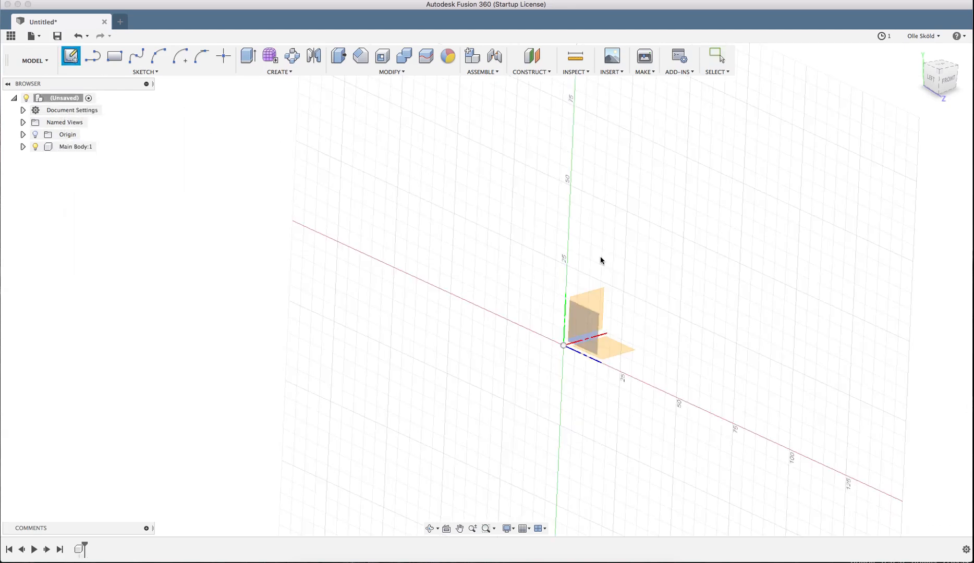
left_click(611, 350)
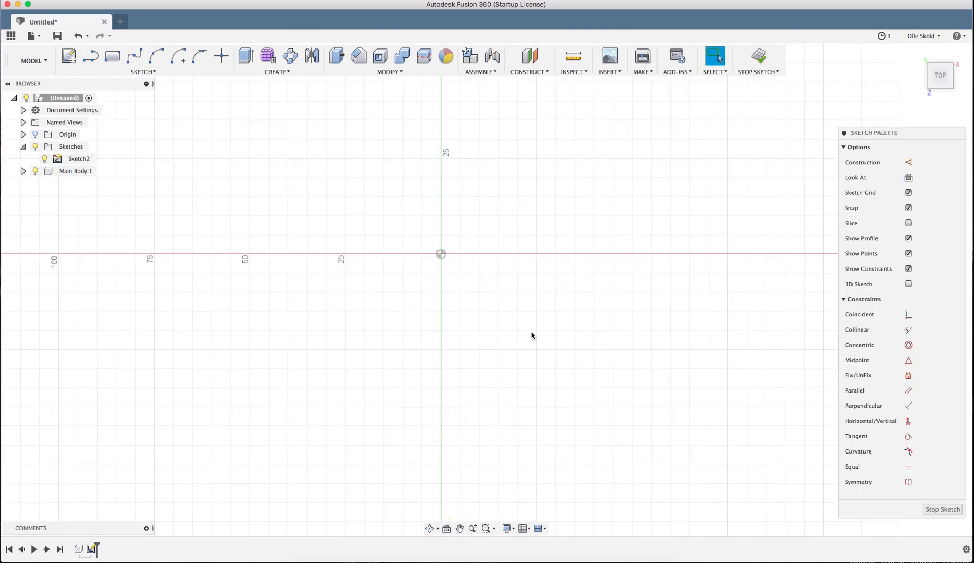
- Draw a 1200 mm diameter circle centred on the origin and convert it to construction geometry
key("c")
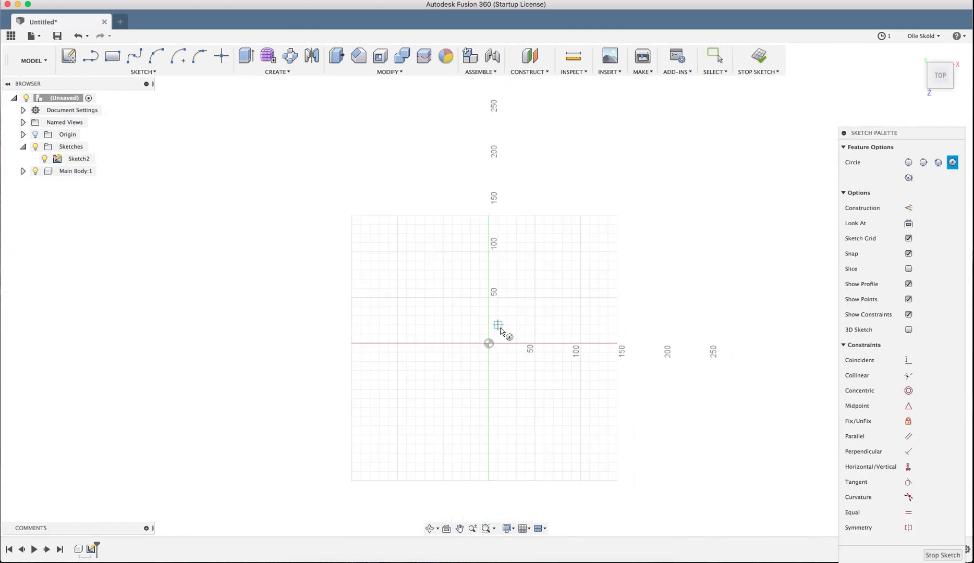
left_click(489, 344)
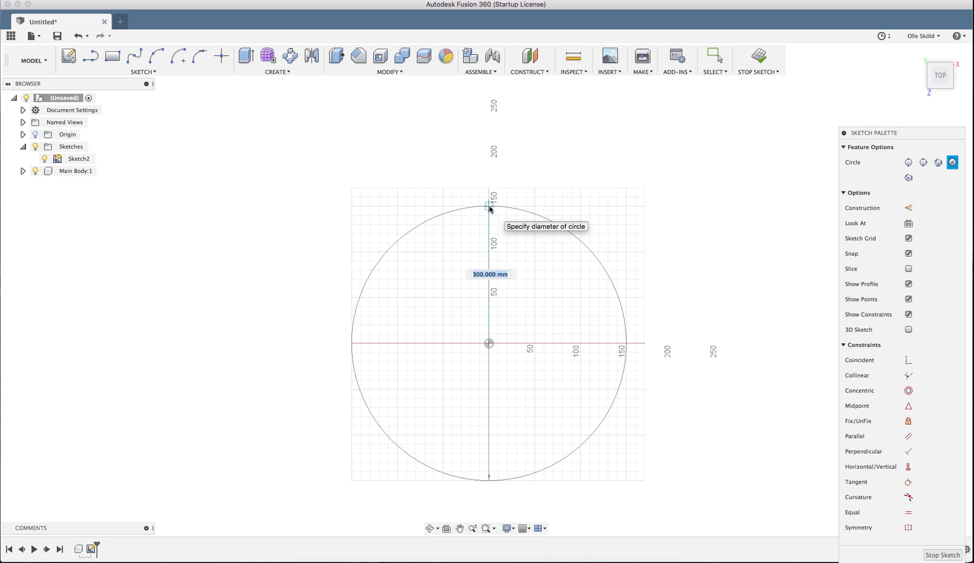
type("1200")
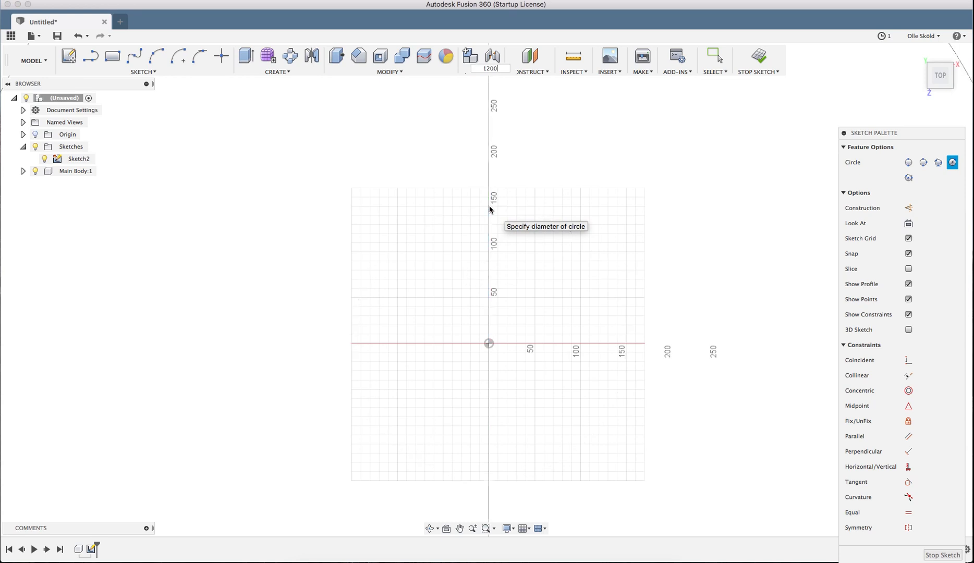
key("Tab")
scroll(489, 235, "down", 3)
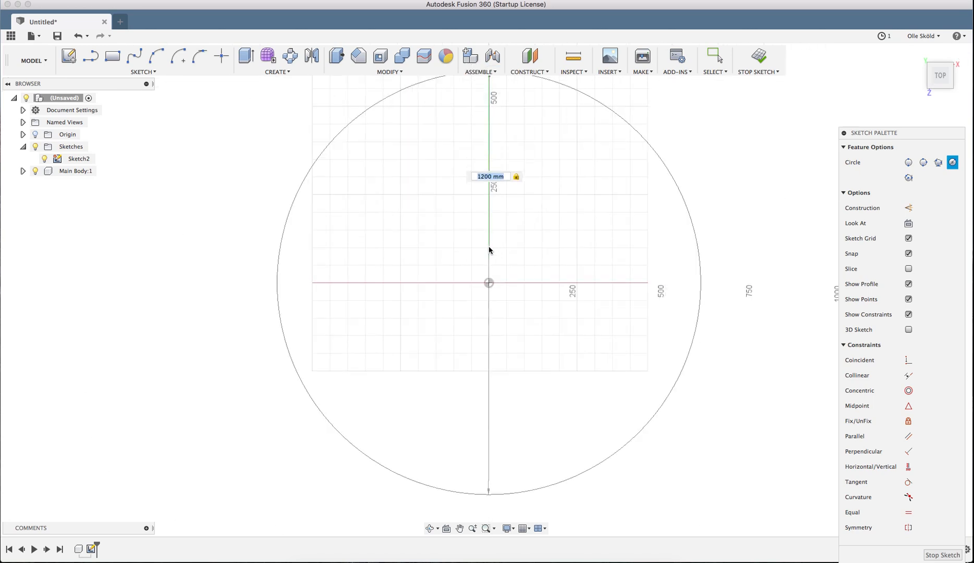
scroll(489, 250, "down", 3)
left_click(543, 186)
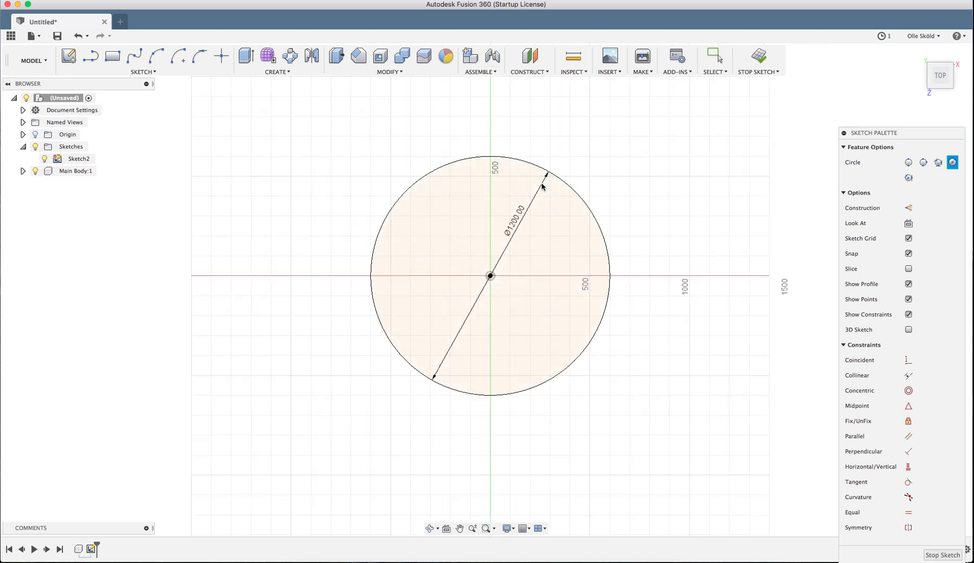
scroll(500, 154, "up", 3)
key("Escape")
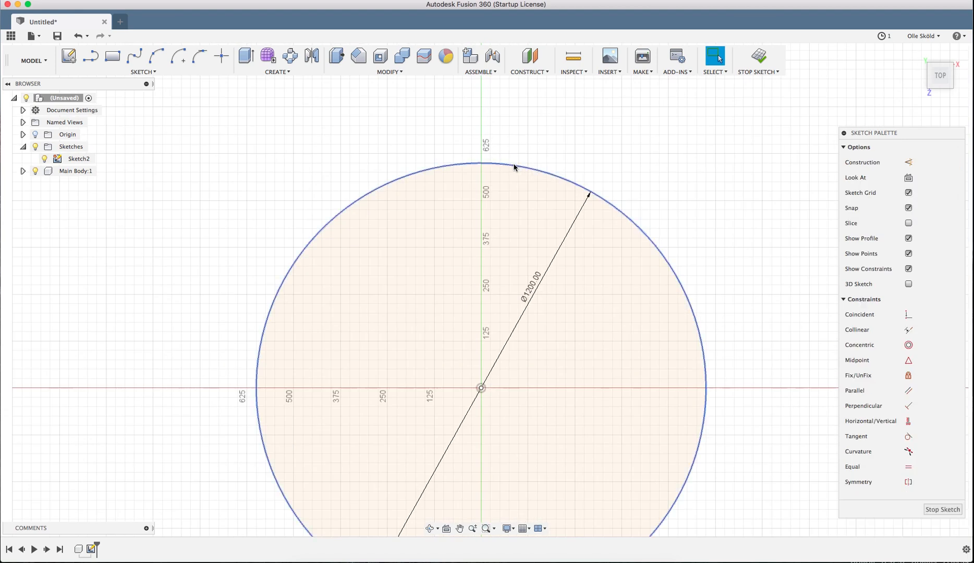
left_click(514, 167)
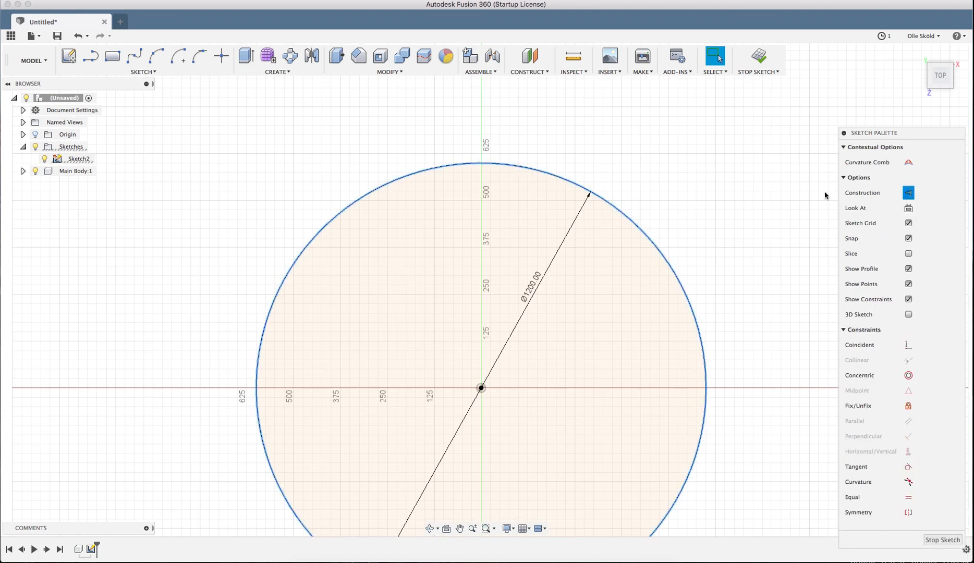
scroll(485, 190, "down", 2)
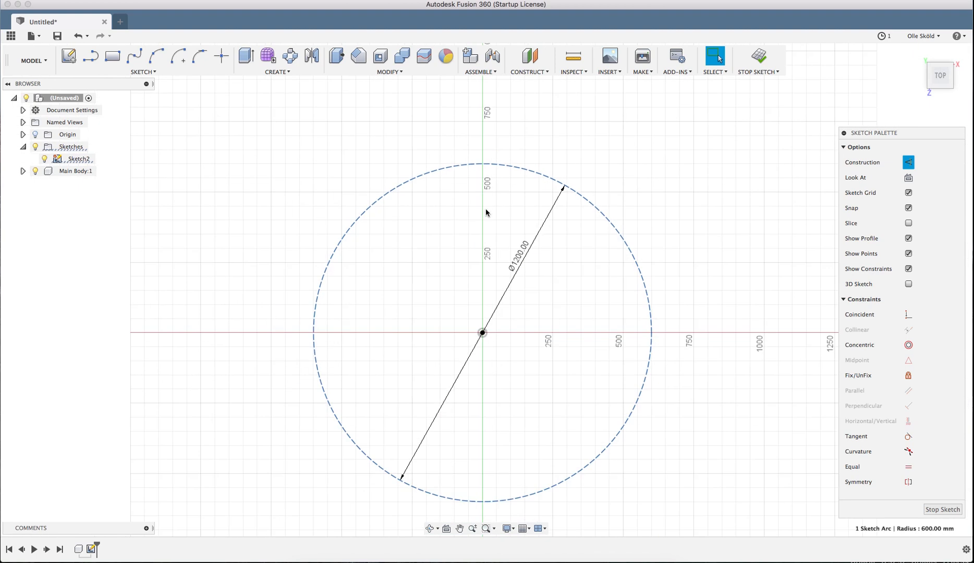
scroll(486, 211, "up", 3)
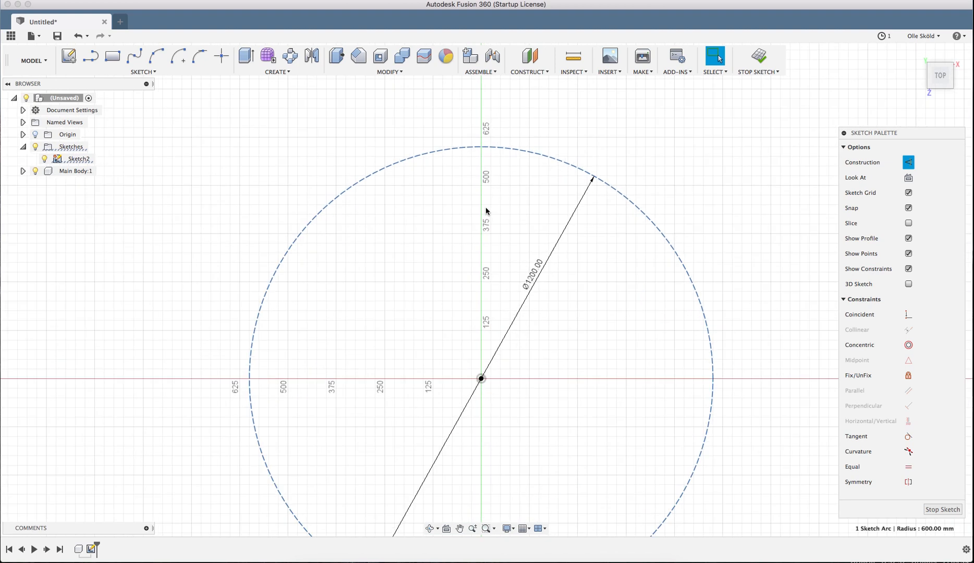
scroll(485, 210, "down", 1)
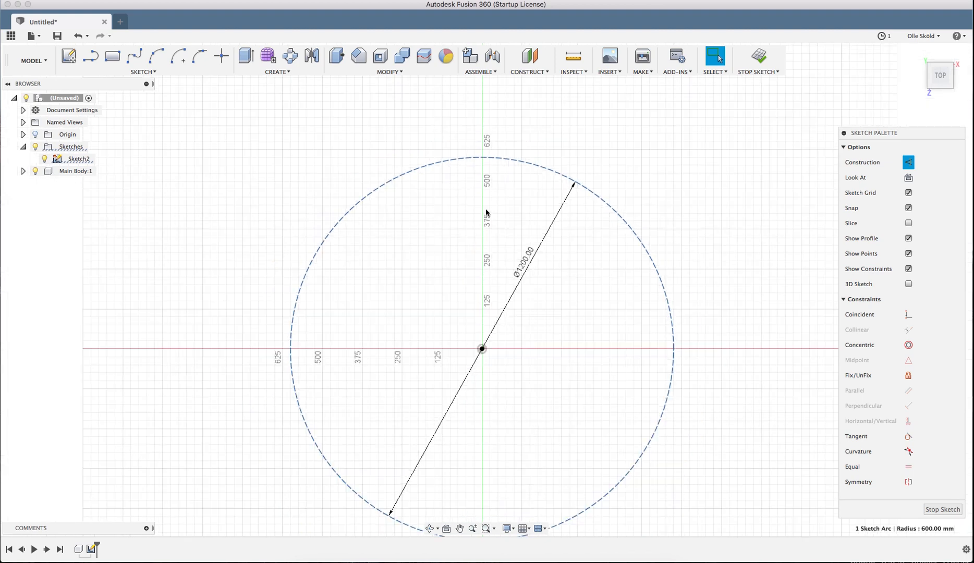
scroll(485, 211, "up", 1)
scroll(486, 211, "up", 2)
scroll(487, 211, "down", 1)
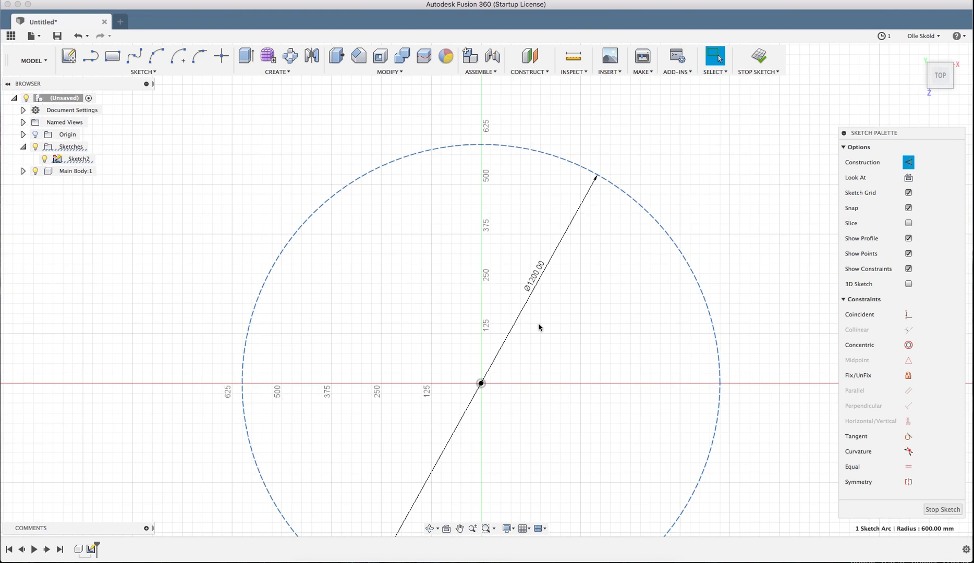
scroll(476, 156, "down", 4)
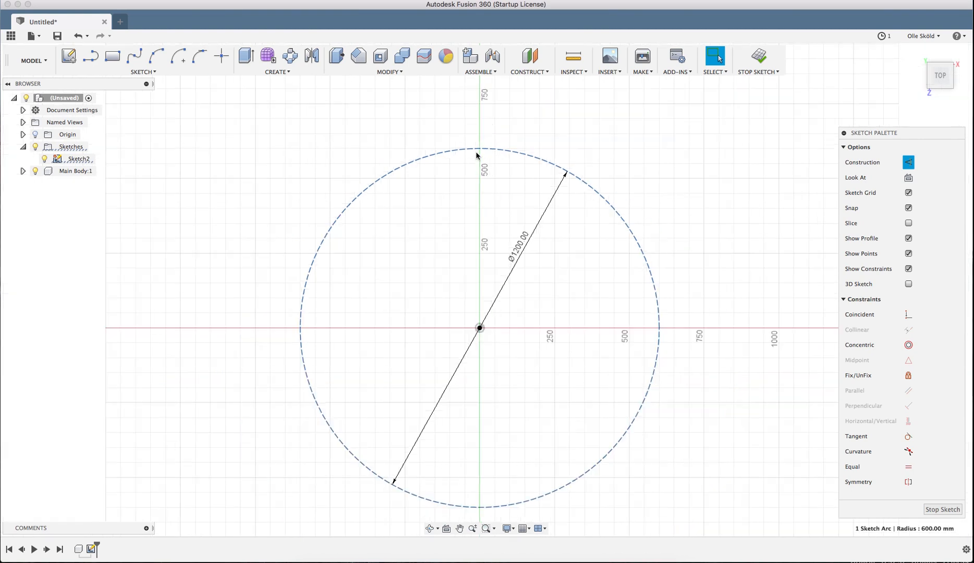
scroll(475, 157, "up", 5)
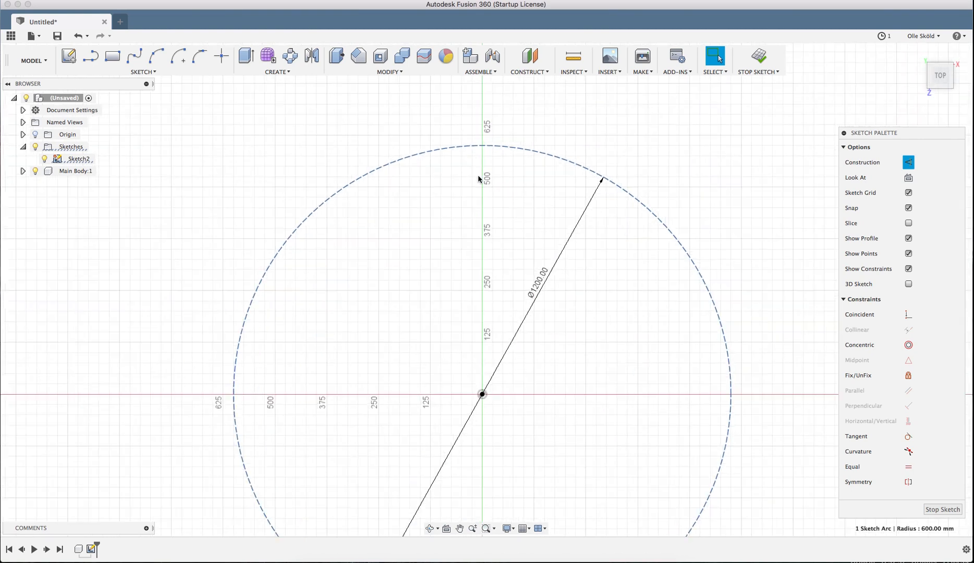
scroll(478, 177, "down", 2)
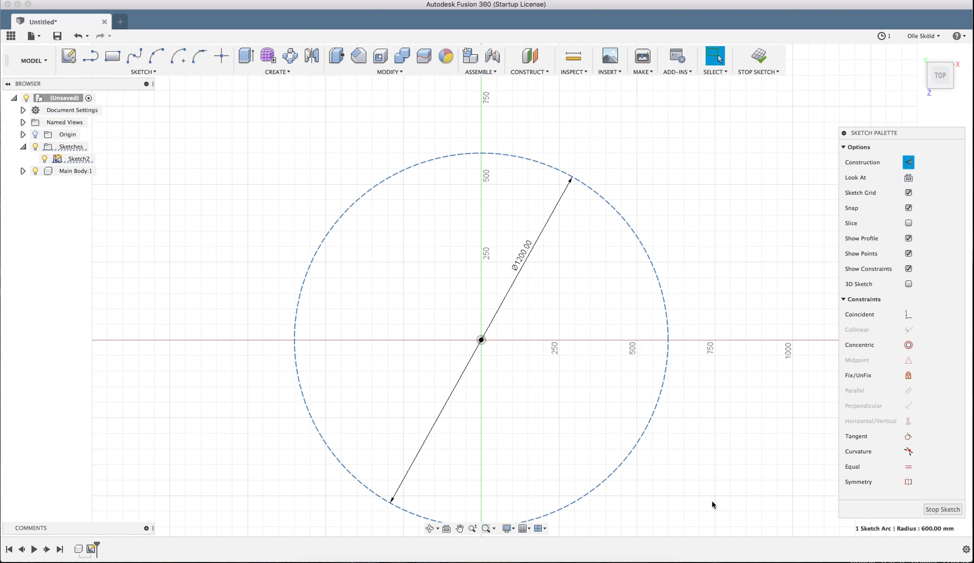
scroll(519, 320, "up", 2)
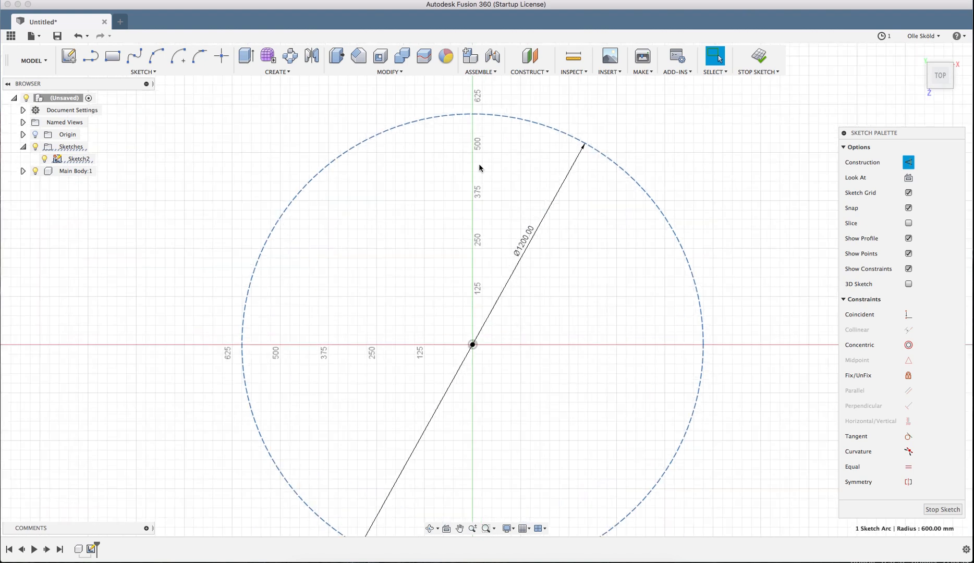
scroll(516, 157, "up", 3)
scroll(481, 222, "down", 2)
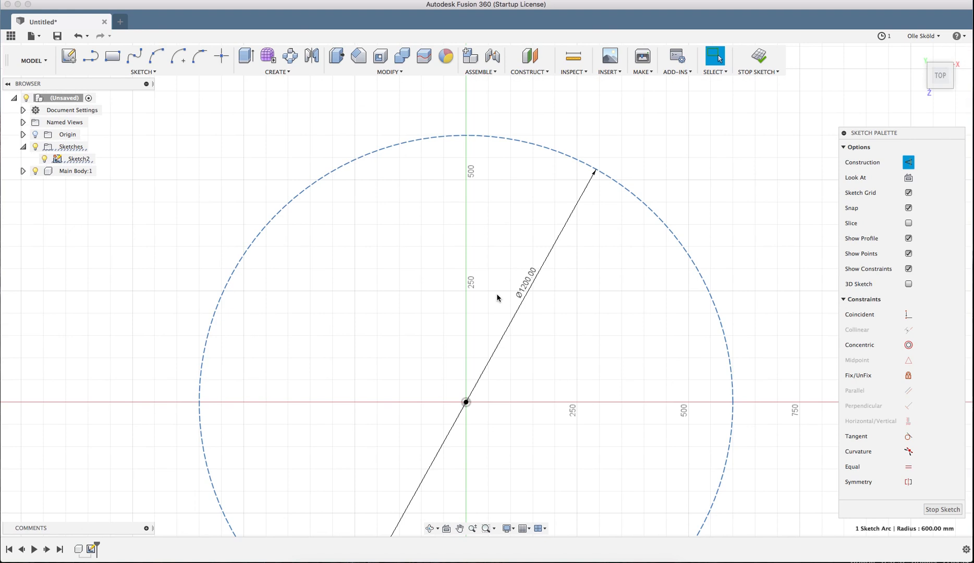
- Draw a concentric circle about 1240 mm in diameter just outside the first one and convert it to construction geometry
left_click(466, 402)
key("c")
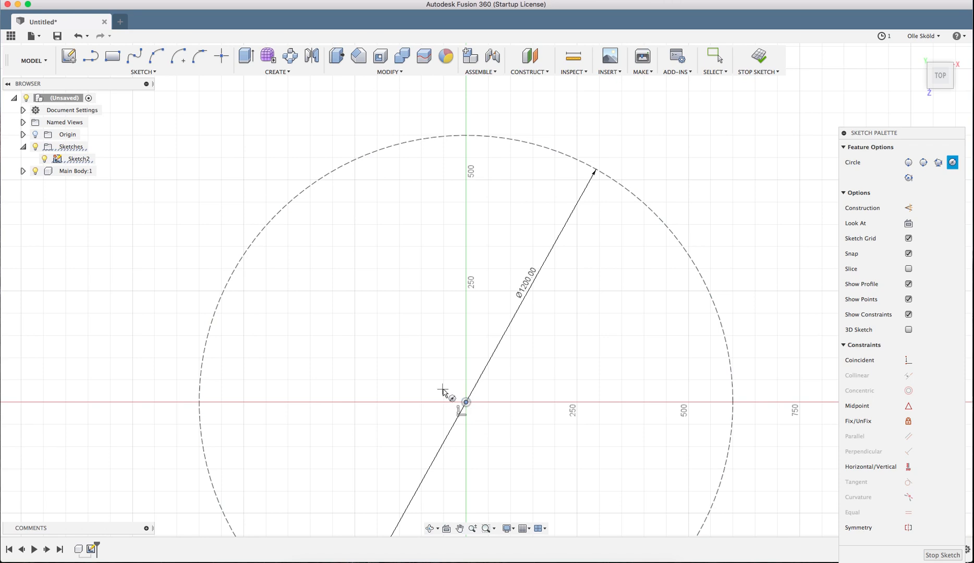
left_click(466, 402)
scroll(457, 119, "up", 5)
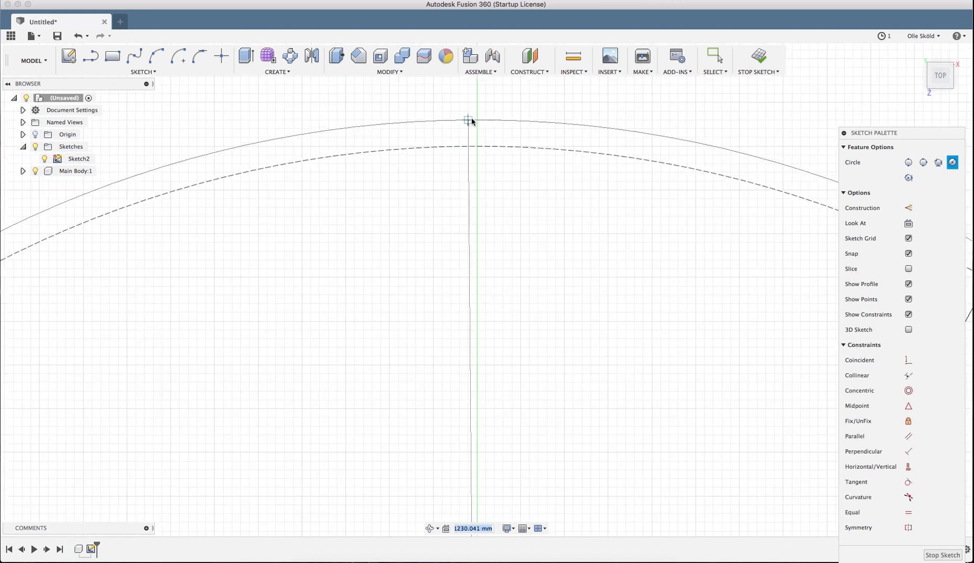
left_click(476, 113)
scroll(475, 131, "down", 2)
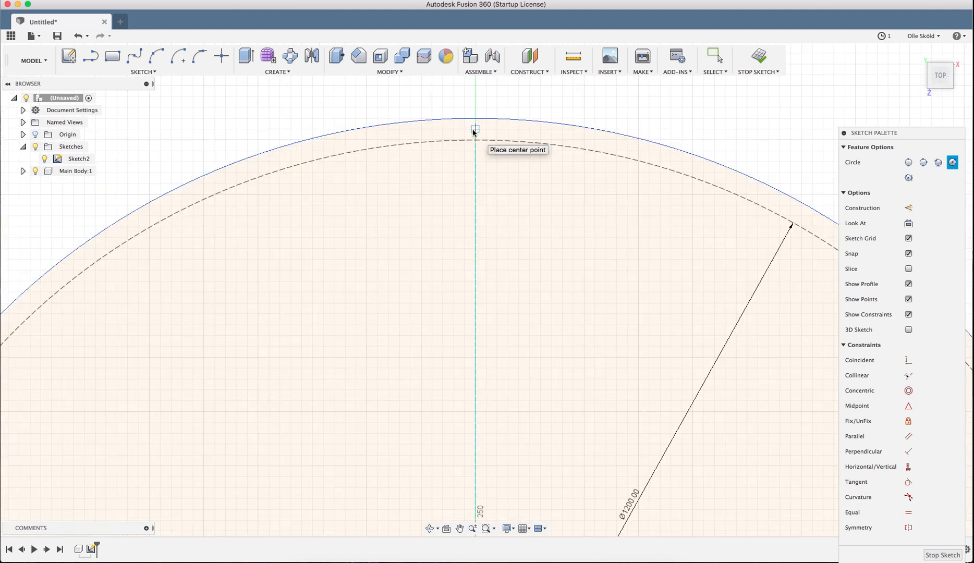
key("Escape")
left_click(478, 118)
scroll(478, 119, "down", 2)
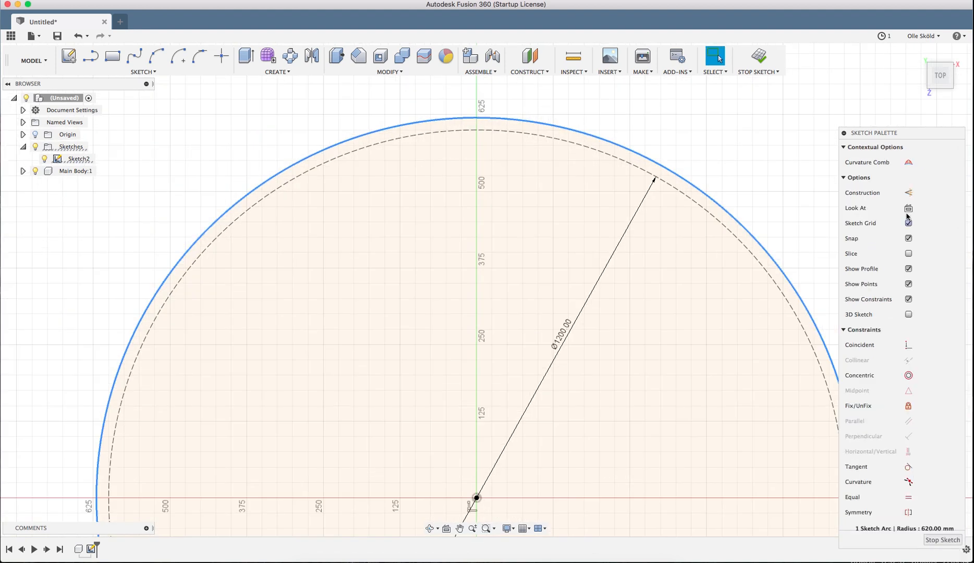
left_click(908, 192)
scroll(485, 126, "down", 1)
scroll(485, 126, "down", 1)
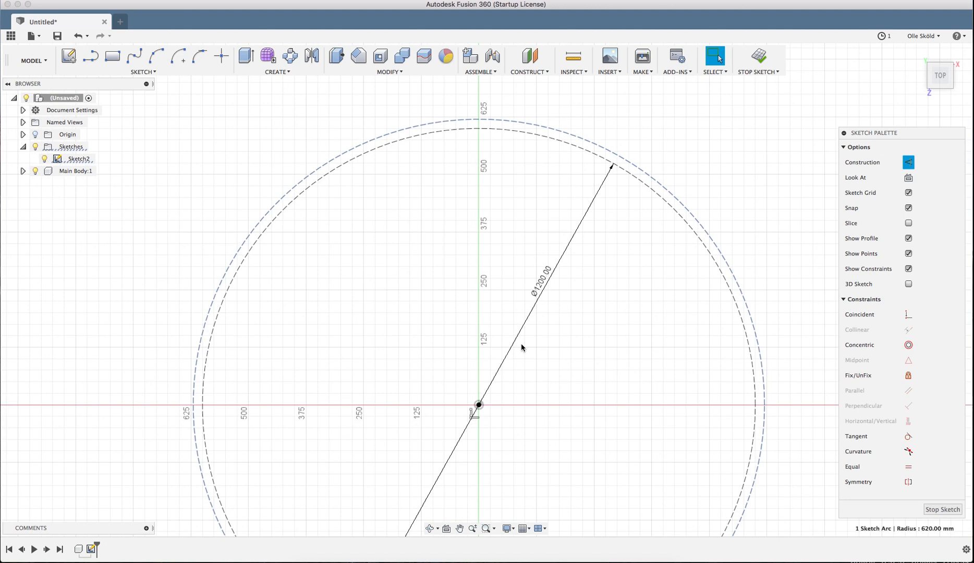
- Draw a concentric circle about 1150 mm in diameter inside the first one and convert it to construction geometry
key("c")
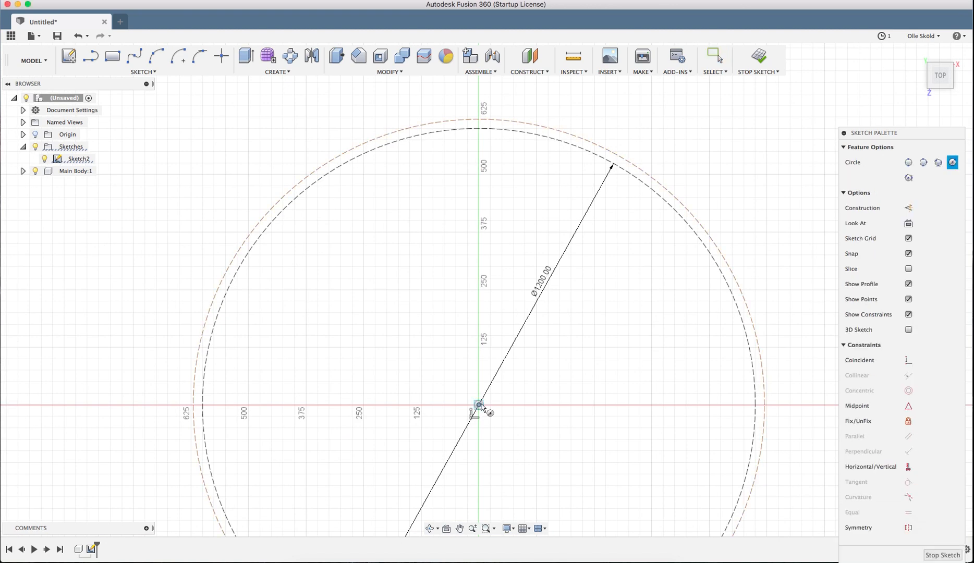
left_click(479, 405)
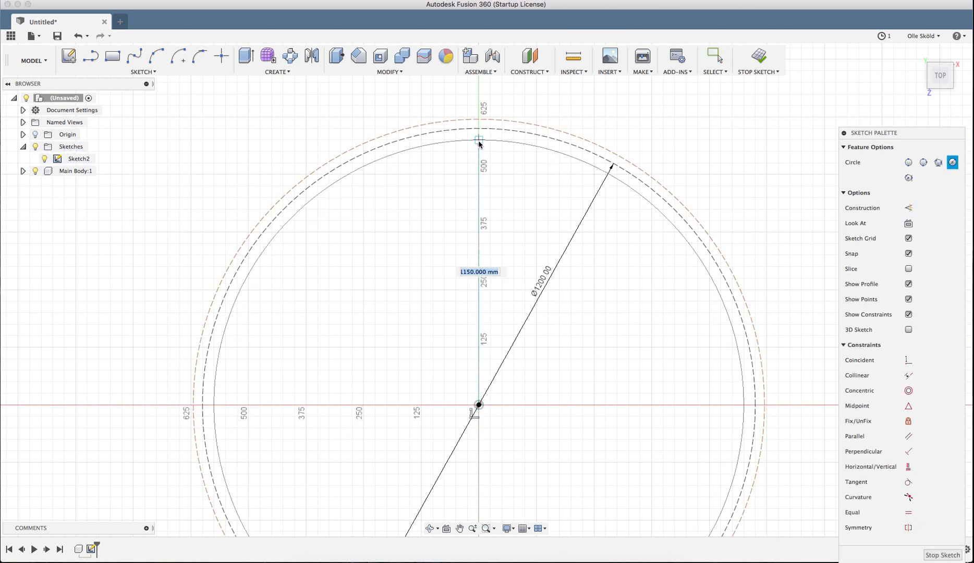
left_click(479, 140)
key("Escape")
left_click(525, 145)
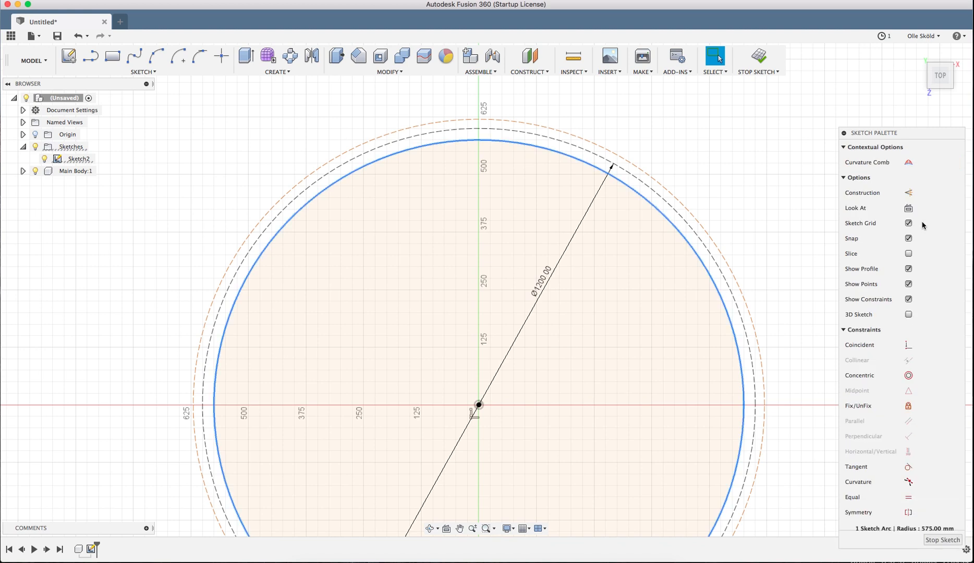
left_click(908, 193)
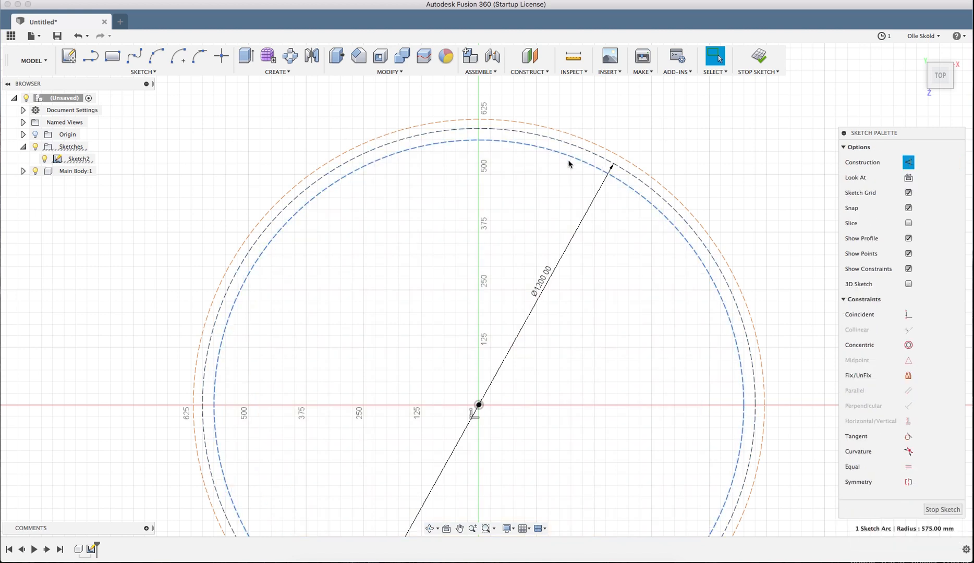
- Dimension the innermost construction circle and set its diameter to 1170 mm
key("d")
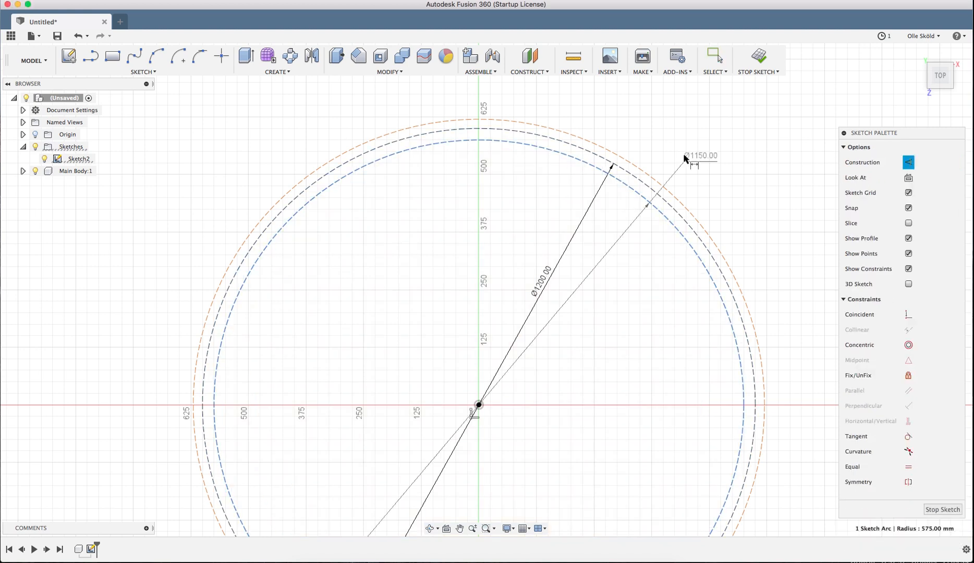
left_click(686, 156)
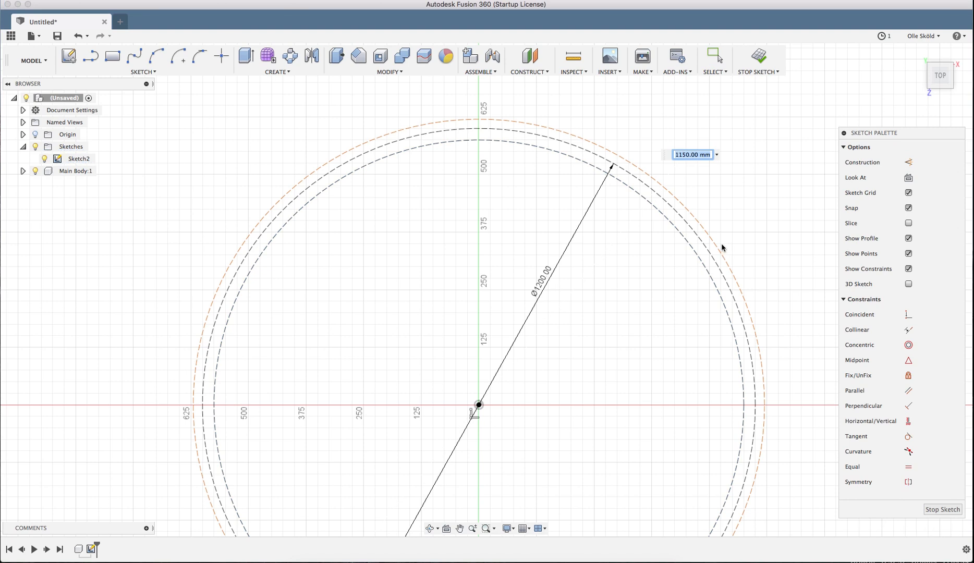
type("11")
key("Return")
key("Return")
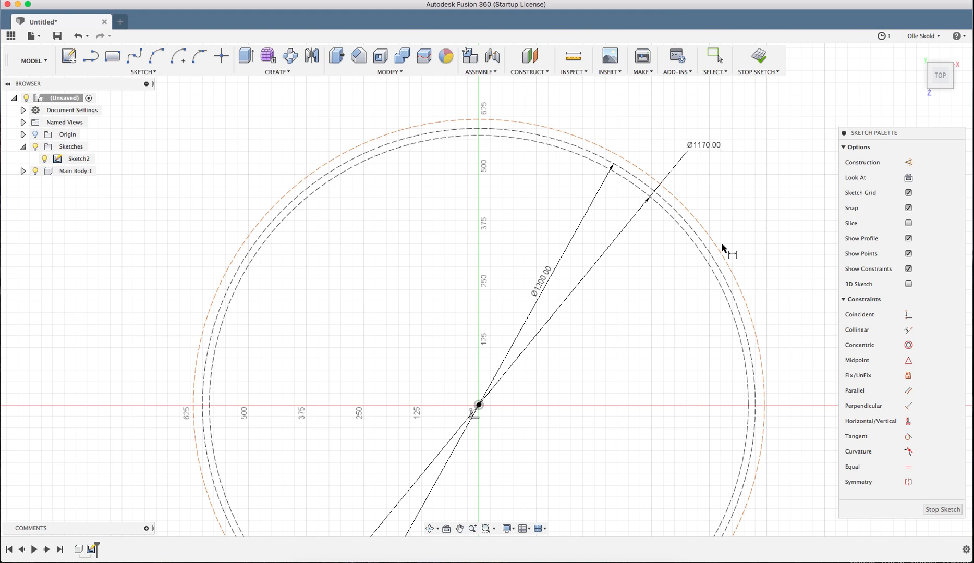
- Dimension the outermost construction circle and set its diameter to 1230 mm
left_click(610, 148)
left_click(631, 128)
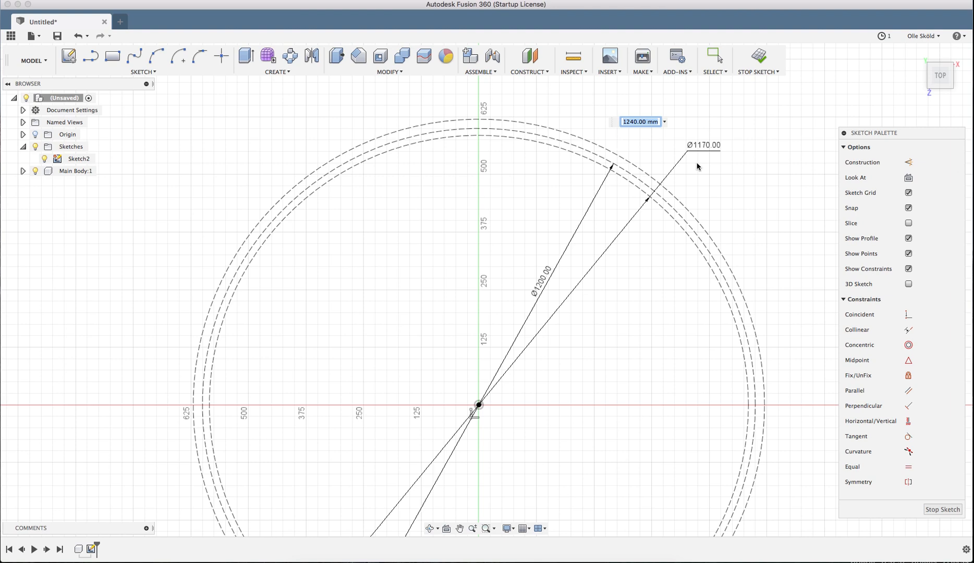
type("1230")
key("Return")
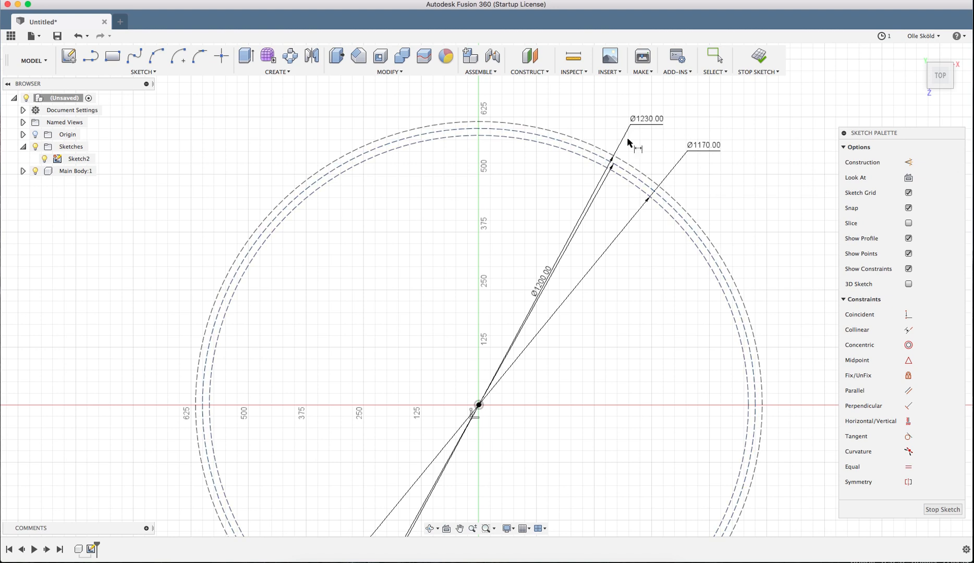
key("Escape")
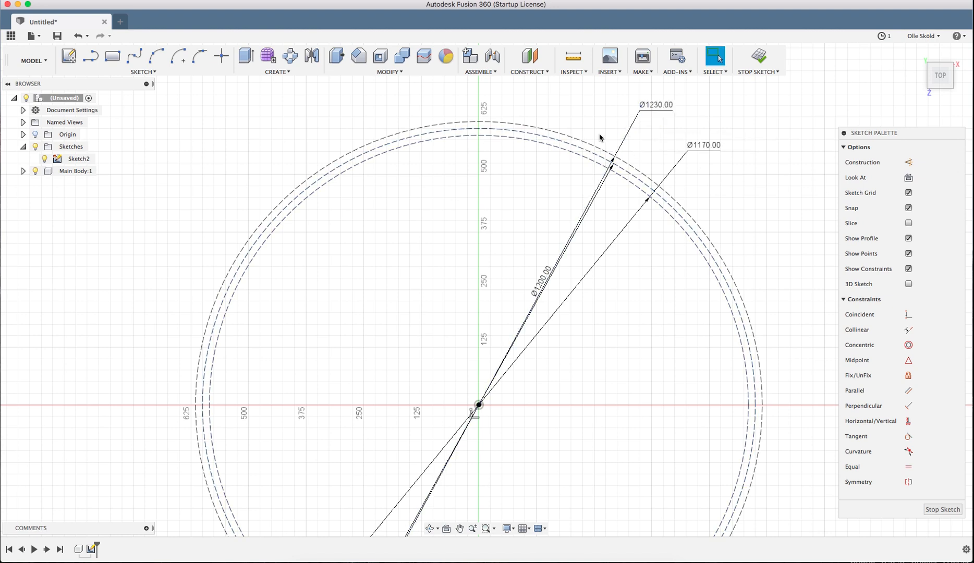
scroll(467, 95, "down", 5)
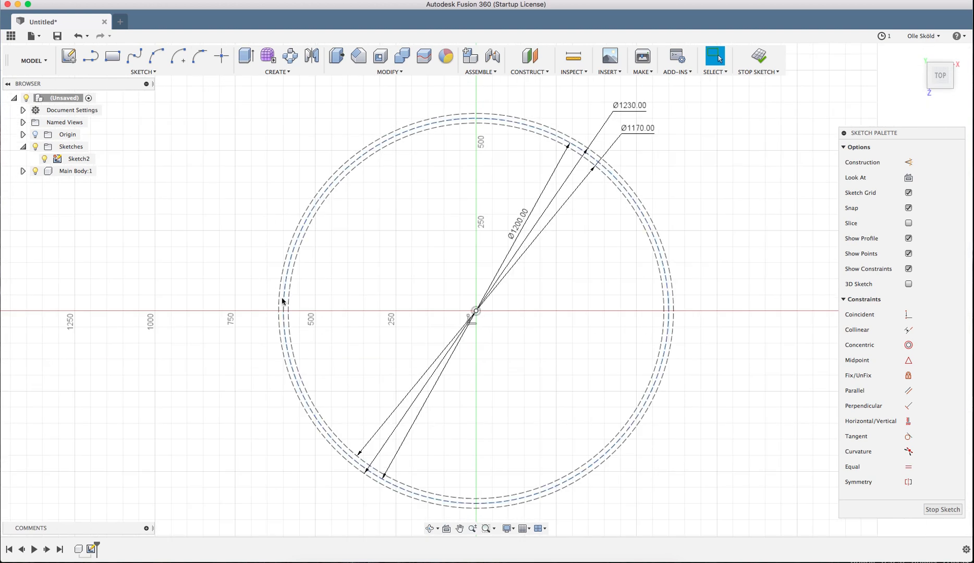
scroll(455, 128, "up", 5)
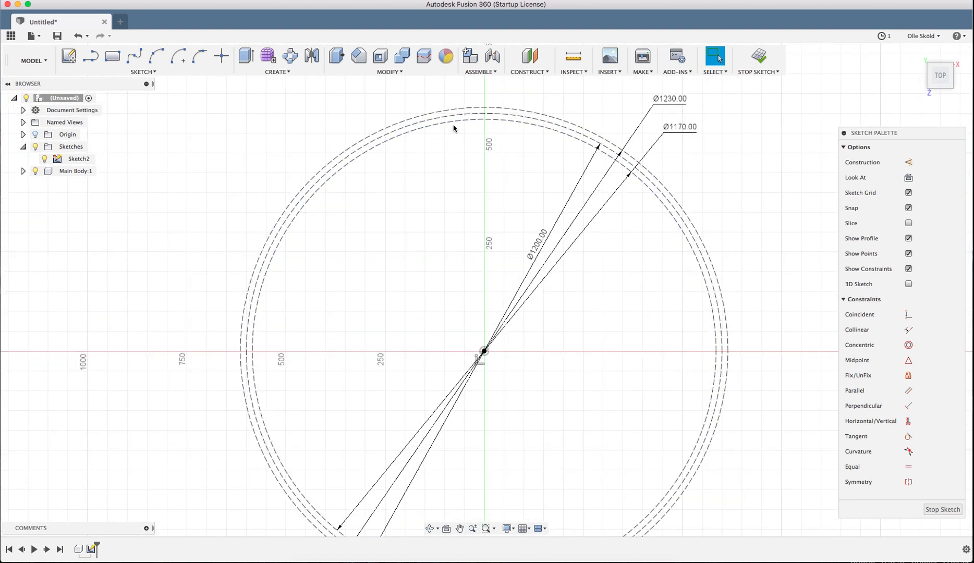
scroll(496, 310, "down", 3)
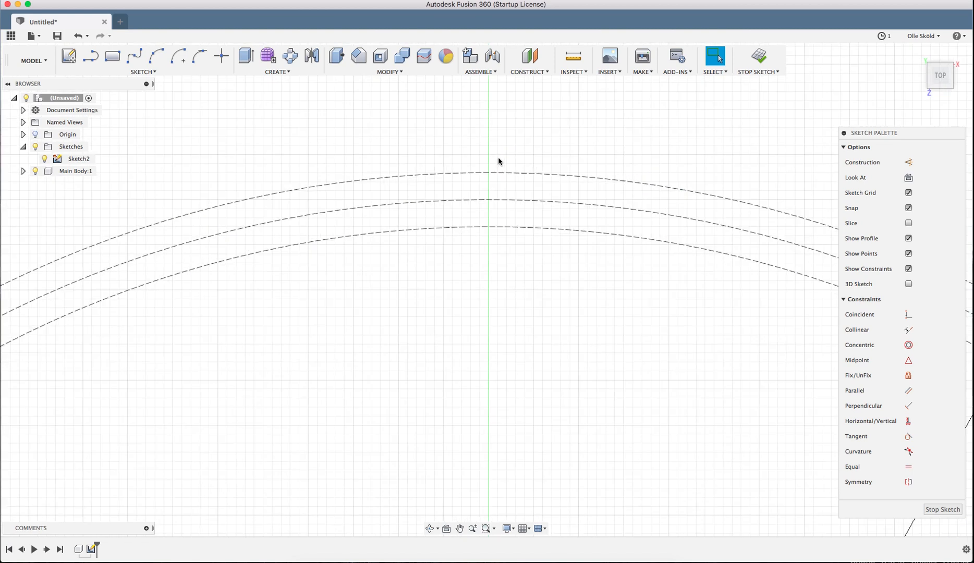
scroll(487, 152, "down", 2)
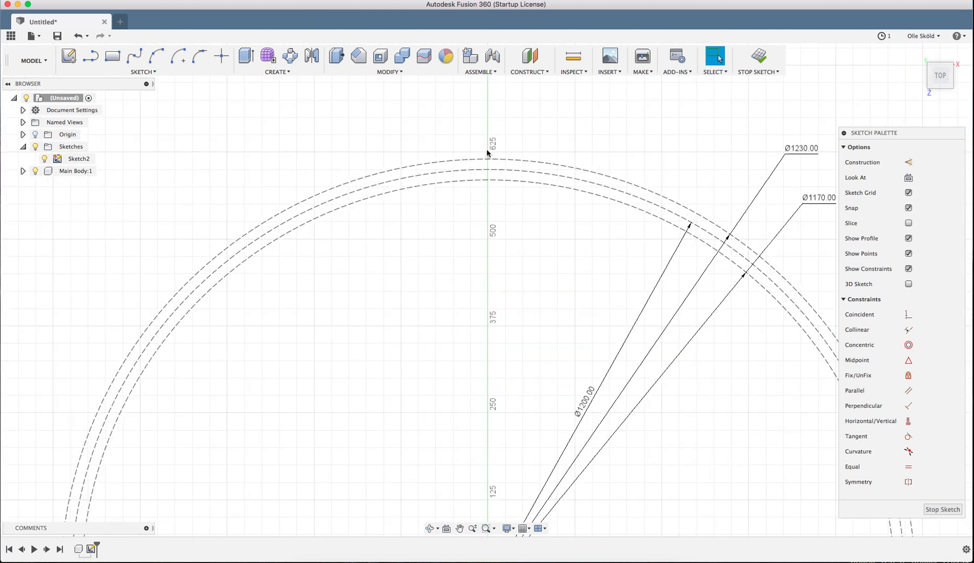
scroll(487, 152, "up", 2)
scroll(487, 152, "up", 2)
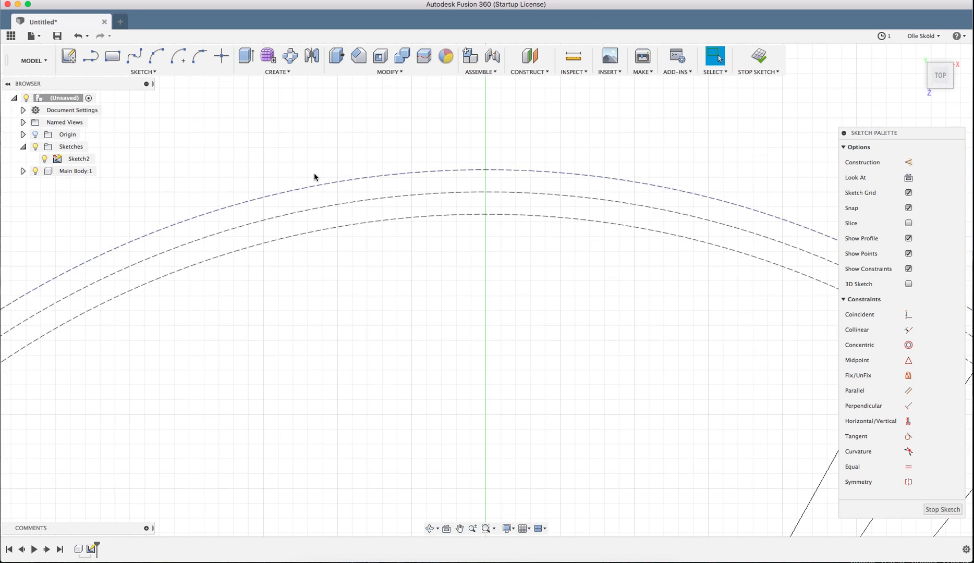
scroll(315, 178, "down", 2)
key("r")
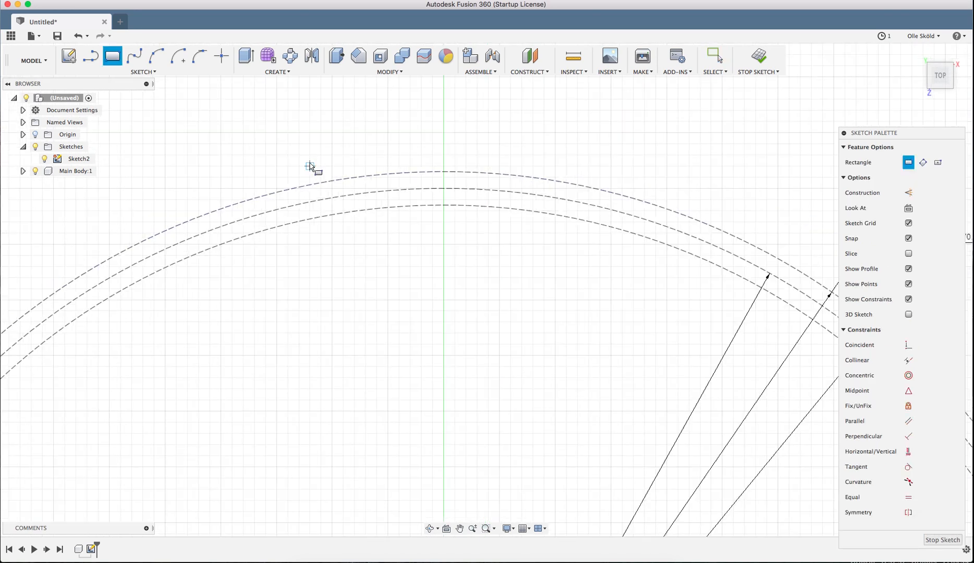
left_click(131, 72)
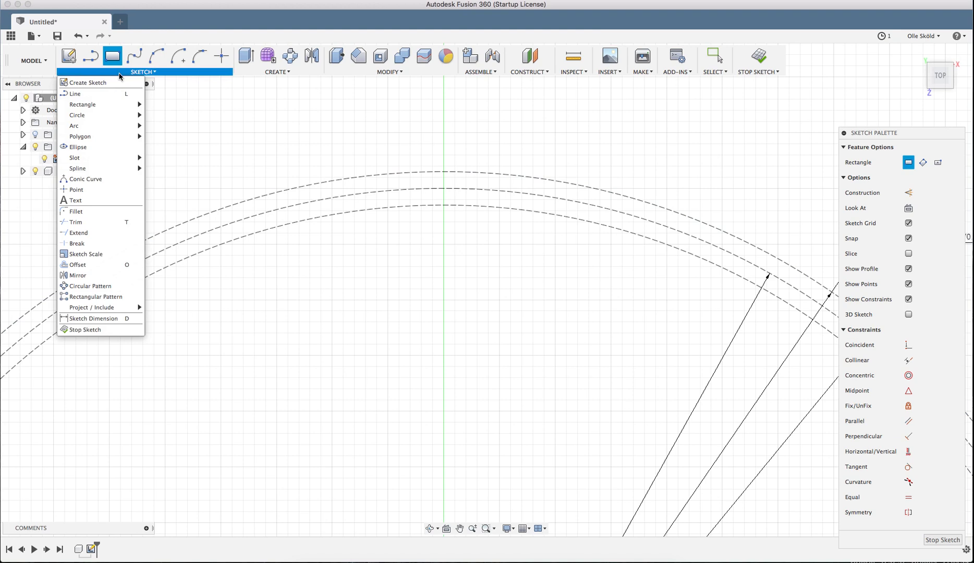
left_click(113, 57)
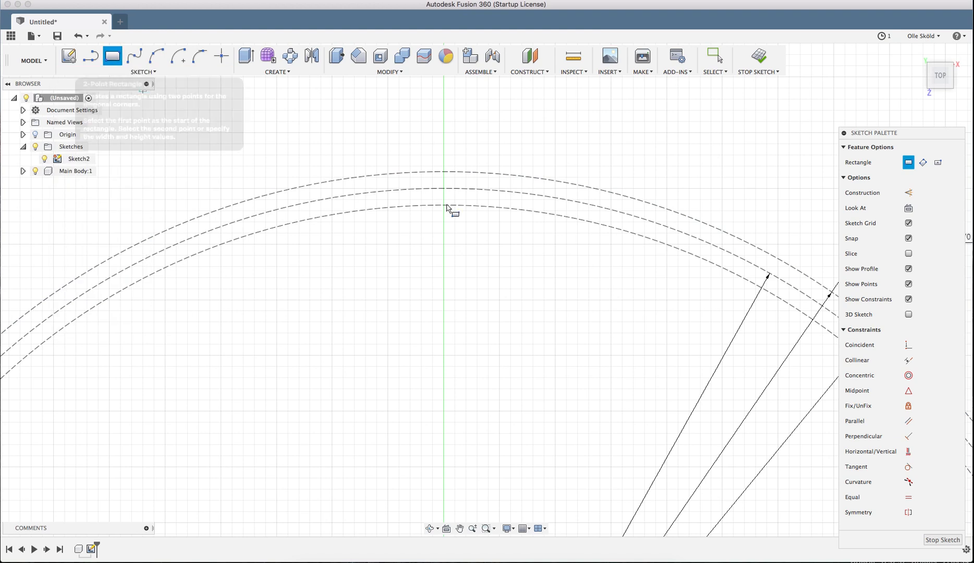
key("Escape")
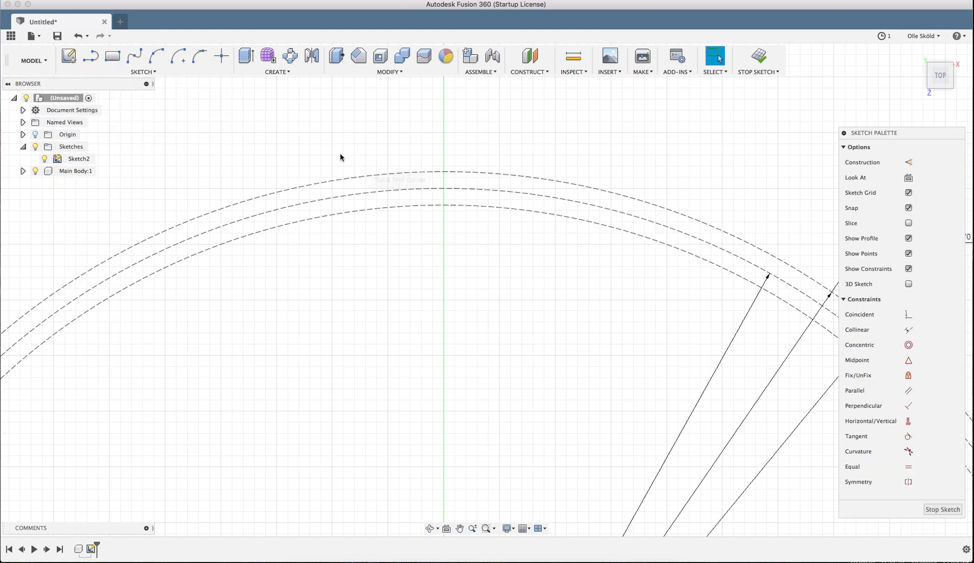
- Draw a two-point rectangle about 60 mm tall over the top of the three construction circles, roughly centred on the vertical axis
left_click(123, 57)
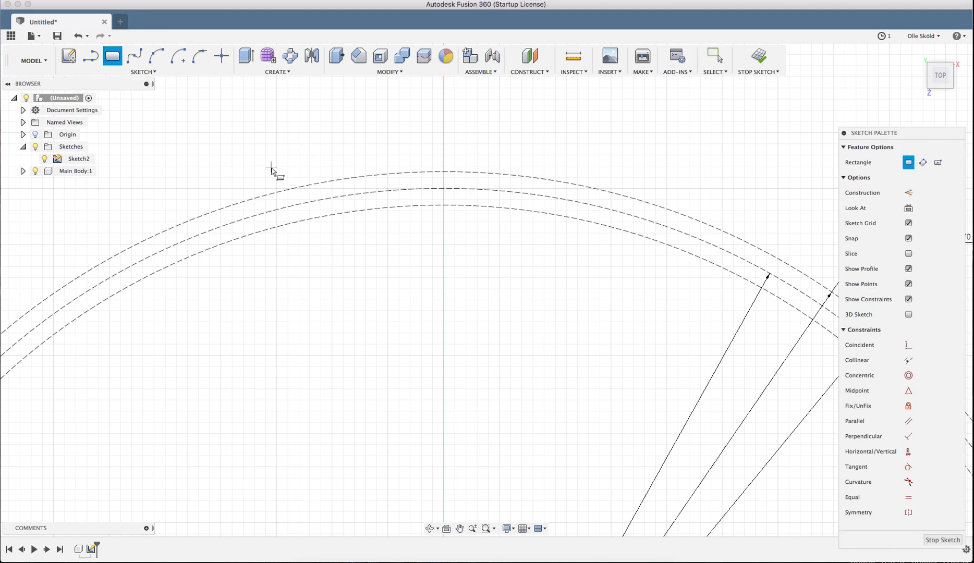
left_click(277, 166)
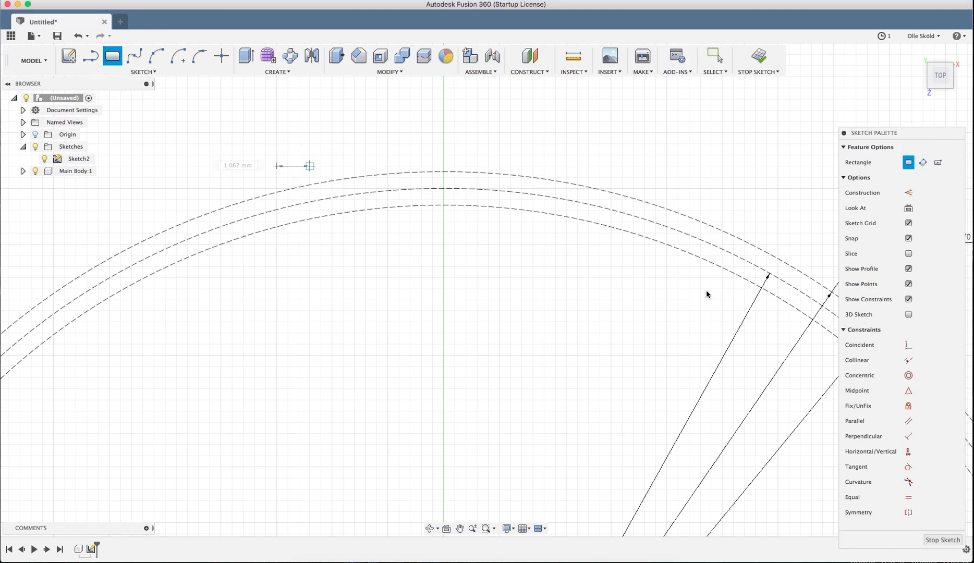
left_click(598, 234)
scroll(602, 226, "down", 2)
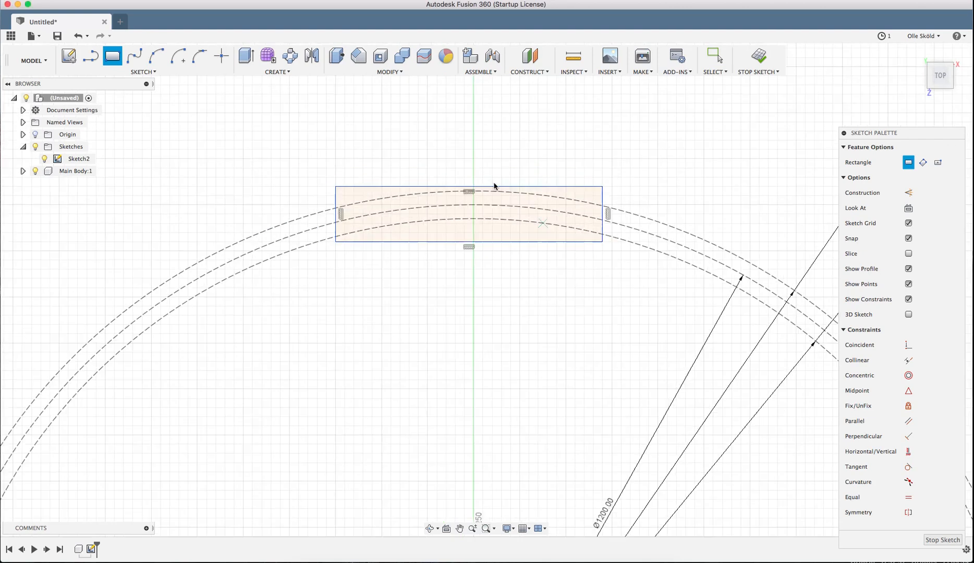
scroll(474, 178, "up", 3)
key("Escape")
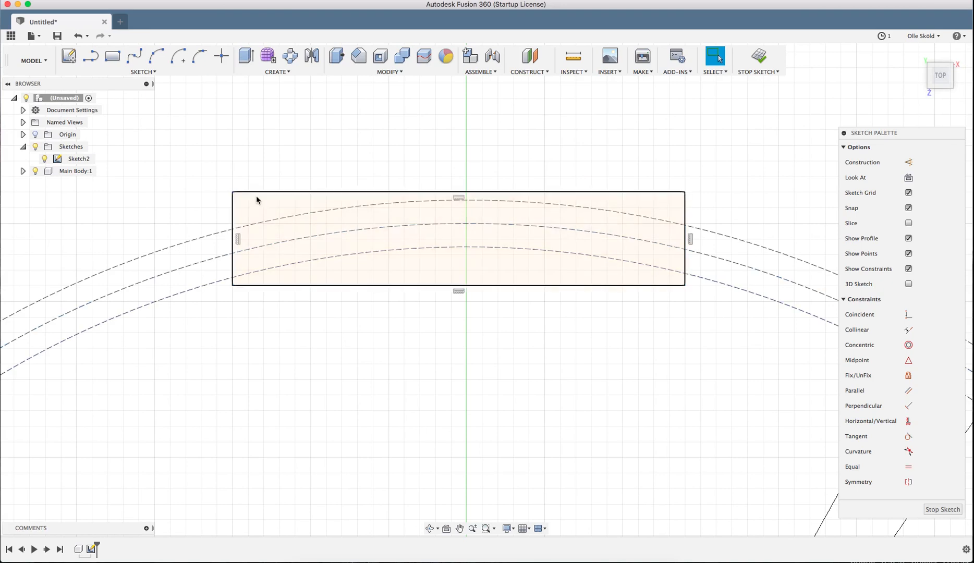
- Pull both short edges of the rectangle inward and its upper edge outward, making it about 276 mm wide and 64 mm tall
scroll(339, 274, "down", 2)
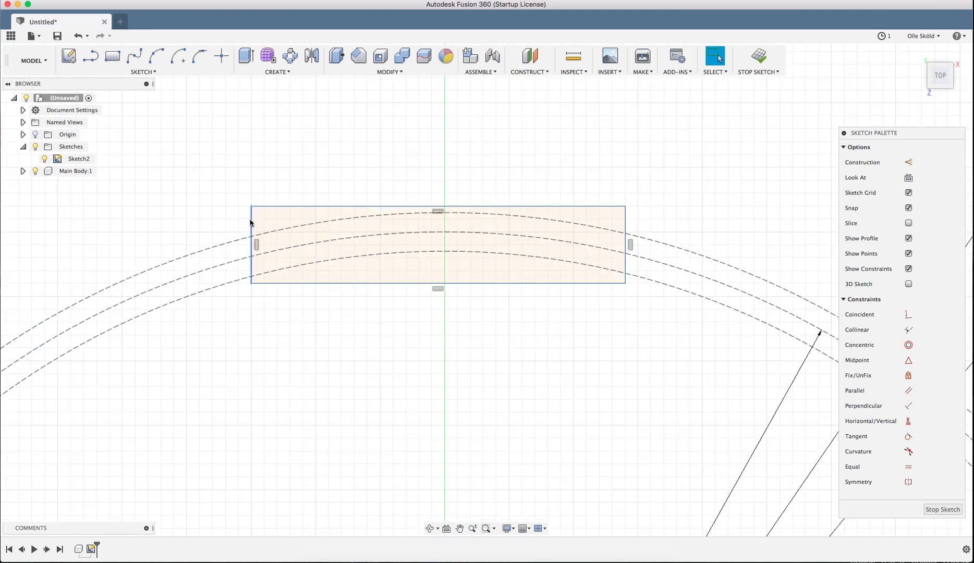
left_click_drag(250, 223, 263, 223)
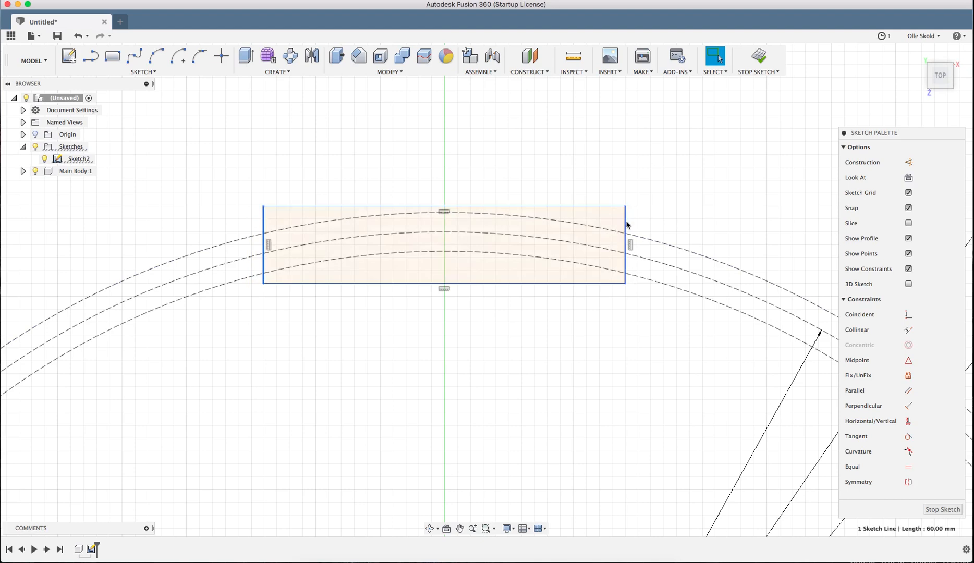
left_click_drag(626, 225, 619, 221)
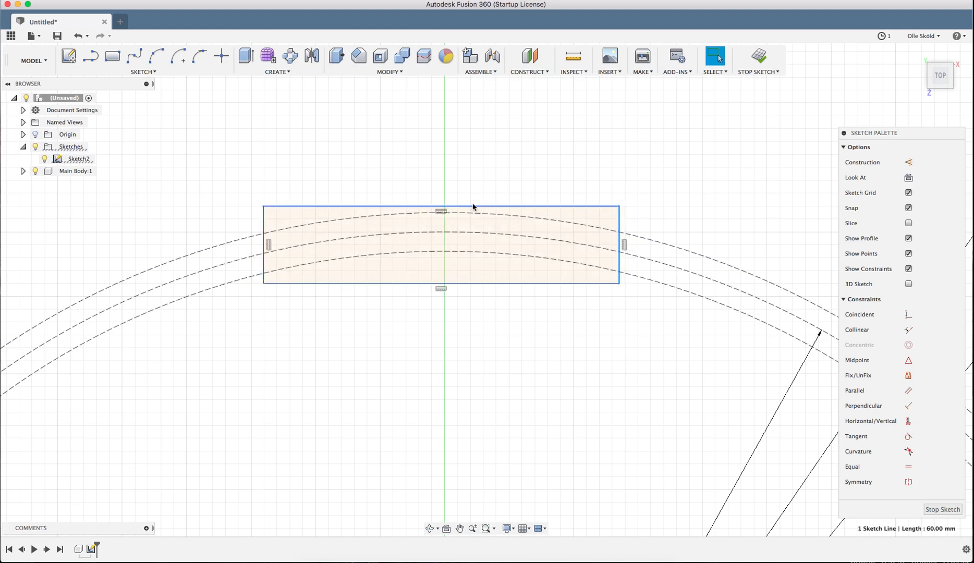
left_click_drag(448, 206, 448, 200)
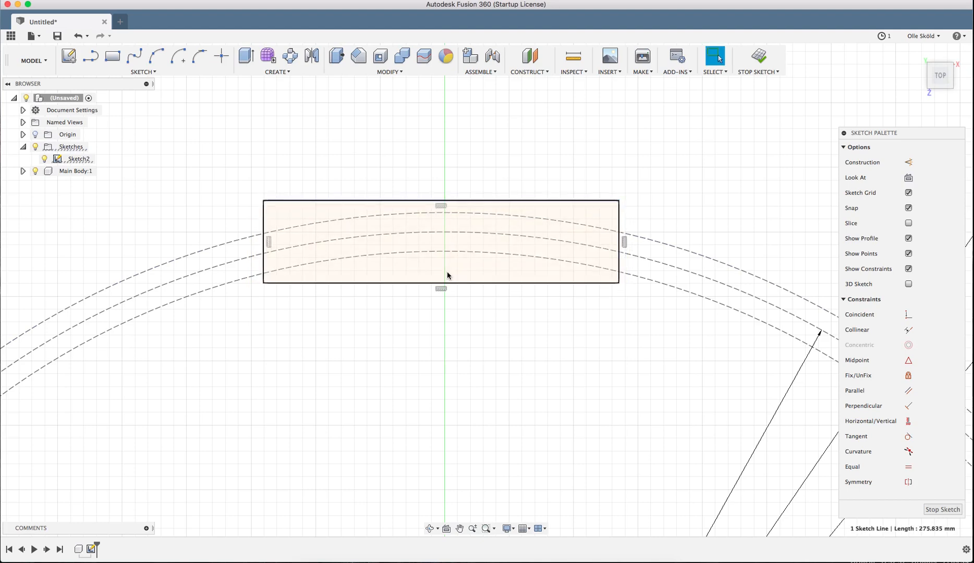
scroll(608, 247, "up", 2)
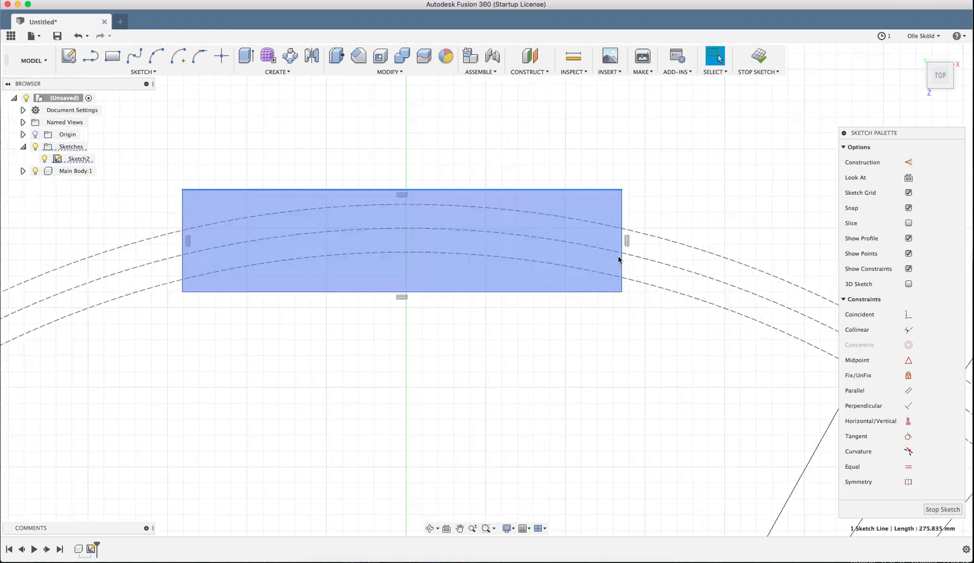
scroll(637, 350, "down", 1)
scroll(324, 167, "up", 3)
scroll(490, 166, "up", 2)
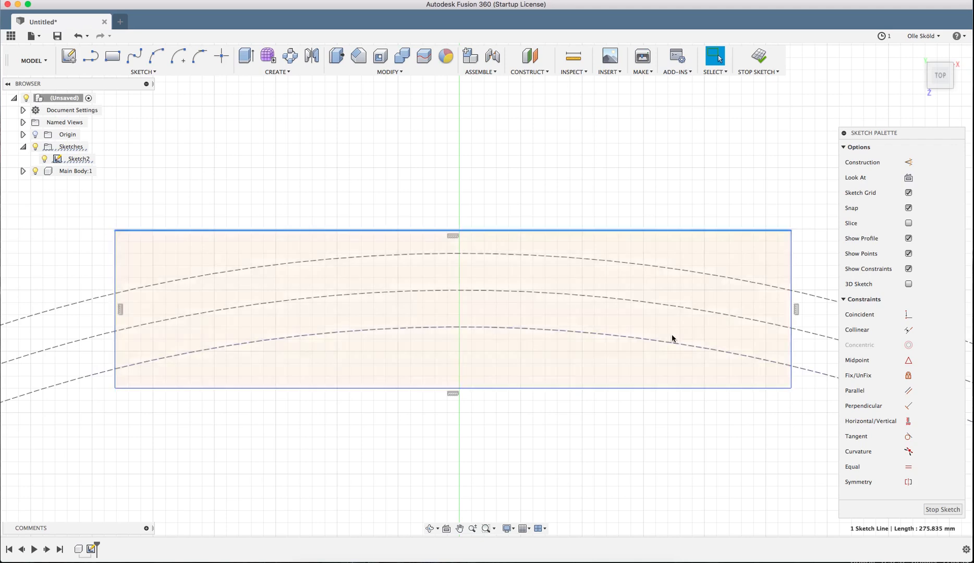
scroll(511, 316, "down", 1)
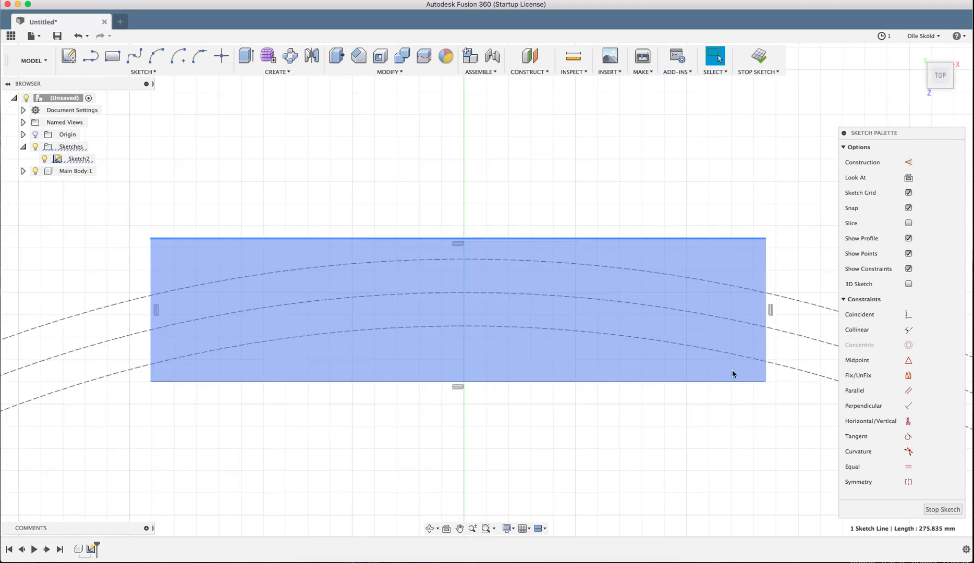
scroll(733, 367, "up", 1)
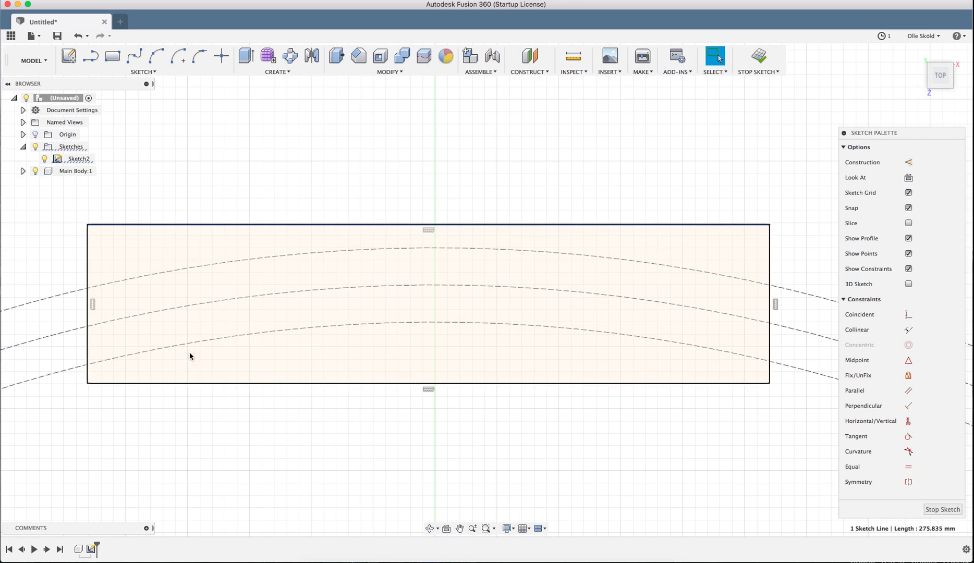
scroll(599, 338, "down", 1)
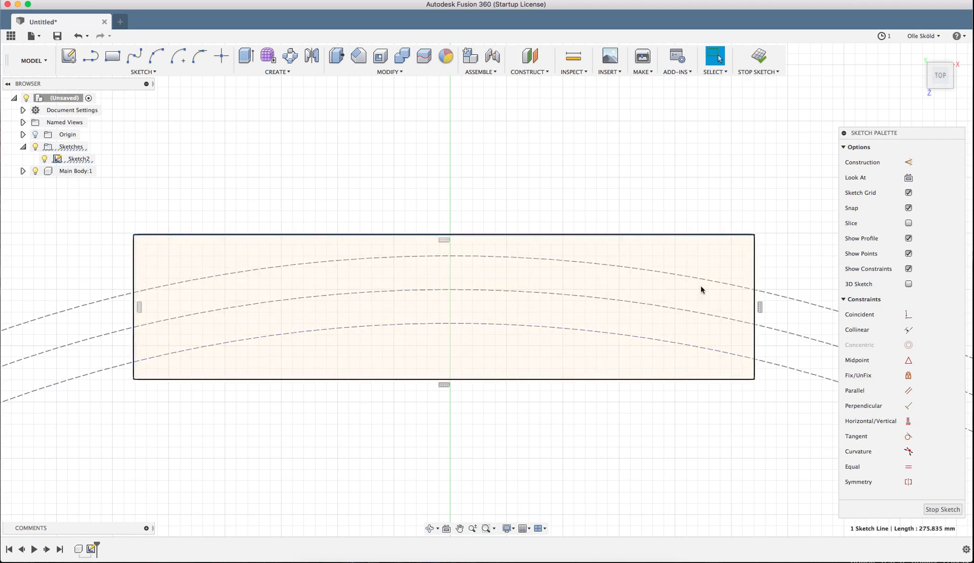
scroll(740, 396, "down", 1)
scroll(539, 329, "up", 1)
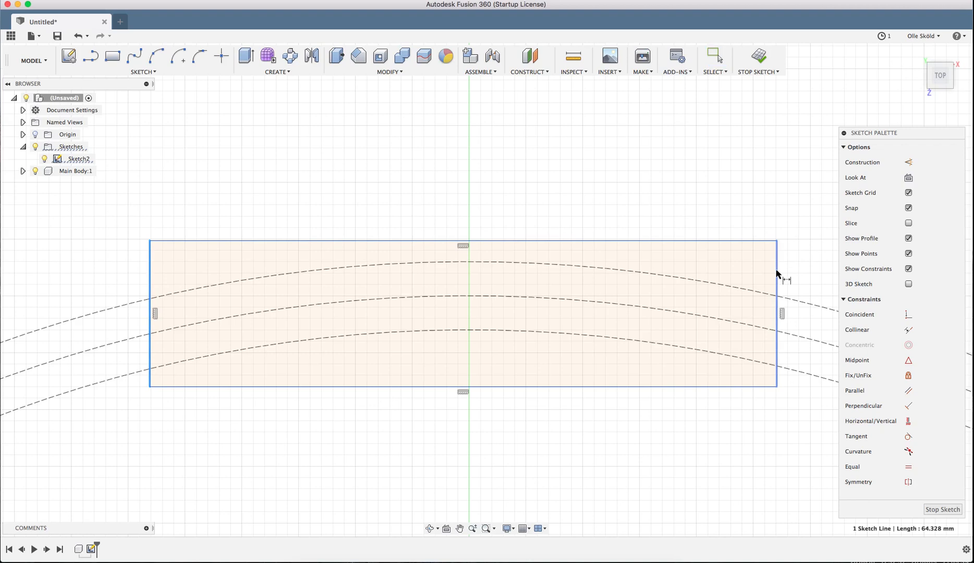
scroll(474, 181, "down", 1)
left_click(445, 214)
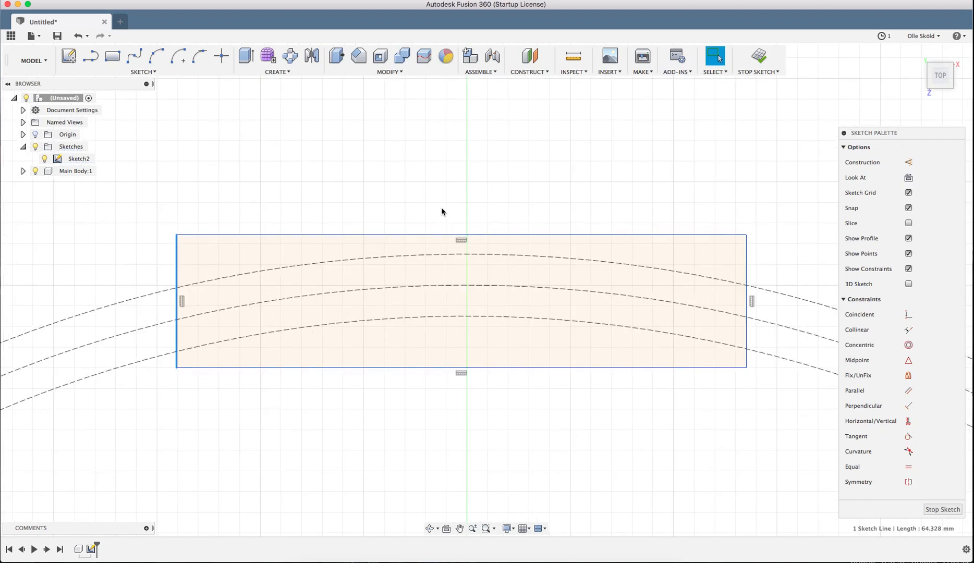
- Dimension the rectangle's width between its two short edges and set it to 275 mm
left_click(144, 72)
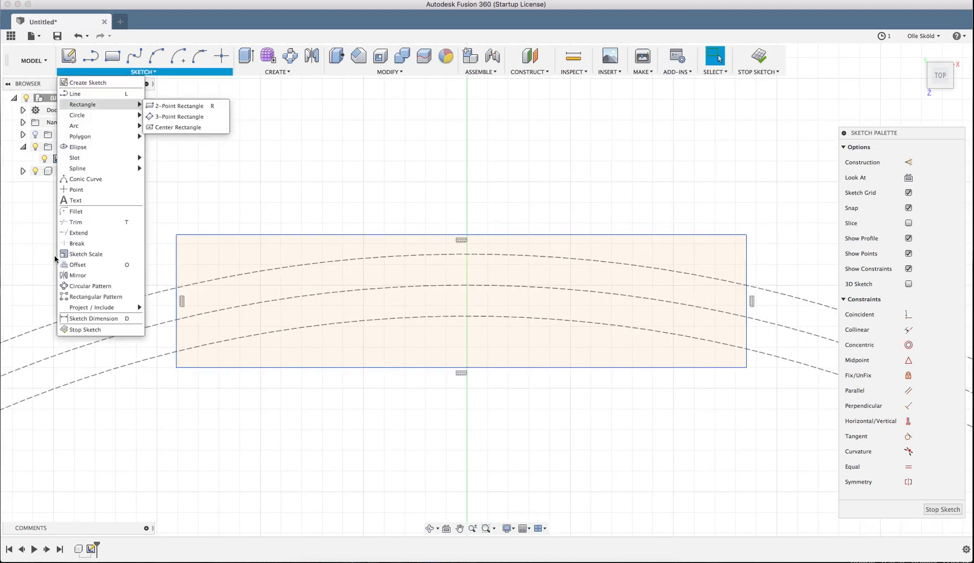
left_click(112, 320)
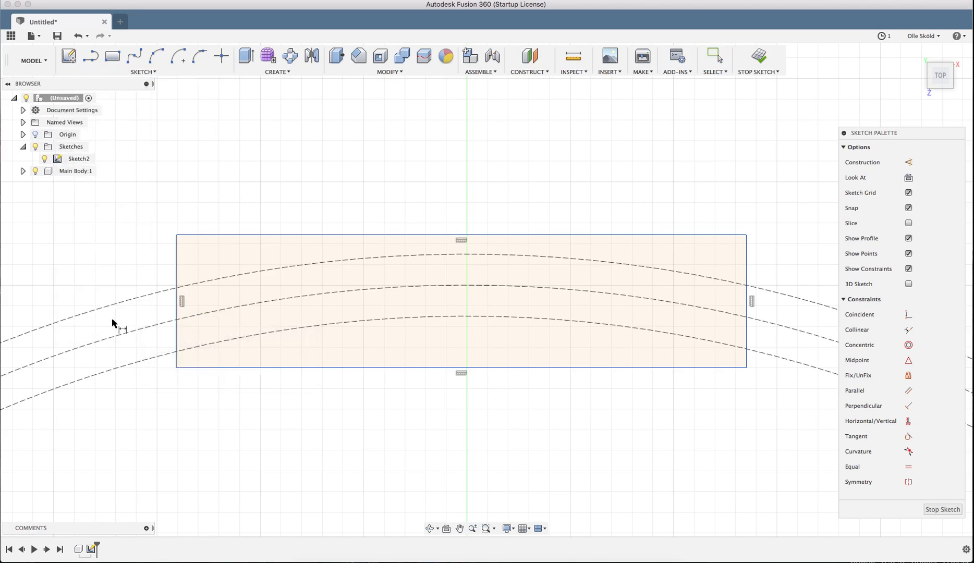
left_click(178, 262)
left_click(745, 268)
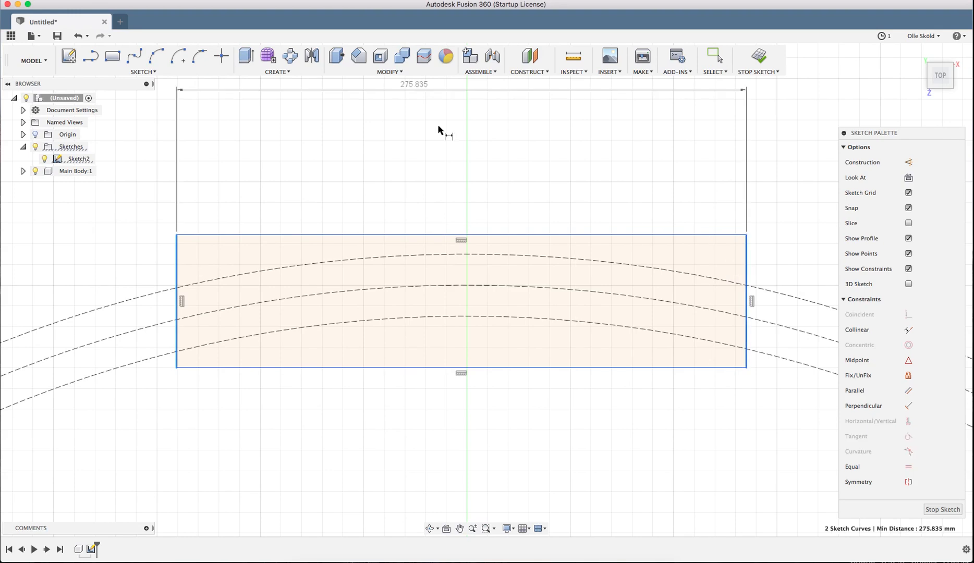
left_click(466, 152)
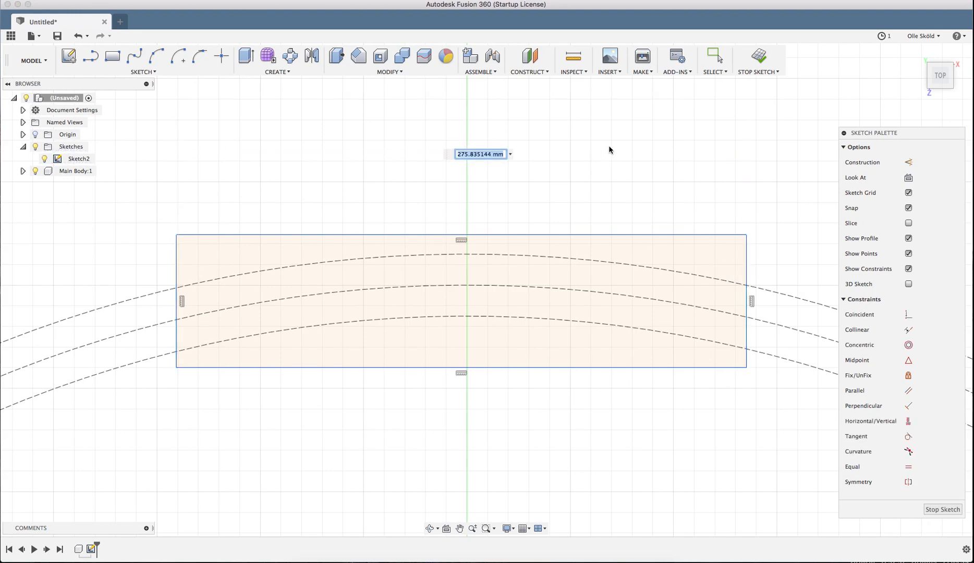
type("275")
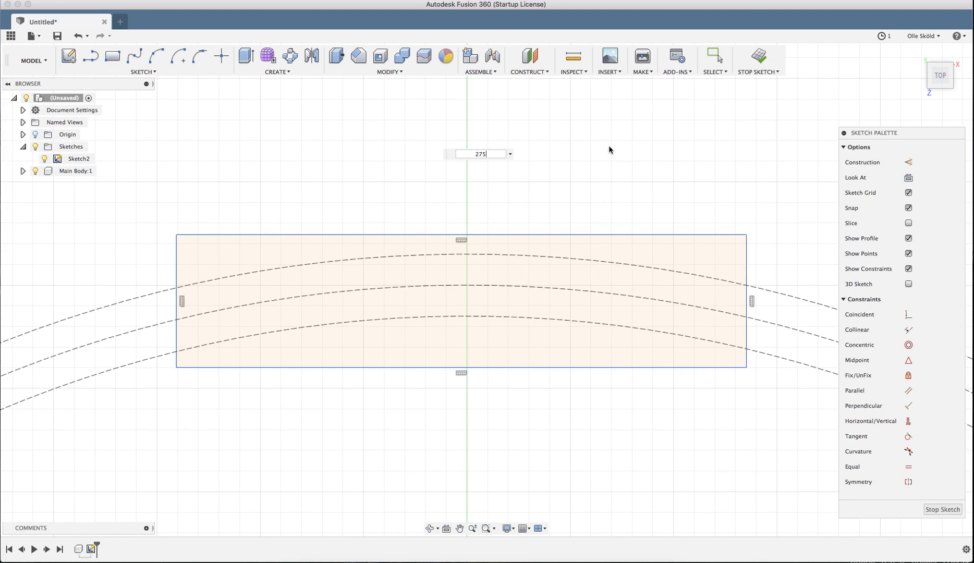
key("Return")
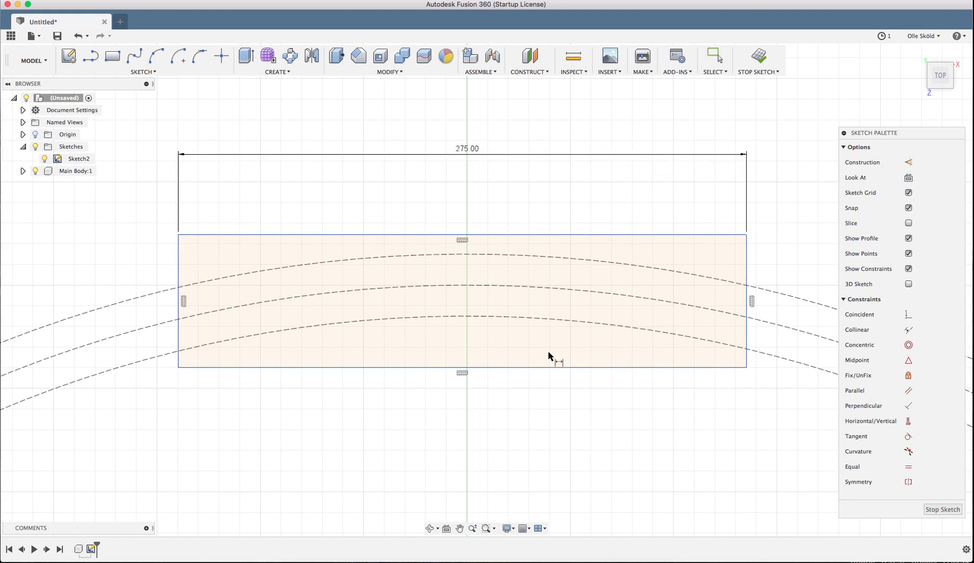
- Dimension the rectangle's height between its two long edges and set it to 64 mm
left_click(551, 368)
left_click(565, 235)
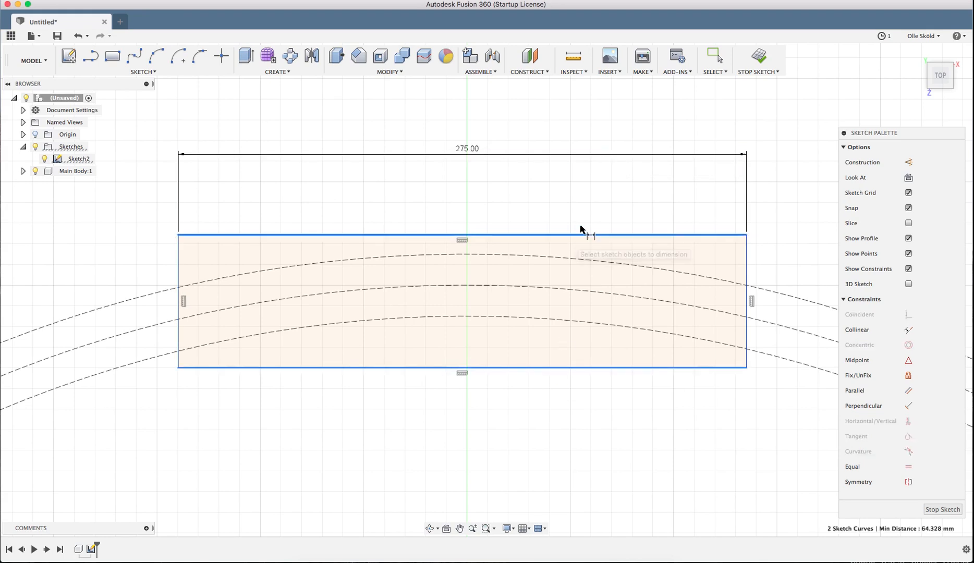
left_click(798, 208)
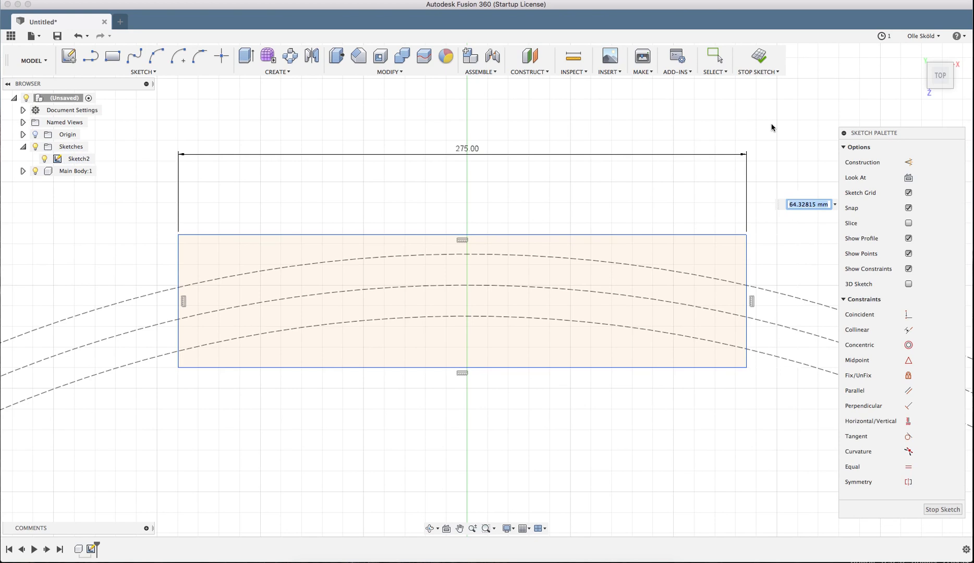
type("64")
key("Return")
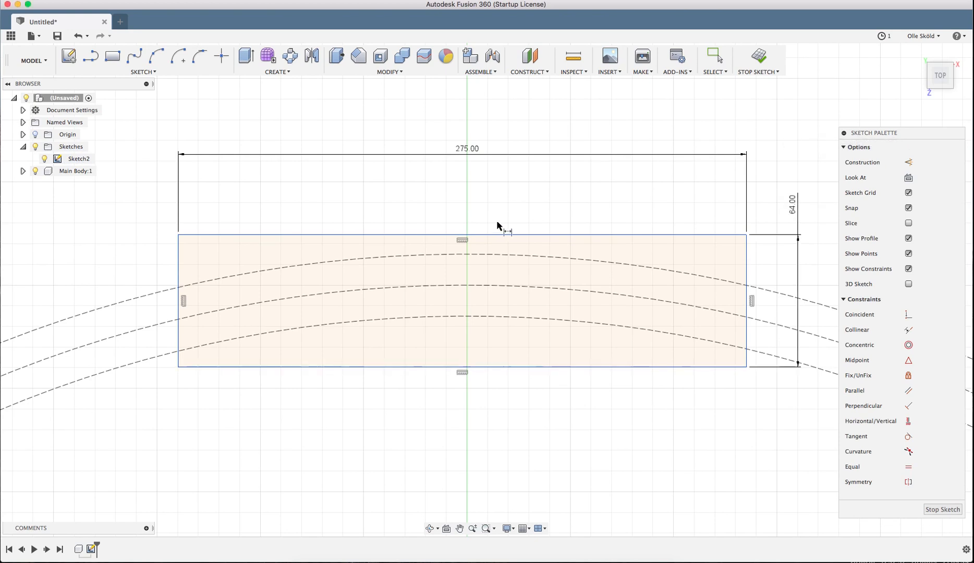
key("Escape")
- Switch to Google Chrome to examine the Shanghai maglev infographic and photos as shape references, and return to the Fusion 360 sketch
scroll(481, 193, "down", 3)
scroll(481, 193, "down", 3)
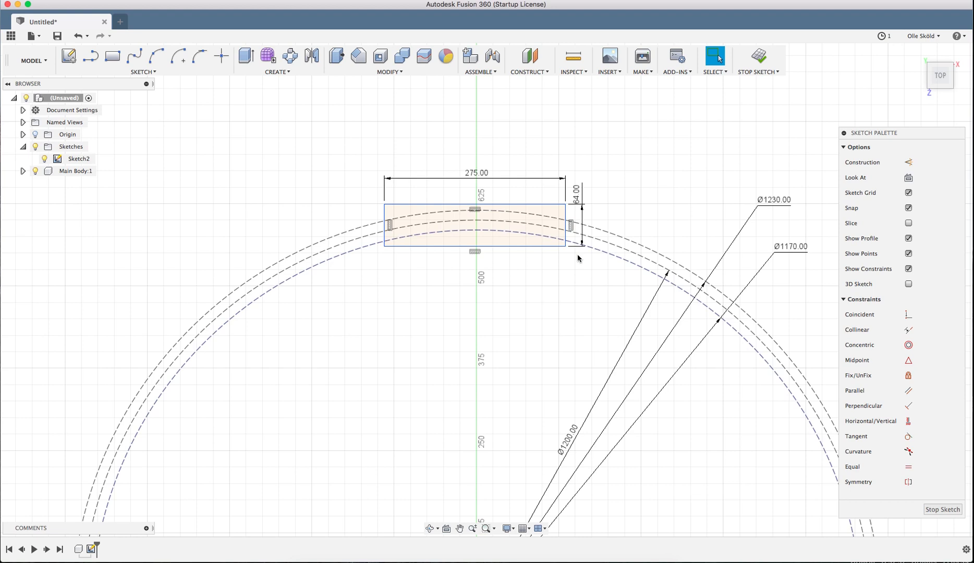
scroll(571, 261, "up", 2)
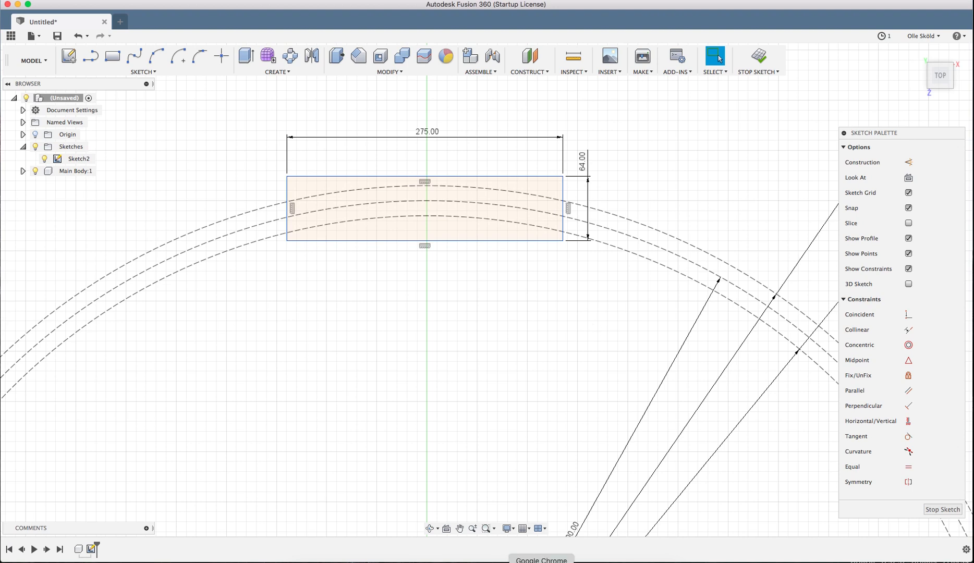
left_click(541, 561)
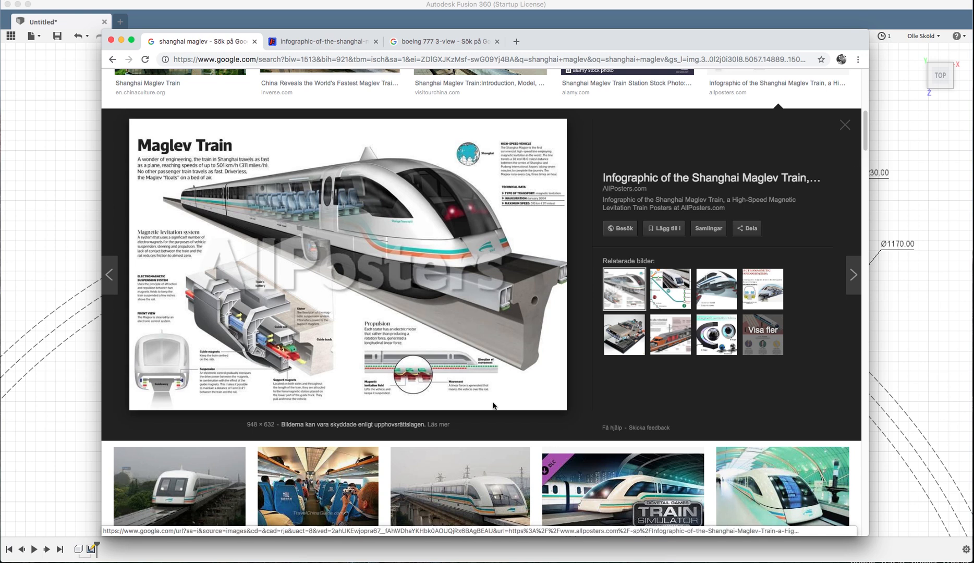
left_click(820, 127)
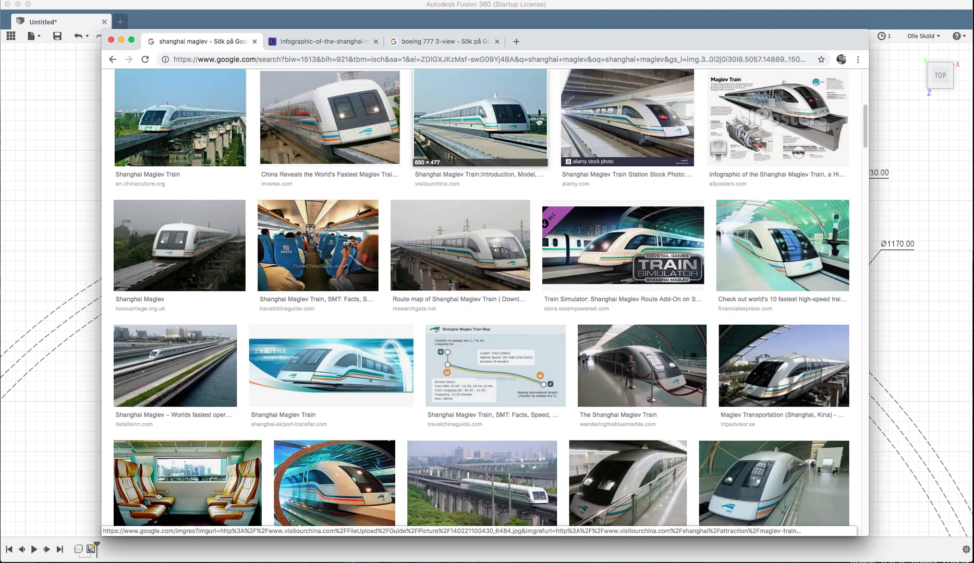
left_click(617, 14)
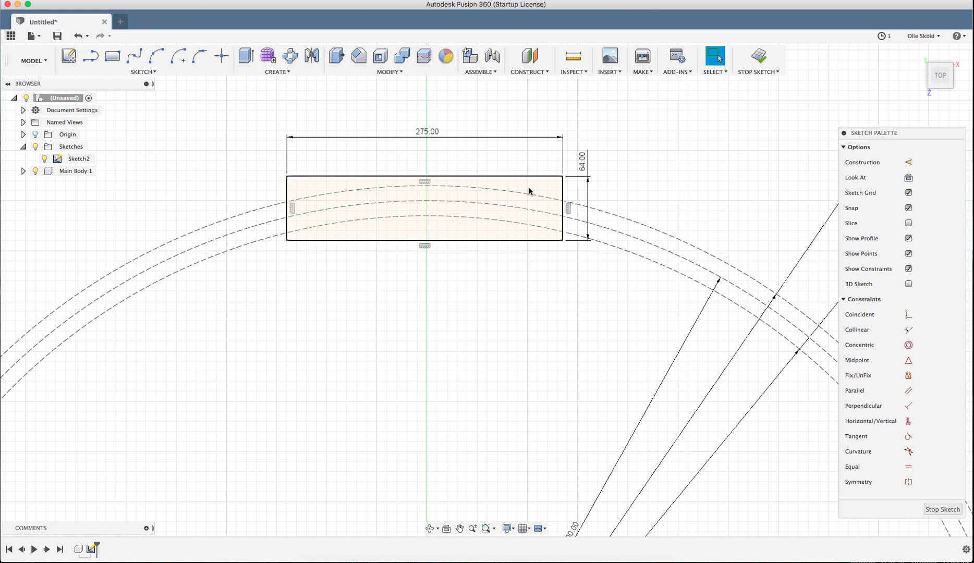
scroll(583, 251, "down", 2)
scroll(409, 140, "up", 5)
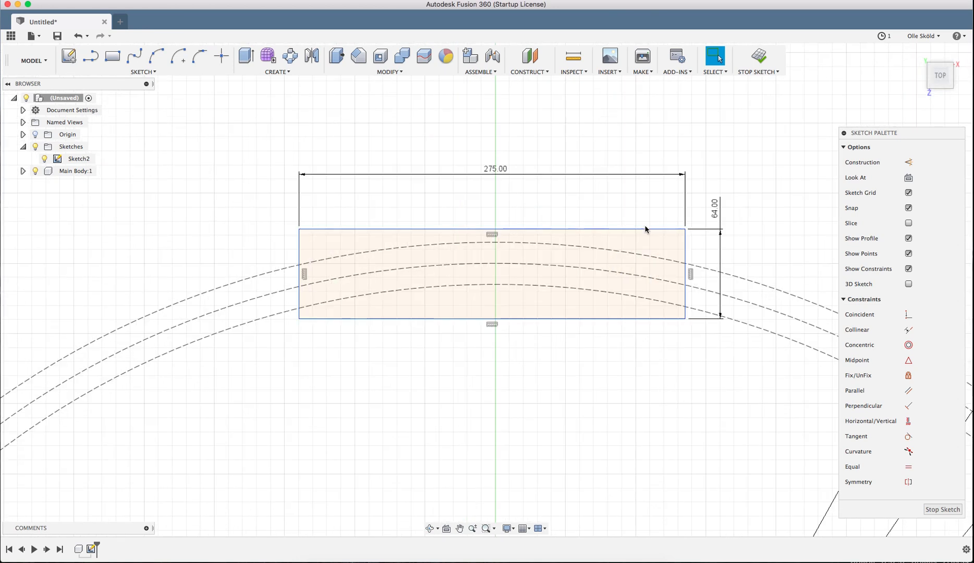
- Finish the sketch containing the 275 by 64 mm rectangle and the track construction circles
left_click(938, 511)
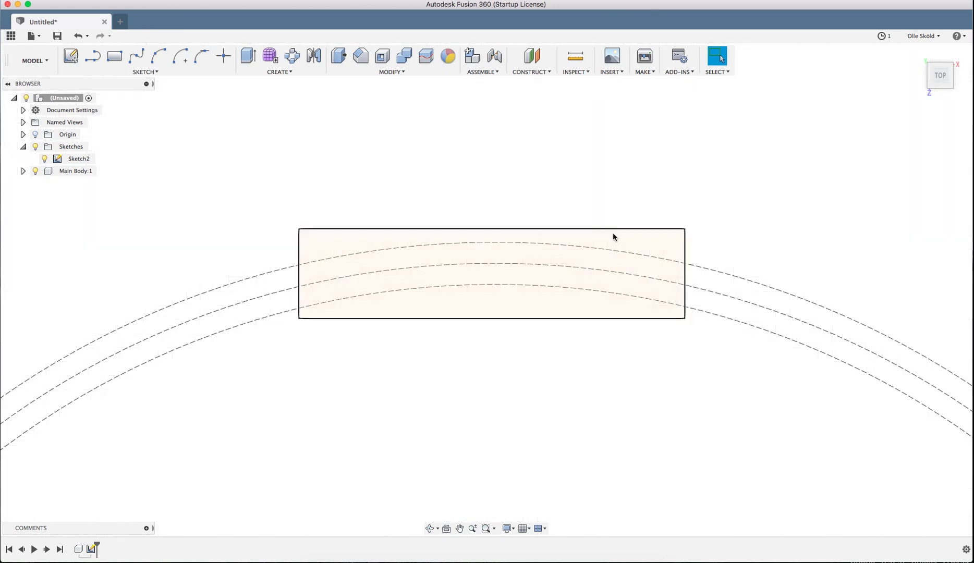
scroll(431, 143, "down", 2)
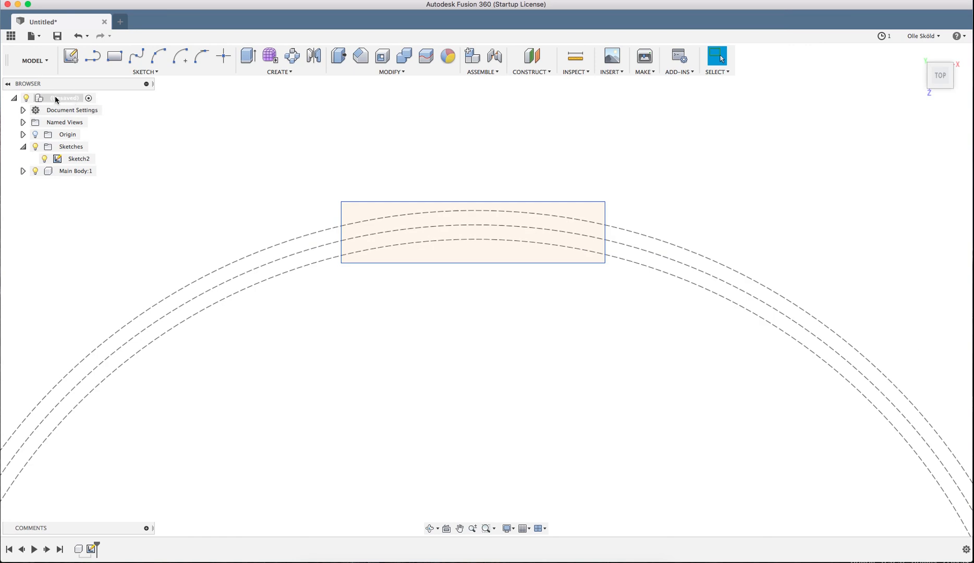
left_click(79, 159)
scroll(474, 142, "down", 2)
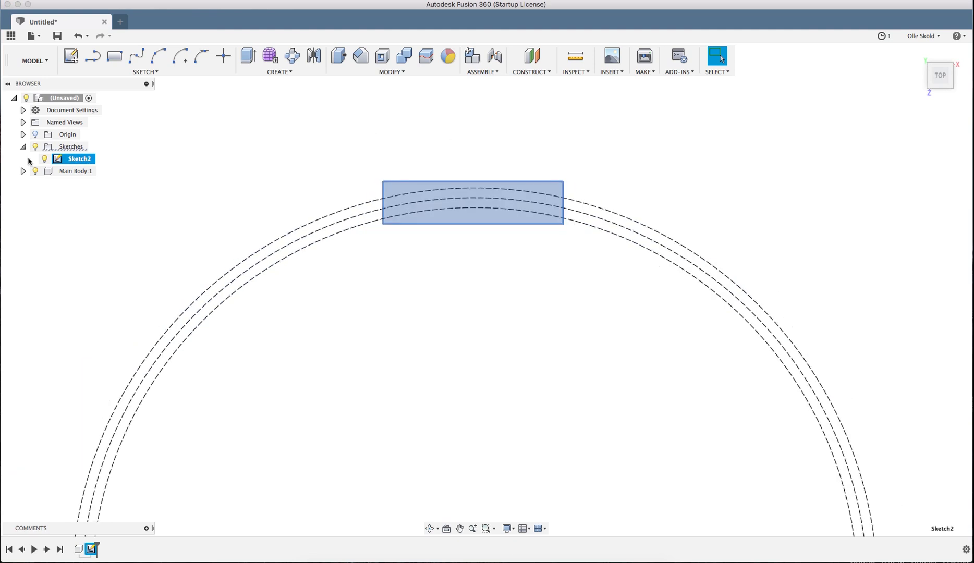
scroll(447, 124, "down", 4)
left_click(364, 126)
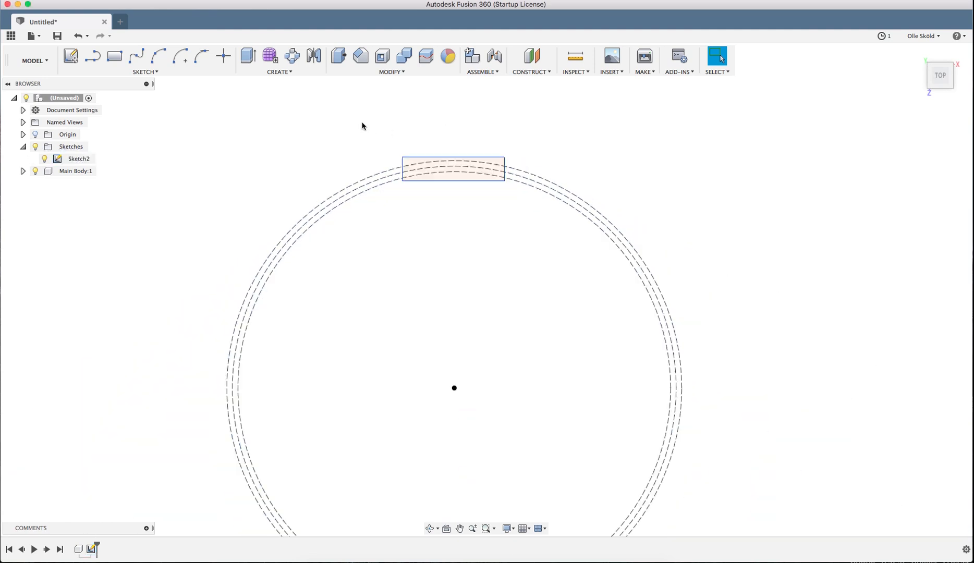
scroll(457, 152, "up", 1)
scroll(402, 130, "down", 1)
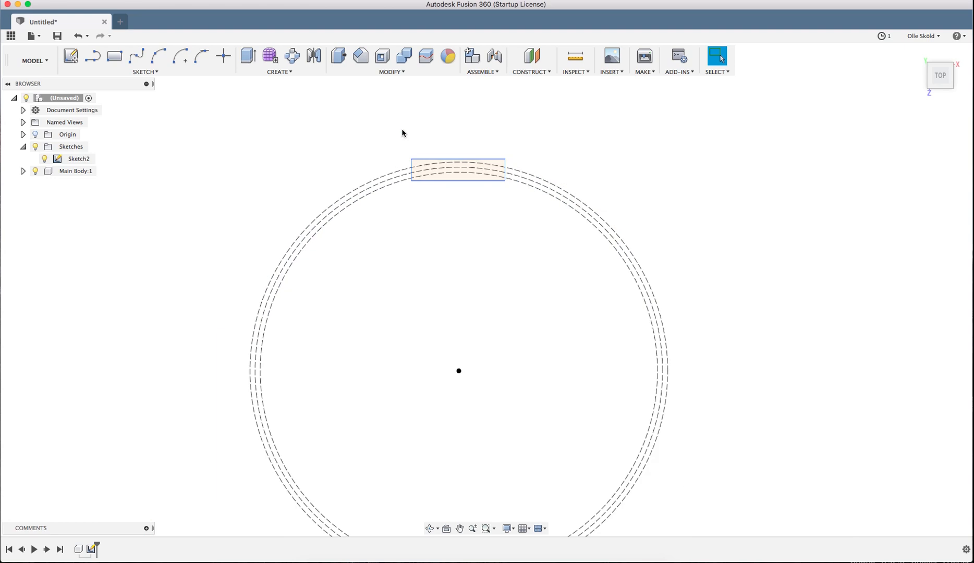
scroll(402, 132, "up", 3)
left_click(44, 159)
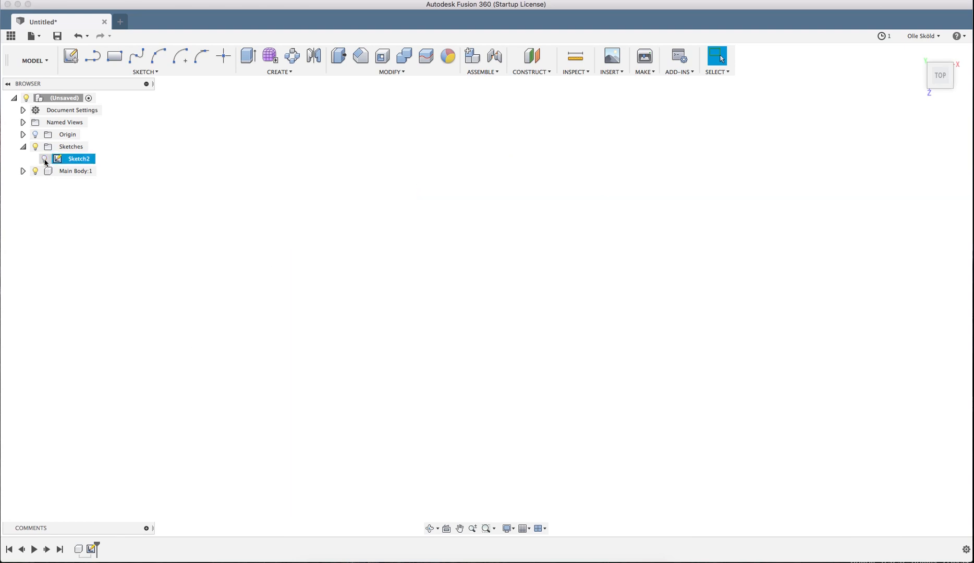
left_click(23, 147)
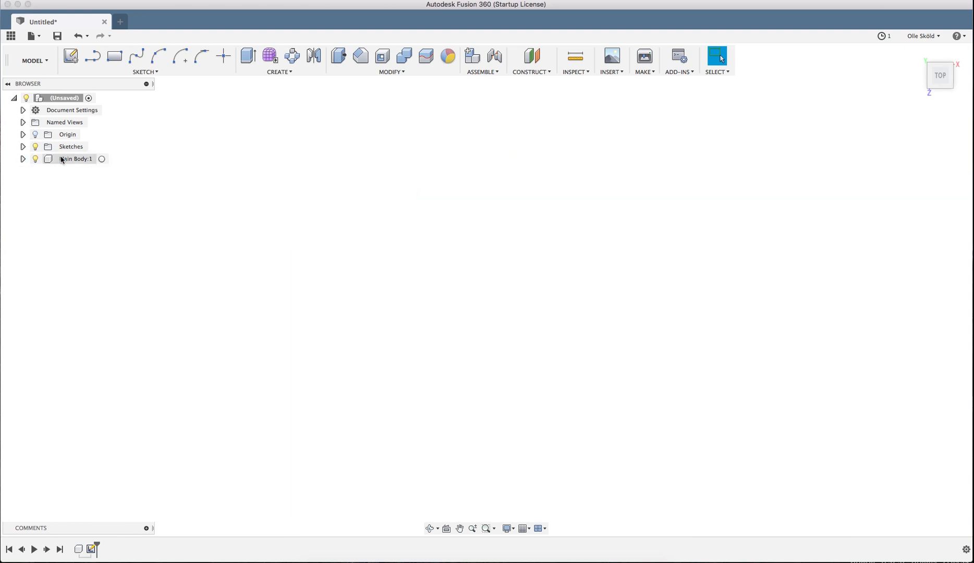
left_click(23, 147)
left_click(44, 158)
scroll(433, 189, "up", 2)
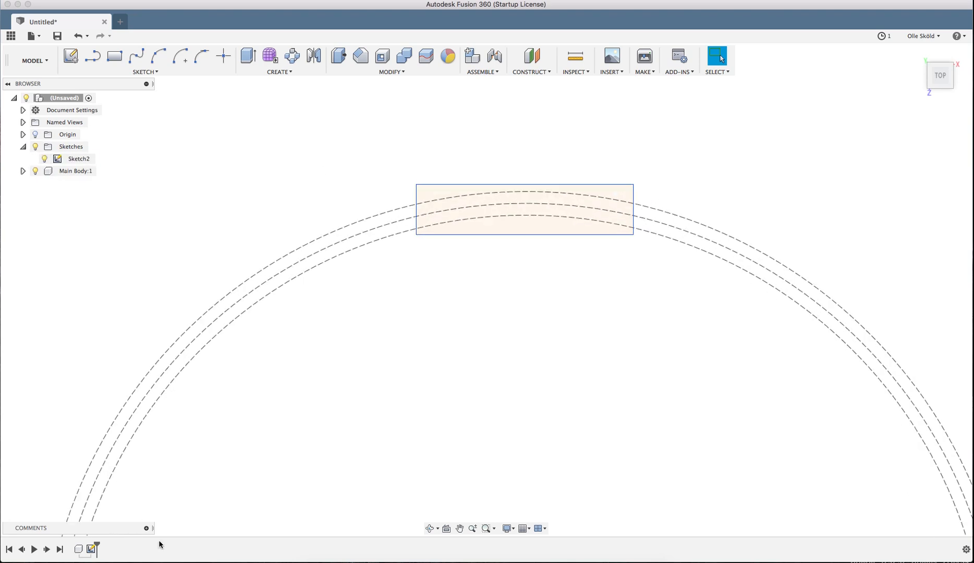
- Reopen the track sketch to examine the rectangle's placement over the dimensioned circles, and finish the sketch
double_click(93, 549)
scroll(592, 158, "up", 4)
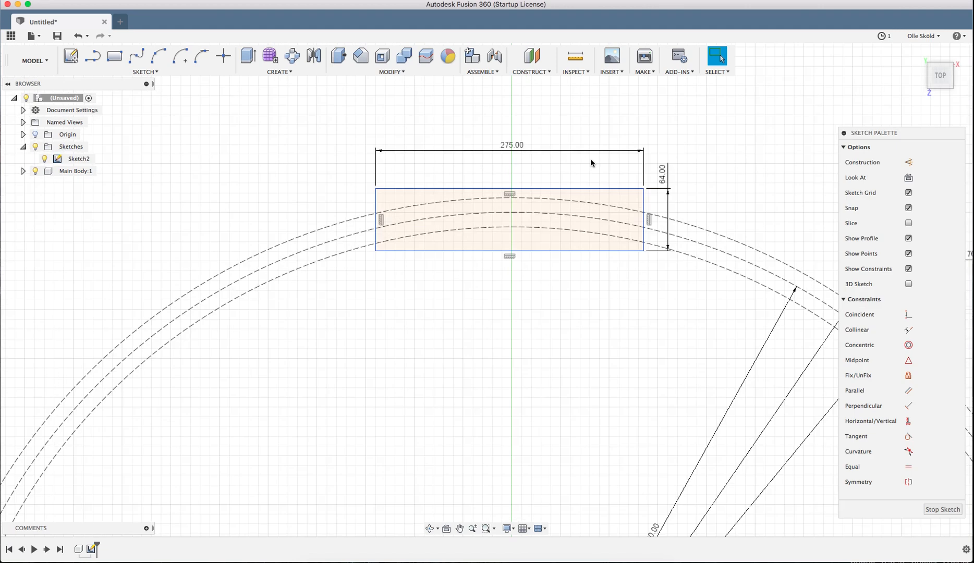
scroll(466, 121, "down", 5)
scroll(467, 121, "down", 2)
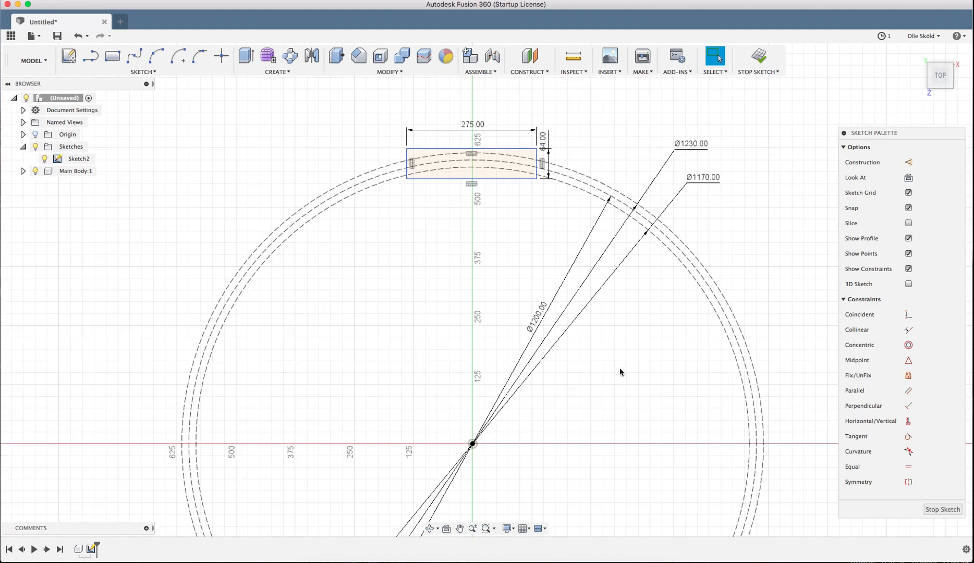
scroll(470, 123, "up", 3)
scroll(470, 123, "up", 3)
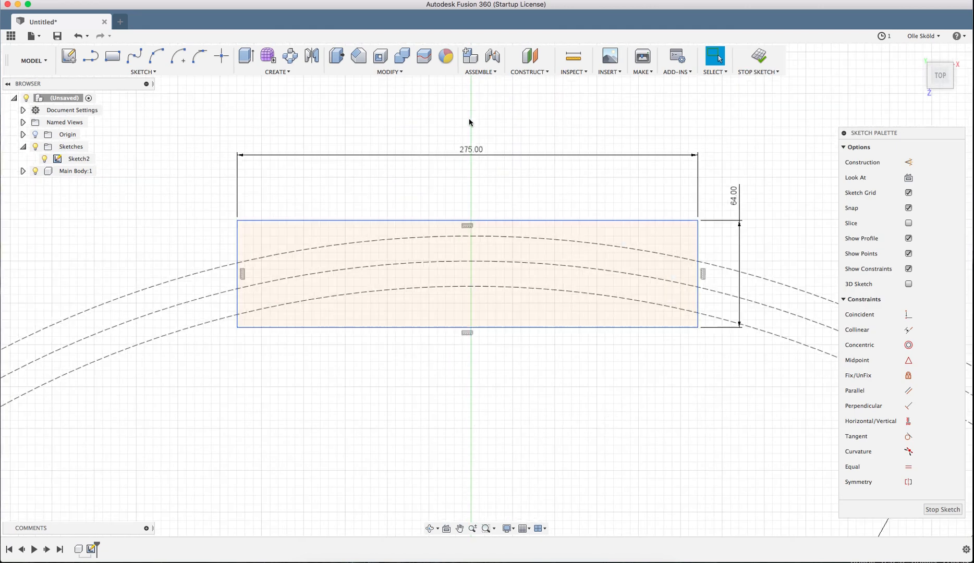
scroll(470, 123, "up", 1)
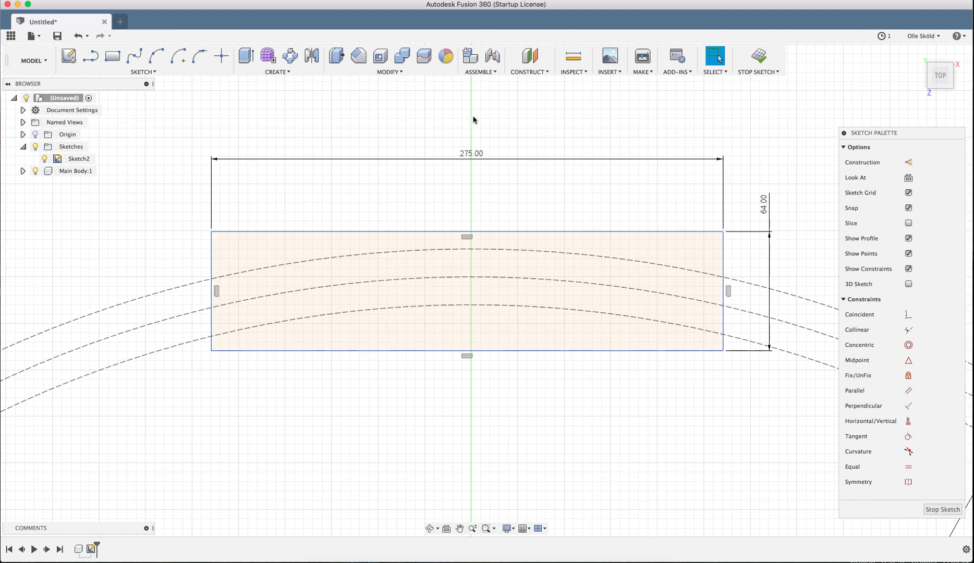
scroll(474, 122, "up", 2)
scroll(428, 233, "down", 2)
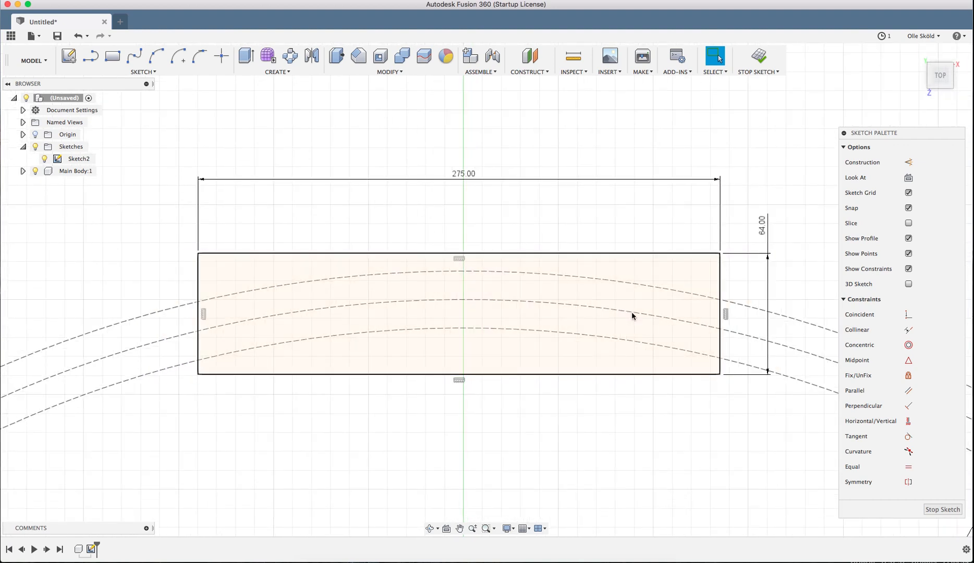
left_click(943, 510)
scroll(521, 230, "down", 5)
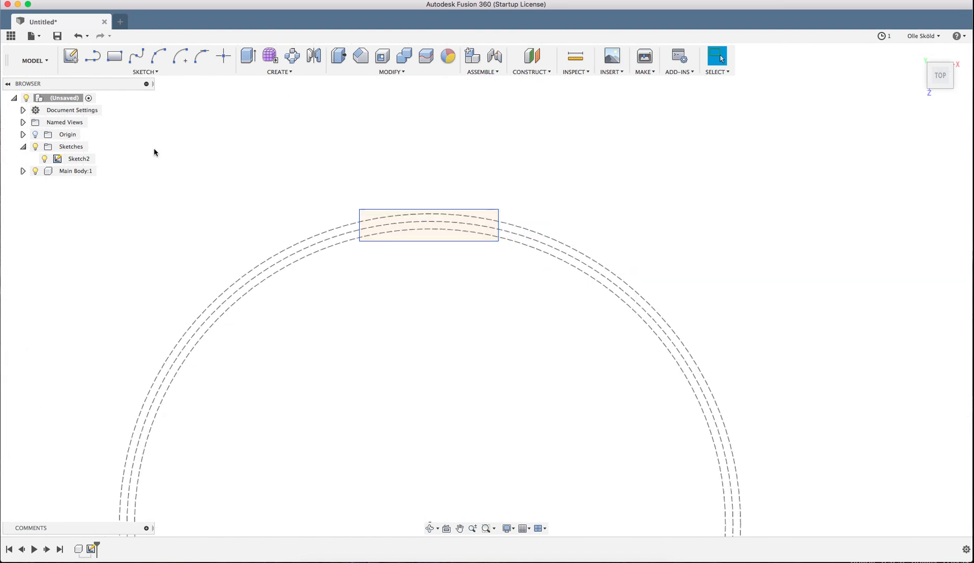
- Activate the Main Body component and hide Sketch2, collapsing the Sketches folder
right_click(76, 171)
left_click(85, 180)
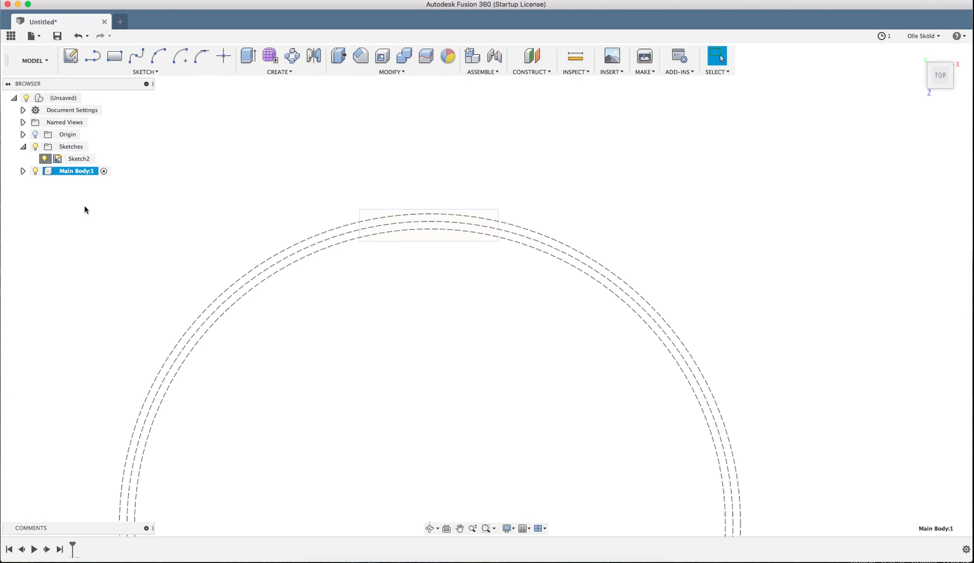
left_click(46, 160)
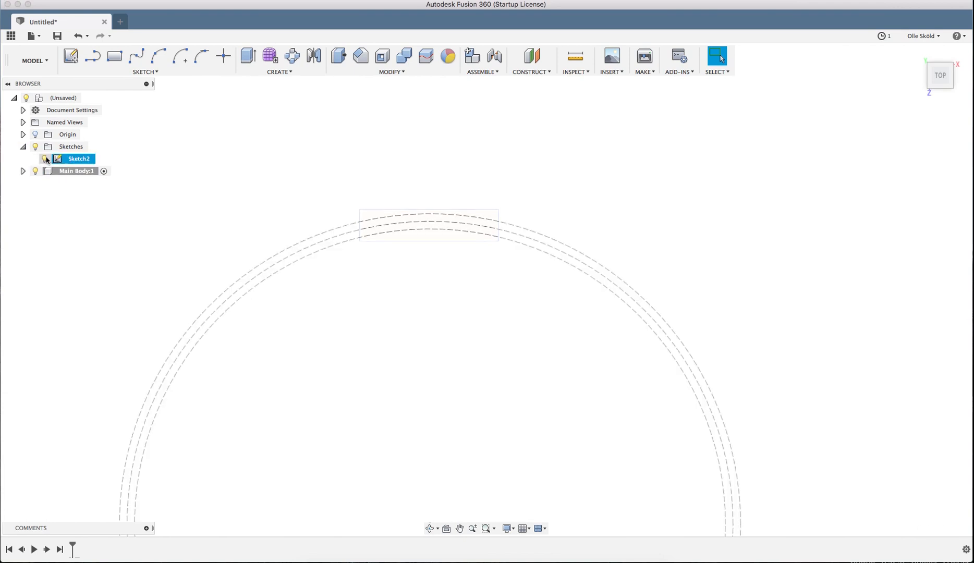
left_click(45, 159)
left_click(23, 146)
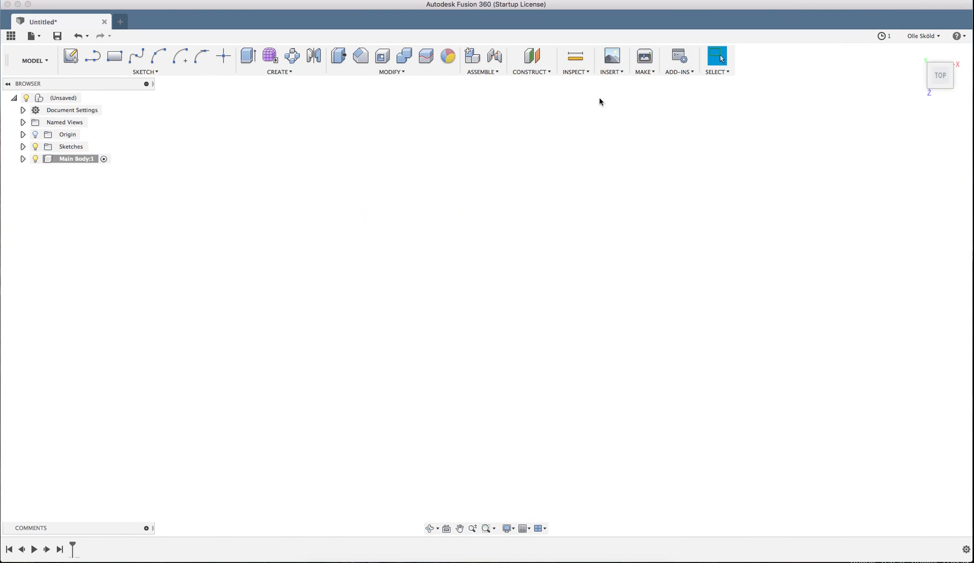
- Start an attached canvas and load the train front-view screenshot ending in 22.59.27 from the Skrivbord folder
left_click(611, 71)
left_click(619, 104)
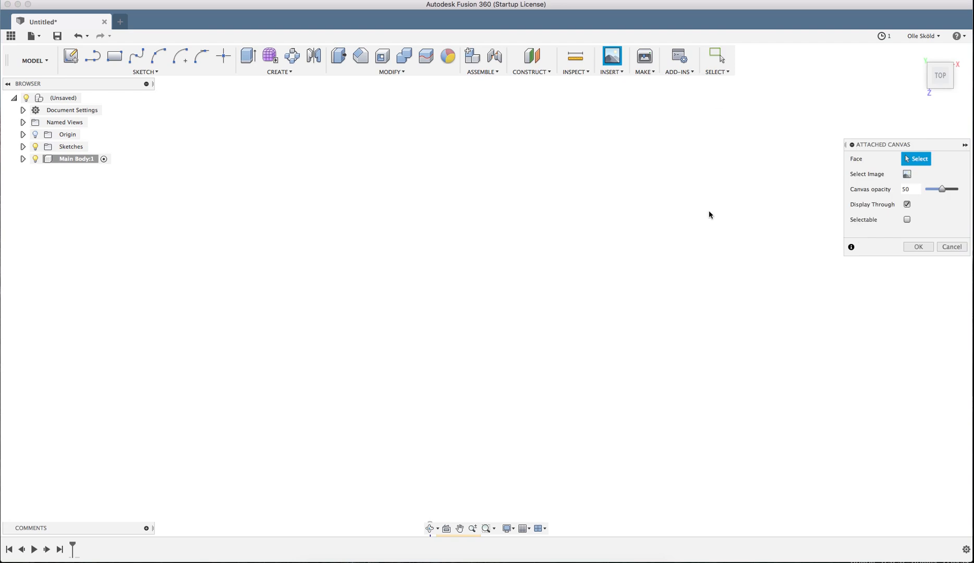
left_click(908, 173)
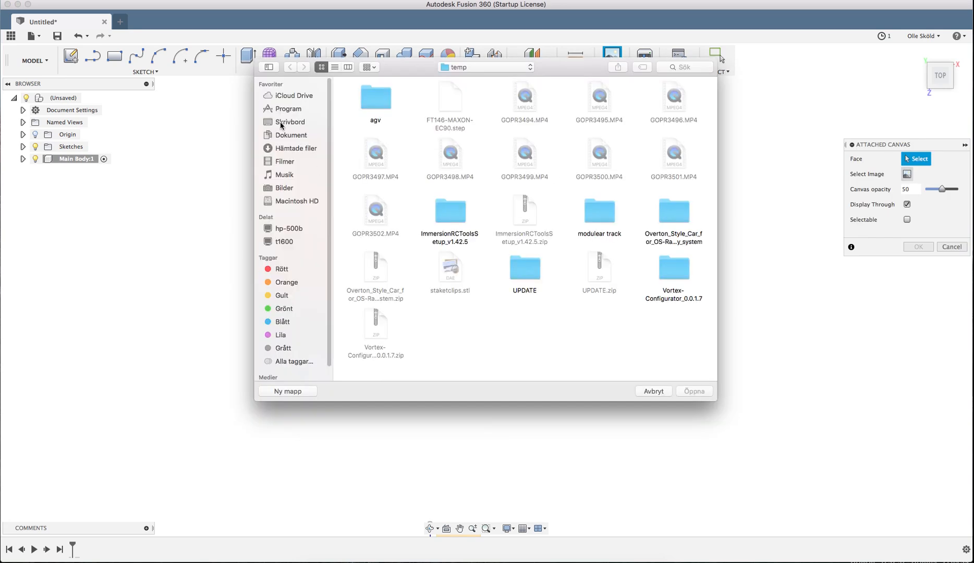
left_click(282, 122)
scroll(498, 241, "down", 3)
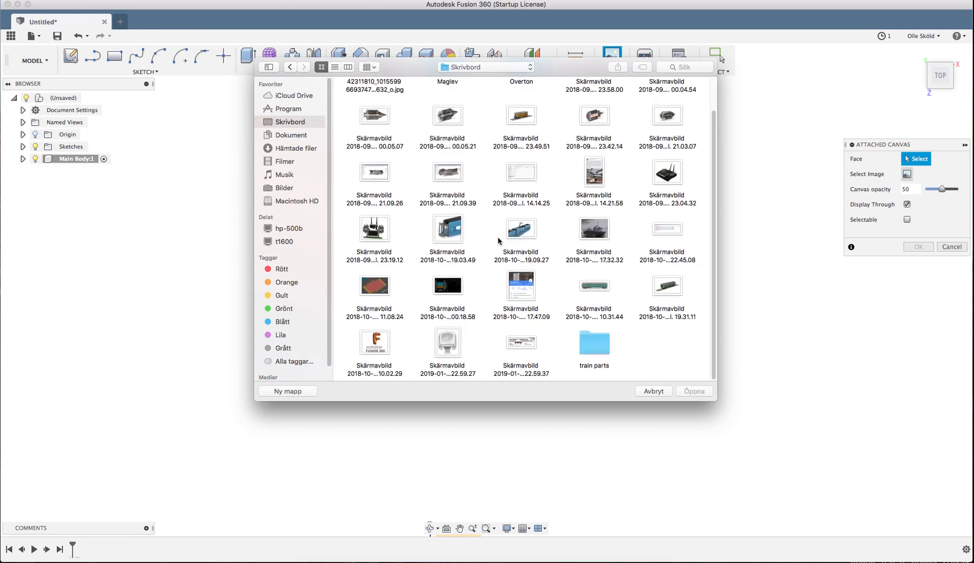
left_click(450, 335)
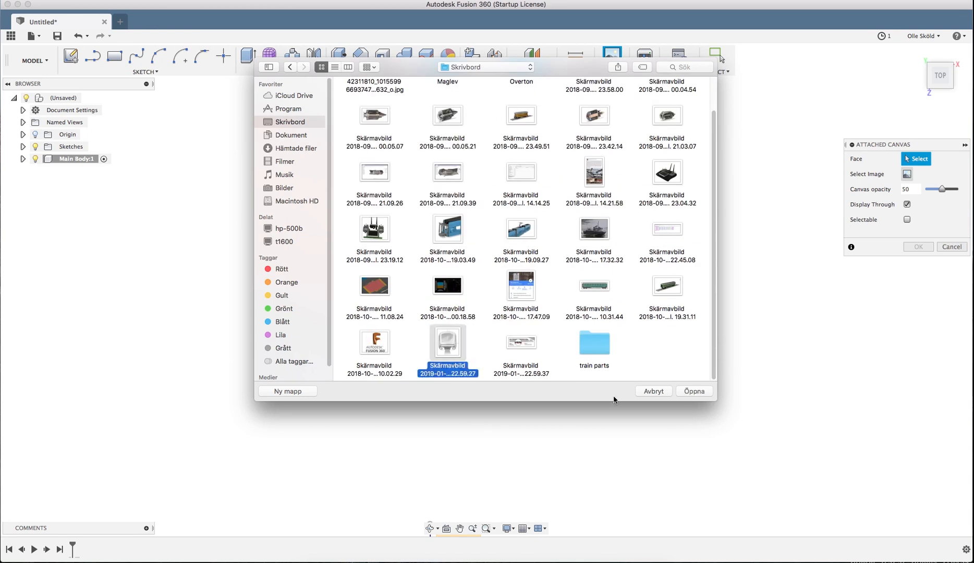
left_click(693, 390)
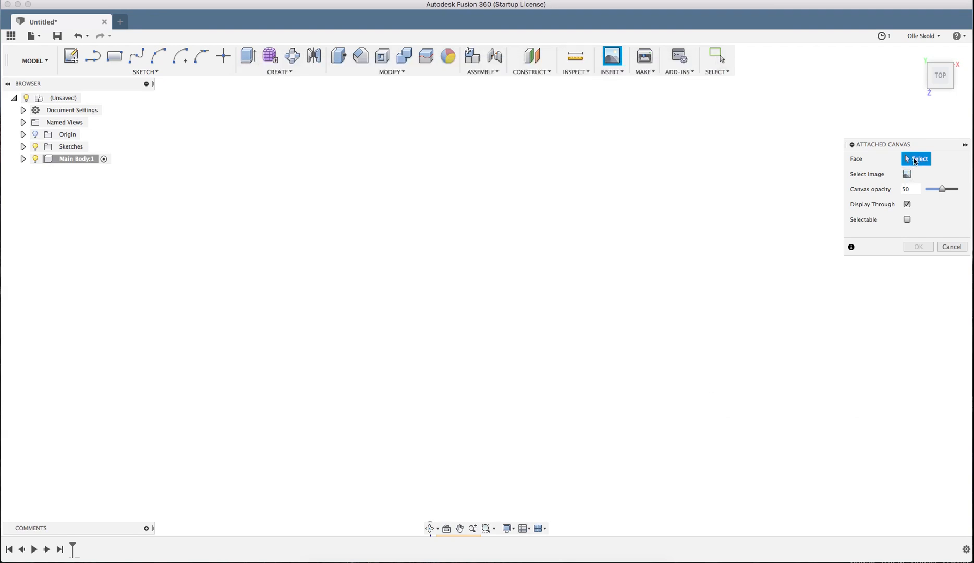
- Show the origin planes and place the train canvas on the front XY plane at 50 opacity with default position and scale
left_click(36, 135)
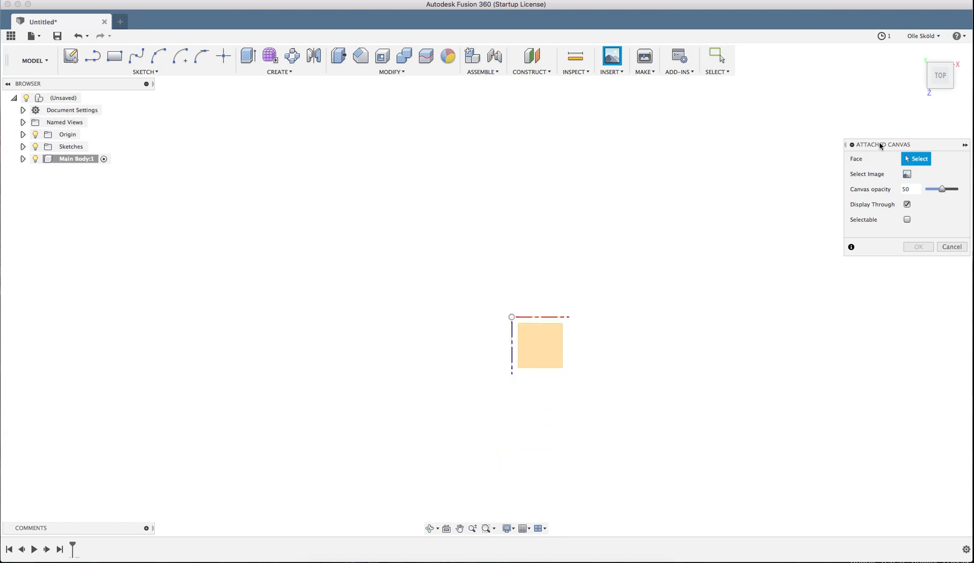
mouse_move(567, 282)
middle_mouse_down("shift")
mouse_move(563, 292)
mouse_move(559, 268)
middle_mouse_up("shift")
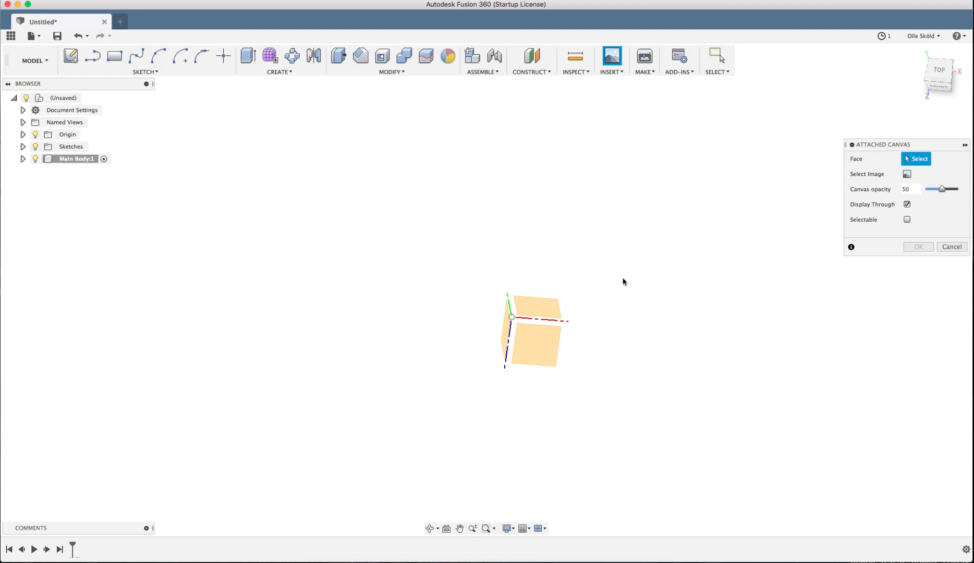
middle_click_drag(616, 344, 618, 307, "shift")
left_click(945, 86)
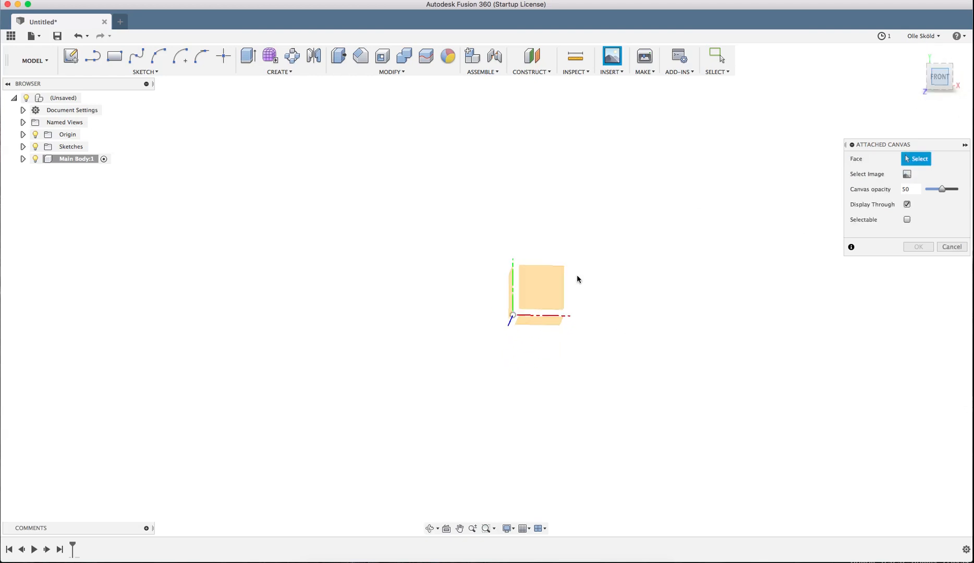
left_click(540, 300)
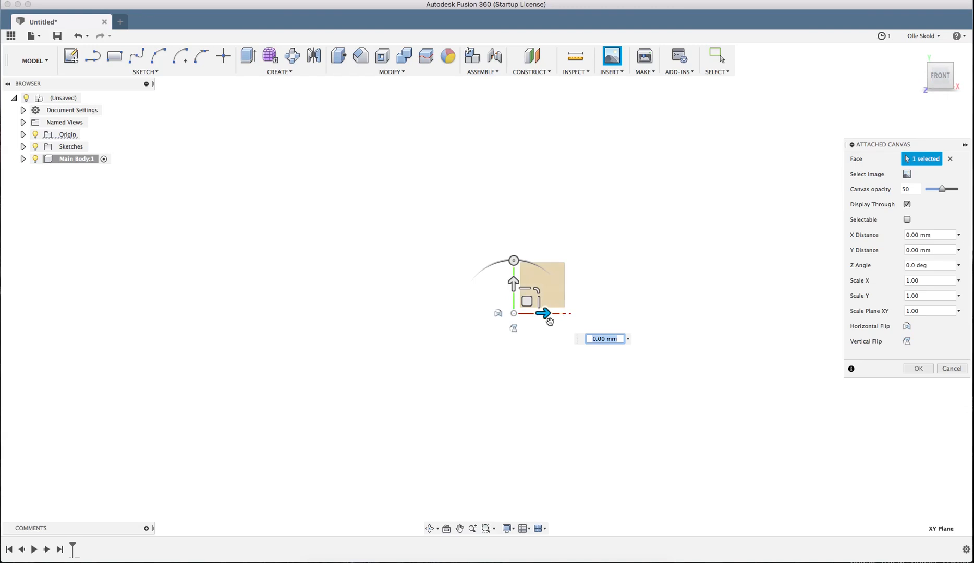
left_click(918, 369)
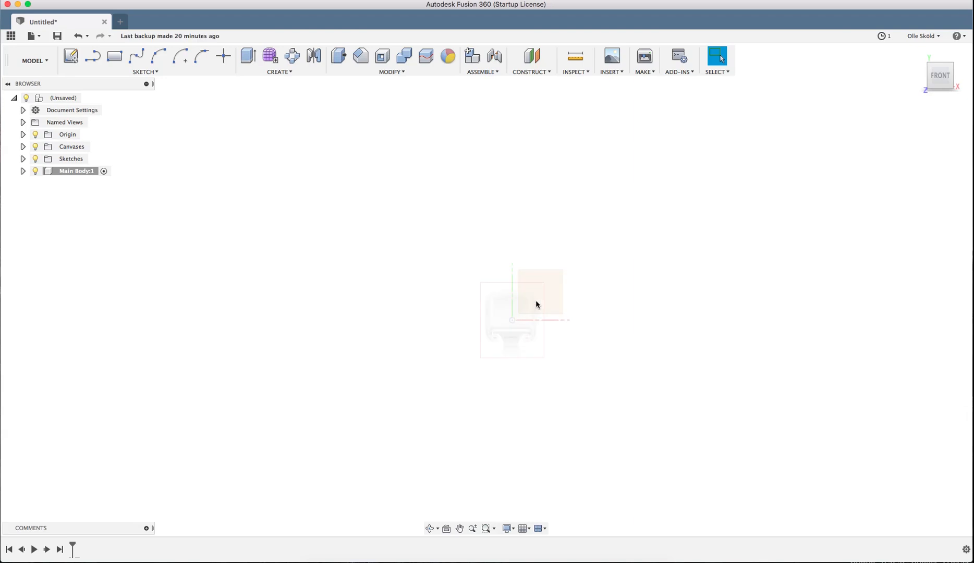
- Examine the placed train canvas at an angle and from the front, and the contents of the Main Body component and Canvases folder
scroll(496, 332, "down", 5)
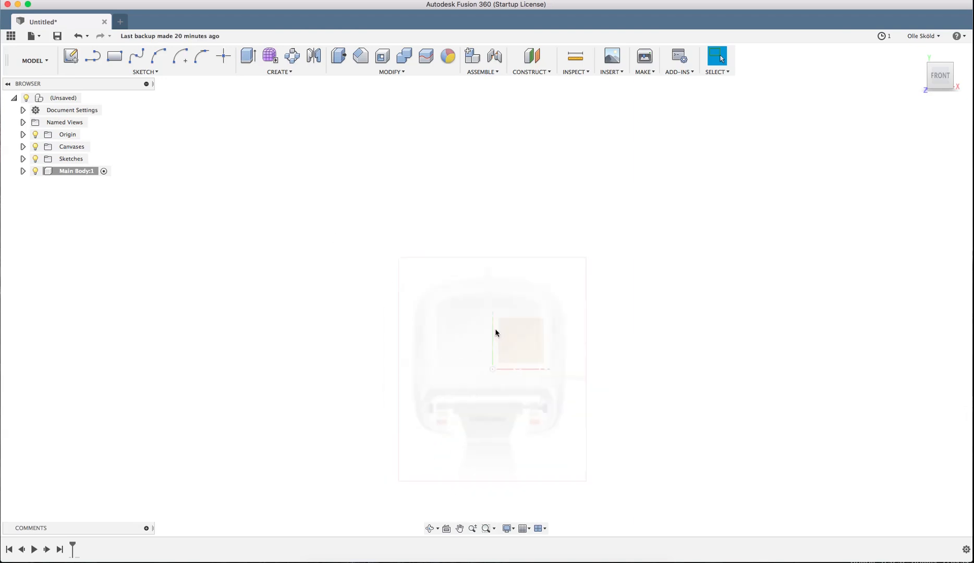
mouse_move(522, 308)
middle_mouse_down("shift")
mouse_move(435, 352)
mouse_move(510, 317)
middle_mouse_up("shift")
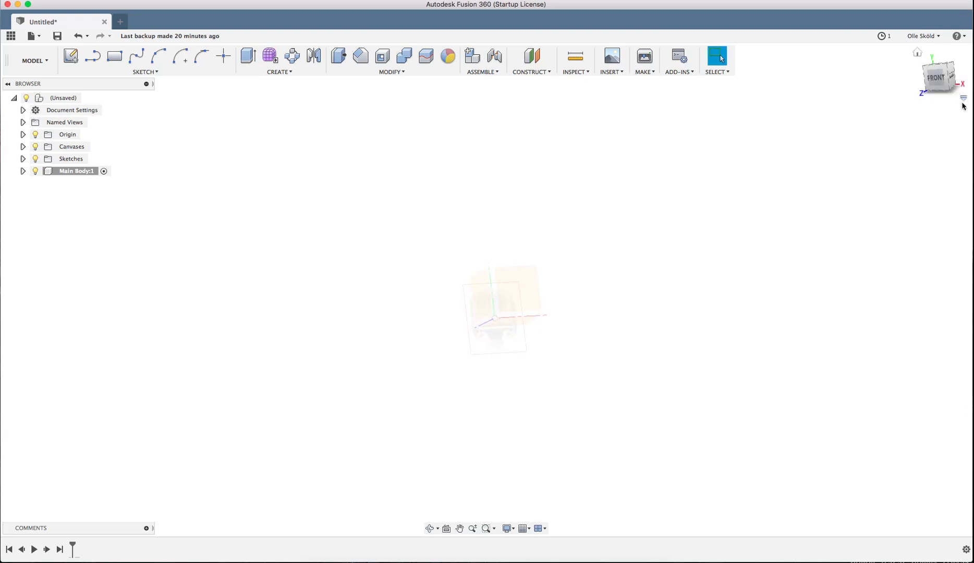
left_click(939, 78)
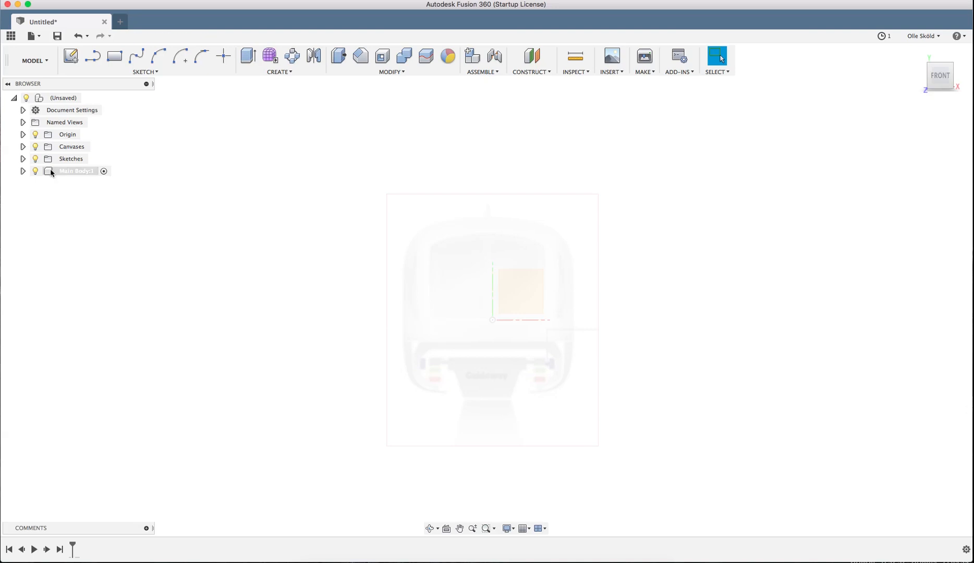
left_click(23, 171)
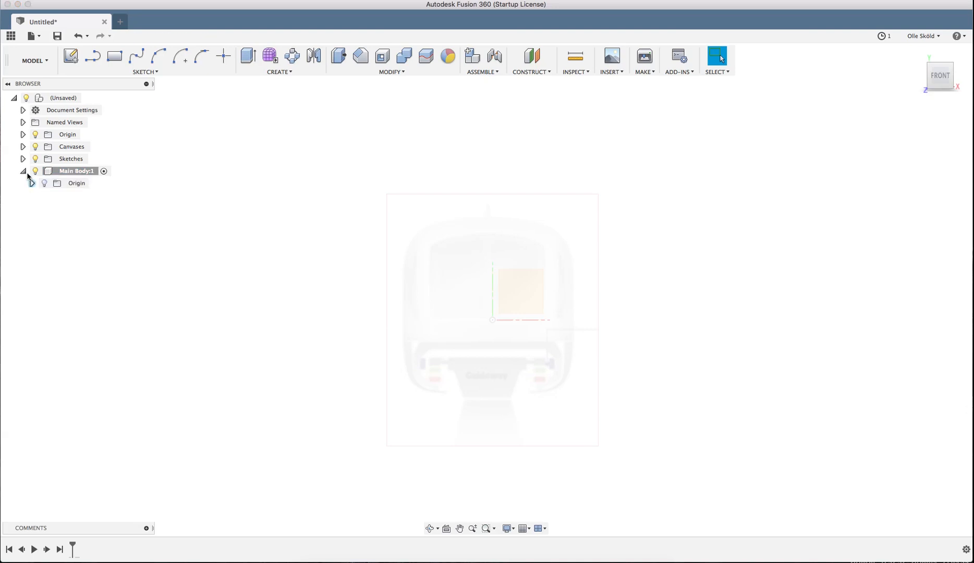
left_click(32, 183)
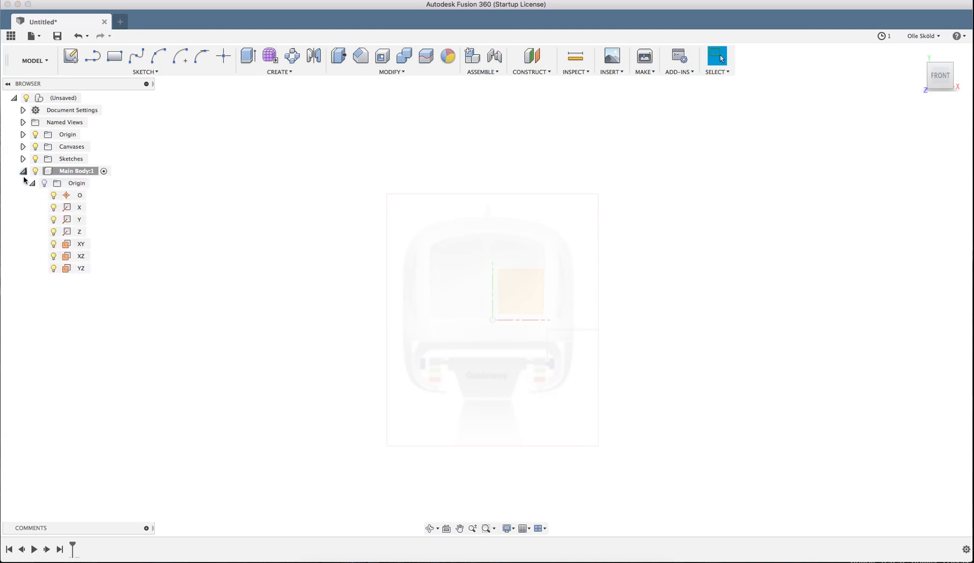
left_click(32, 183)
left_click(23, 171)
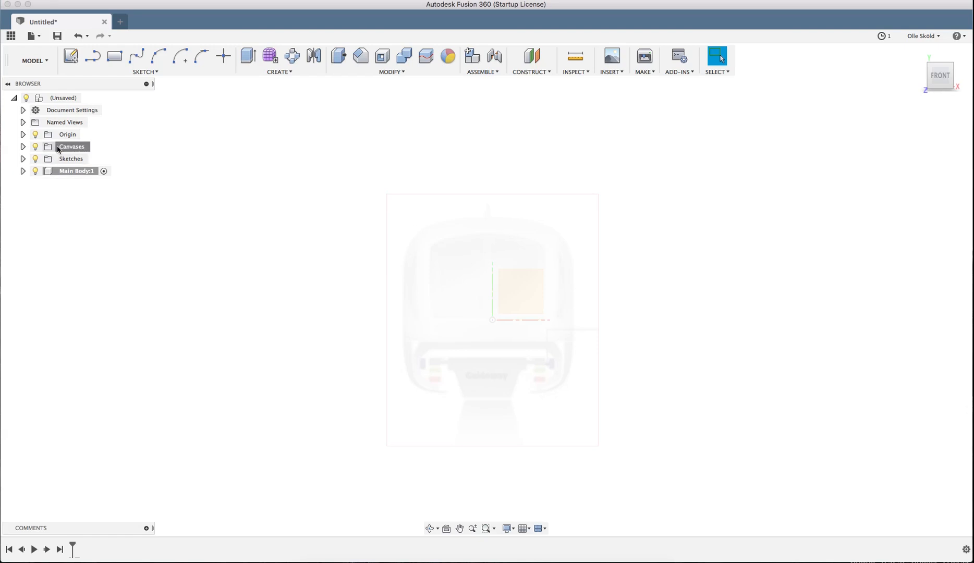
left_click(57, 148)
left_click(23, 146)
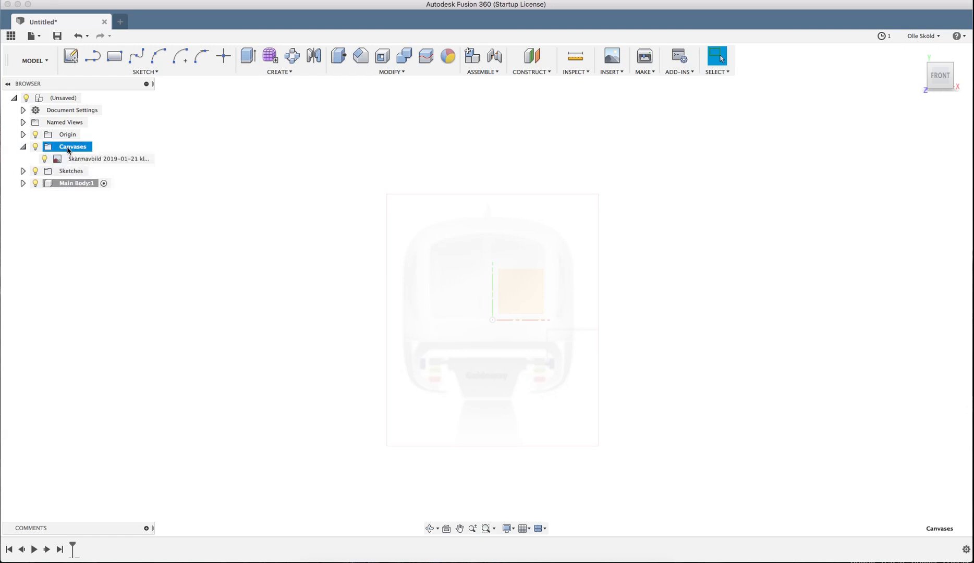
left_click(23, 147)
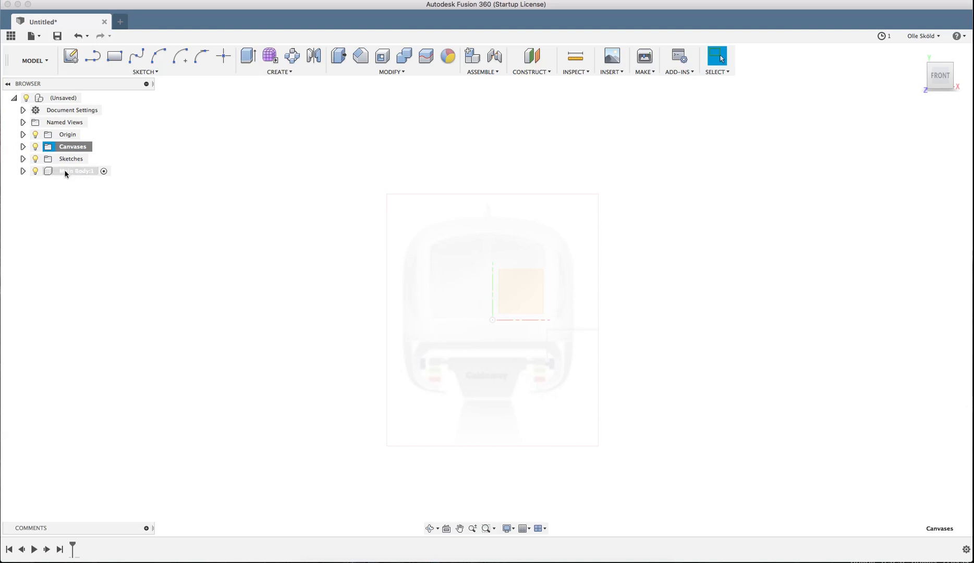
- Activate the top-level component and expand its Canvases folder
left_click(23, 146)
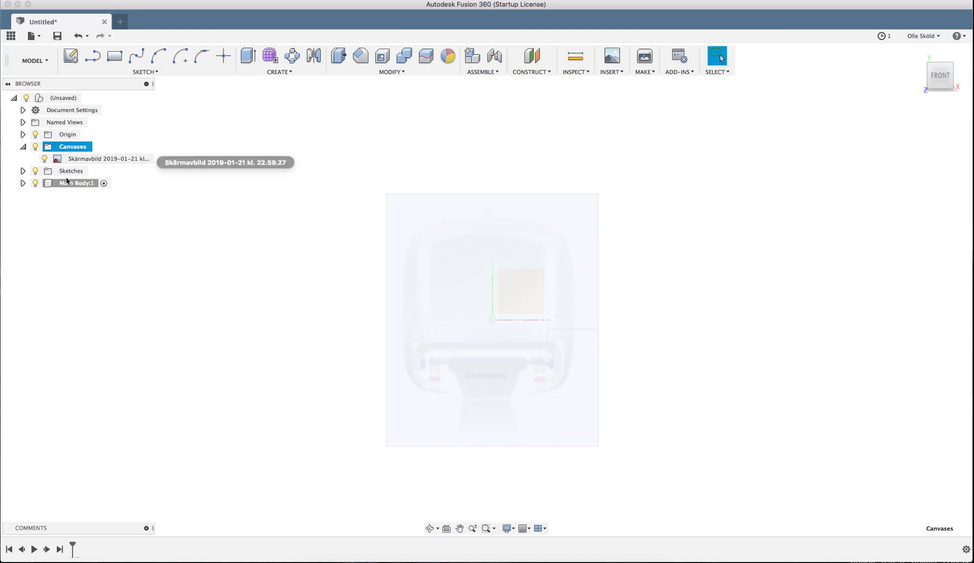
left_click(23, 183)
left_click(23, 184)
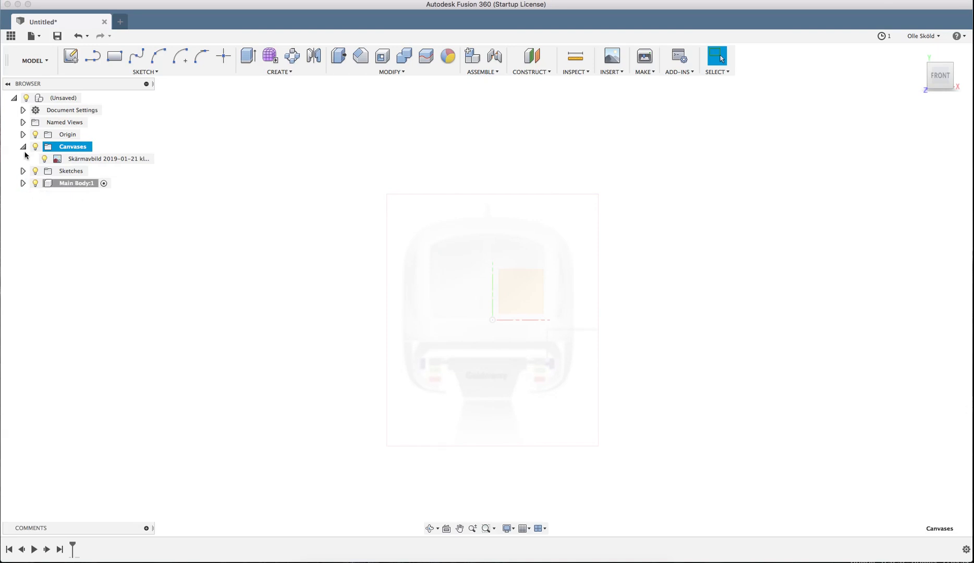
right_click(55, 100)
left_click(63, 110)
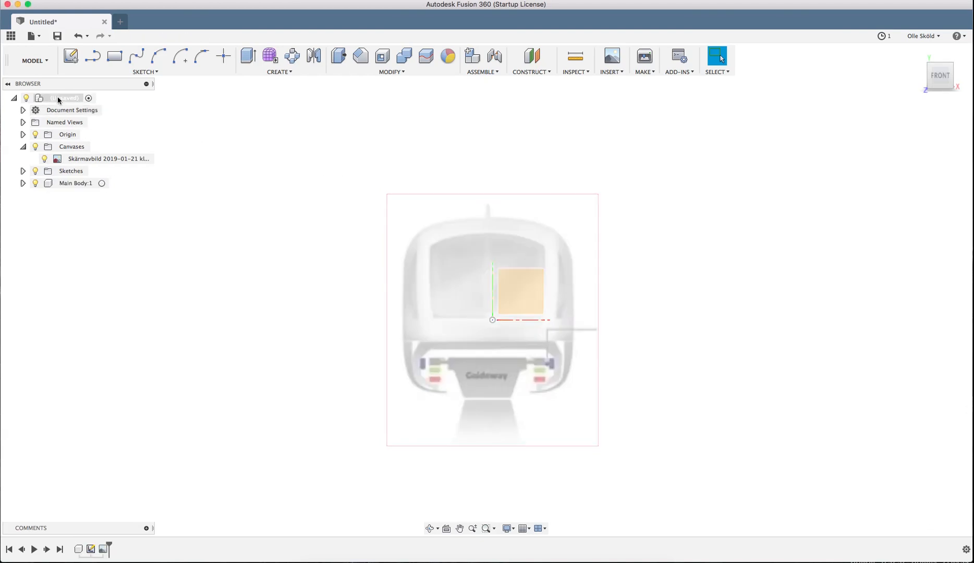
left_click(23, 147)
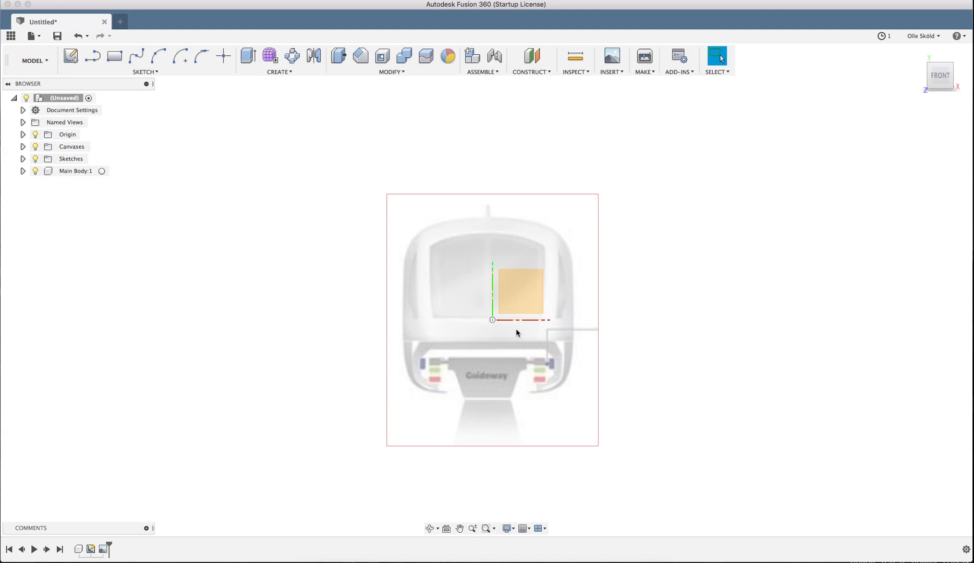
left_click(23, 146)
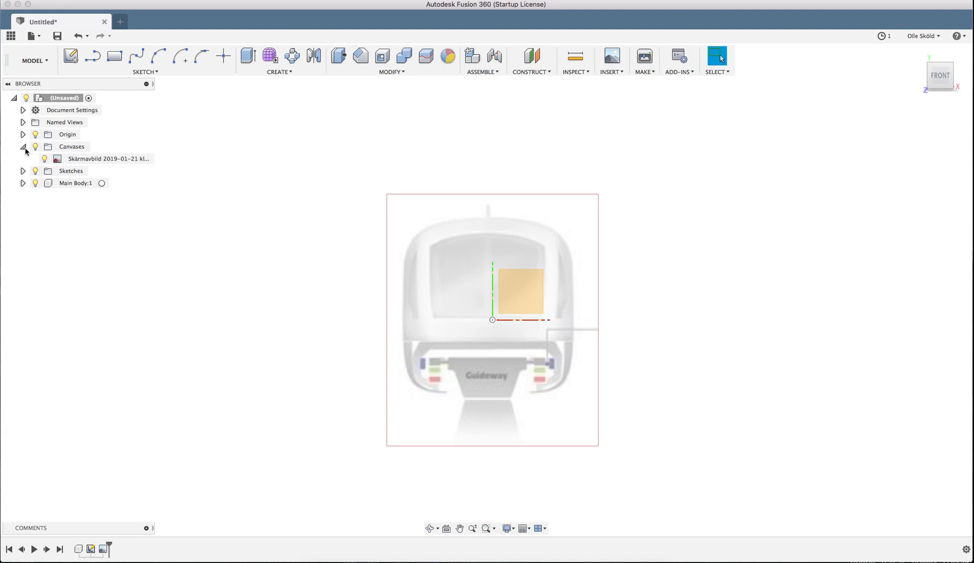
- Calibrate the train canvas to 64 mm across the lower outer edges of the train body
left_click(91, 160)
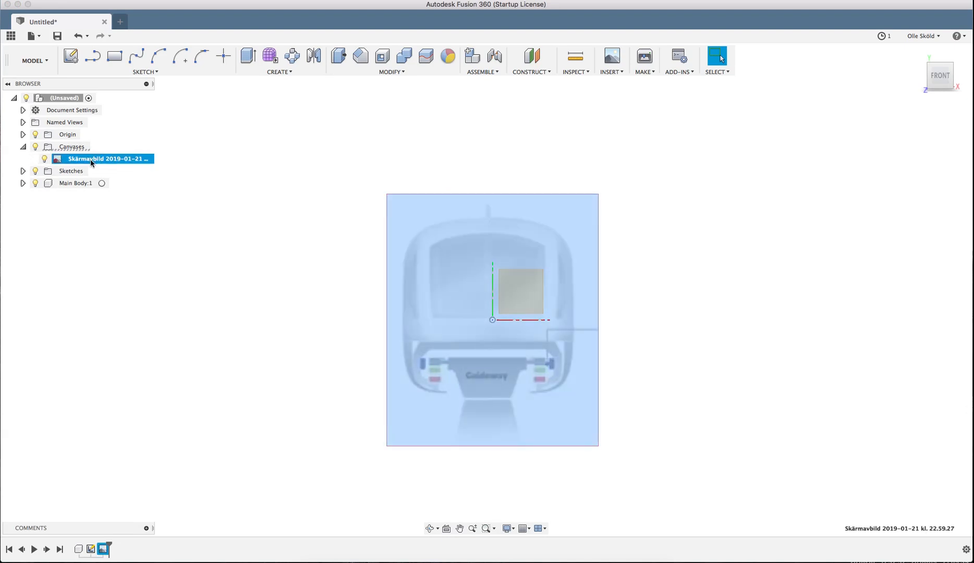
right_click(90, 161)
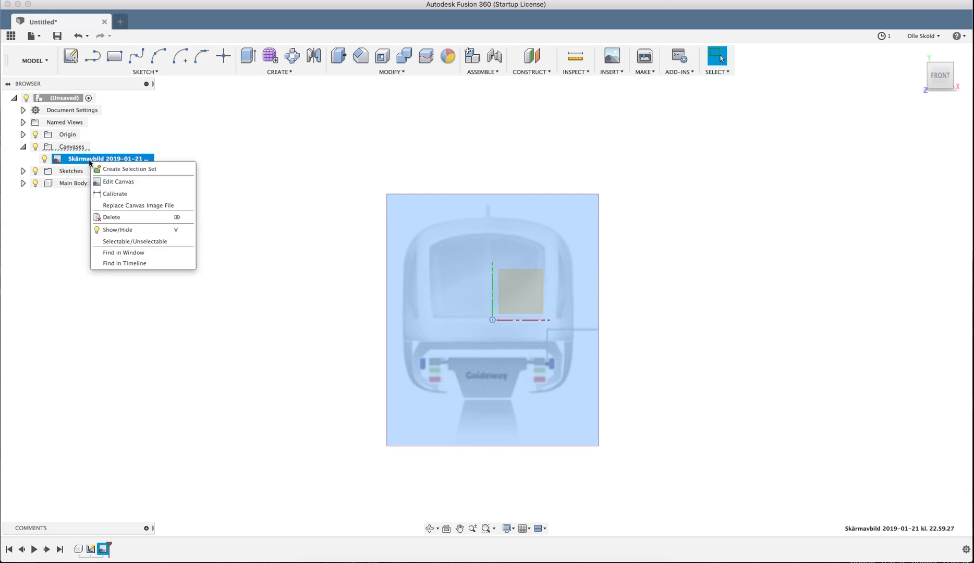
left_click(117, 194)
scroll(531, 346, "up", 1)
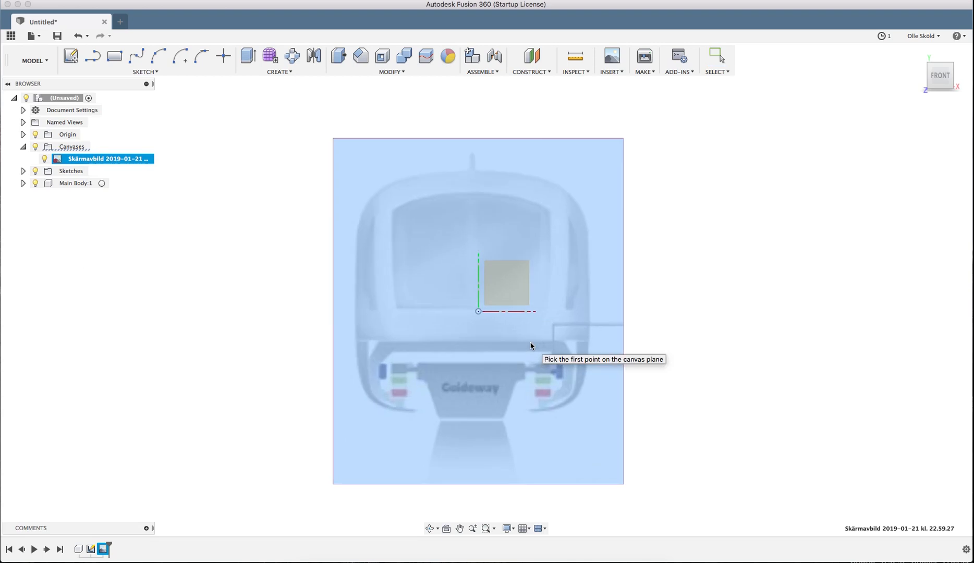
scroll(561, 342, "up", 1)
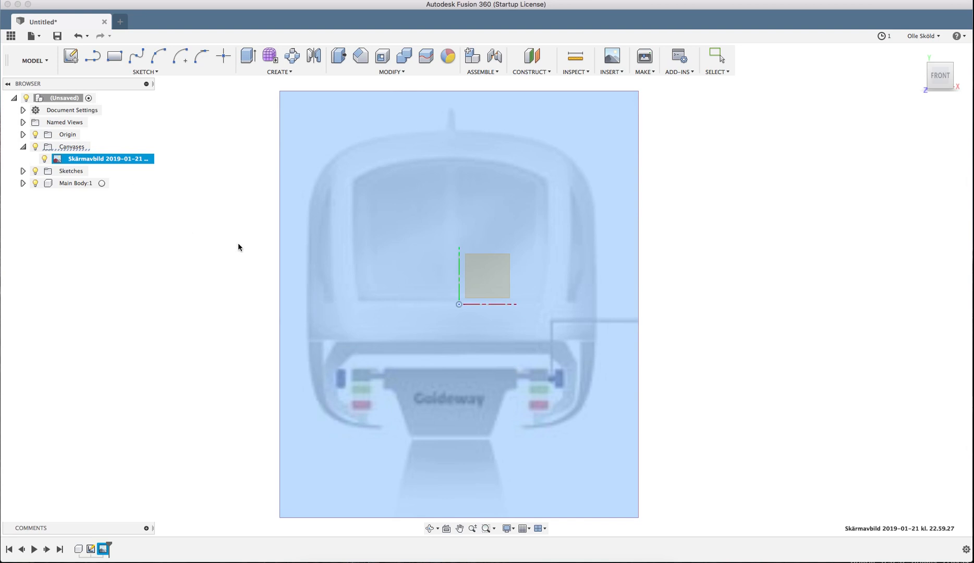
left_click(308, 338)
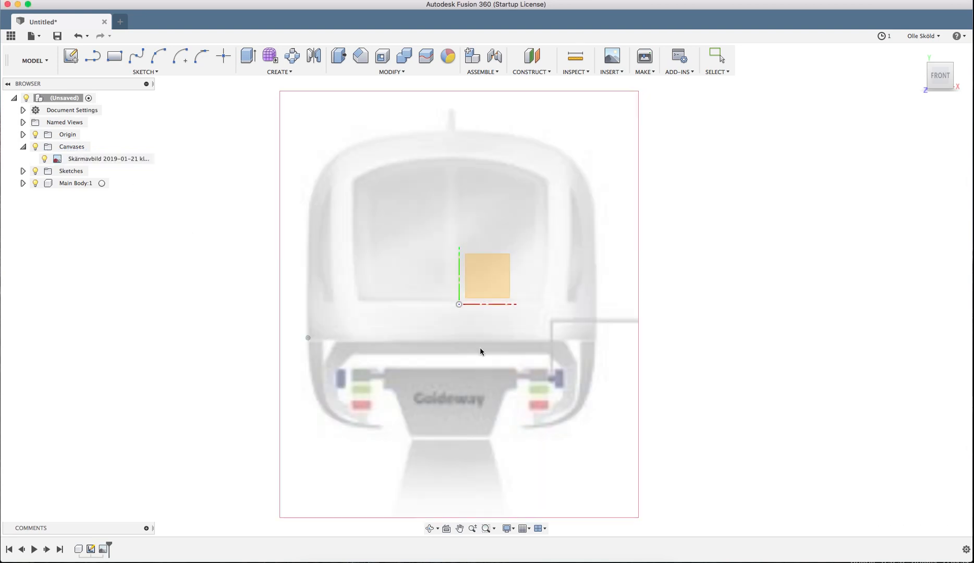
left_click(596, 336)
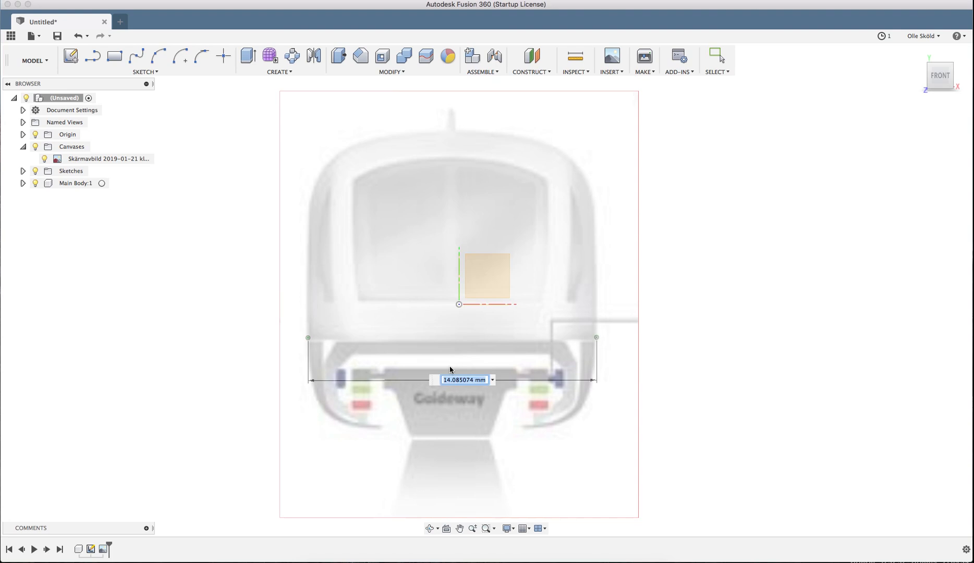
type("64")
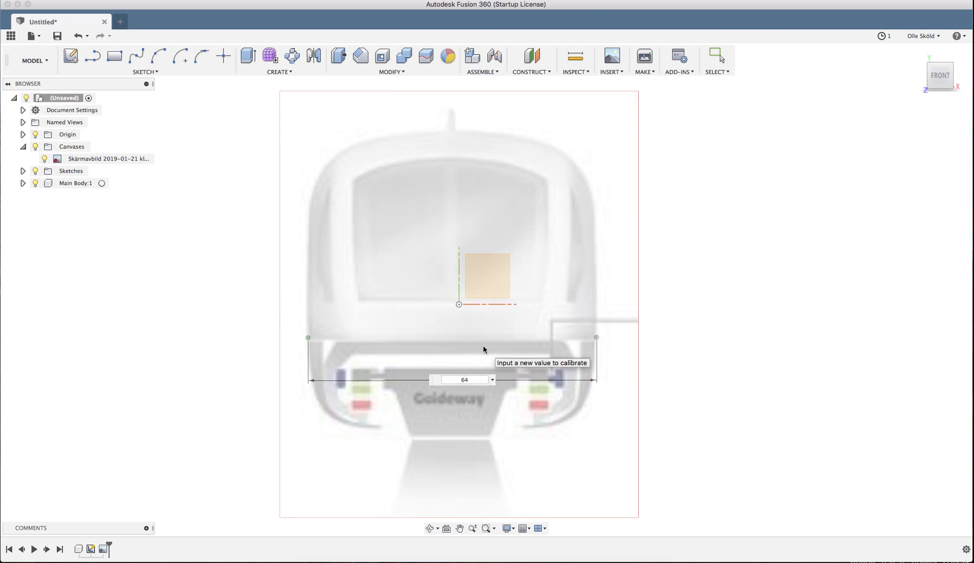
key("Return")
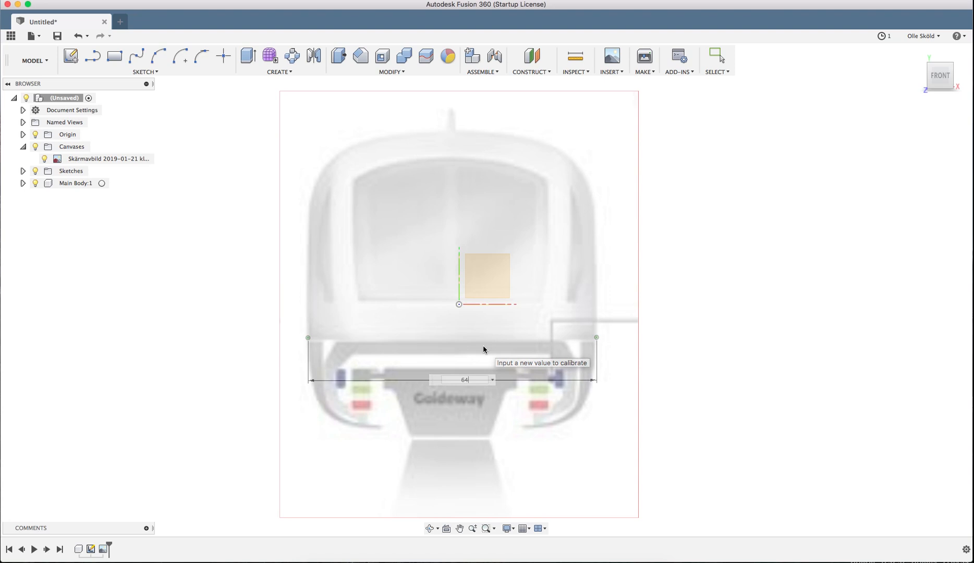
- Edit the train canvas and shift it freehand to about 1.56 mm in X and about -40.18 mm in Y
scroll(493, 348, "down", 5)
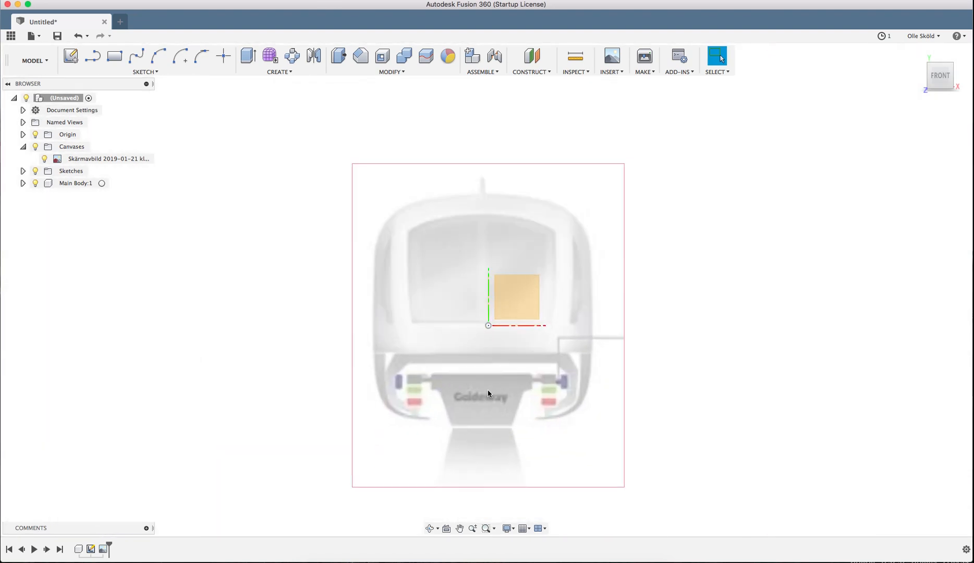
scroll(488, 389, "down", 2)
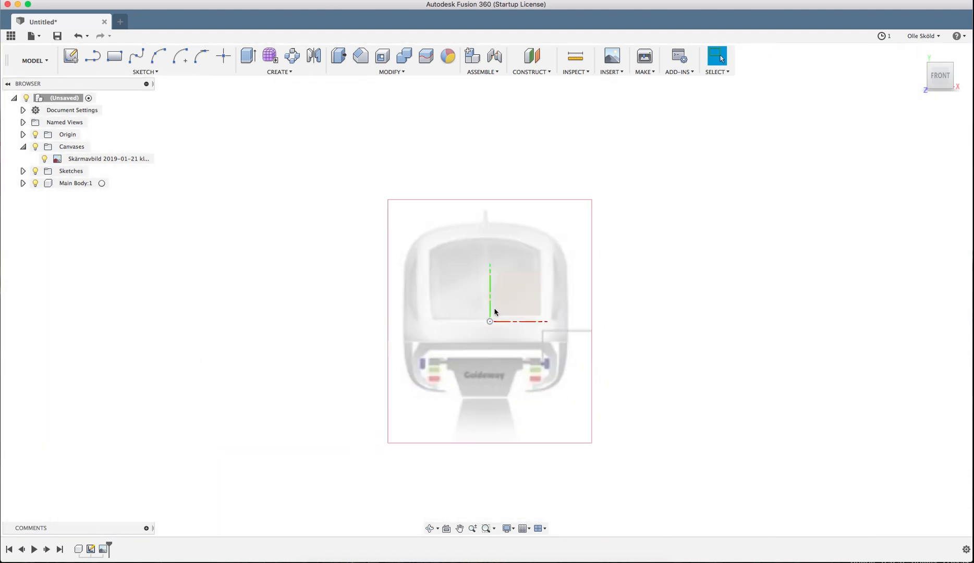
right_click(86, 160)
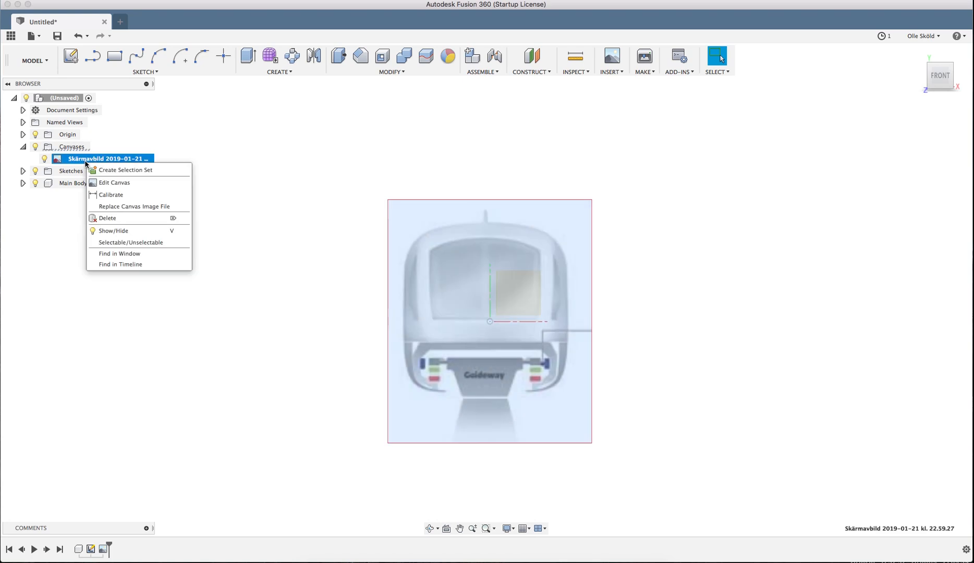
left_click(113, 186)
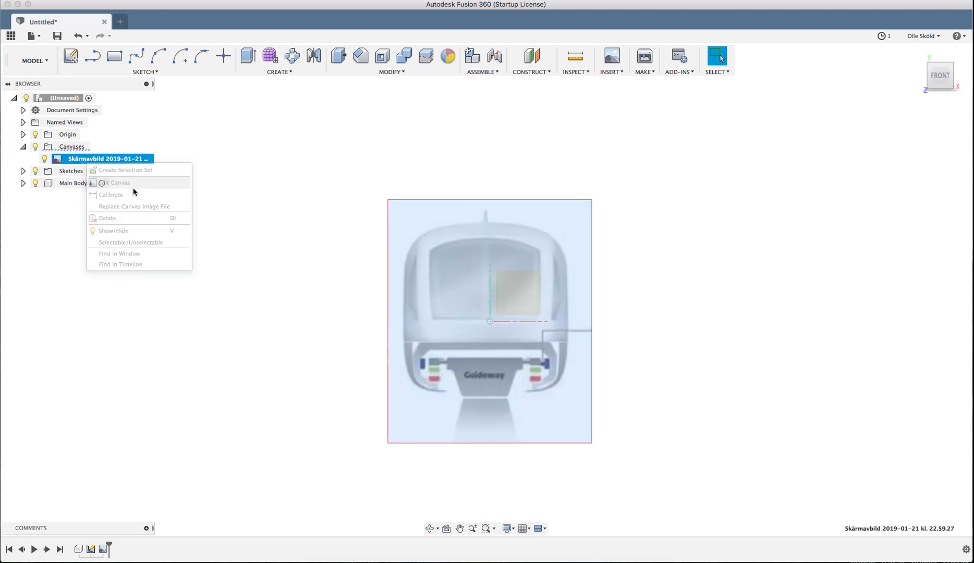
scroll(500, 317, "up", 2)
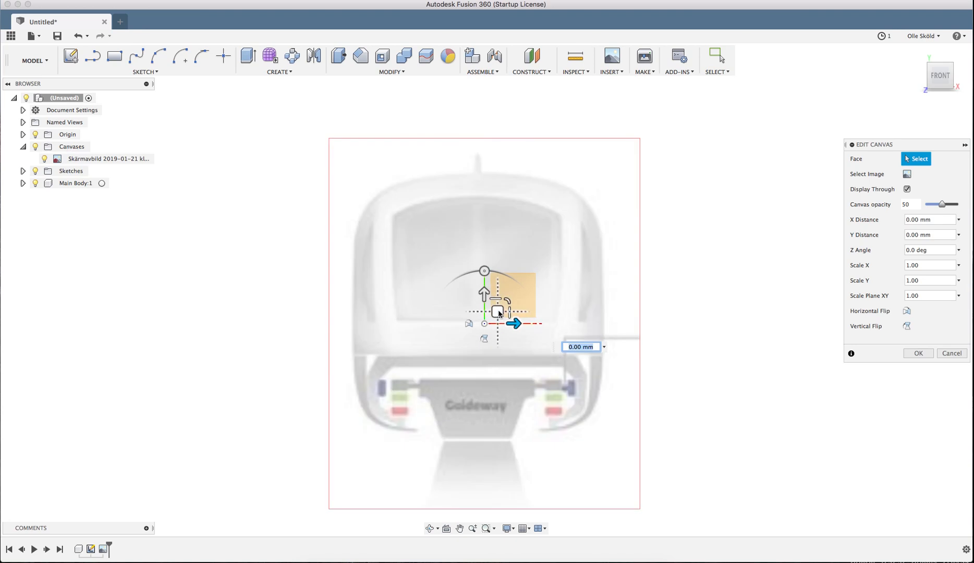
left_click_drag(498, 315, 504, 284)
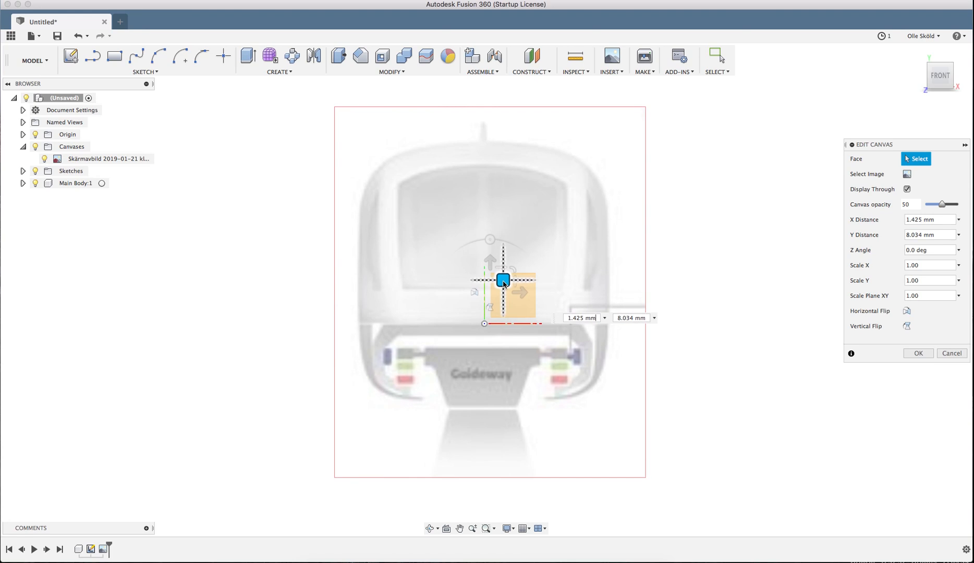
left_click_drag(503, 283, 505, 459)
scroll(462, 142, "down", 4)
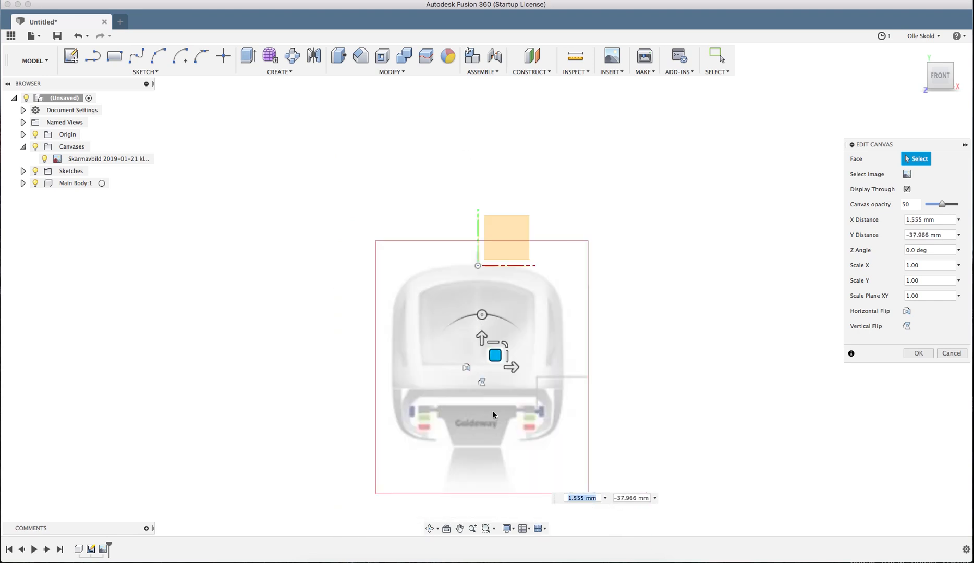
scroll(494, 413, "up", 3)
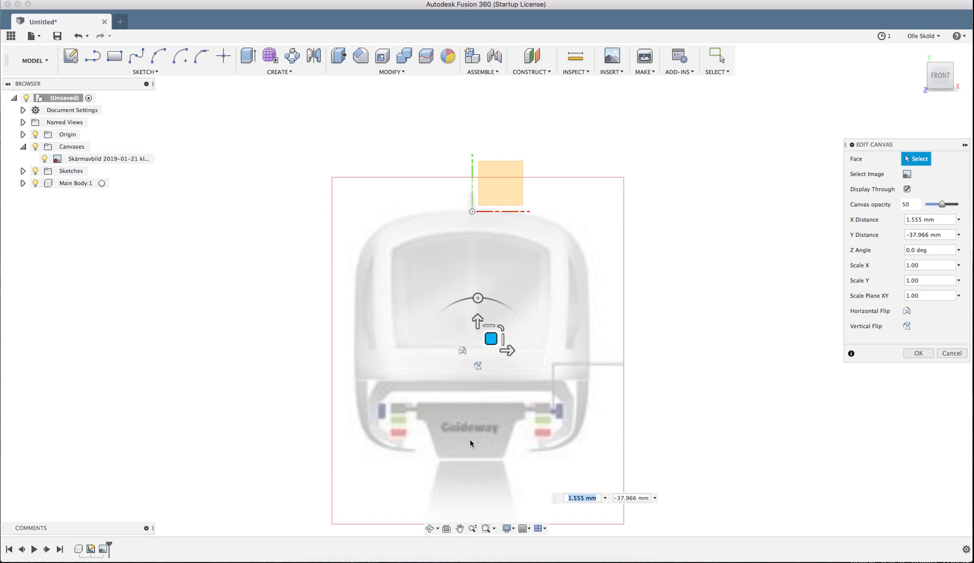
left_click_drag(491, 339, 491, 347)
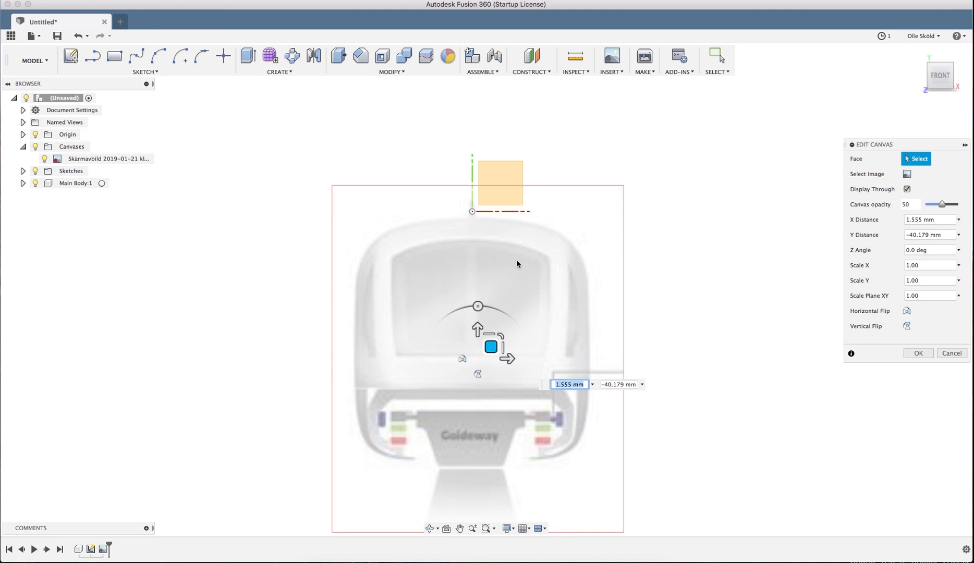
- Raise the train canvas to a Y distance of 48.50 mm, aligning the body's lower edge with the origin, and accept the edit
left_click(477, 328)
left_click_drag(478, 328, 478, 177)
scroll(515, 428, "down", 4)
scroll(489, 266, "up", 9)
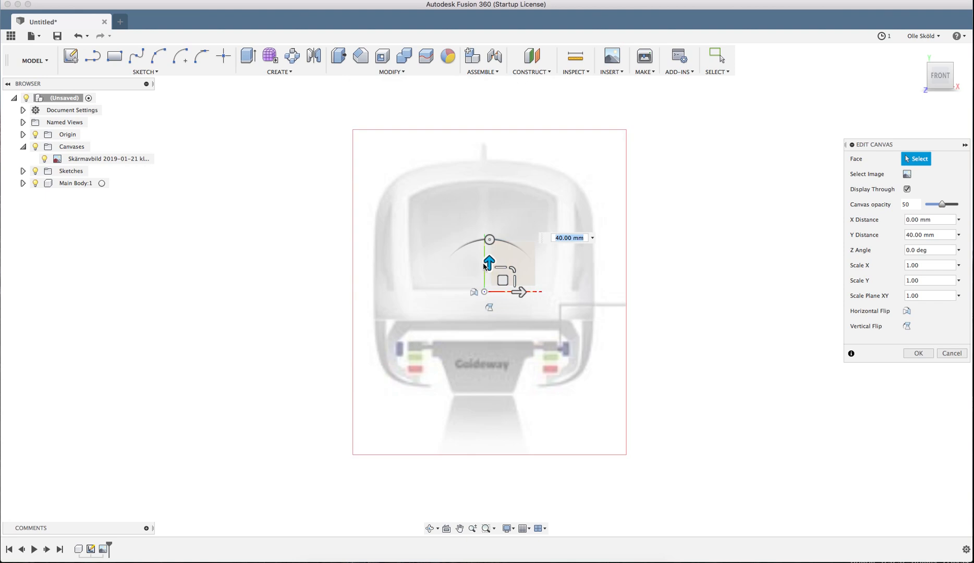
scroll(494, 347, "up", 7)
middle_click_drag(493, 327, 494, 324)
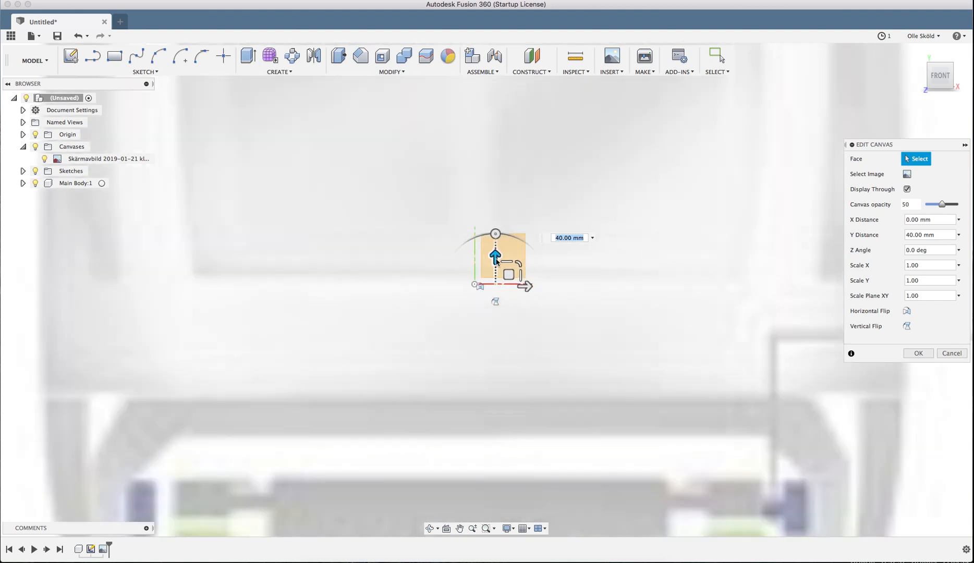
left_click_drag(495, 257, 498, 146)
left_click(586, 192)
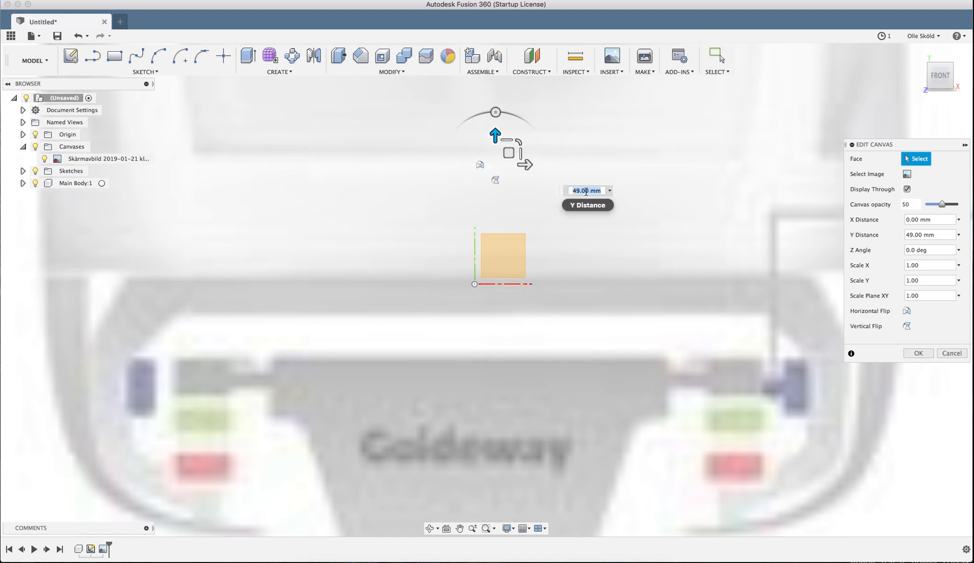
left_click(582, 190)
scroll(540, 299, "down", 3)
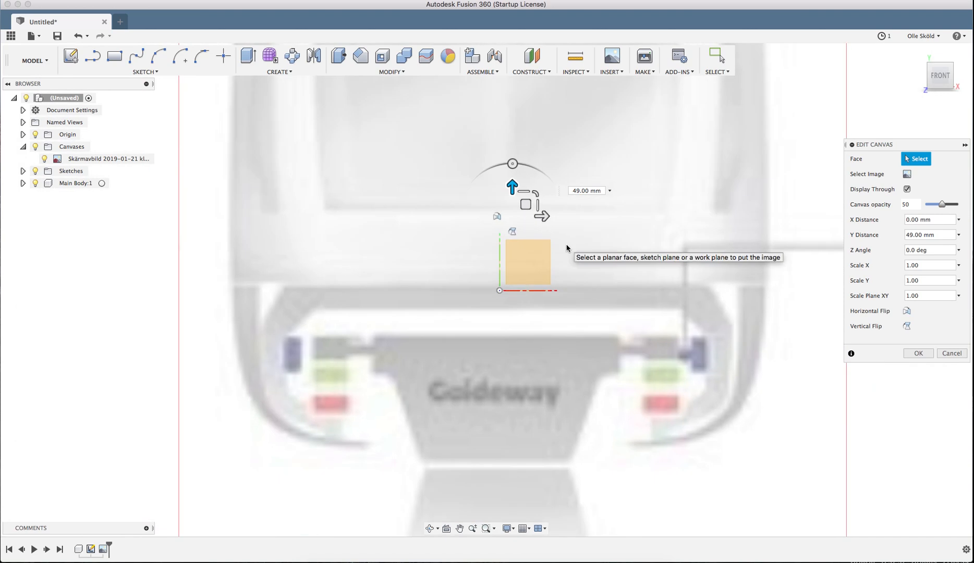
key("Return")
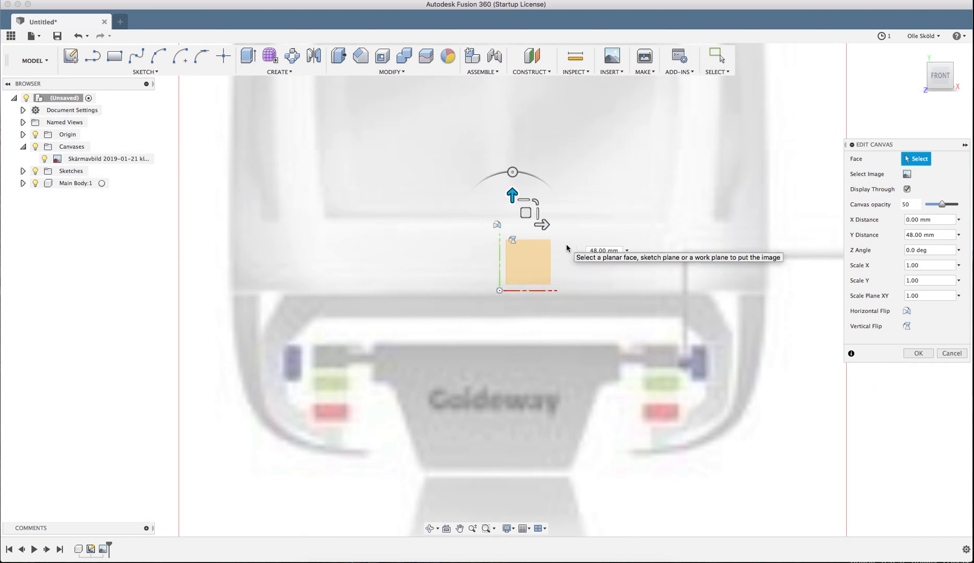
key("Return")
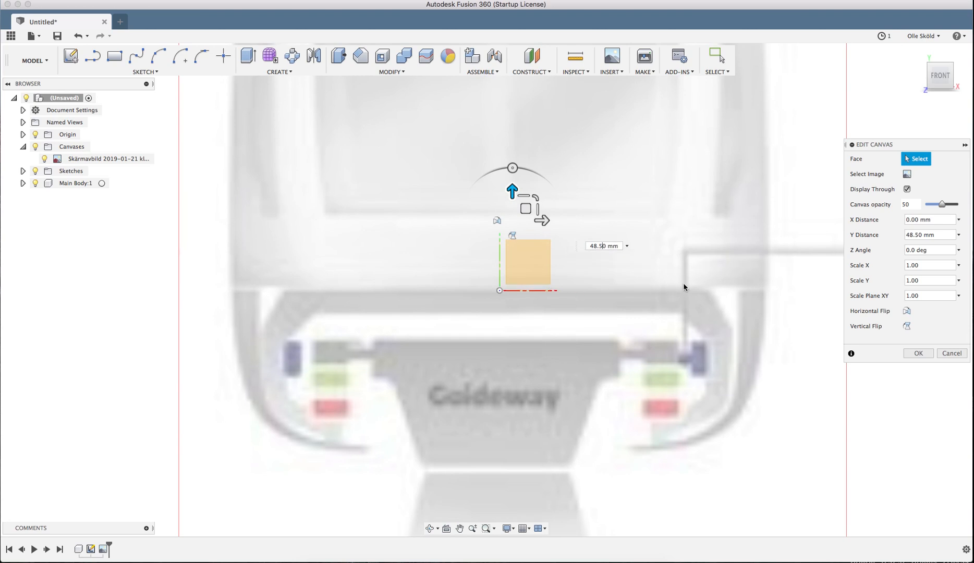
scroll(505, 282, "down", 5)
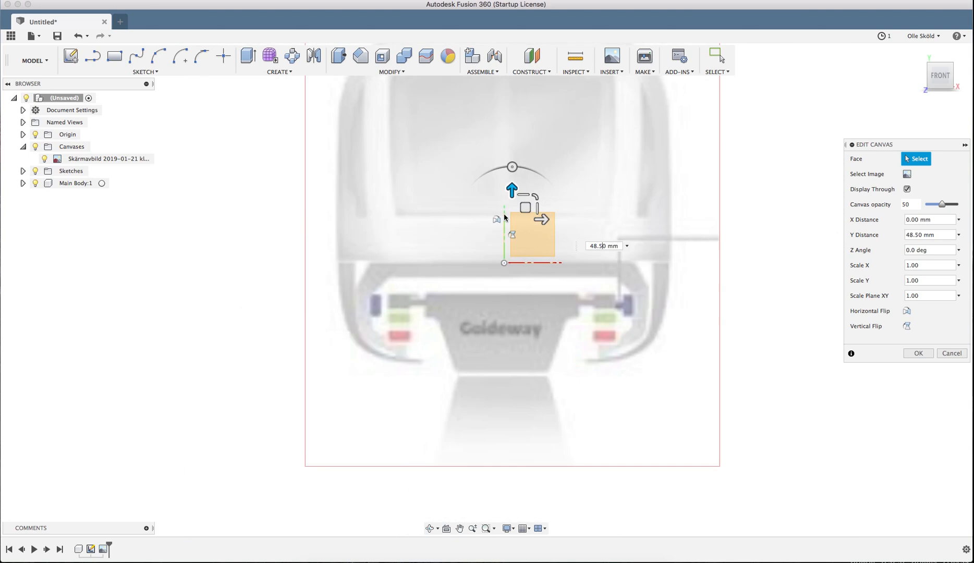
left_click(924, 358)
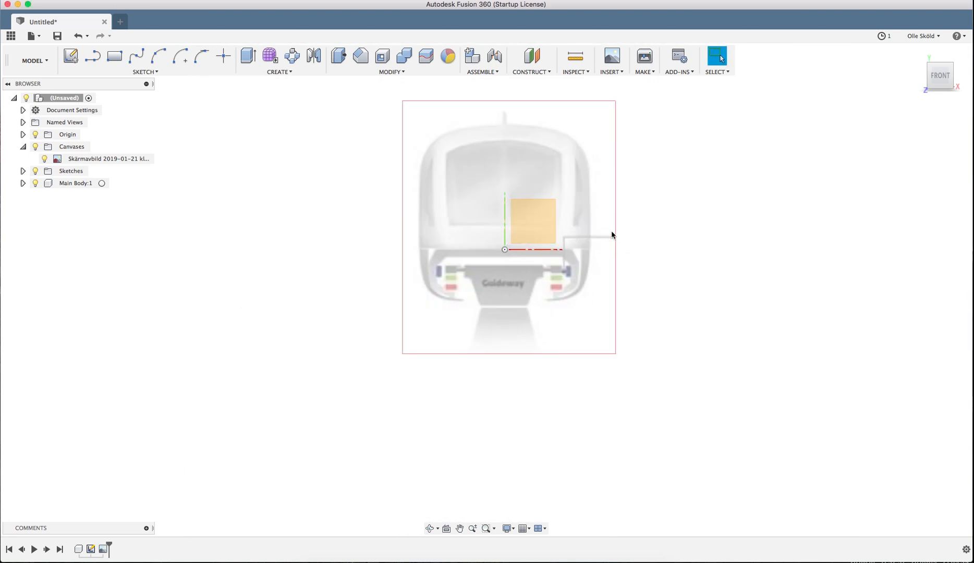
- Start a new sketch on the front XY plane over the train canvas
scroll(611, 301, "down", 3)
mouse_move(645, 244)
middle_mouse_down("shift")
mouse_move(636, 235)
mouse_move(612, 248)
mouse_move(648, 248)
middle_mouse_up("shift")
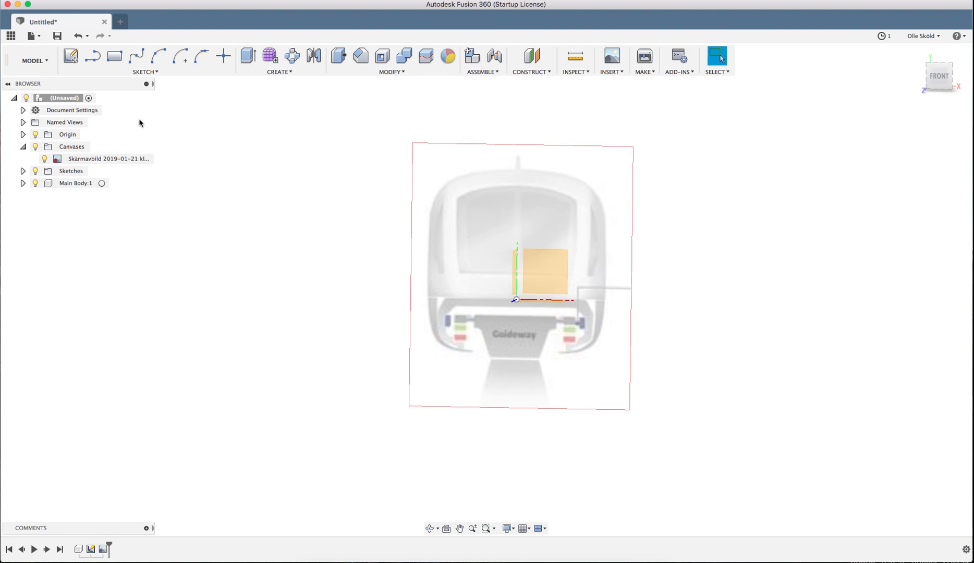
left_click(74, 56)
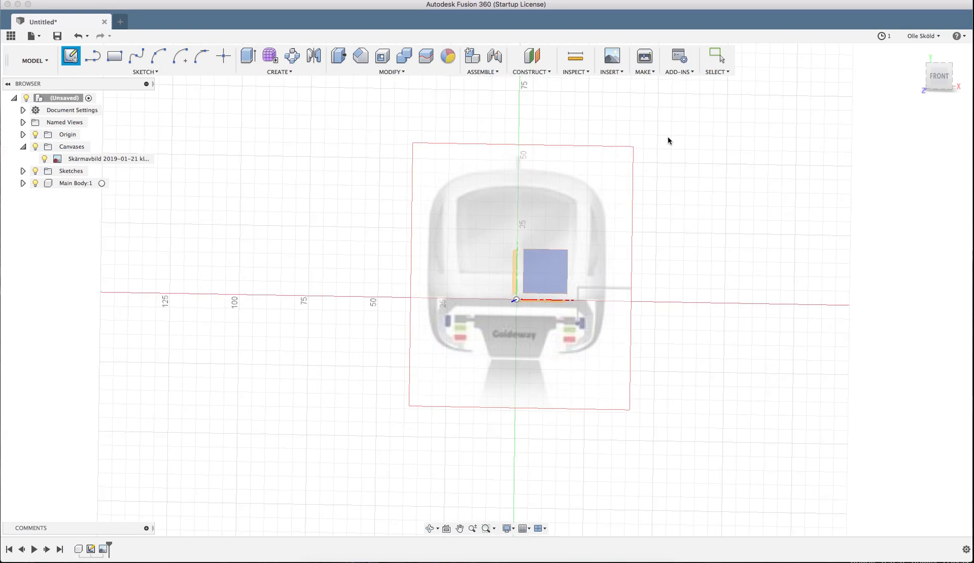
key("Escape")
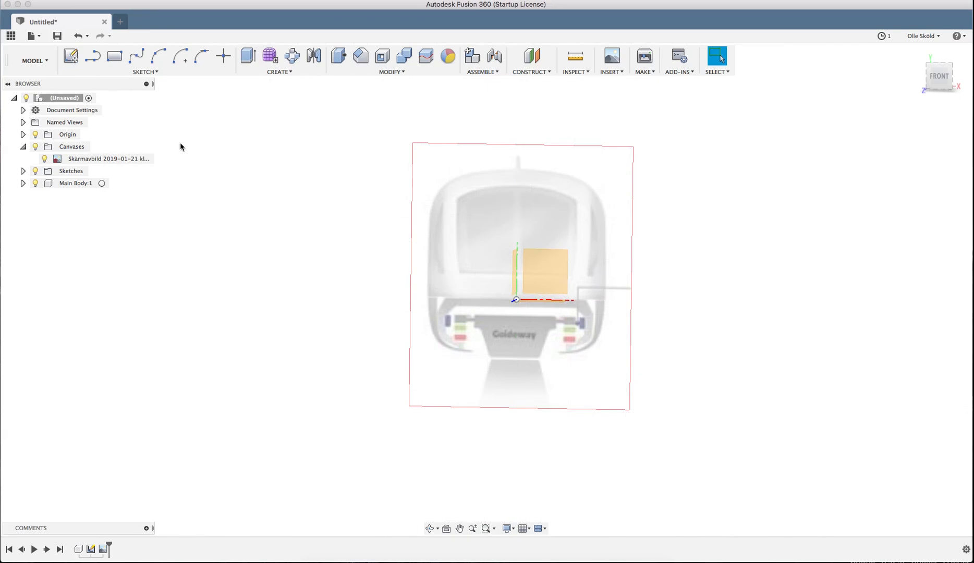
left_click(72, 56)
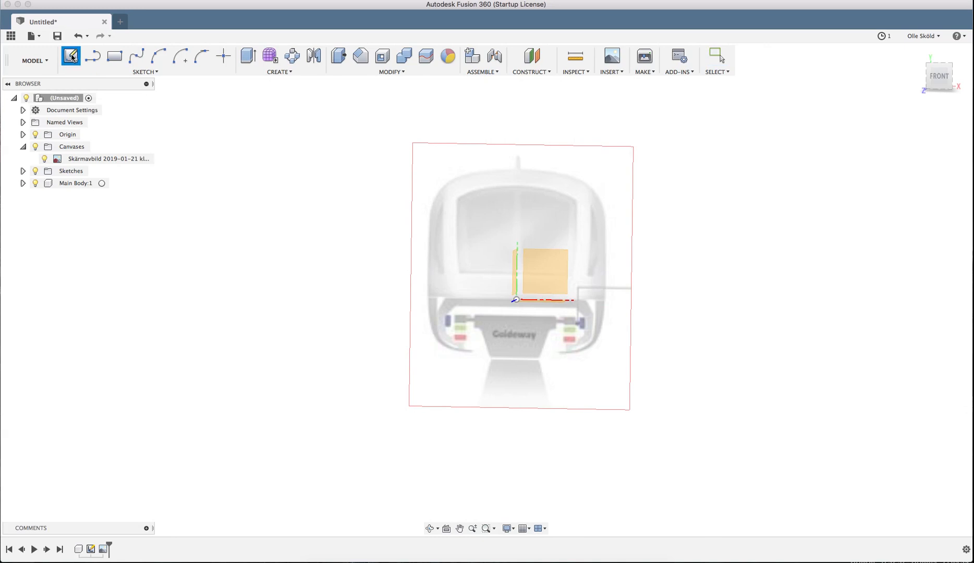
left_click(566, 256)
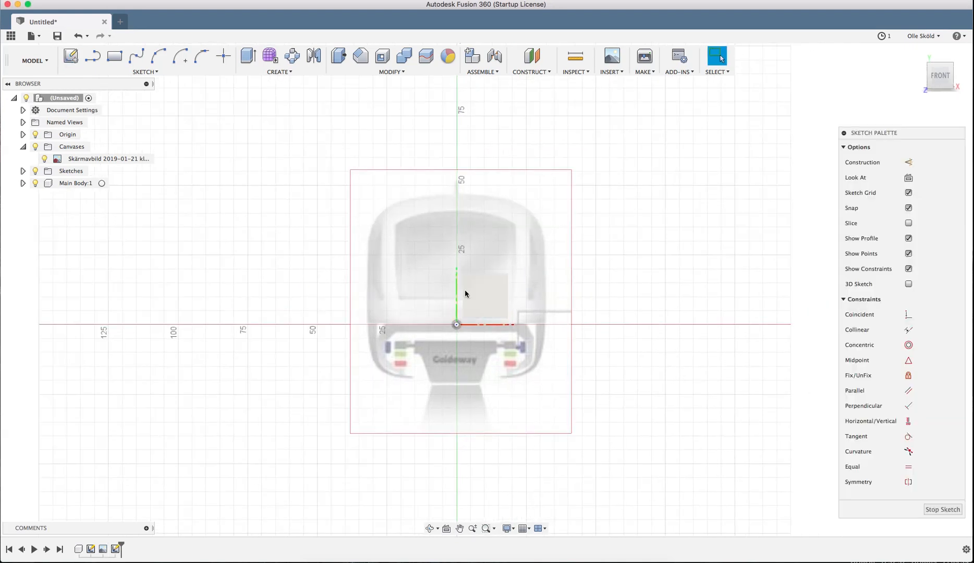
- Draw a 47 mm vertical line from the origin up to the train's roof on the canvas and finish the sketch
scroll(465, 290, "up", 3)
scroll(490, 343, "down", 1)
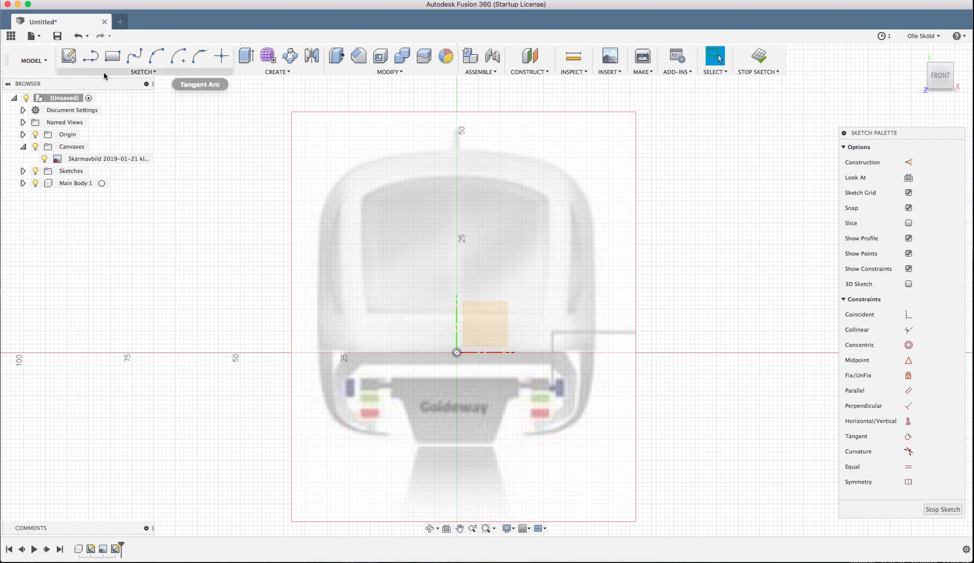
left_click(93, 61)
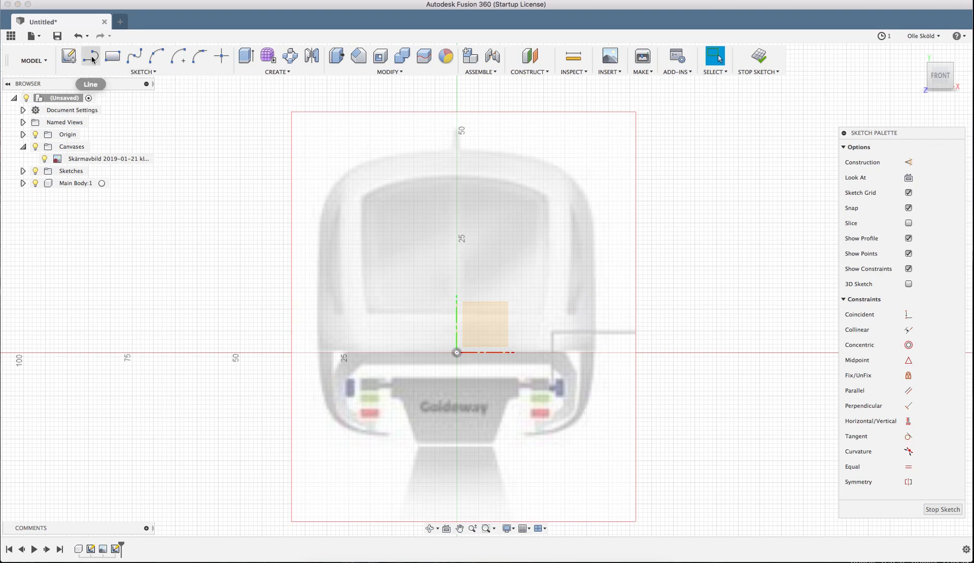
left_click(457, 352)
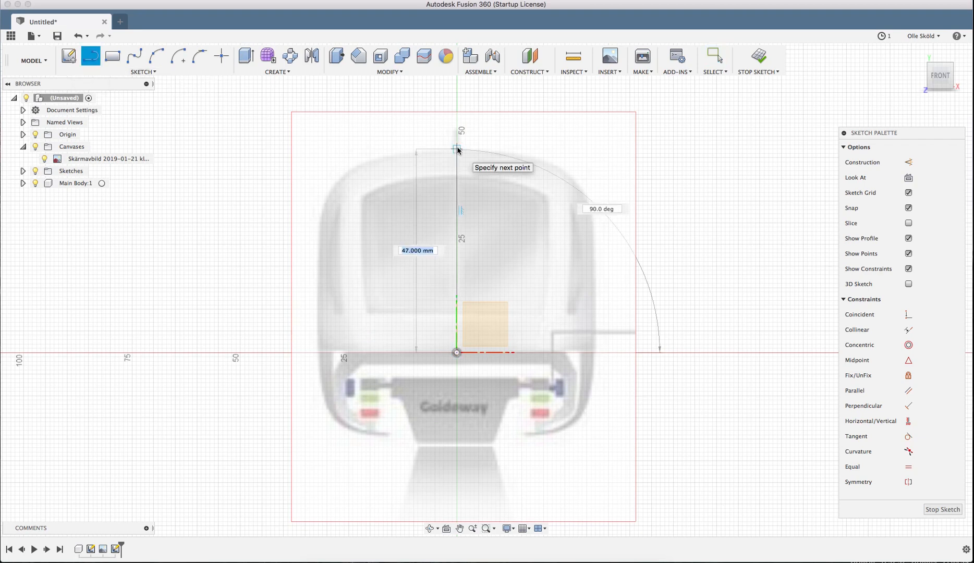
scroll(456, 150, "up", 5)
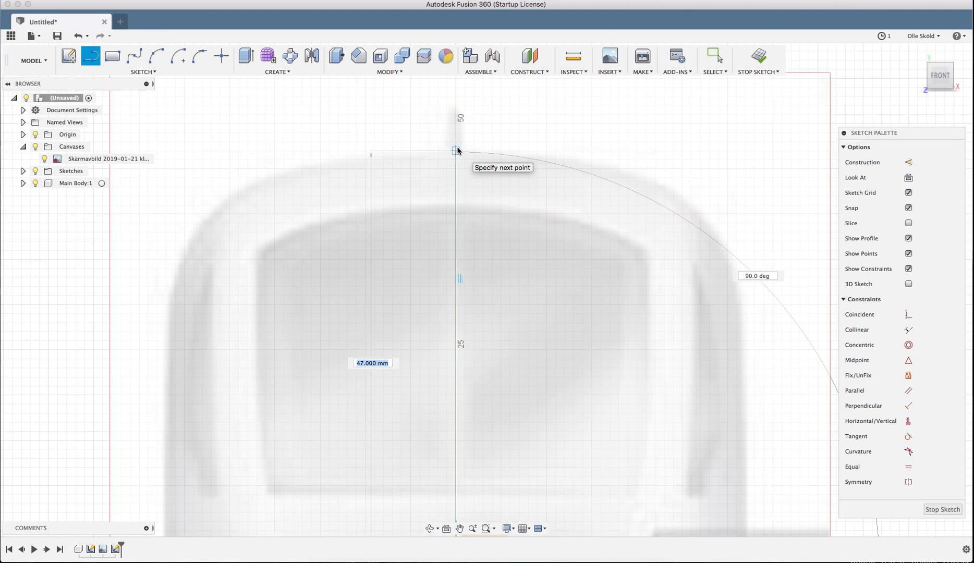
left_click(456, 151)
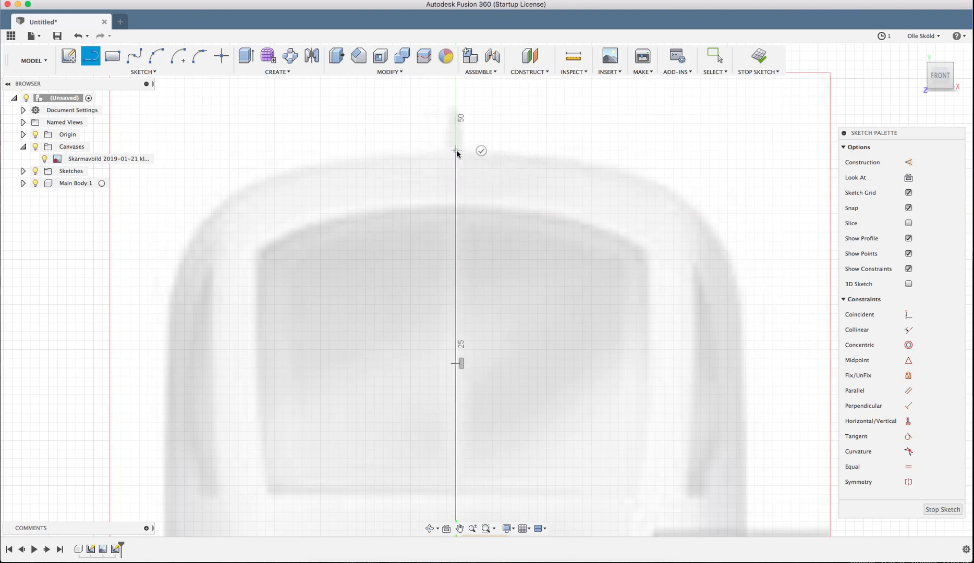
key("Escape")
scroll(465, 134, "down", 3)
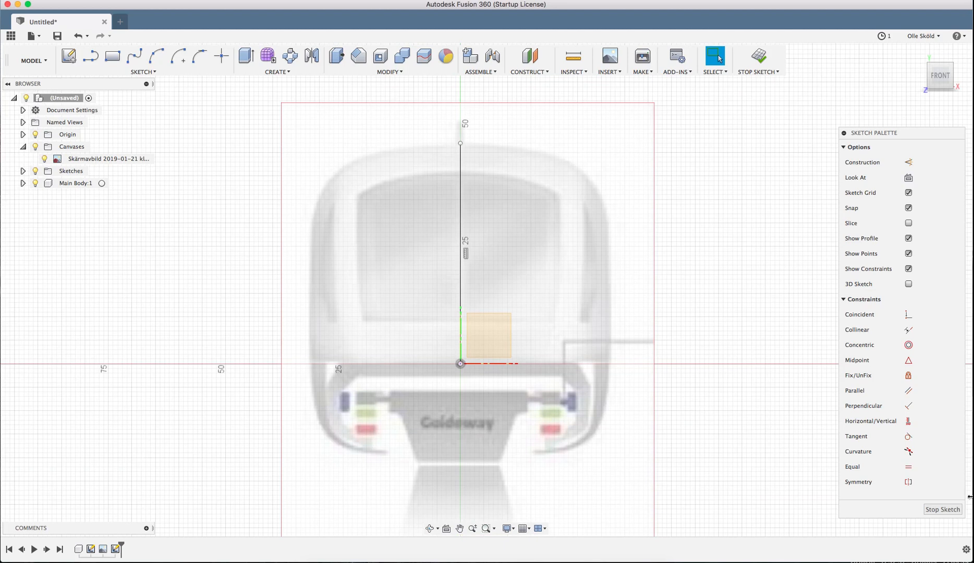
left_click(943, 509)
- Insert the side-view train screenshot from 2019-01-21 kl. 22.59.37 as an attached canvas on the YZ plane
scroll(587, 240, "down", 3)
mouse_move(641, 281)
middle_mouse_down("shift")
mouse_move(576, 276)
mouse_move(572, 285)
middle_mouse_up("shift")
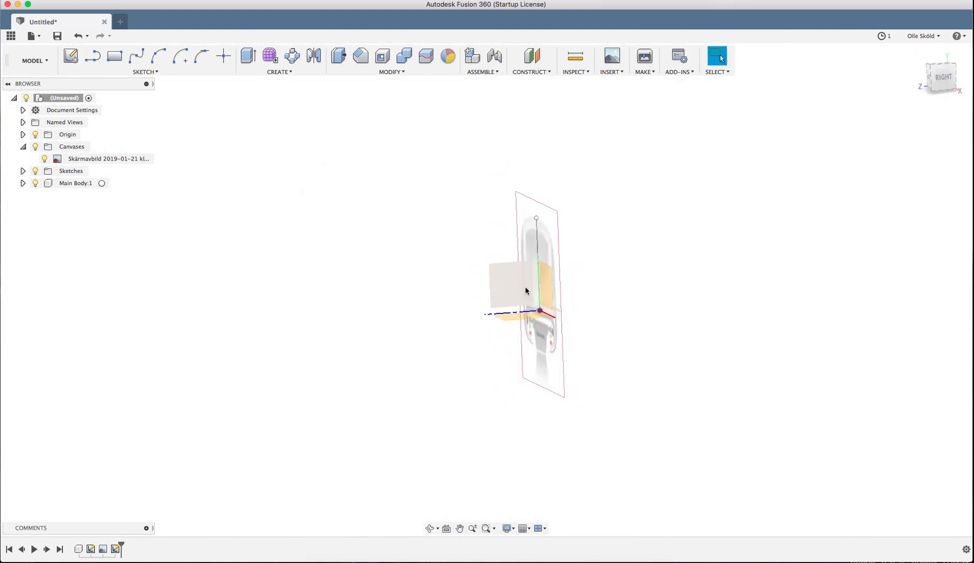
left_click(509, 279)
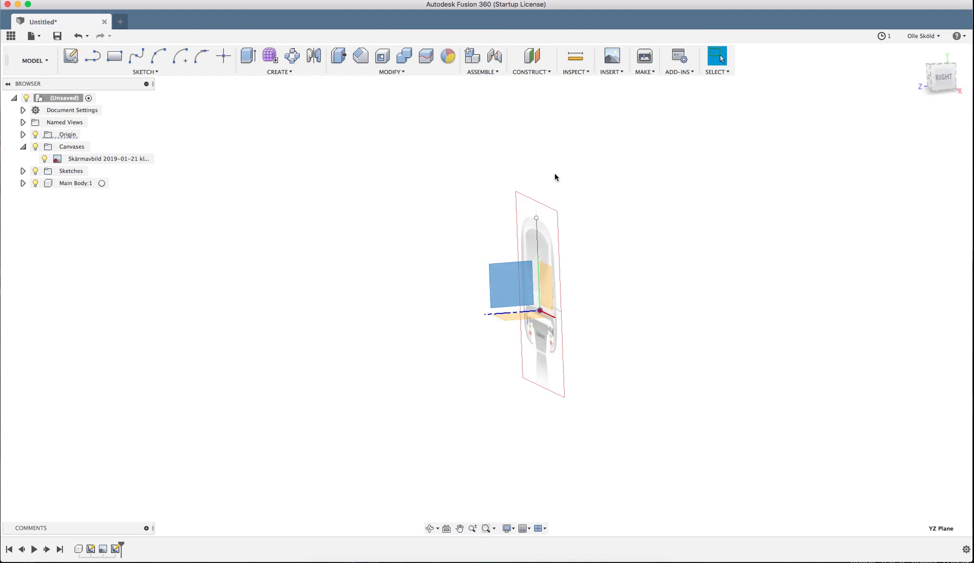
left_click(611, 72)
left_click(612, 101)
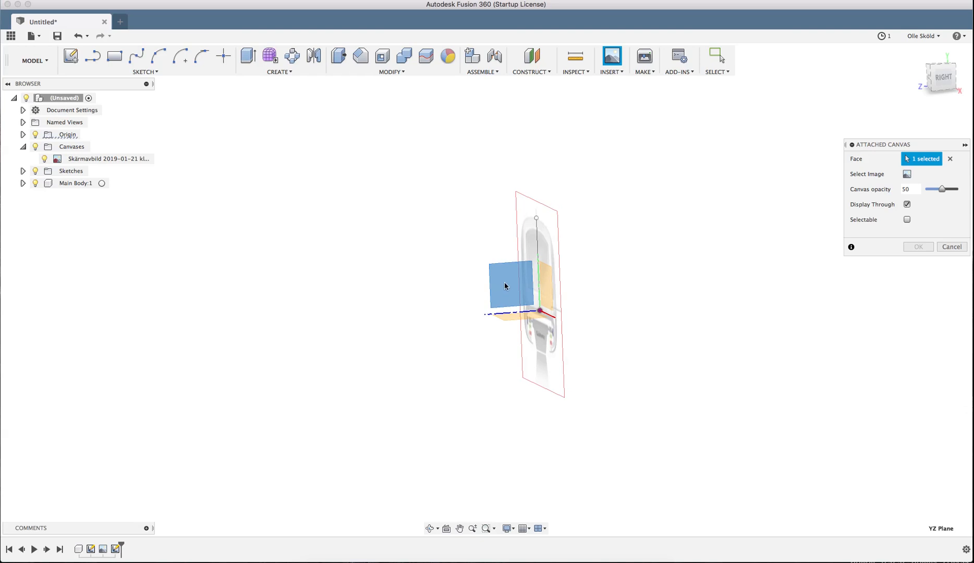
left_click(949, 161)
scroll(506, 282, "down", 2)
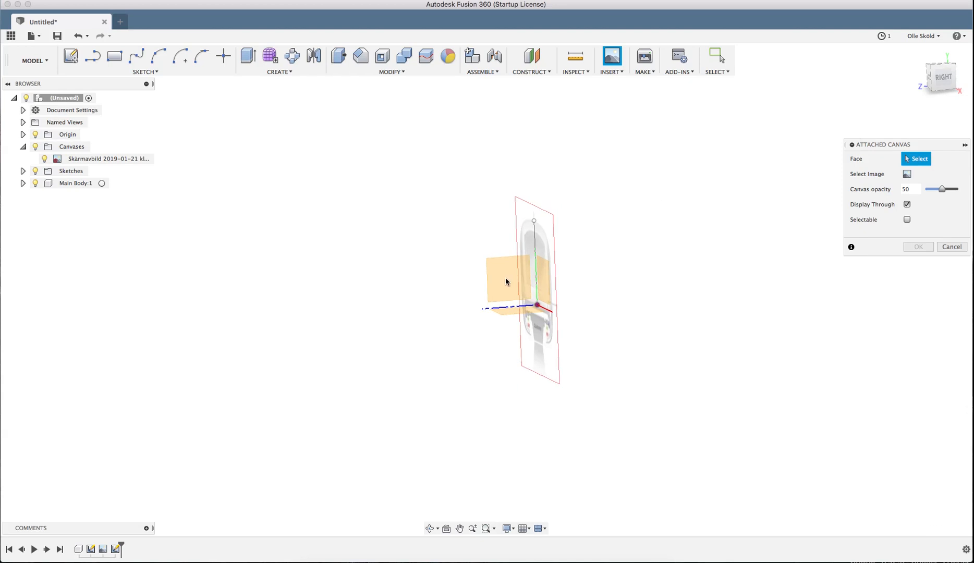
scroll(504, 274, "down", 1)
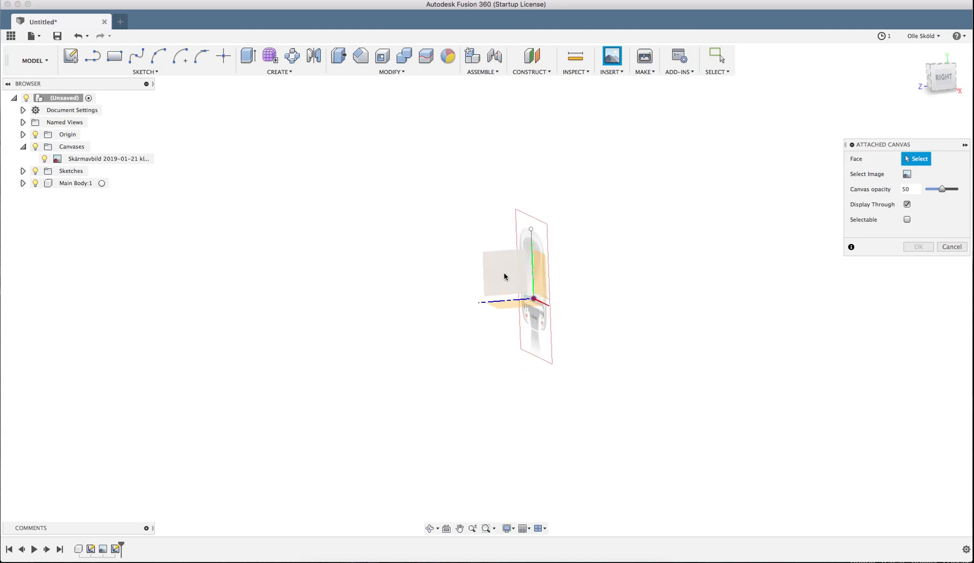
left_click(501, 278)
left_click(907, 174)
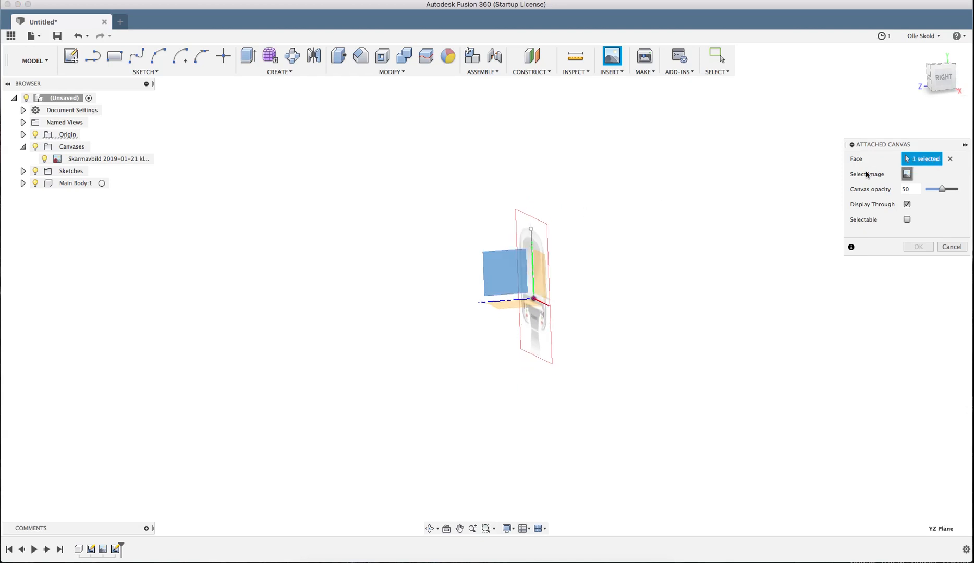
scroll(517, 227, "down", 2)
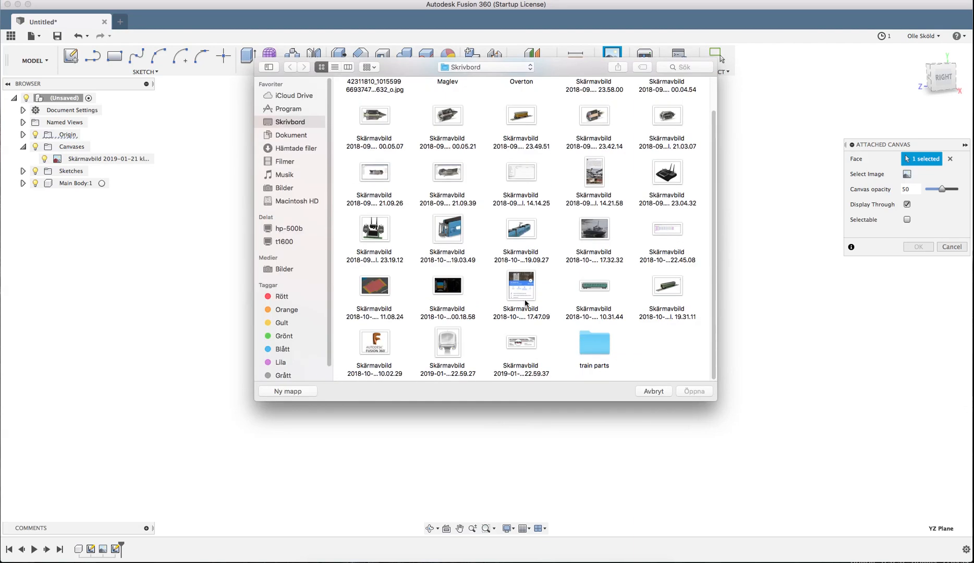
left_click(523, 345)
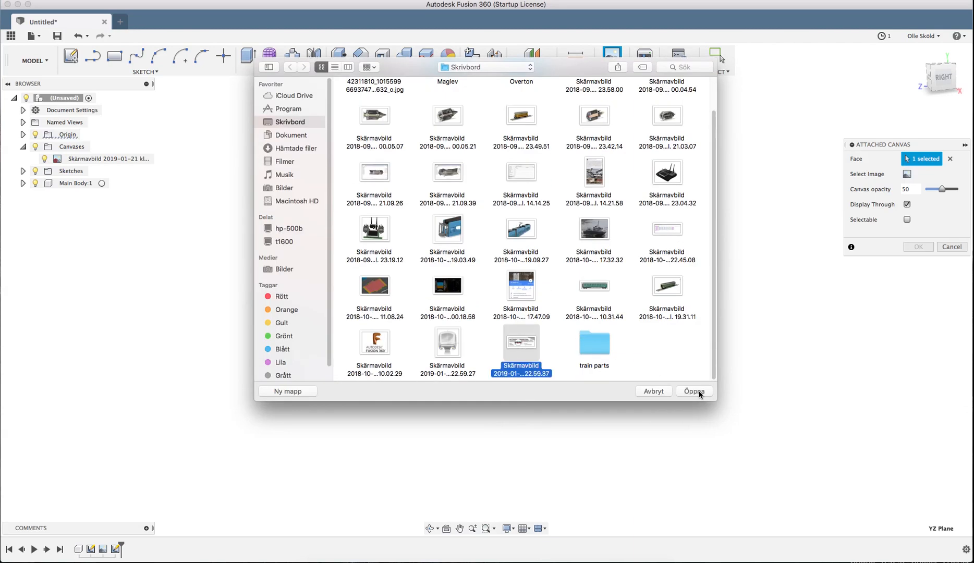
key("Return")
- Flip the side-view canvas horizontally and accept its placement
scroll(699, 297, "up", 5)
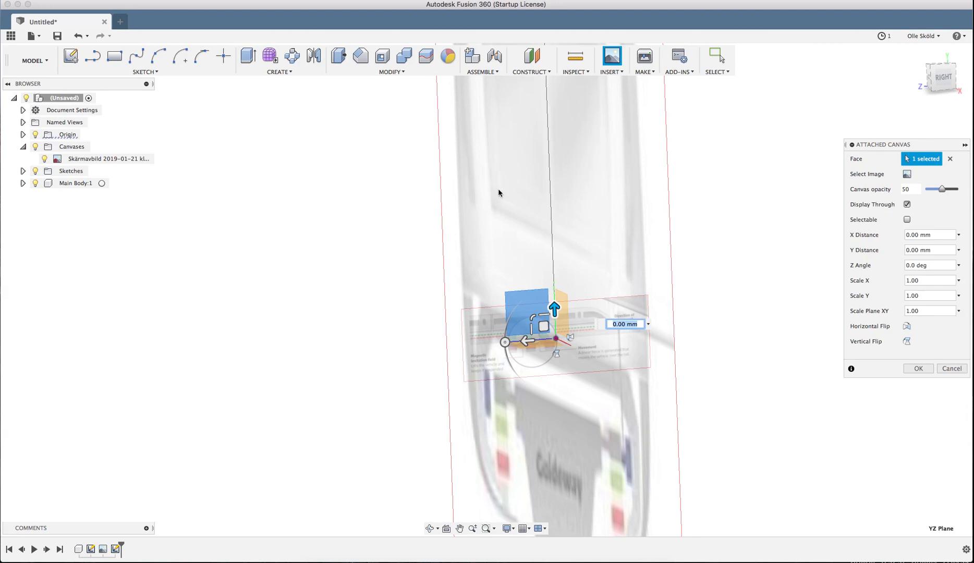
scroll(496, 190, "down", 2)
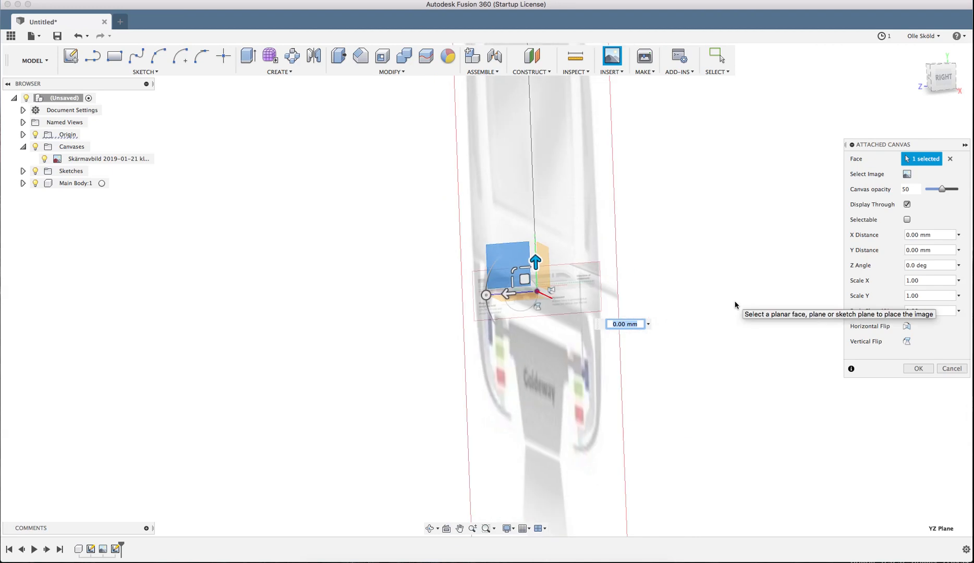
left_click(907, 327)
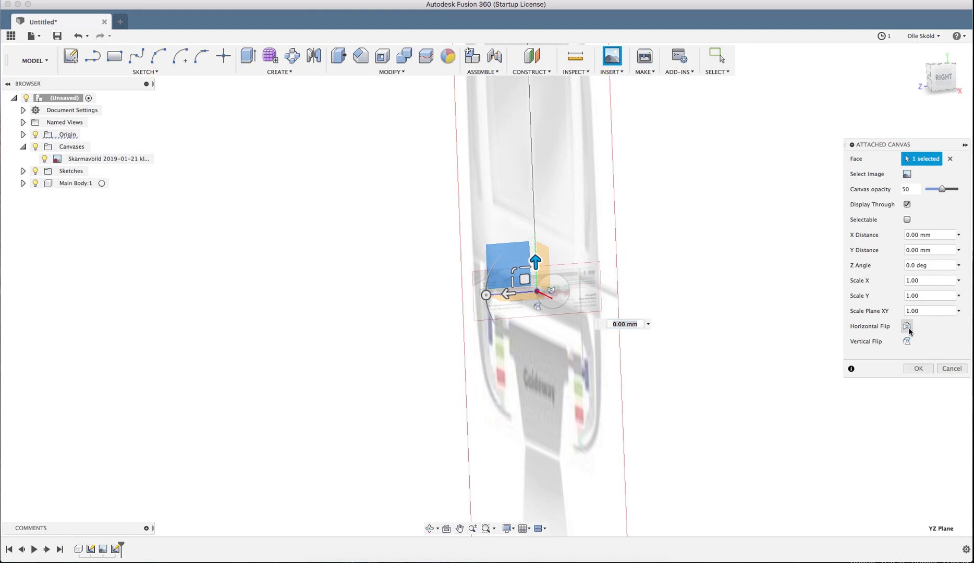
left_click(919, 369)
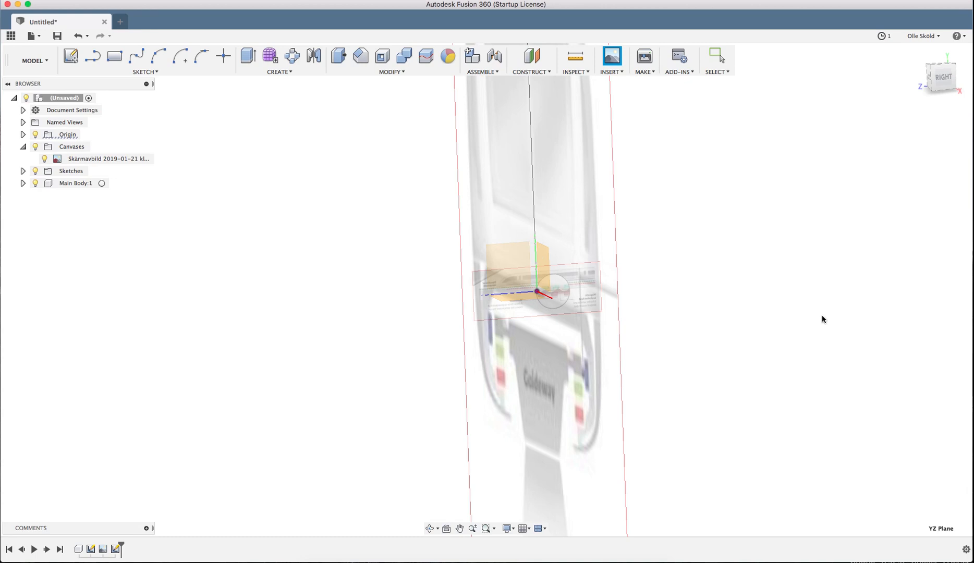
- Hide the origin planes and start calibrating the side-view canvas
middle_click_drag(577, 194, 594, 280, "shift")
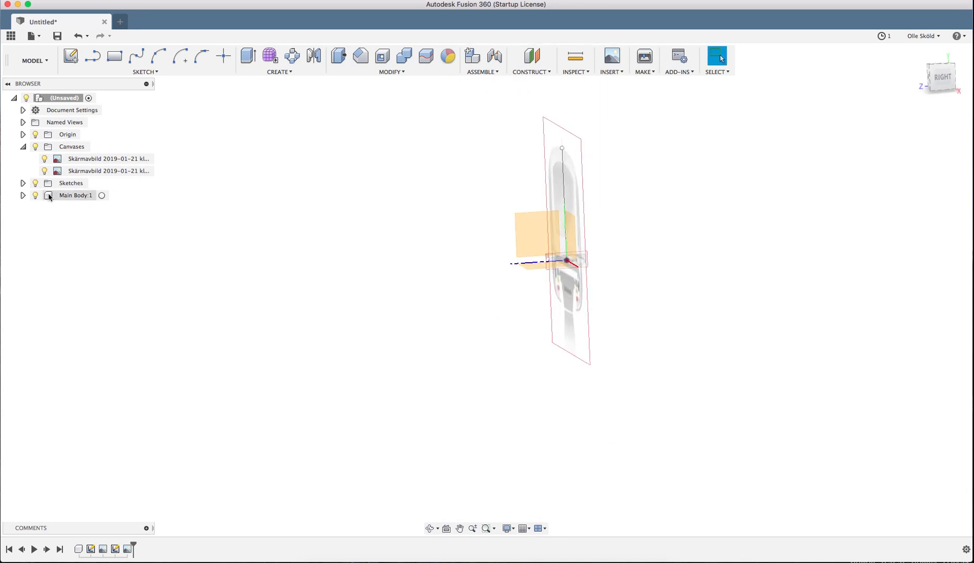
left_click(36, 135)
scroll(635, 252, "up", 4)
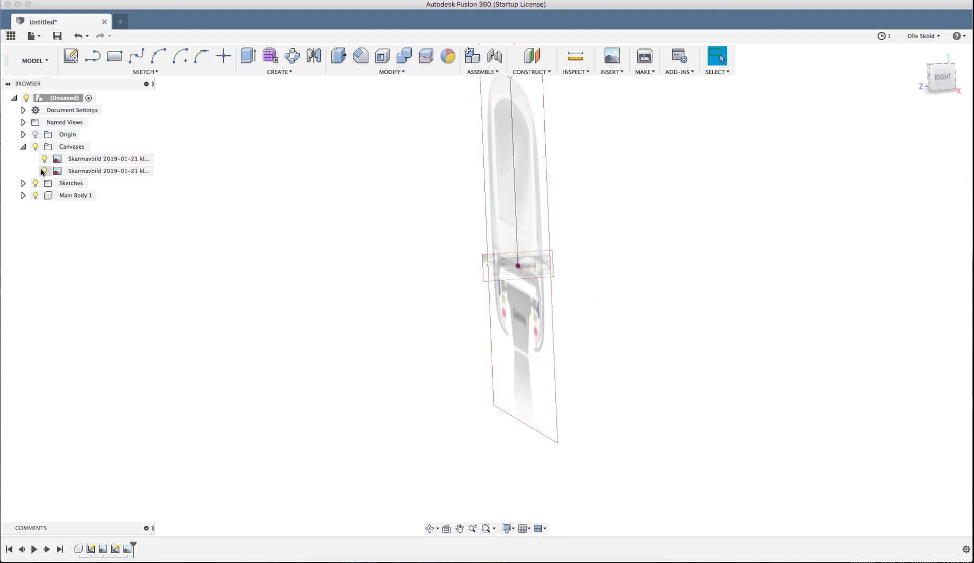
right_click(104, 173)
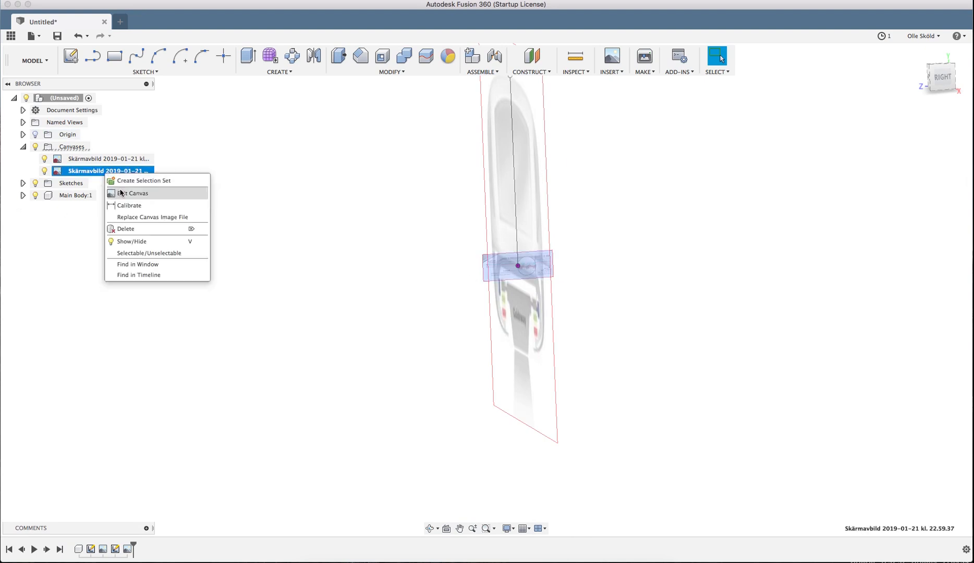
left_click(127, 205)
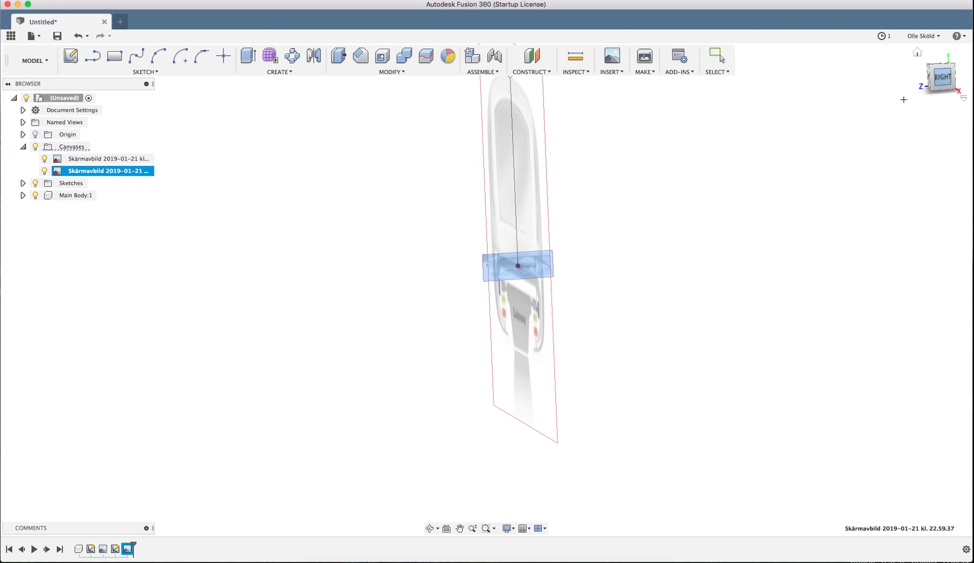
- Examine the train's side profile on the new canvas for suitable calibration points
left_click(941, 77)
scroll(514, 260, "up", 5)
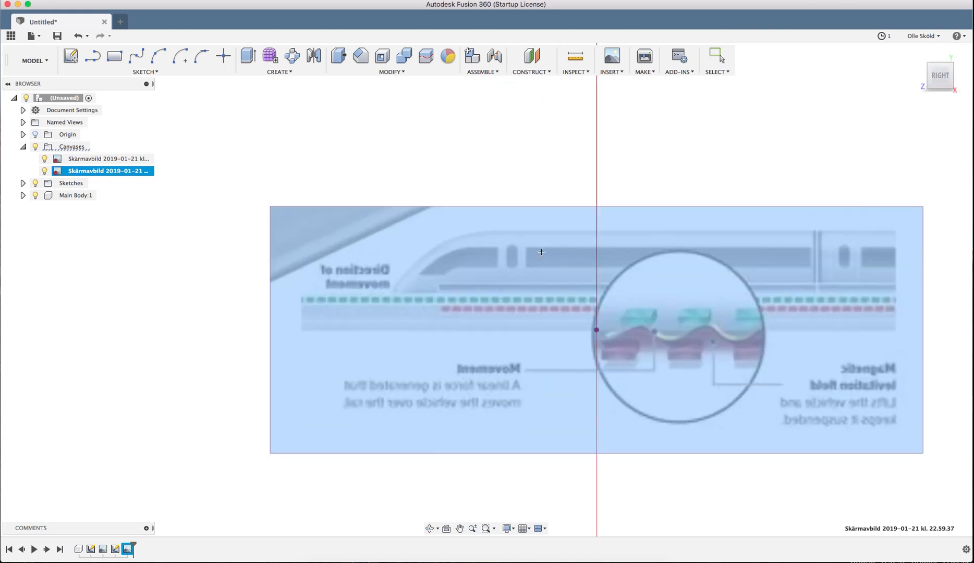
scroll(542, 252, "down", 2)
scroll(579, 279, "up", 3)
scroll(452, 298, "down", 1)
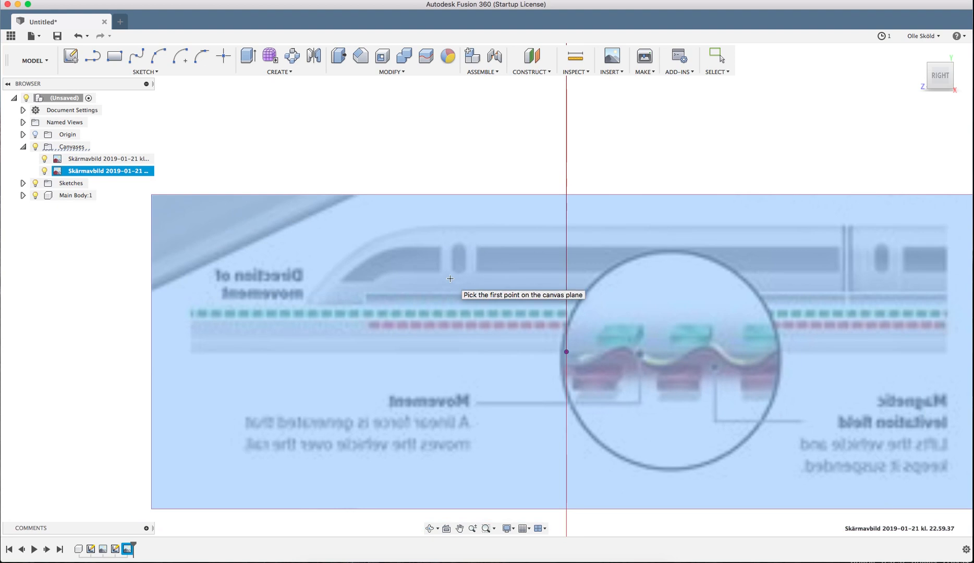
scroll(512, 228, "up", 5)
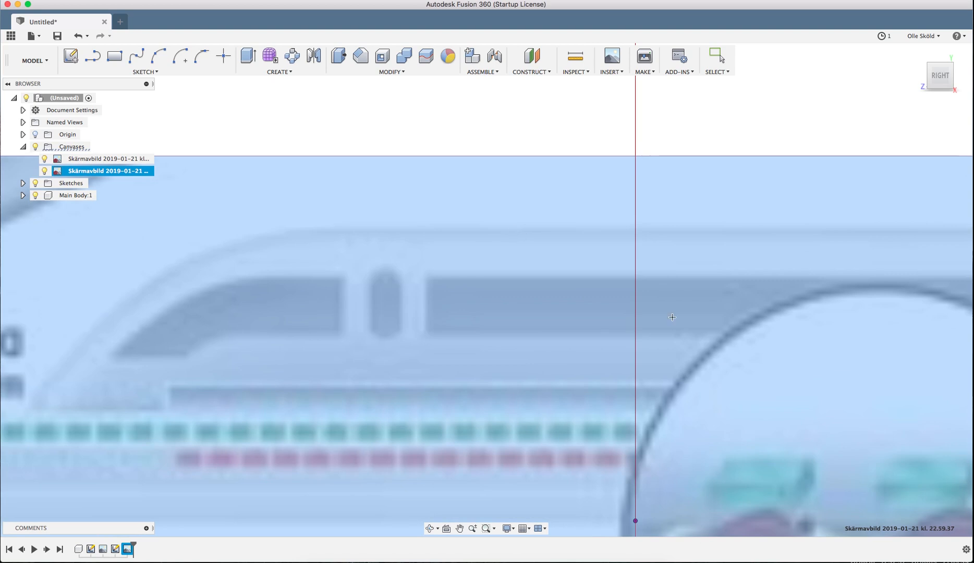
scroll(537, 324, "down", 5)
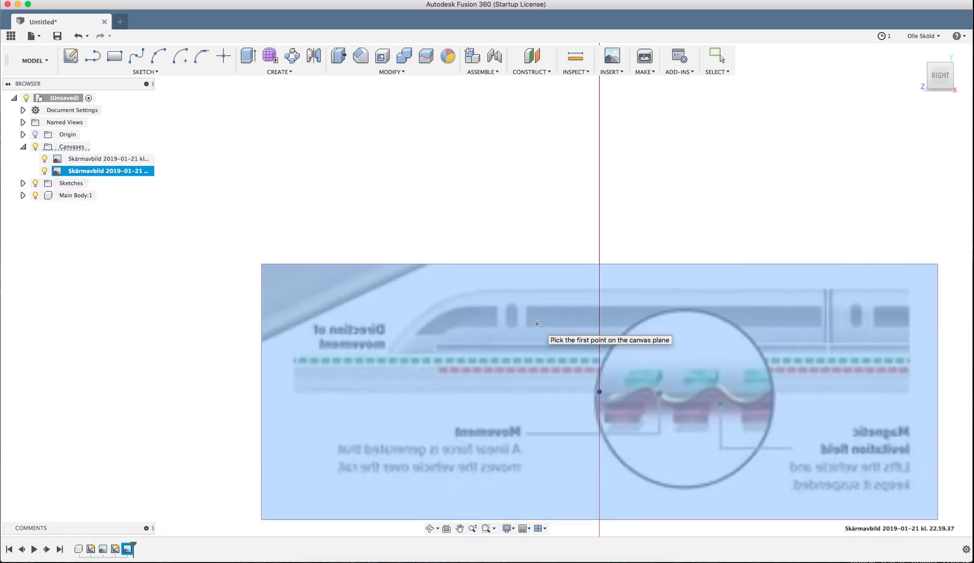
scroll(537, 323, "up", 2)
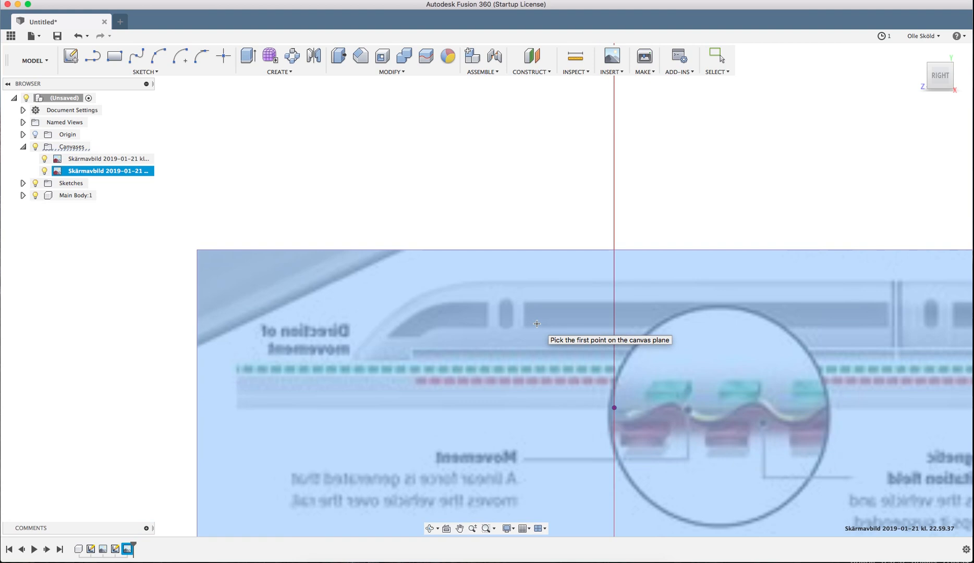
scroll(536, 323, "down", 4)
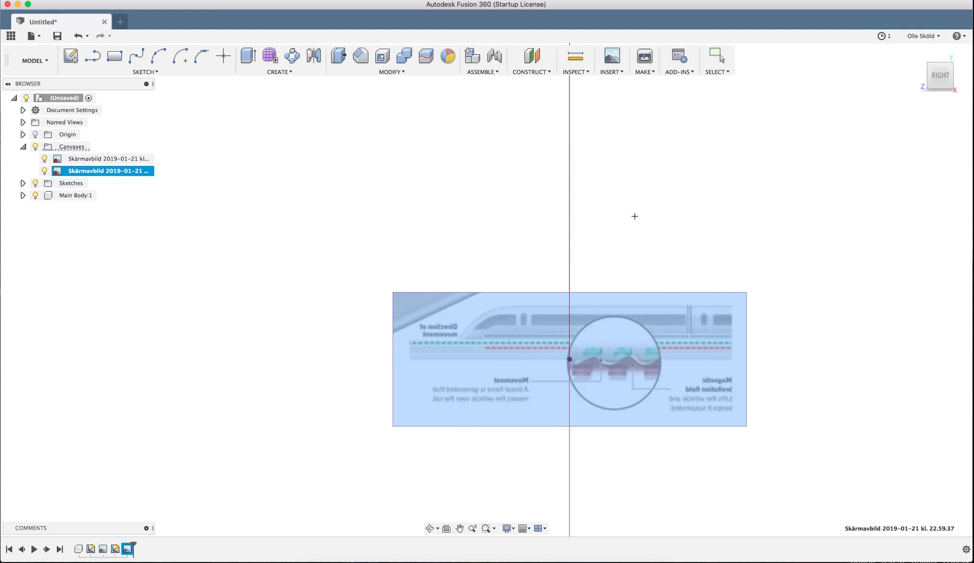
- Compare the side-view canvas with the front-view train body and its height line to judge the calibration reference
middle_click_drag(635, 215, 684, 225, "shift")
scroll(691, 226, "down", 5)
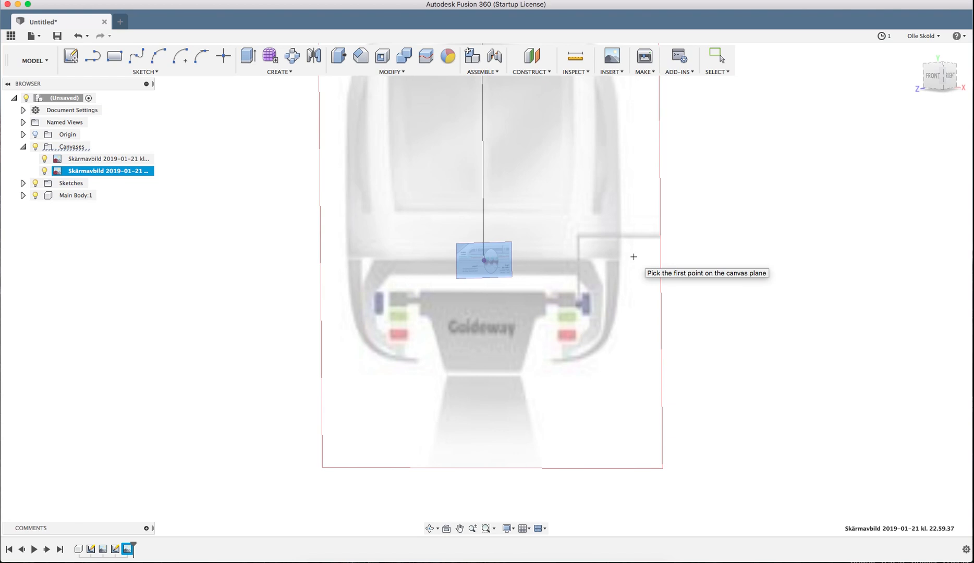
middle_click_drag(739, 259, 697, 261, "shift")
scroll(485, 263, "up", 5)
left_click(942, 77)
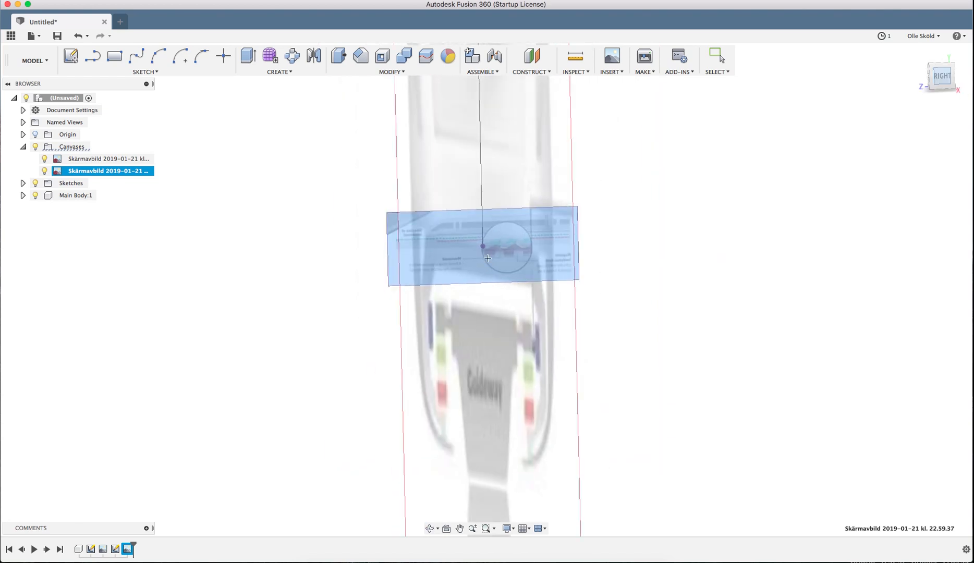
scroll(375, 228, "up", 10)
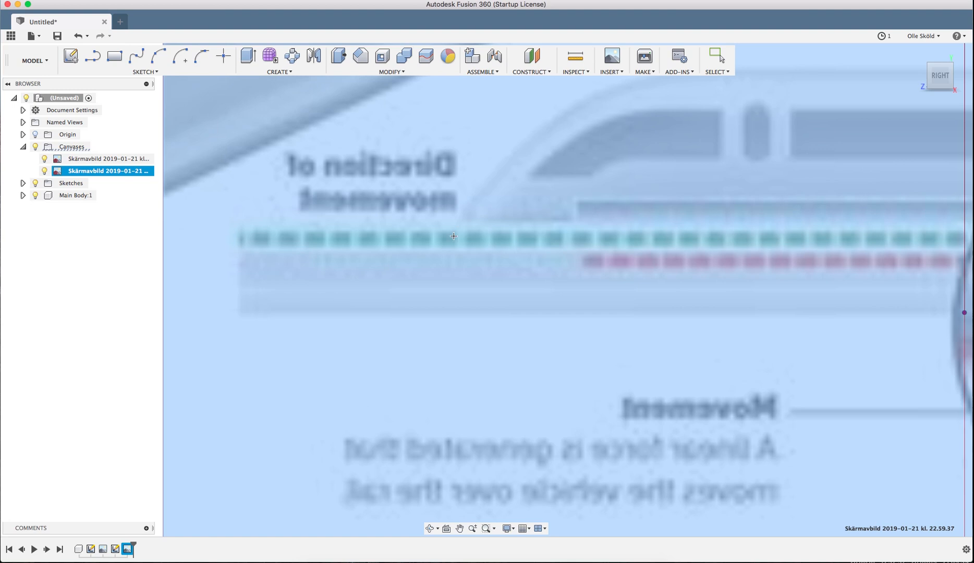
scroll(450, 256, "down", 5)
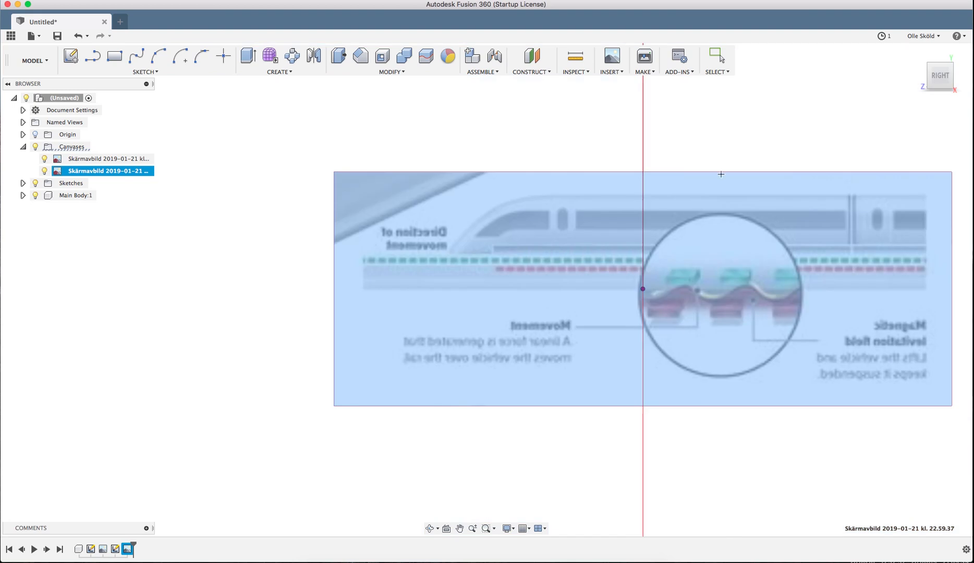
middle_click_drag(665, 211, 772, 208, "shift")
left_click(936, 78)
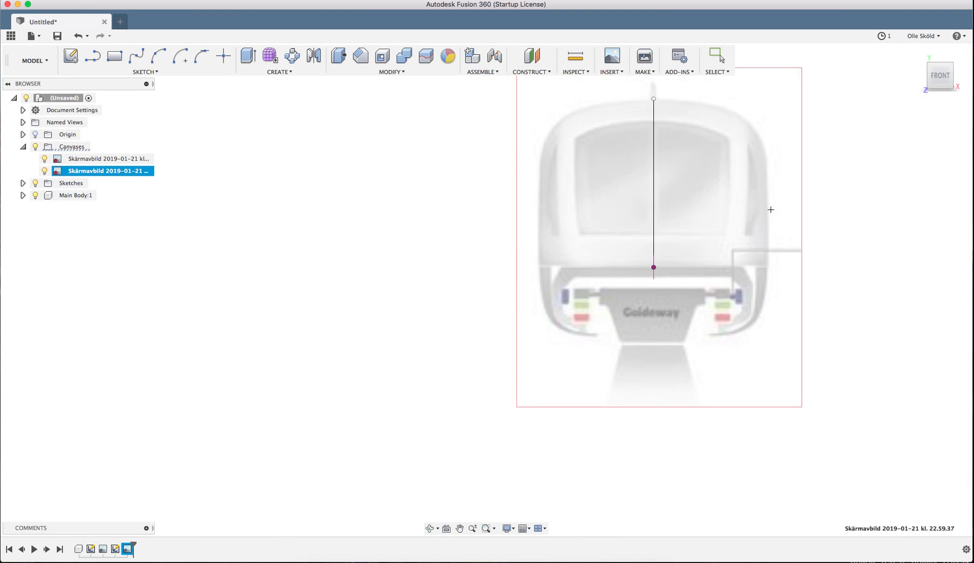
scroll(780, 201, "up", 3)
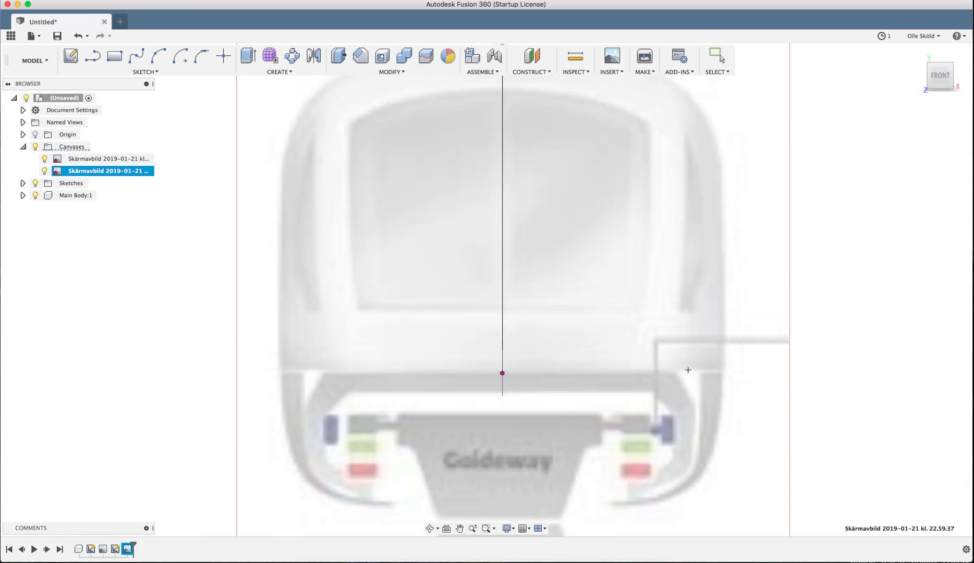
scroll(635, 233, "down", 3)
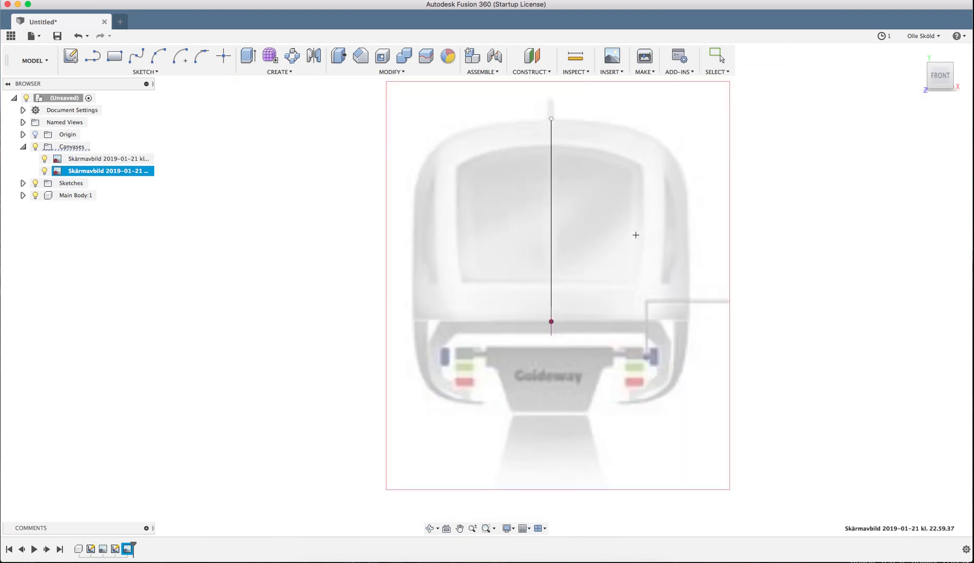
- Calibrate the side-view canvas by picking the train's underside and roofline and setting the distance between them to 47 mm
middle_click_drag(715, 264, 855, 151, "shift")
left_click(938, 93)
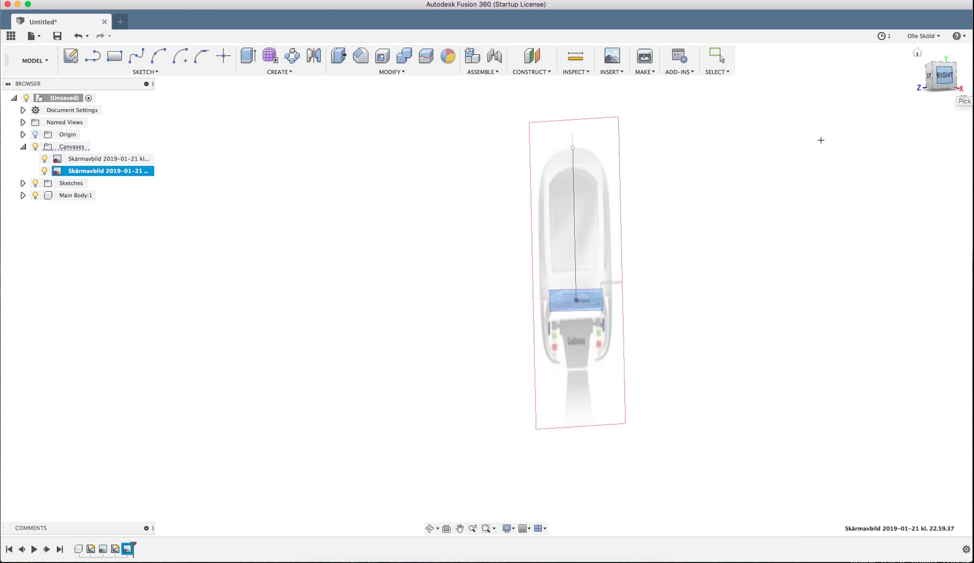
scroll(565, 294, "up", 5)
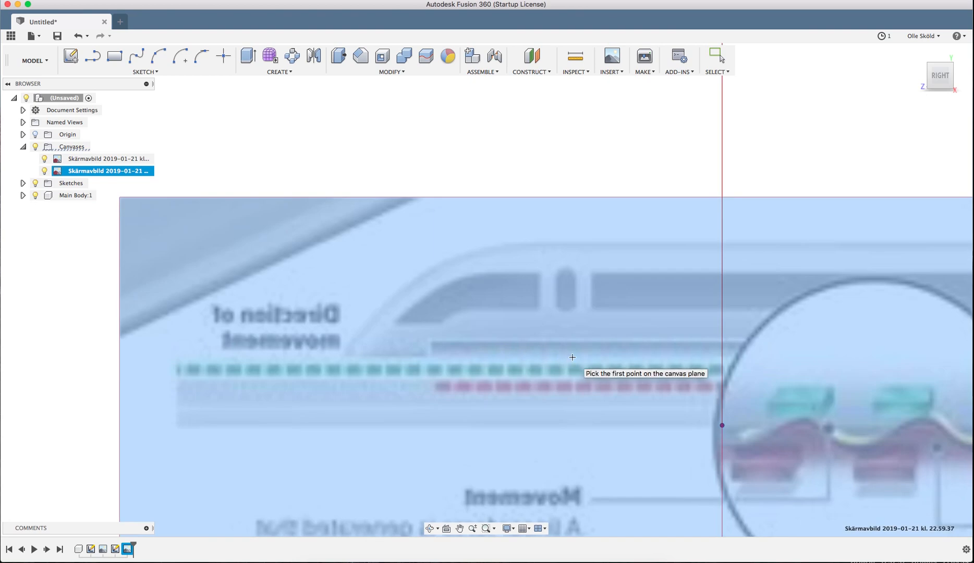
left_click(572, 357)
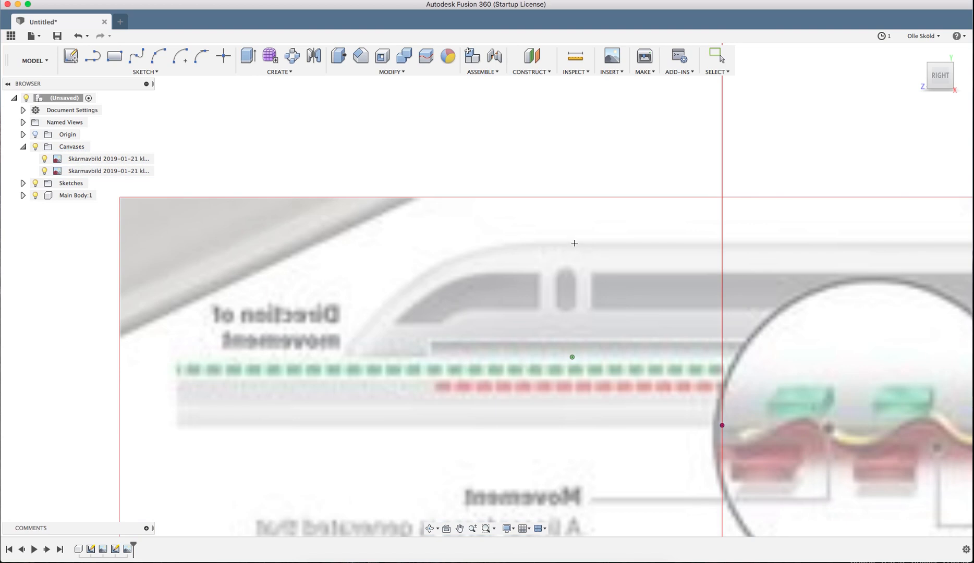
left_click(573, 243)
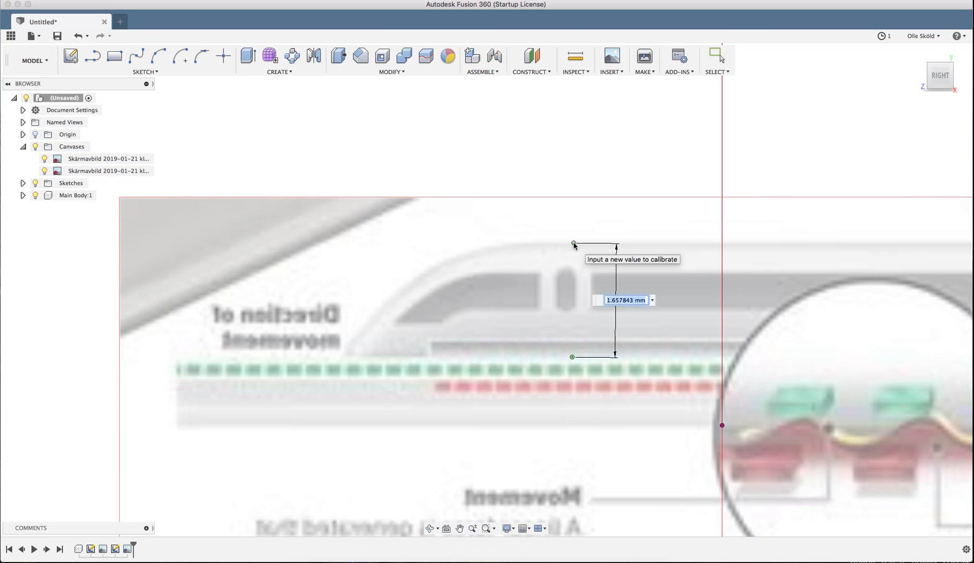
type("47")
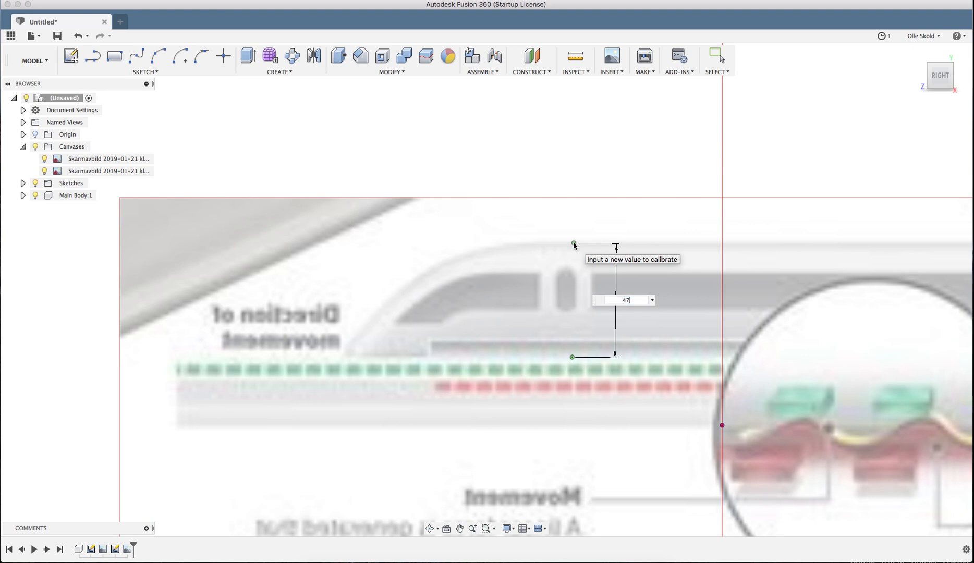
key("Return")
- Lower the side-view canvas to a Y distance of about -0.309 mm, aligning the train's underside with the origin
scroll(574, 323, "down", 10)
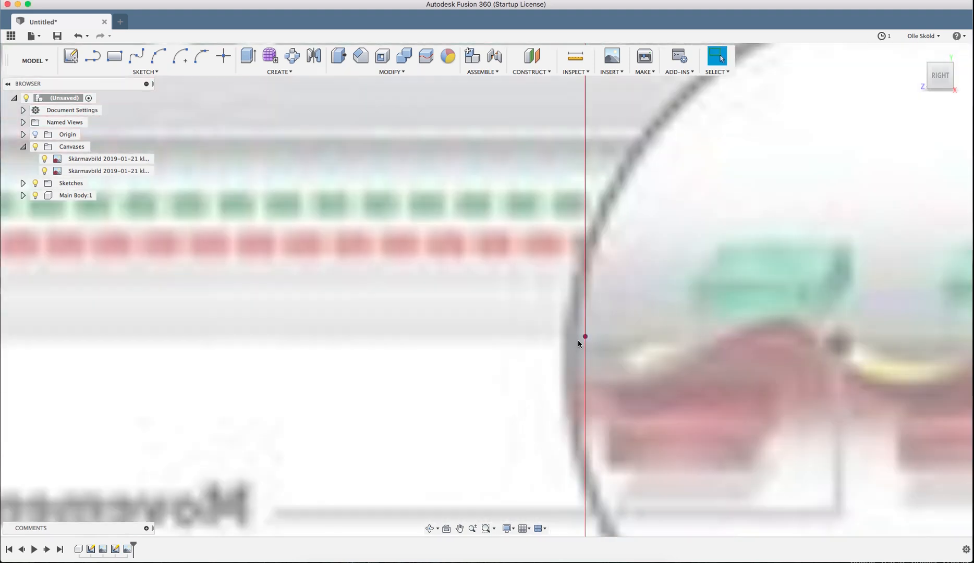
scroll(586, 316, "down", 5)
scroll(586, 321, "up", 5)
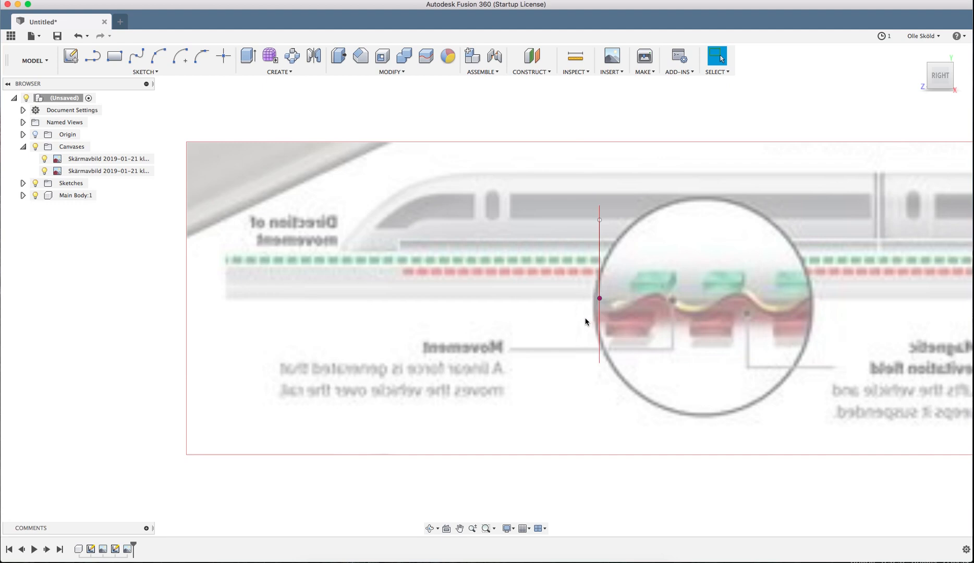
mouse_move(586, 321)
middle_mouse_down("shift")
mouse_move(600, 318)
mouse_move(592, 319)
middle_mouse_up("shift")
left_click(941, 77)
scroll(595, 298, "up", 5)
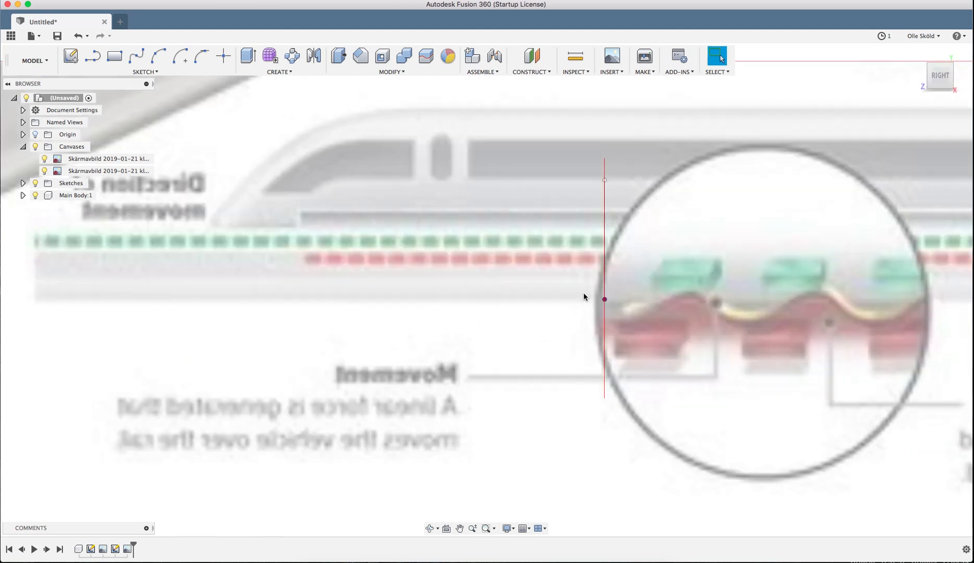
scroll(626, 309, "down", 5)
scroll(624, 309, "up", 3)
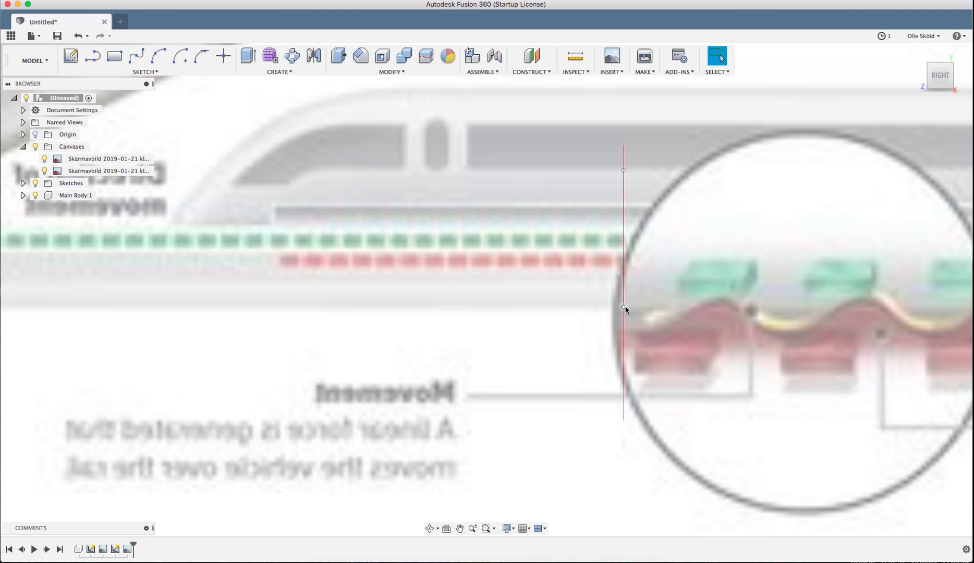
scroll(623, 309, "down", 3)
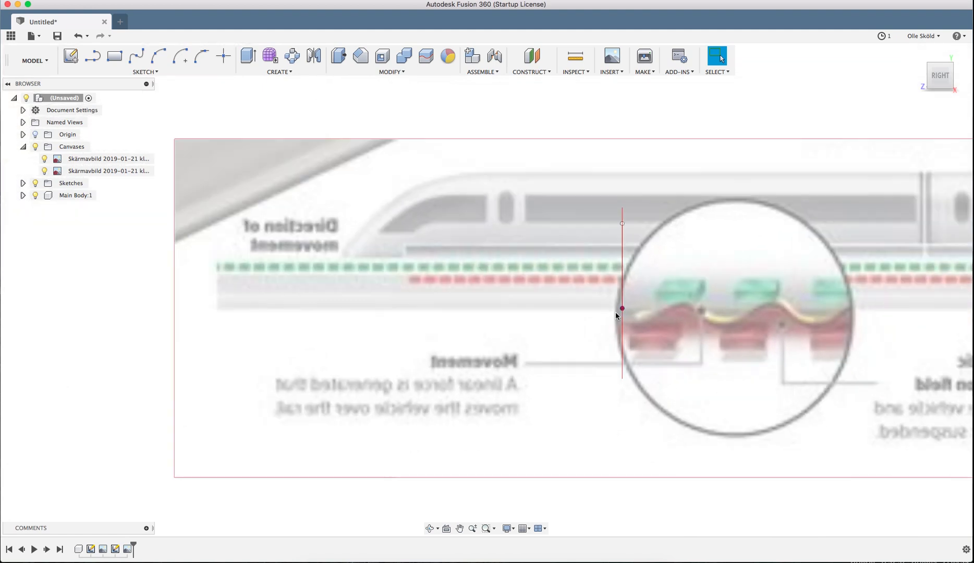
scroll(620, 308, "down", 2)
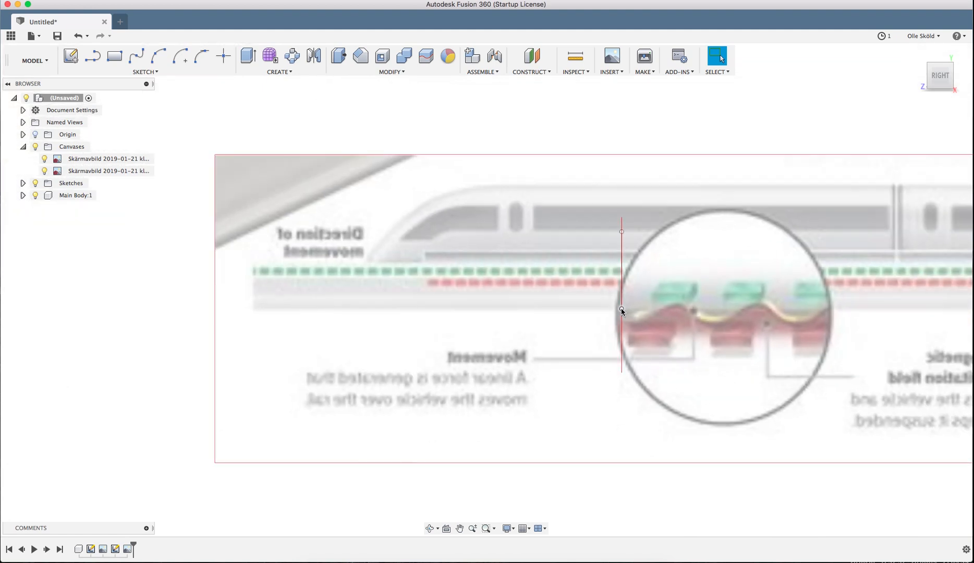
right_click(116, 173)
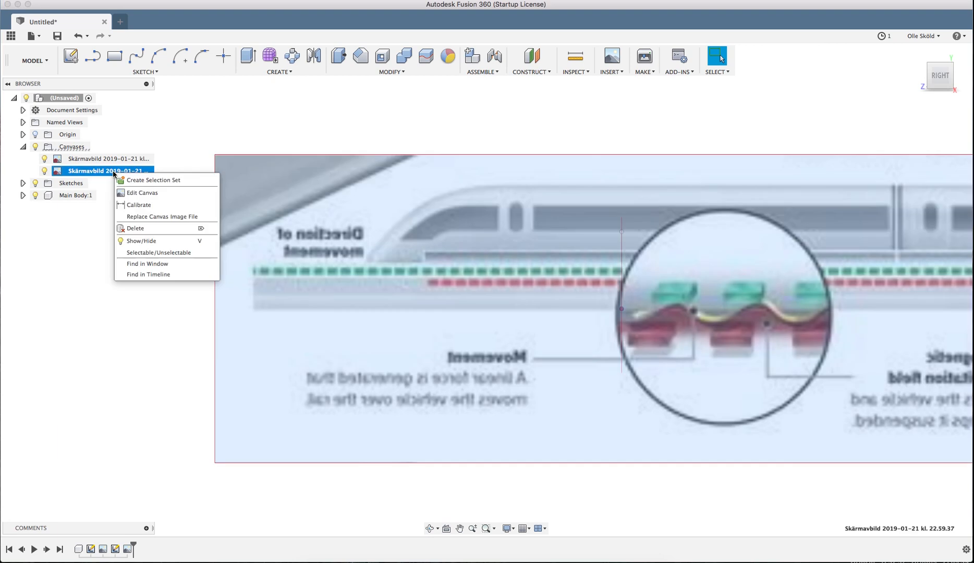
left_click(137, 193)
left_click_drag(615, 301, 616, 344)
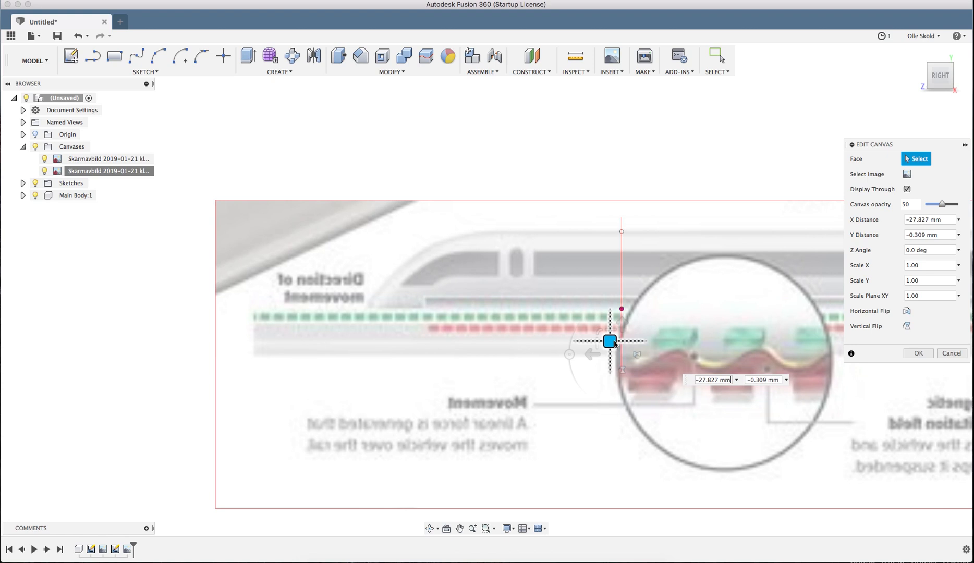
left_click(918, 353)
- Show Sketch2 with the track circles and open it to check the dimensions of its rectangle
scroll(535, 253, "down", 5)
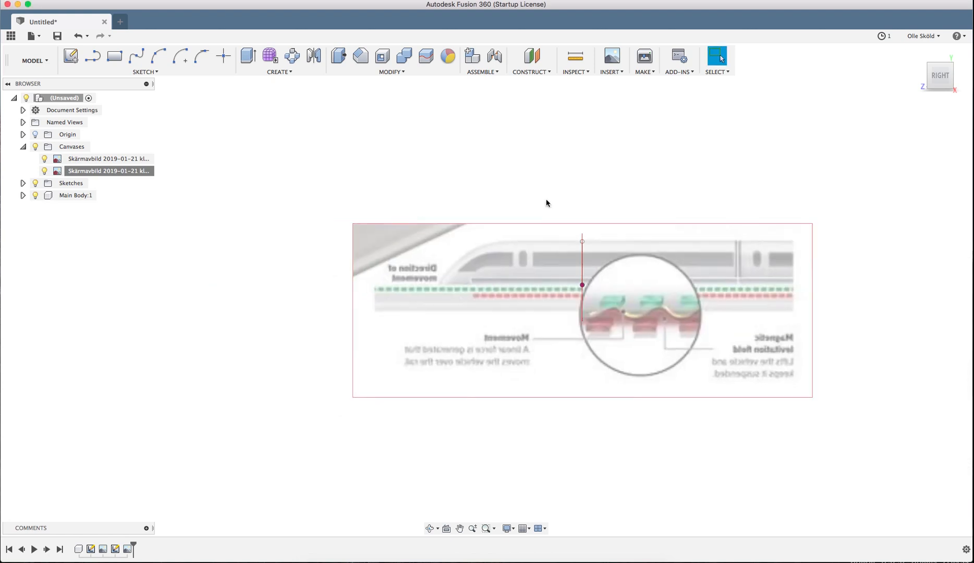
mouse_move(533, 203)
middle_mouse_down("shift")
mouse_move(533, 192)
mouse_move(542, 209)
middle_mouse_up("shift")
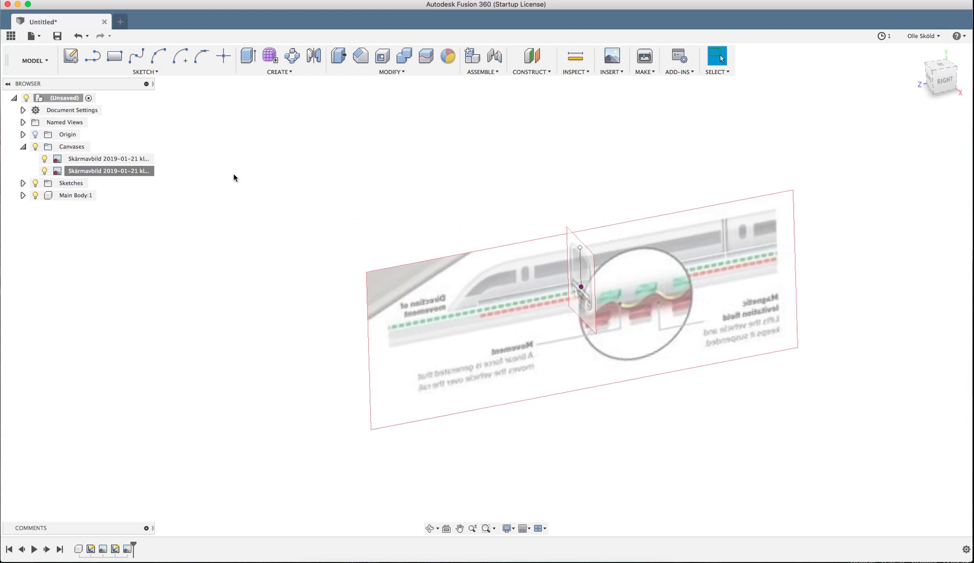
left_click(23, 183)
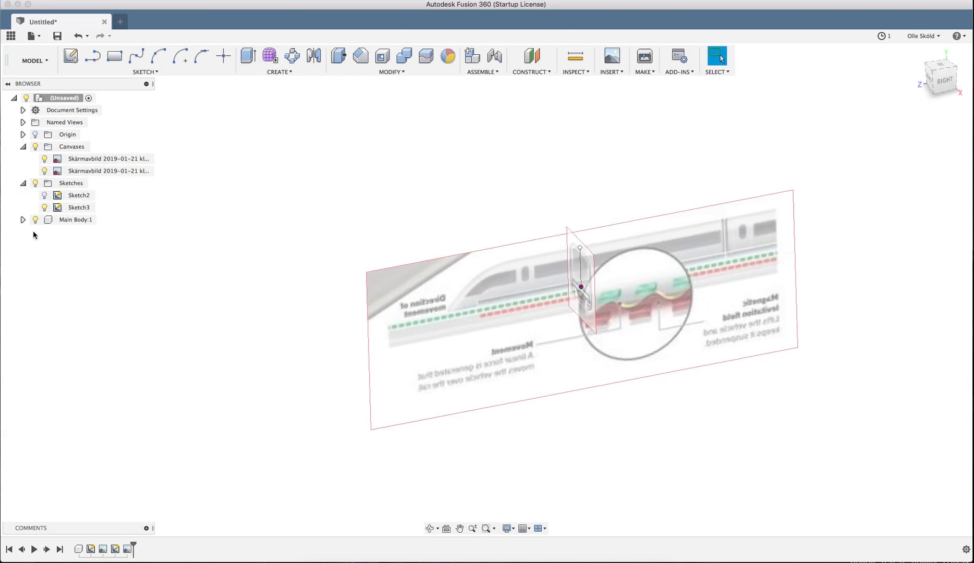
left_click(45, 197)
left_click(47, 196)
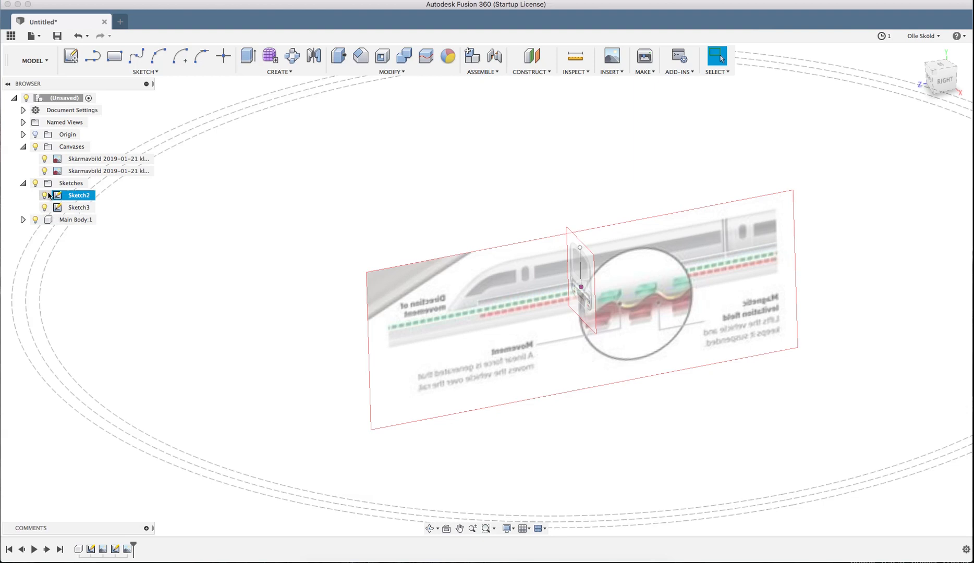
double_click(79, 196)
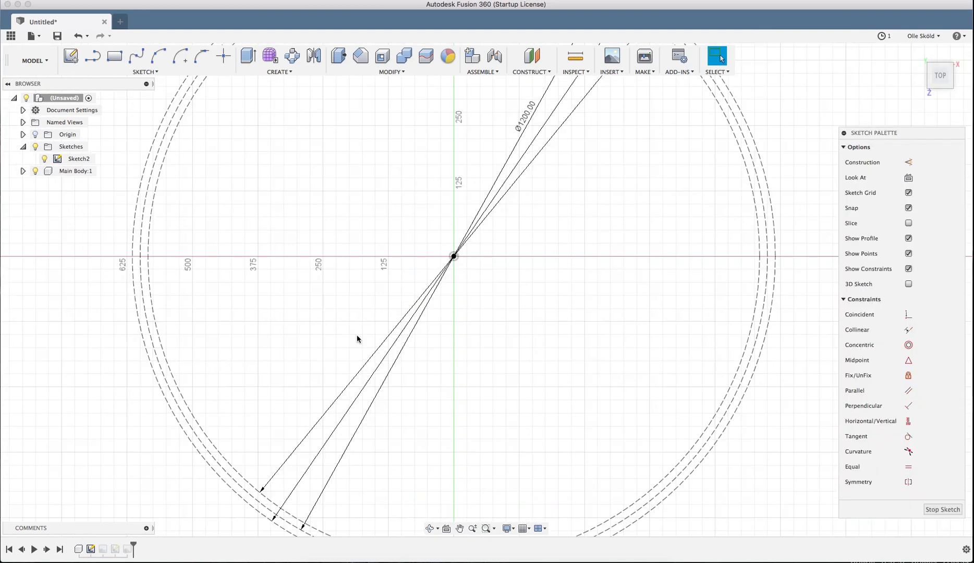
scroll(389, 95, "up", 3)
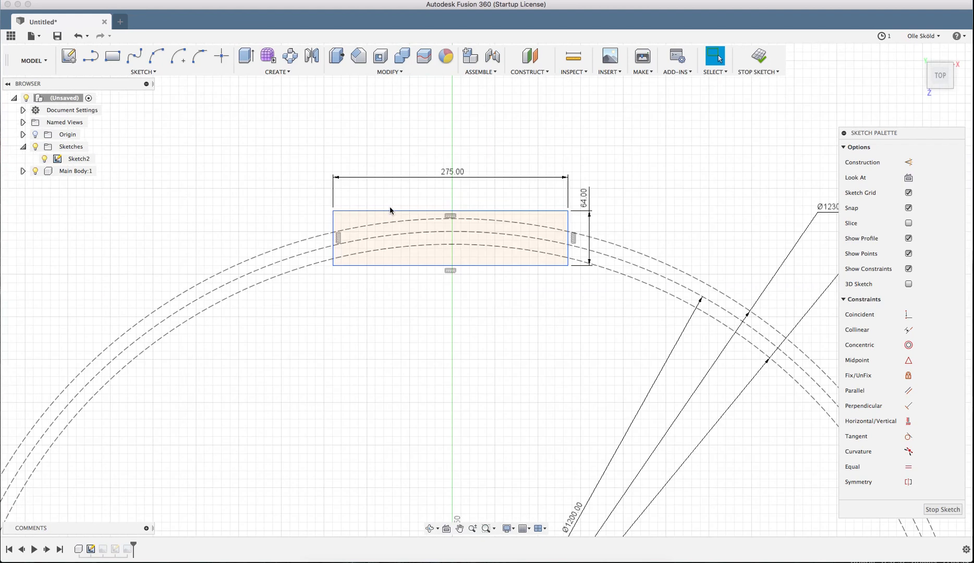
scroll(391, 215, "up", 1)
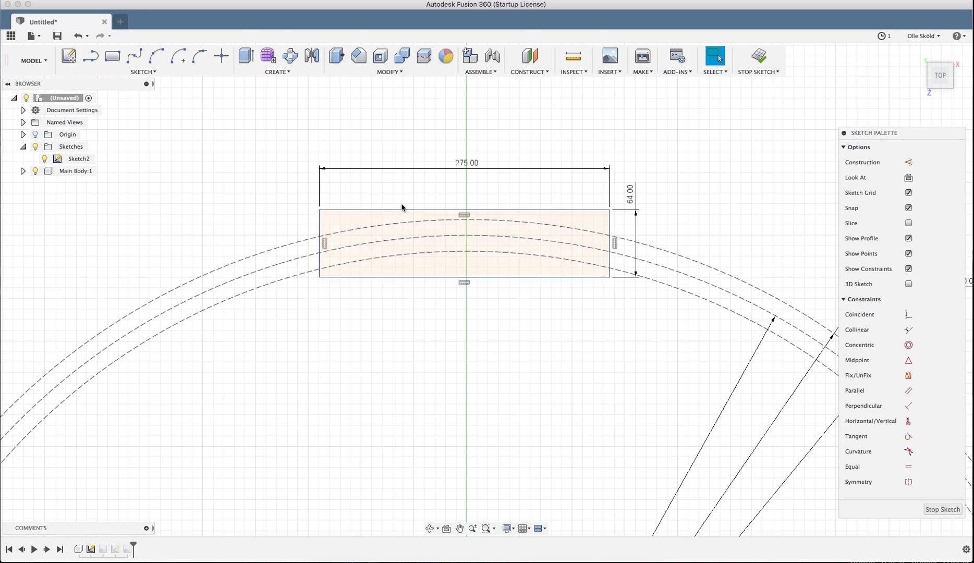
- Glance at the open windows, return to the model, finish Sketch2 and hide it again
key("ctrl+Up")
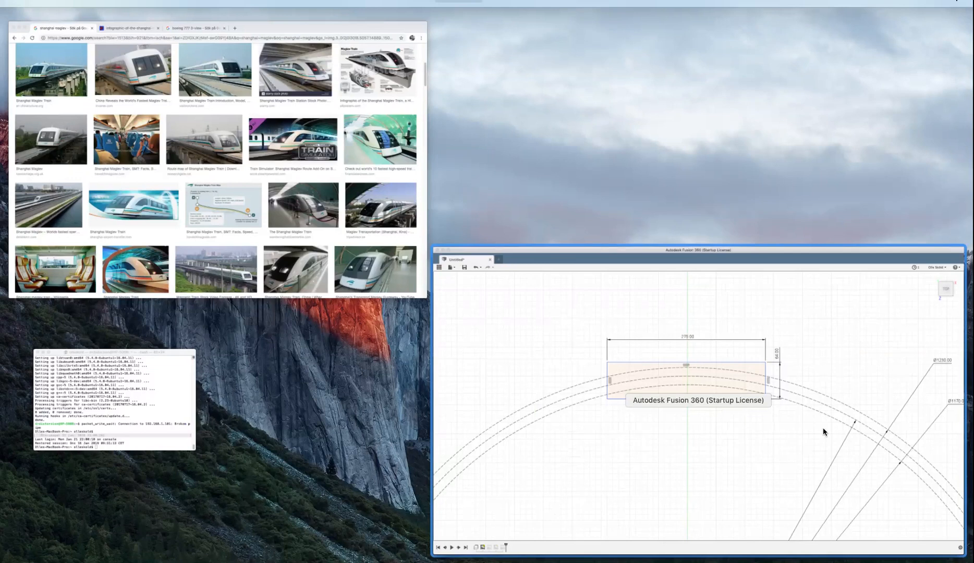
left_click(610, 342)
left_click(943, 511)
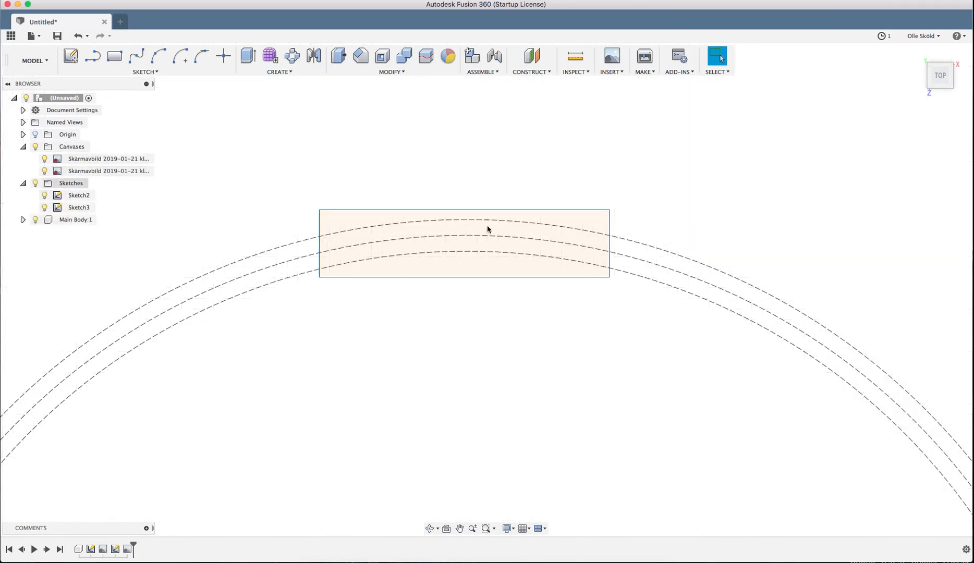
scroll(489, 230, "down", 4)
left_click(45, 196)
- Create a new sketch on the vertical origin plane that carries the side-view canvas
middle_click_drag(510, 155, 463, 156, "shift")
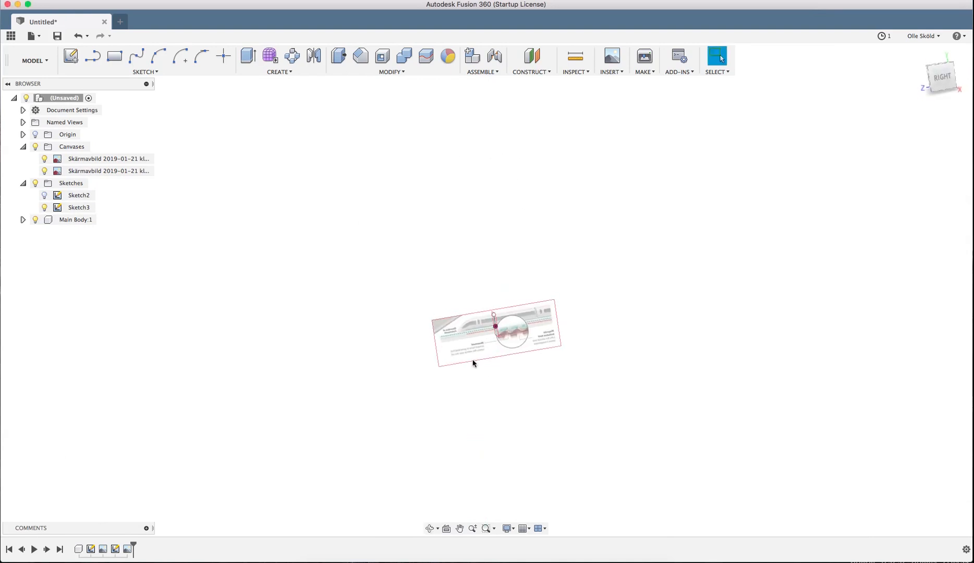
scroll(488, 336, "up", 10)
scroll(568, 289, "down", 5)
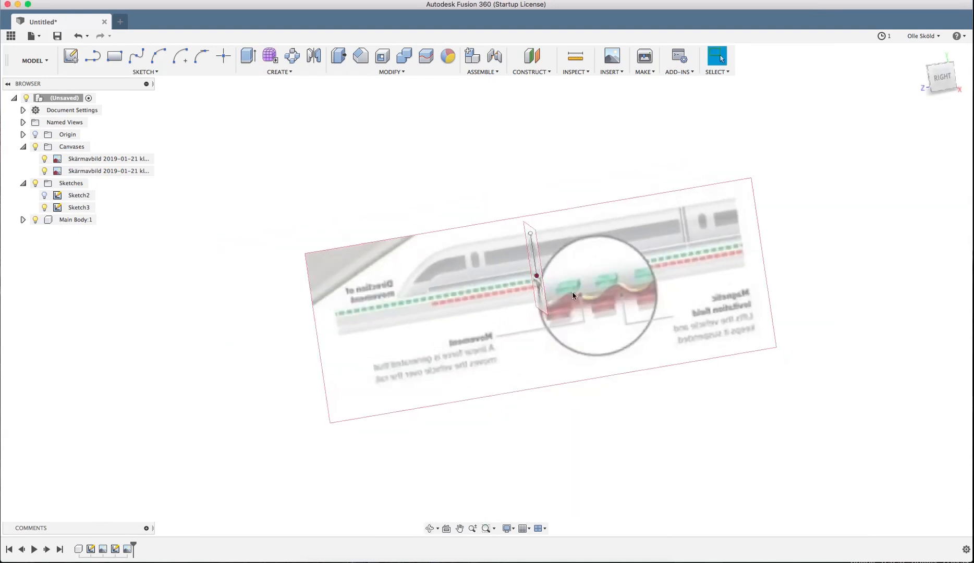
mouse_move(576, 298)
middle_mouse_down("shift")
mouse_move(580, 310)
mouse_move(596, 296)
mouse_move(575, 298)
middle_mouse_up("shift")
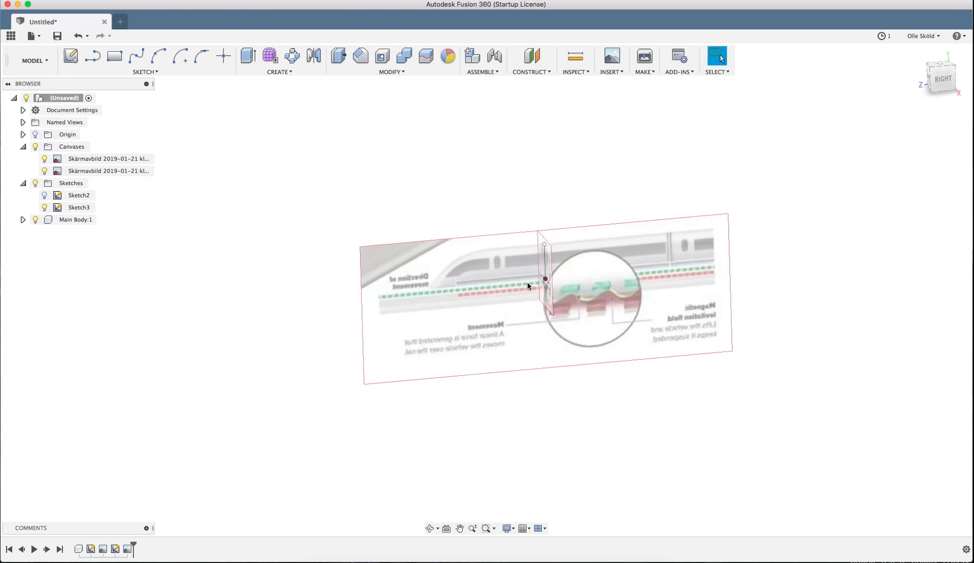
scroll(530, 283, "up", 5)
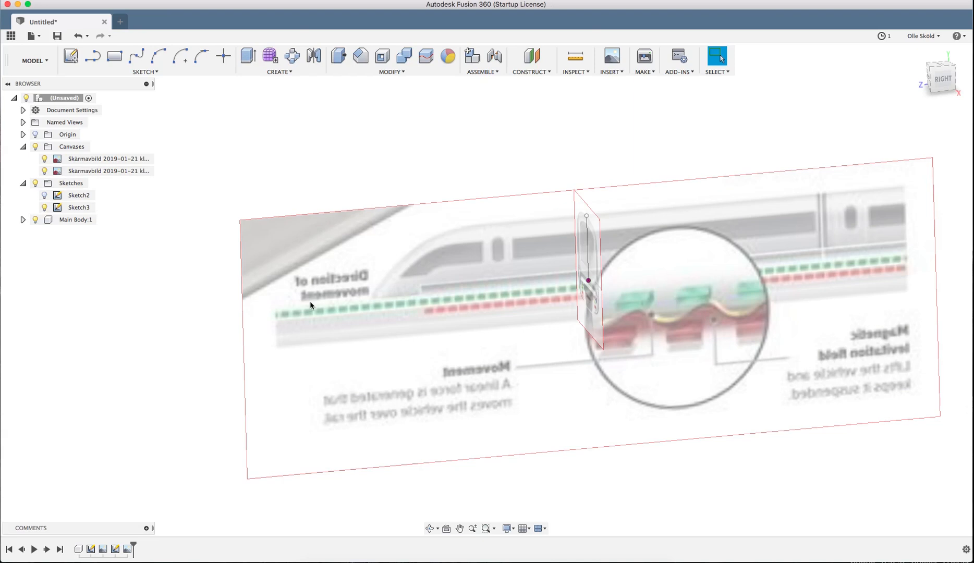
scroll(357, 323, "down", 2)
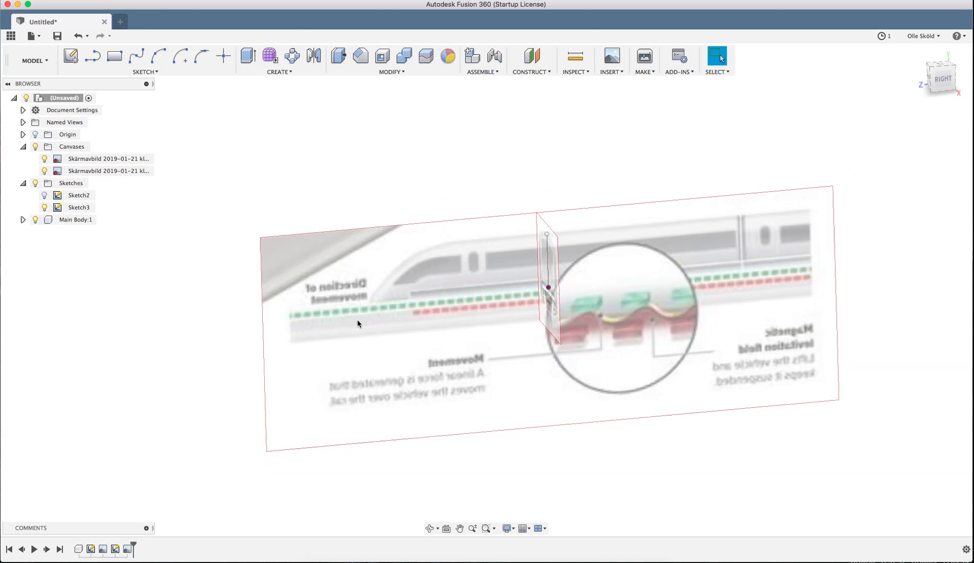
left_click(71, 61)
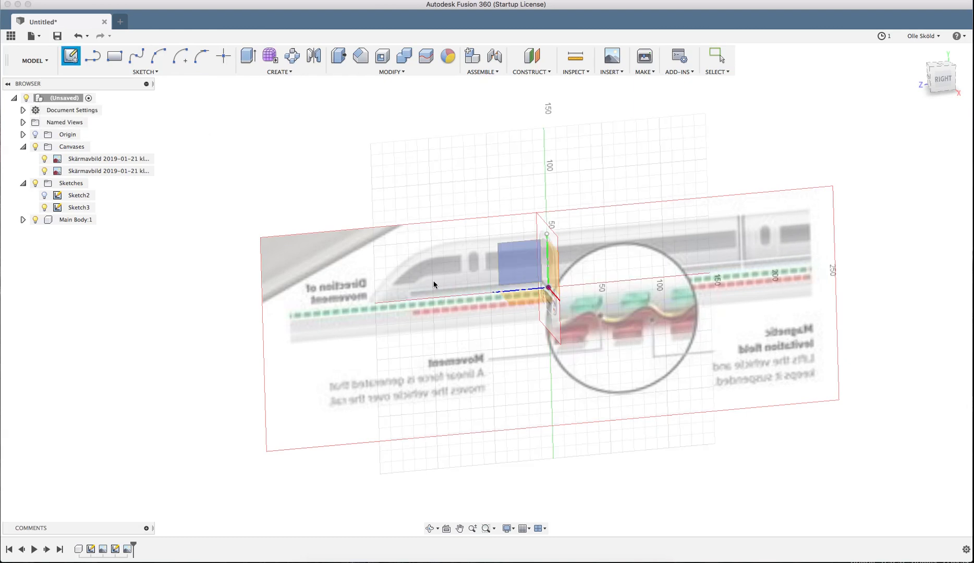
left_click(520, 267)
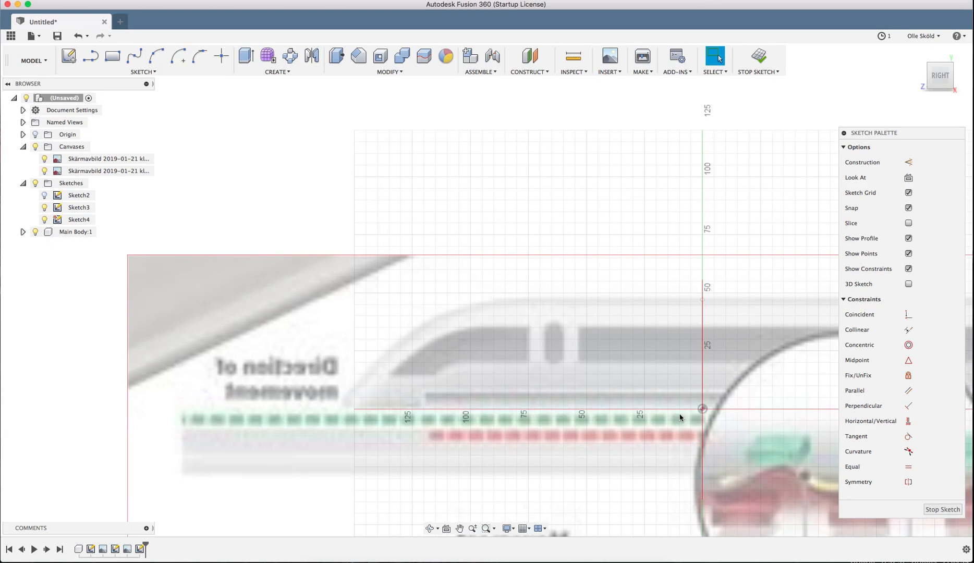
- Draw a 137.5 mm horizontal line from the origin towards the train's nose and finish the sketch
key("l")
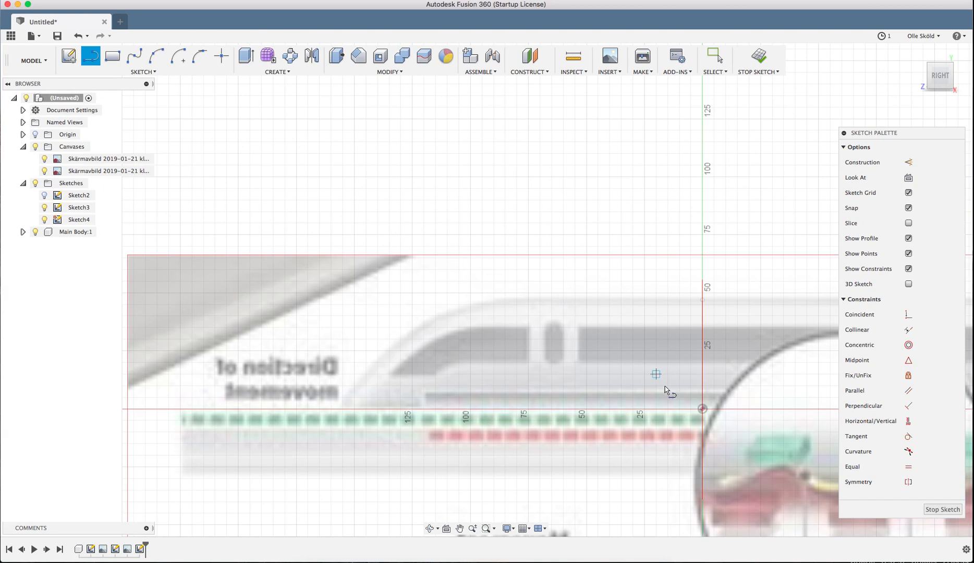
left_click(703, 409)
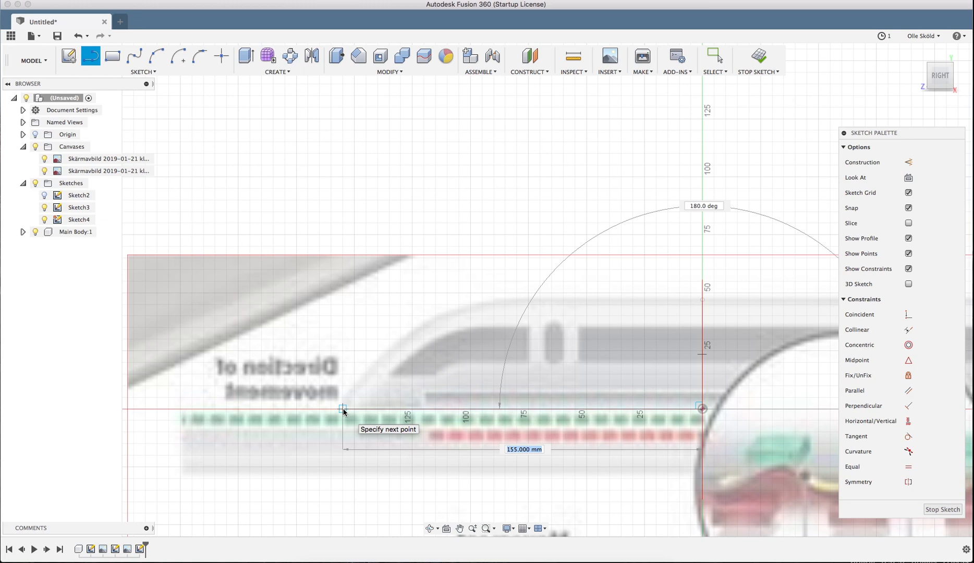
type("137.")
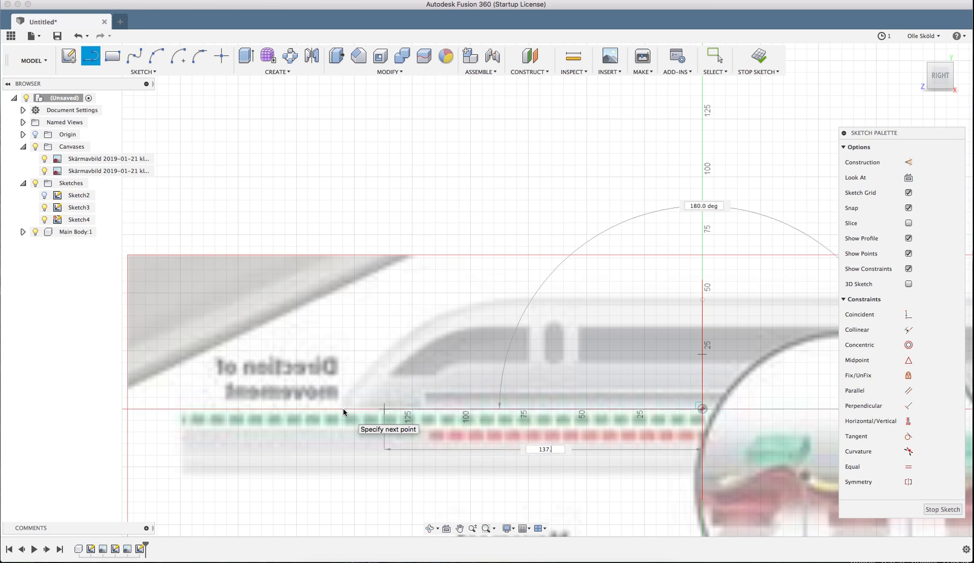
type("5")
key("Return")
key("Escape")
scroll(344, 412, "down", 3)
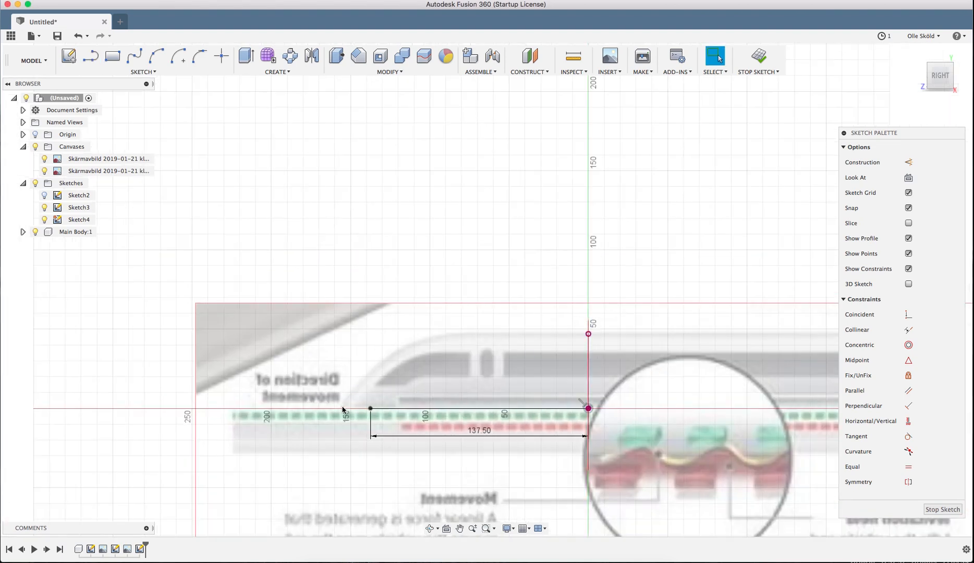
scroll(385, 328, "down", 3)
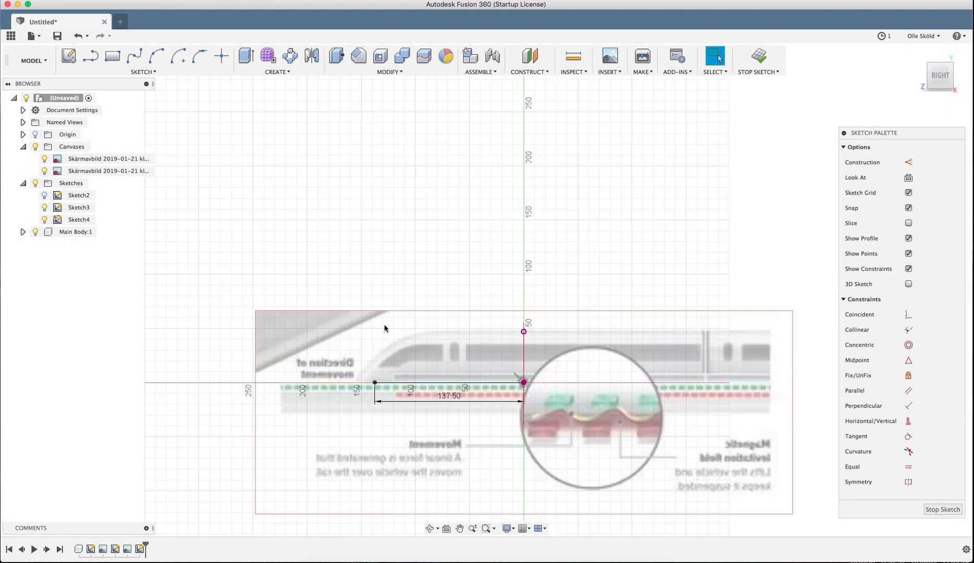
left_click(937, 514)
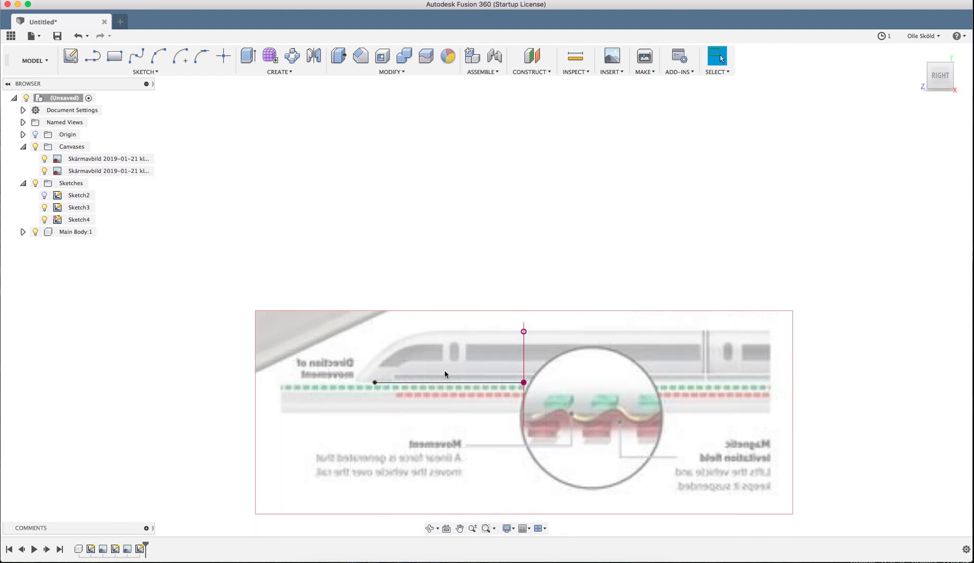
- Shift the side-view canvas by -0.363 mm in X and -19.058 mm in Y so the train's nose meets the horizontal reference line's end
scroll(438, 372, "up", 3)
left_click(98, 173)
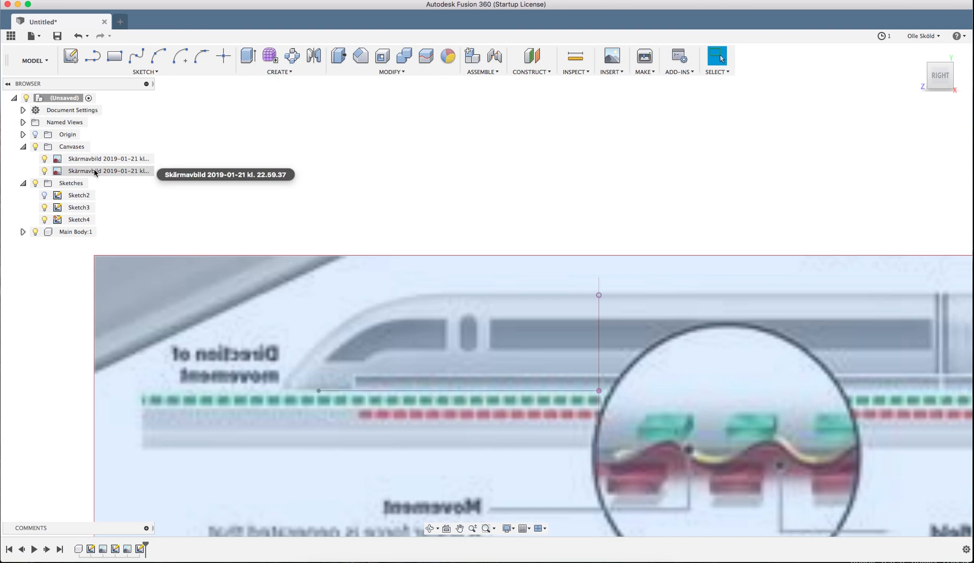
right_click(98, 173)
left_click(123, 192)
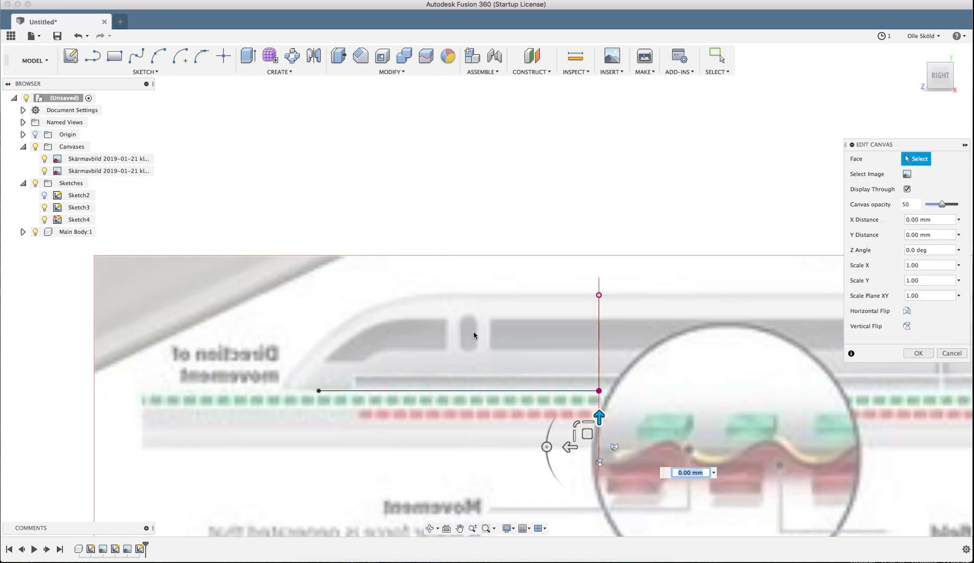
scroll(598, 442, "up", 2)
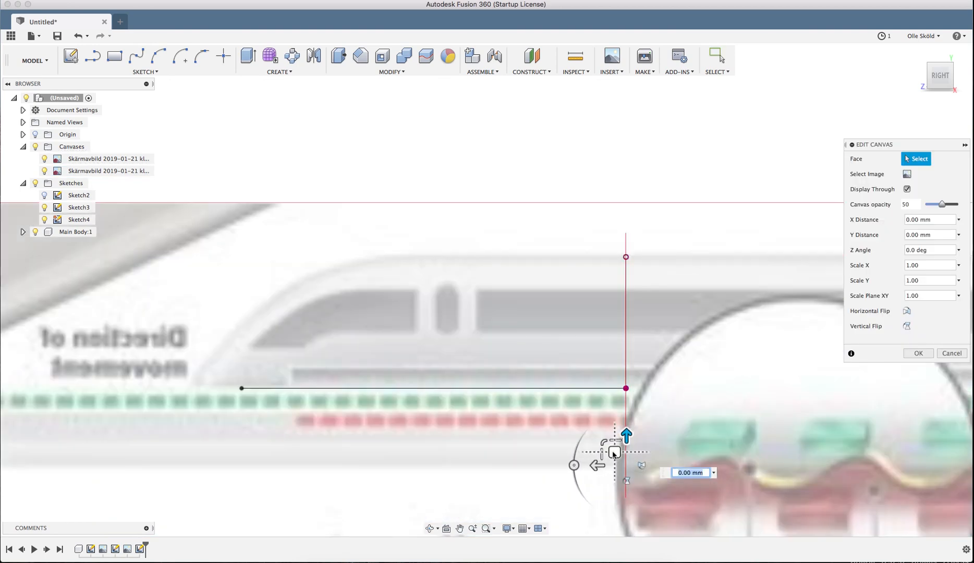
left_click_drag(616, 452, 668, 455)
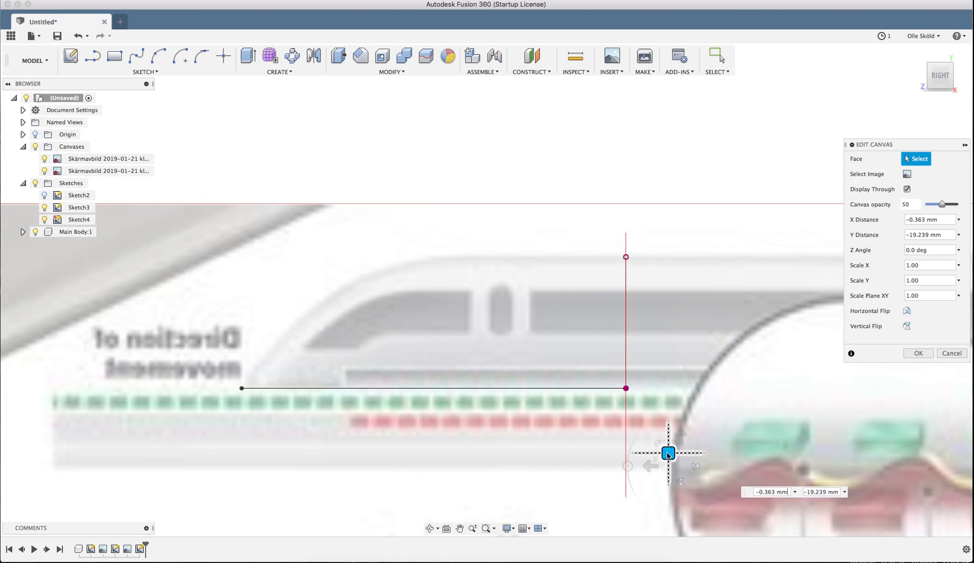
left_click_drag(668, 456, 668, 456)
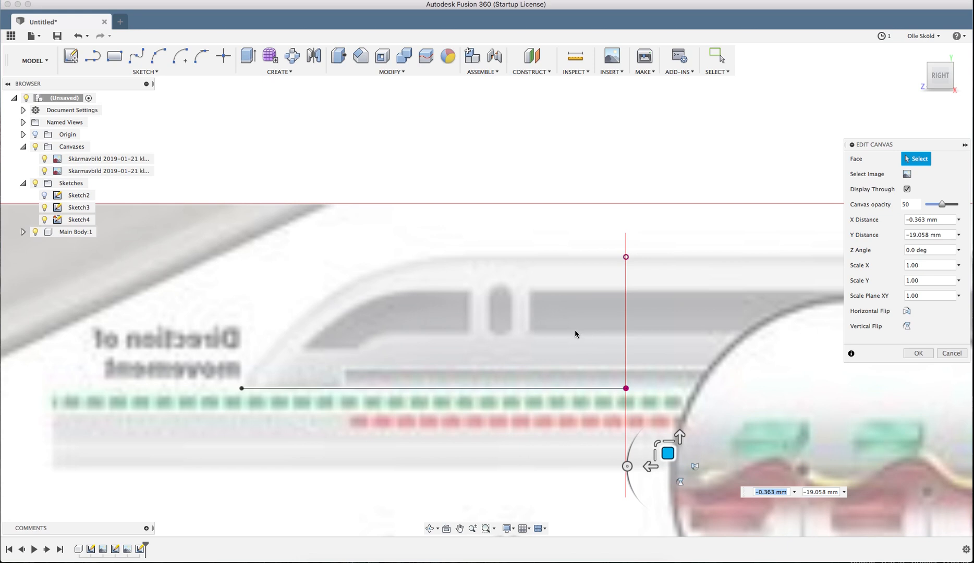
left_click(917, 354)
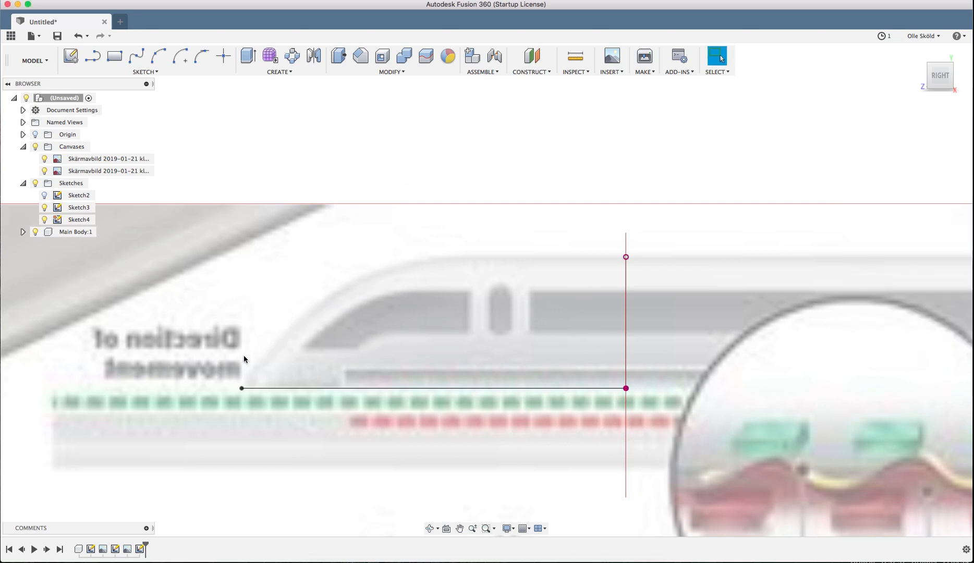
scroll(337, 264, "down", 5)
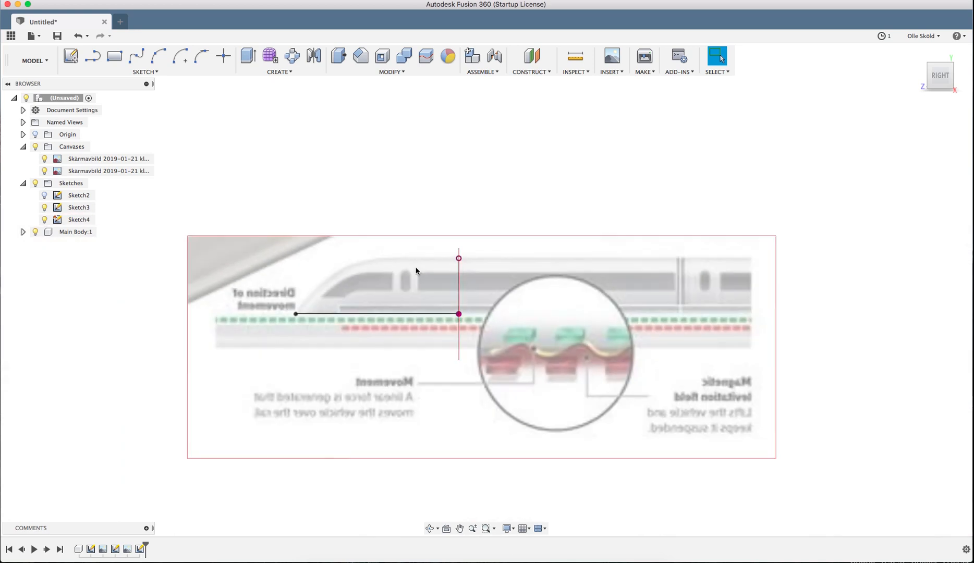
- Activate the Main Body component, checking both canvases and reference lines in a three-dimensional view
mouse_move(413, 265)
middle_mouse_down("shift")
mouse_move(442, 275)
mouse_move(446, 258)
mouse_move(477, 258)
mouse_move(424, 280)
mouse_move(461, 296)
mouse_move(422, 294)
mouse_move(383, 311)
mouse_move(420, 302)
middle_mouse_up("shift")
scroll(426, 292, "up", 3)
key("Escape")
mouse_move(525, 213)
middle_mouse_down("shift")
mouse_move(496, 211)
mouse_move(522, 218)
middle_mouse_up("shift")
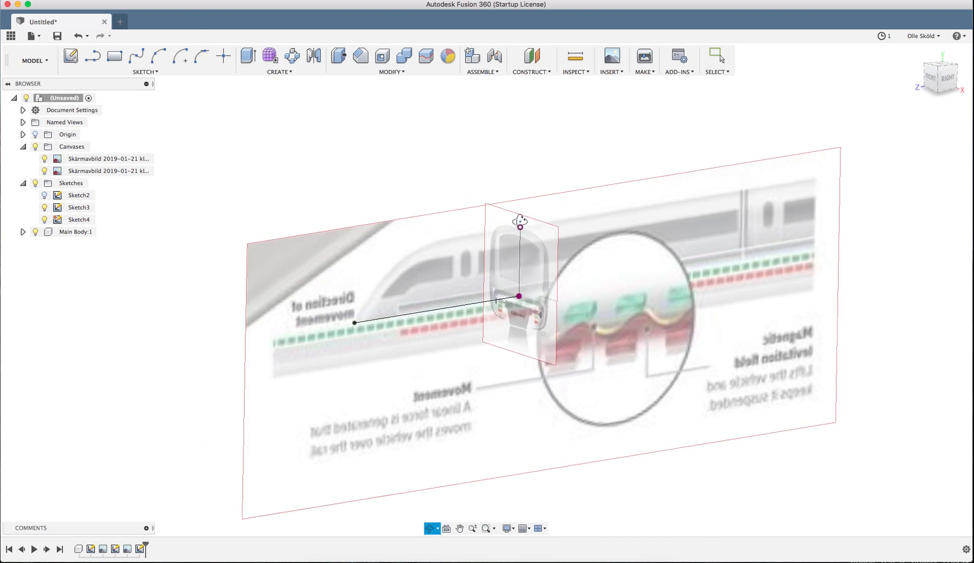
key("Escape")
right_click(78, 234)
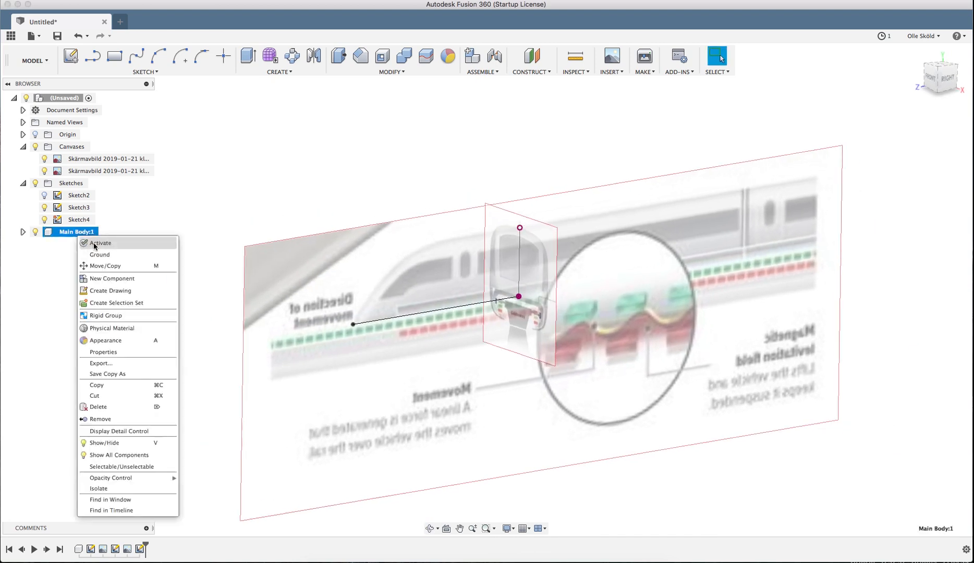
left_click(99, 243)
mouse_move(381, 222)
middle_mouse_down("shift")
mouse_move(358, 209)
mouse_move(396, 214)
middle_mouse_up("shift")
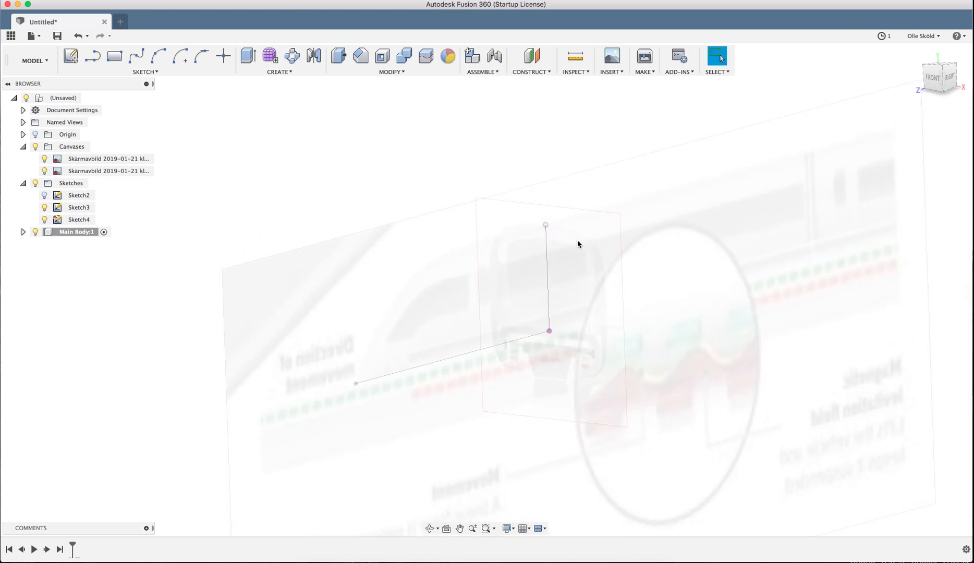
mouse_move(576, 241)
middle_mouse_down("shift")
mouse_move(589, 306)
mouse_move(592, 281)
mouse_move(550, 251)
middle_mouse_up("shift")
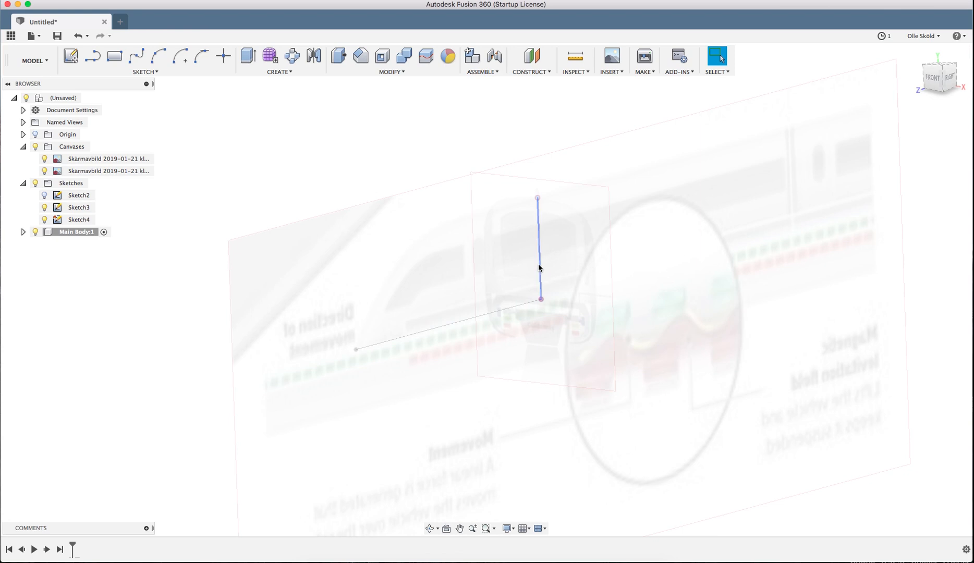
- Set the opacity of the whole Canvases folder to 100%
right_click(57, 147)
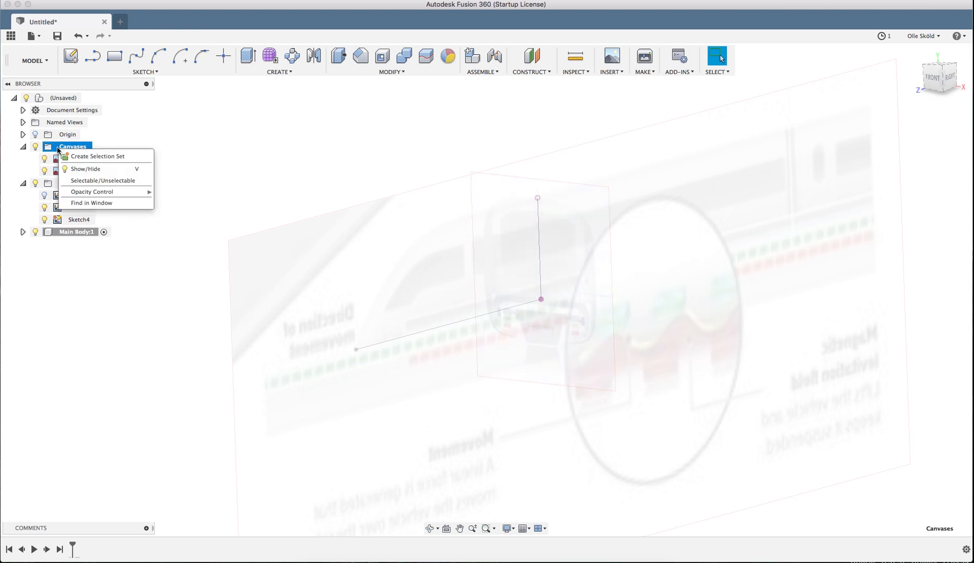
mouse_move(148, 196)
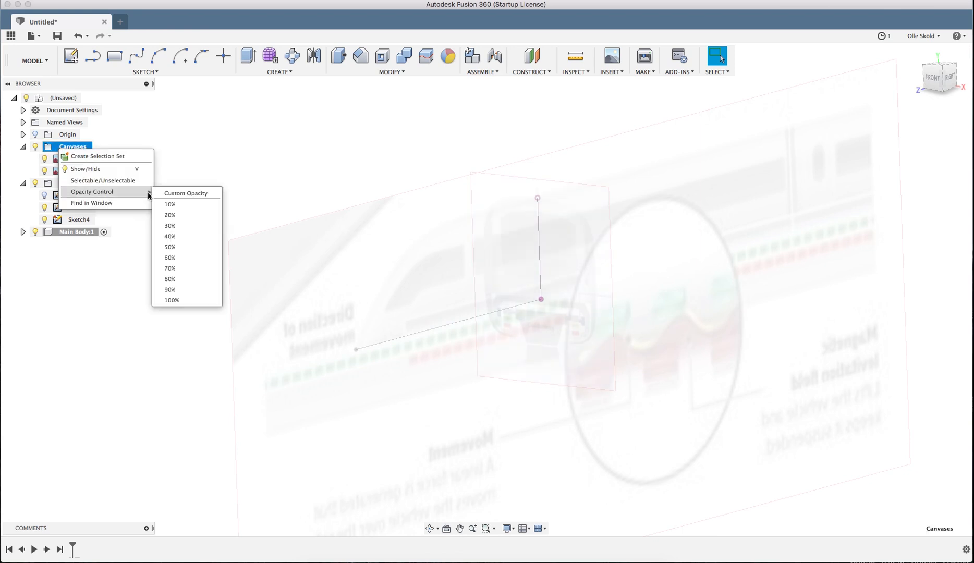
left_click(171, 301)
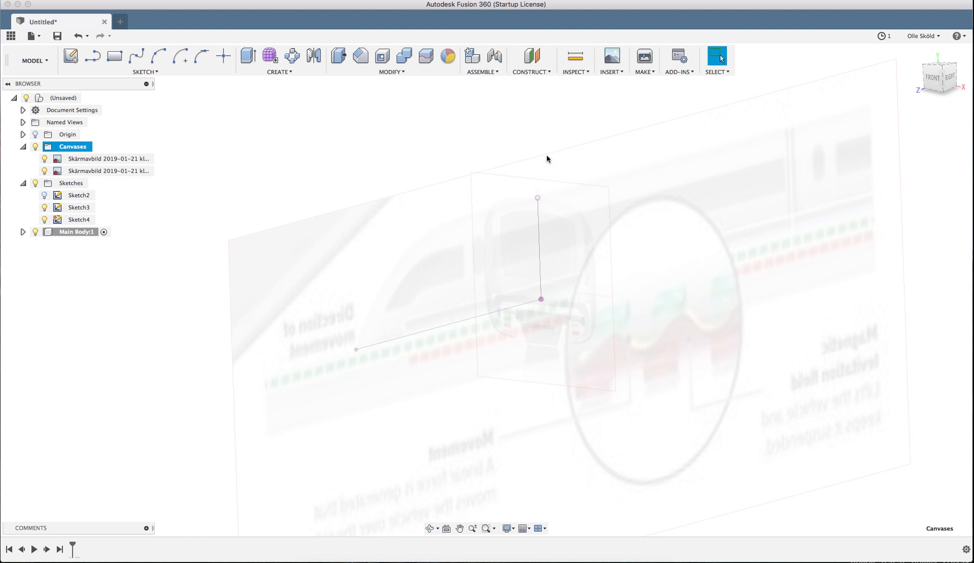
scroll(546, 155, "down", 1)
middle_click_drag(543, 188, 512, 191, "shift")
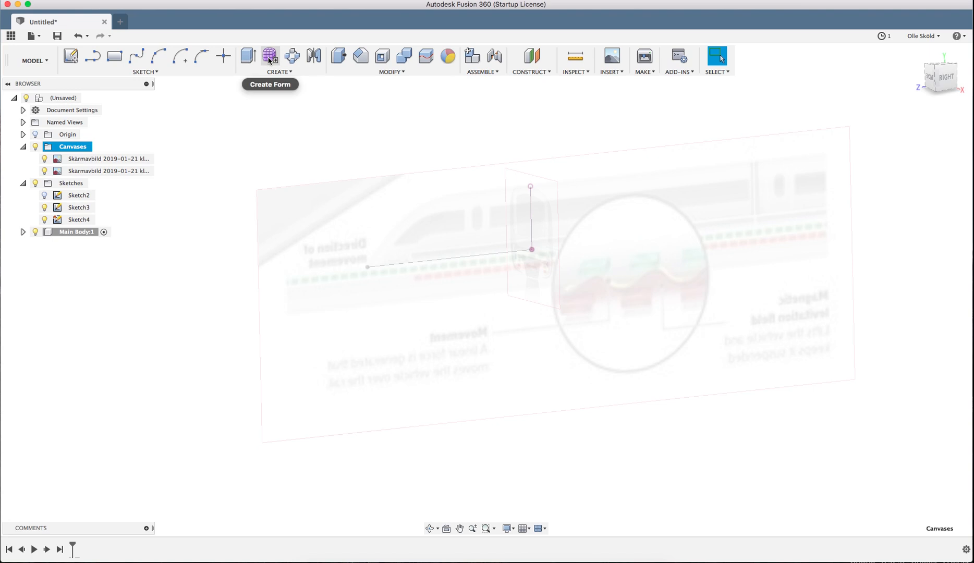
- Create a form in the Main Body component and switch back to the Model workspace
left_click(269, 56)
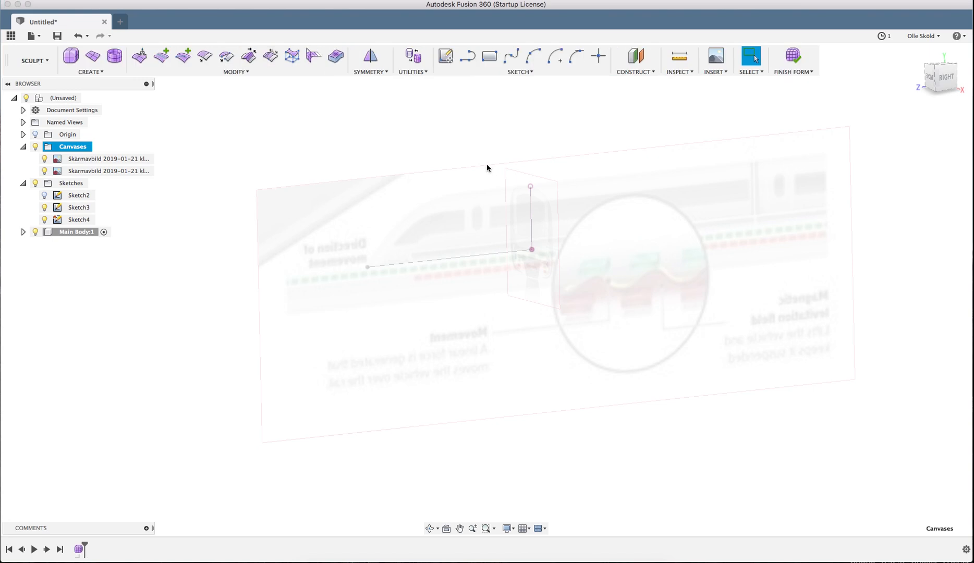
left_click(49, 61)
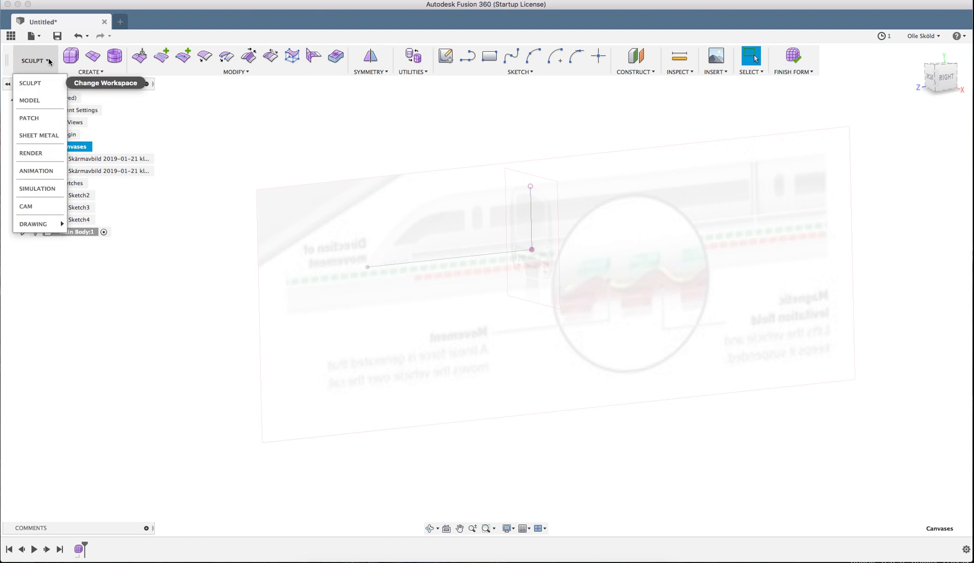
left_click(36, 97)
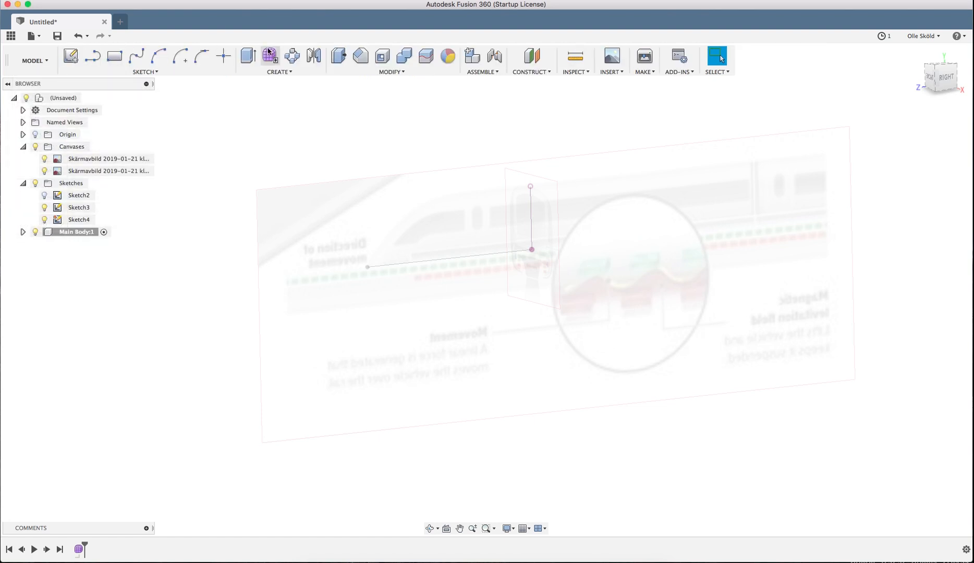
- Look through the available workspaces and create another form to enter the Sculpt workspace
left_click(41, 62)
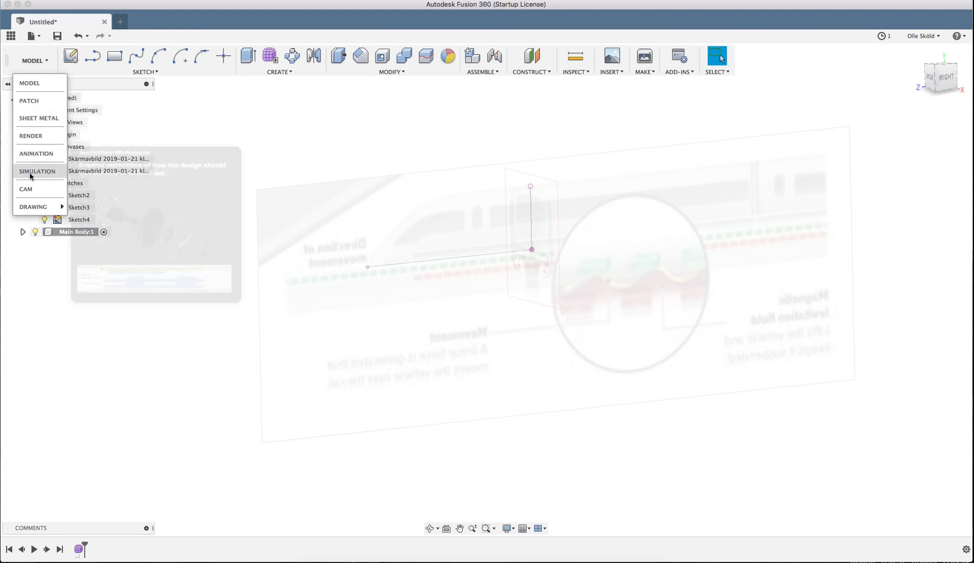
mouse_move(29, 204)
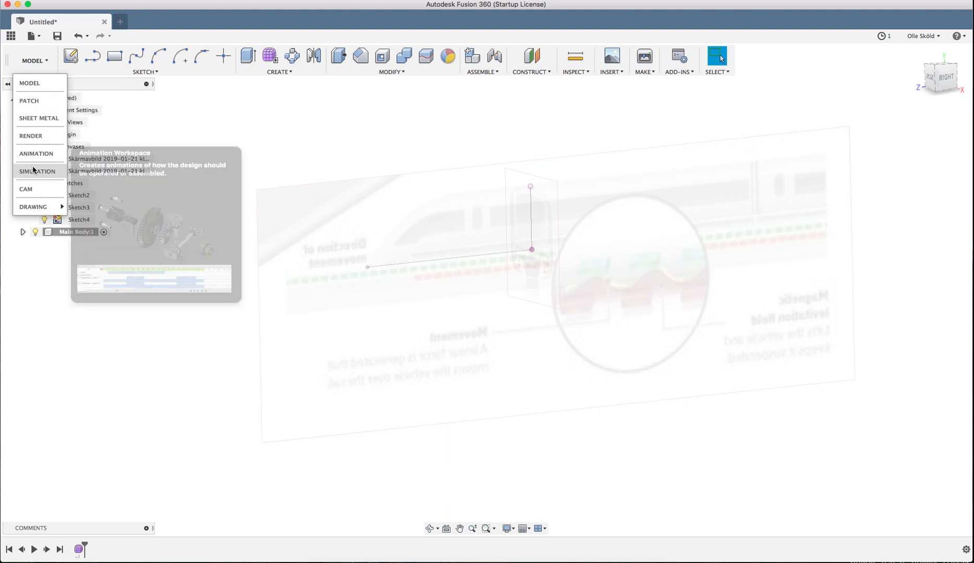
left_click(46, 61)
left_click(269, 56)
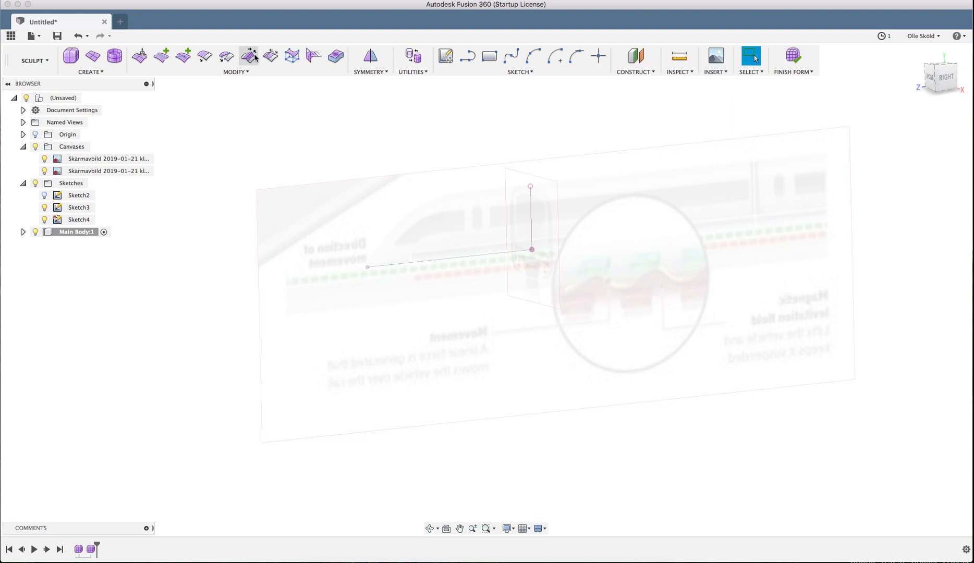
left_click(89, 73)
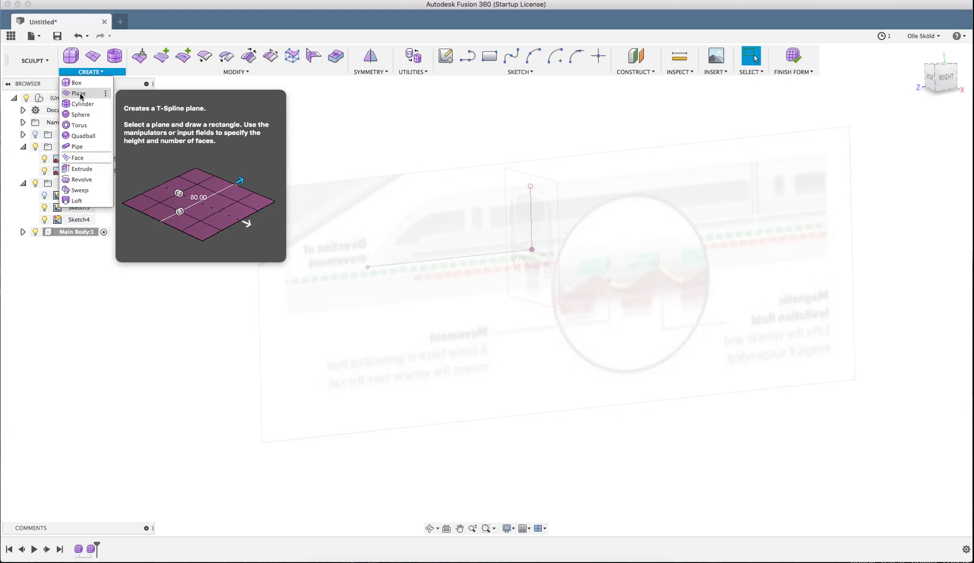
left_click(79, 94)
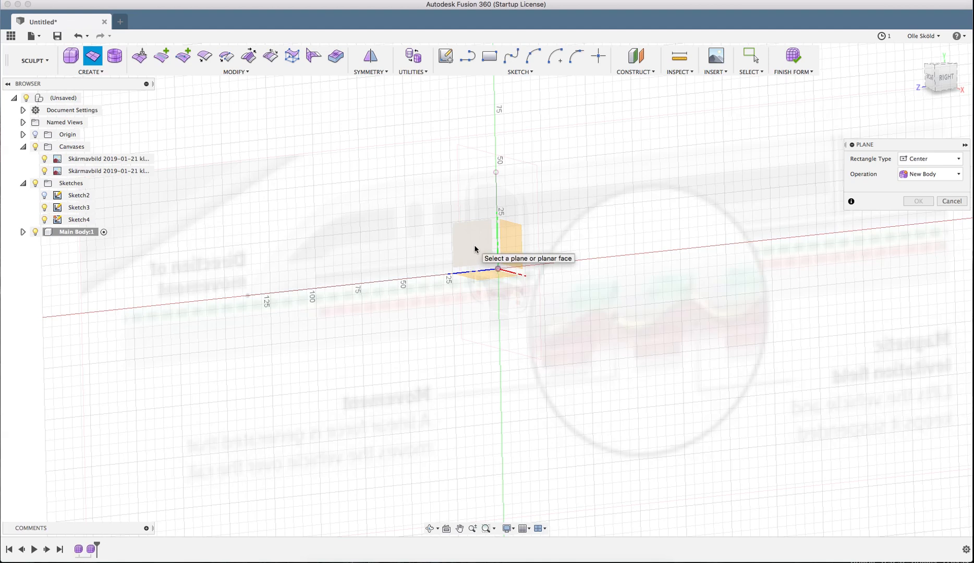
left_click(475, 249)
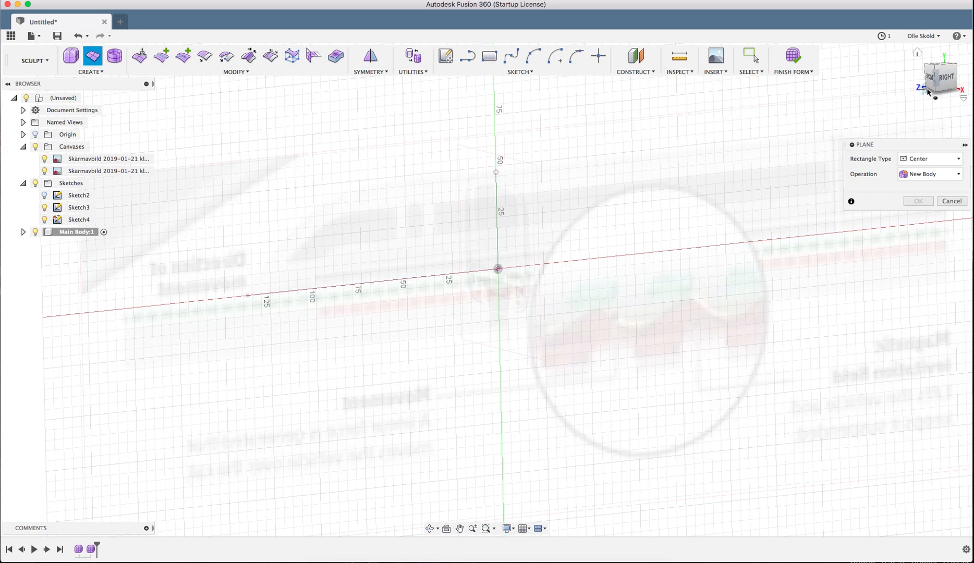
left_click(942, 78)
scroll(479, 257, "up", 3)
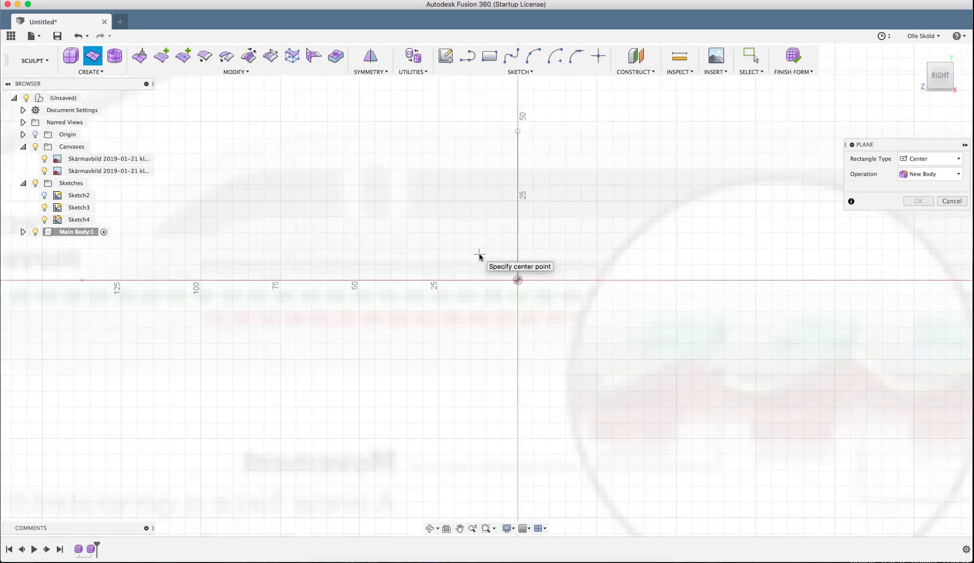
scroll(488, 276, "down", 3)
scroll(488, 275, "up", 3)
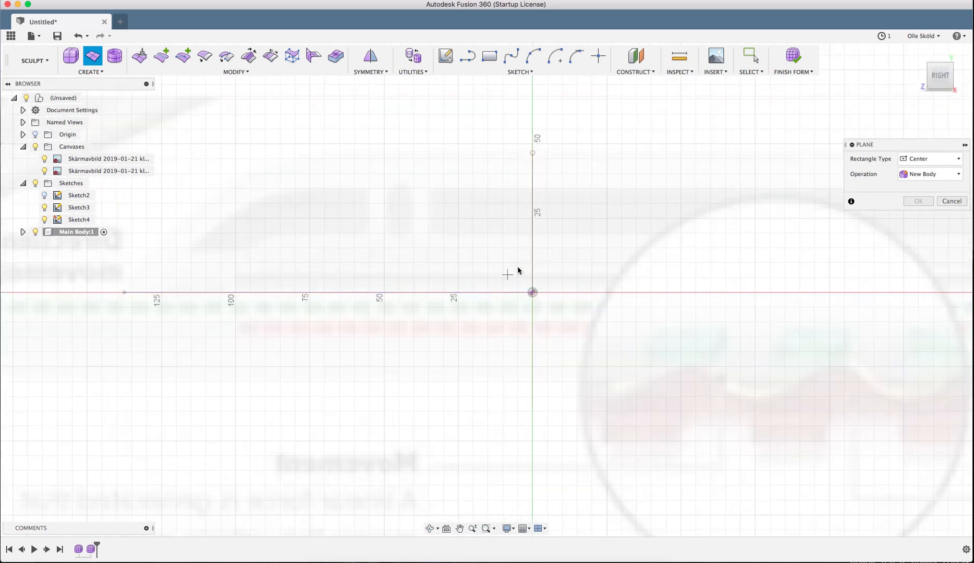
left_click(532, 292)
left_click(533, 233)
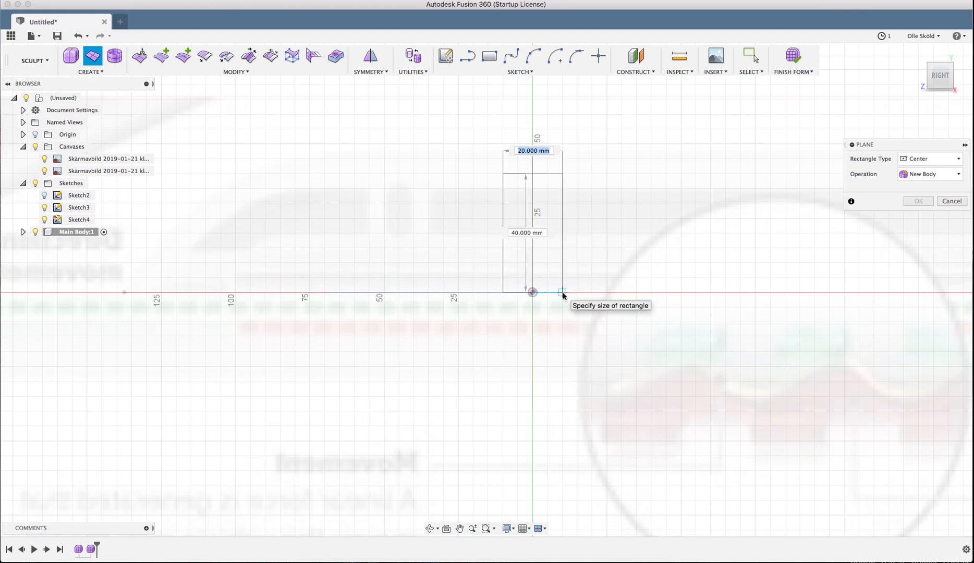
scroll(543, 258, "up", 2)
key("Escape")
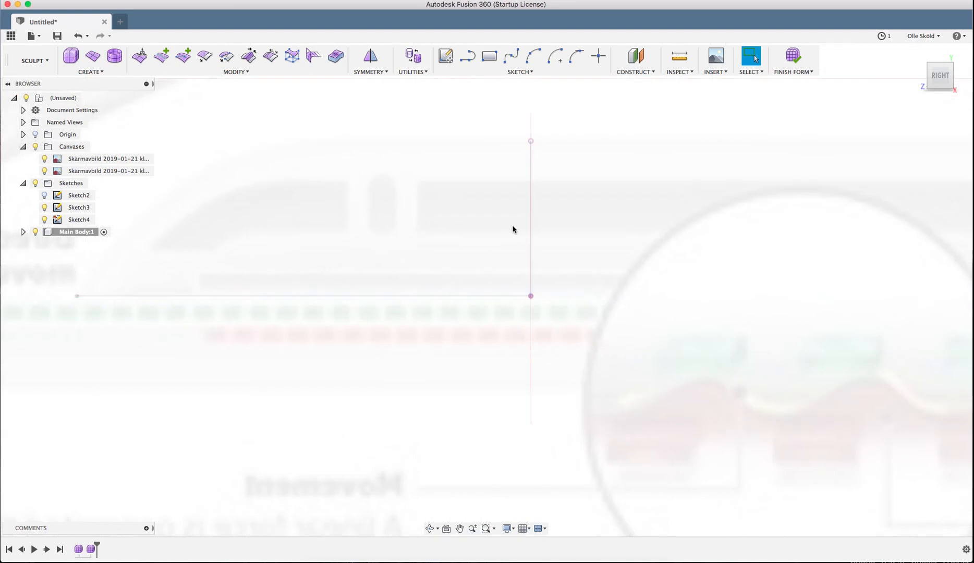
- Create a 10 × 20 mm T-spline plane with 2 × 2 faces, upright above the origin on the side-view plane, and list Main Body's bodies
scroll(478, 191, "up", 1)
left_click(86, 76)
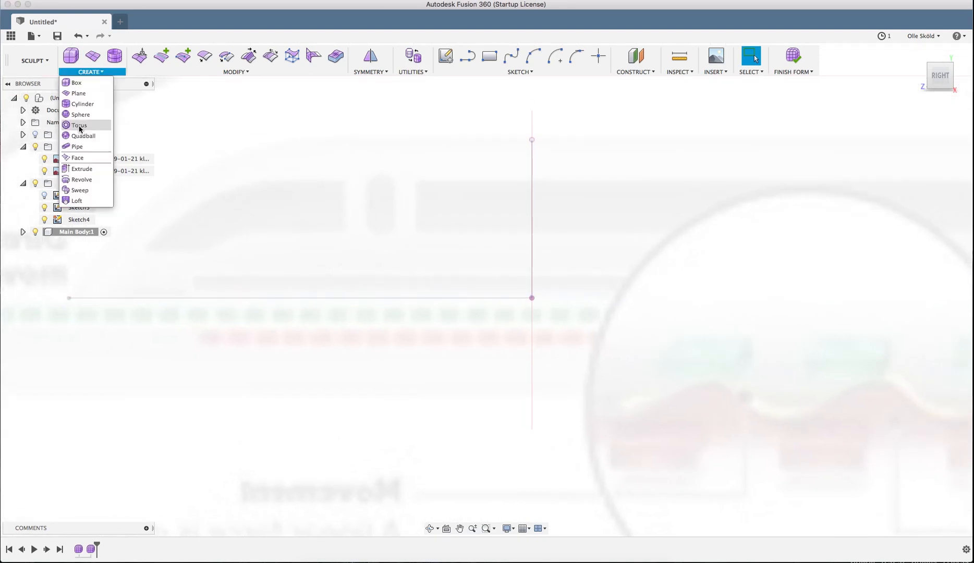
left_click(79, 100)
left_click(505, 272)
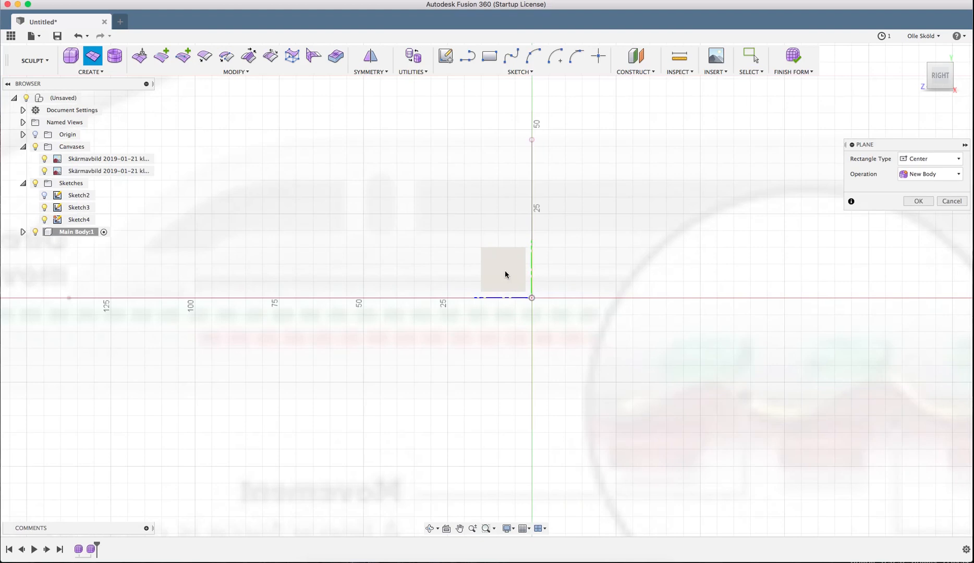
left_click(532, 265)
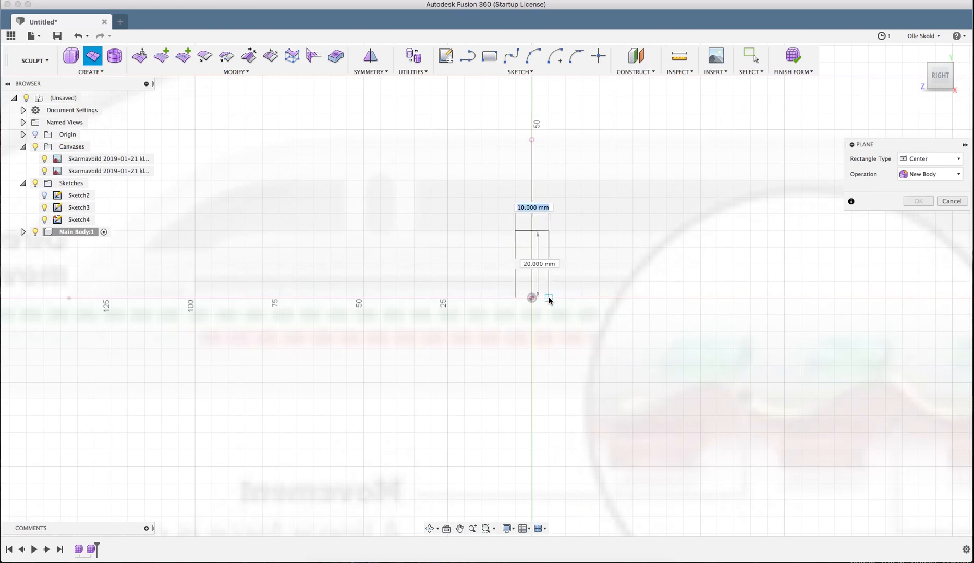
left_click(549, 298)
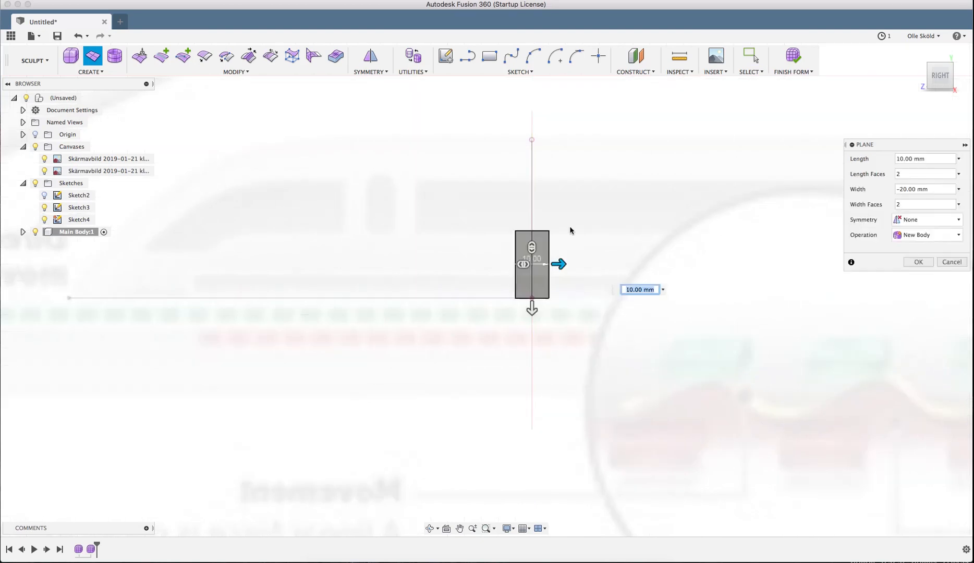
middle_click_drag(571, 230, 621, 238, "shift")
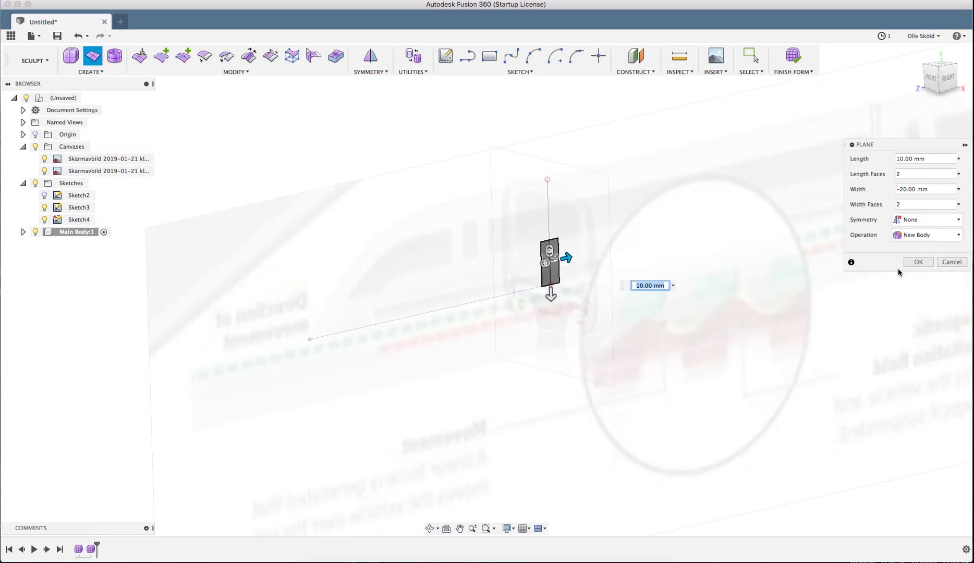
left_click(917, 262)
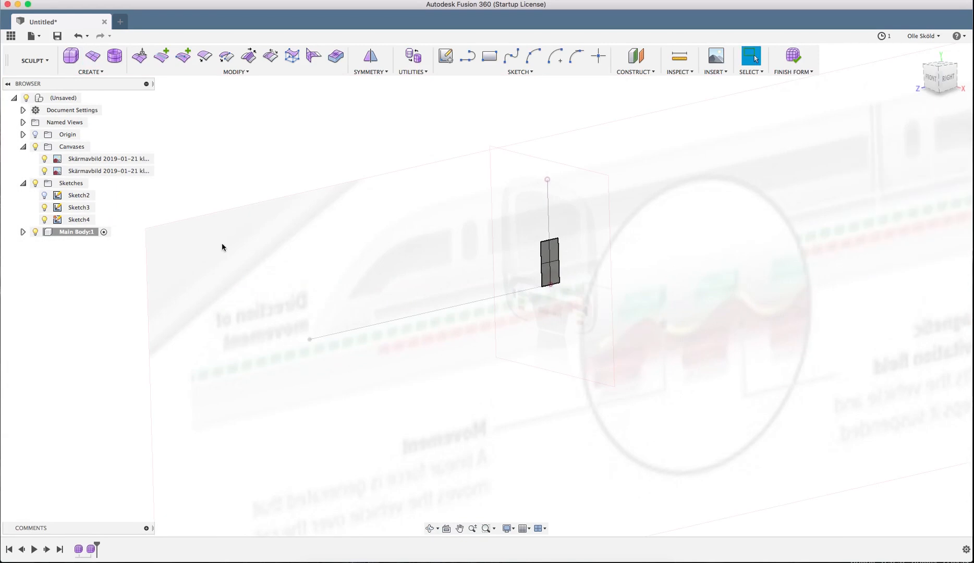
left_click(23, 231)
left_click(32, 256)
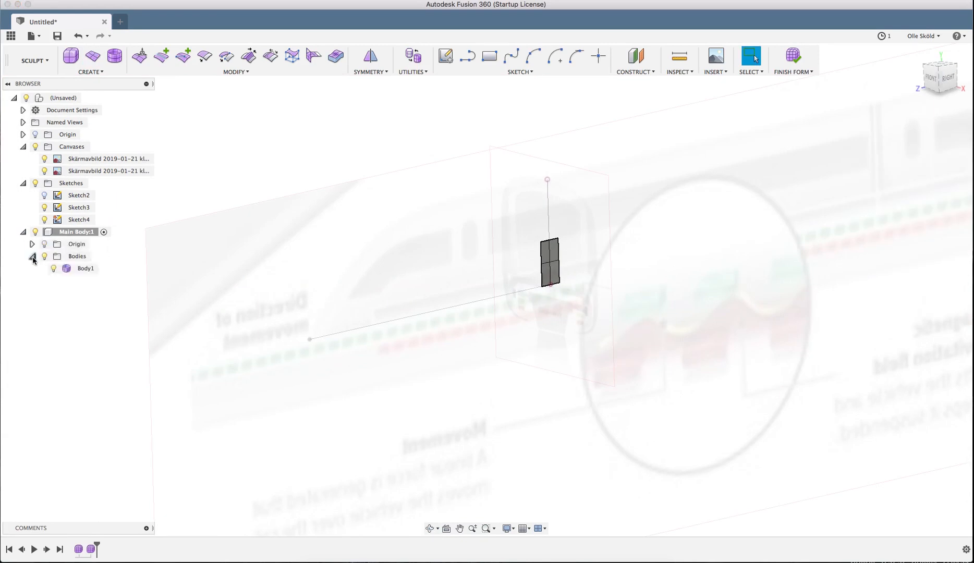
- Move the T-spline plane body 32 mm along X to the train's side outline on the front canvas
left_click(66, 268)
right_click(91, 272)
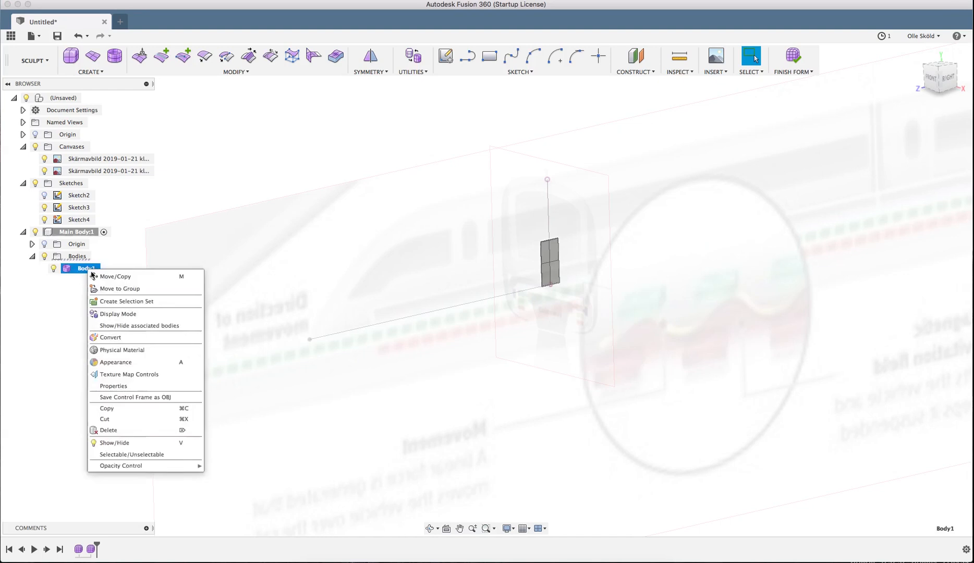
left_click(99, 276)
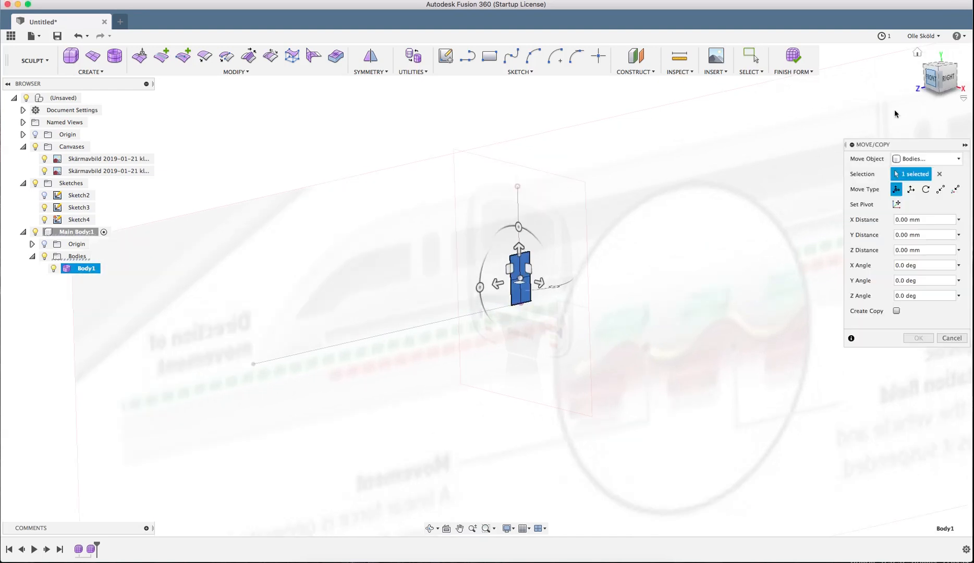
left_click(931, 79)
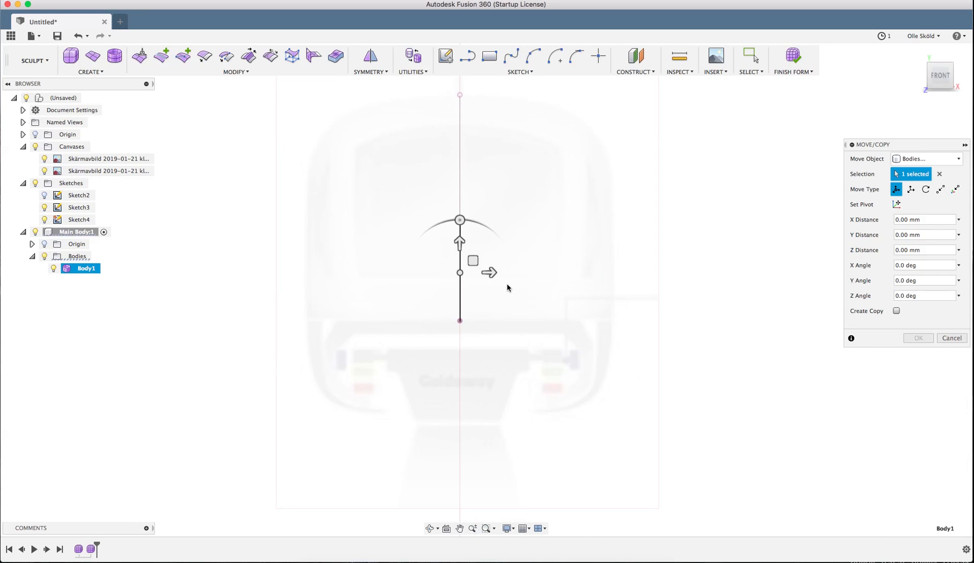
left_click_drag(493, 273, 625, 261)
scroll(638, 287, "up", 4)
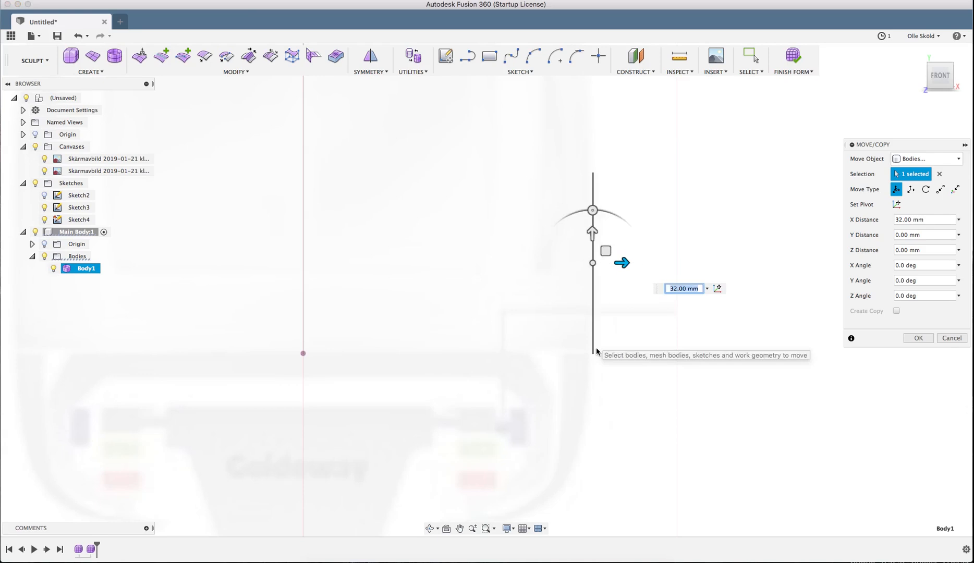
scroll(588, 310, "down", 2)
scroll(592, 346, "down", 2)
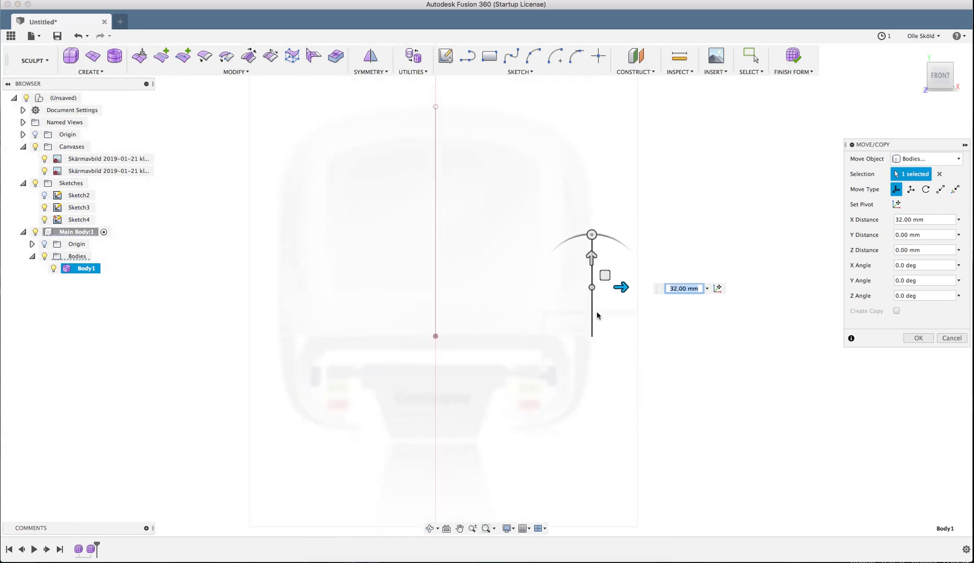
scroll(604, 304, "down", 2)
left_click(918, 338)
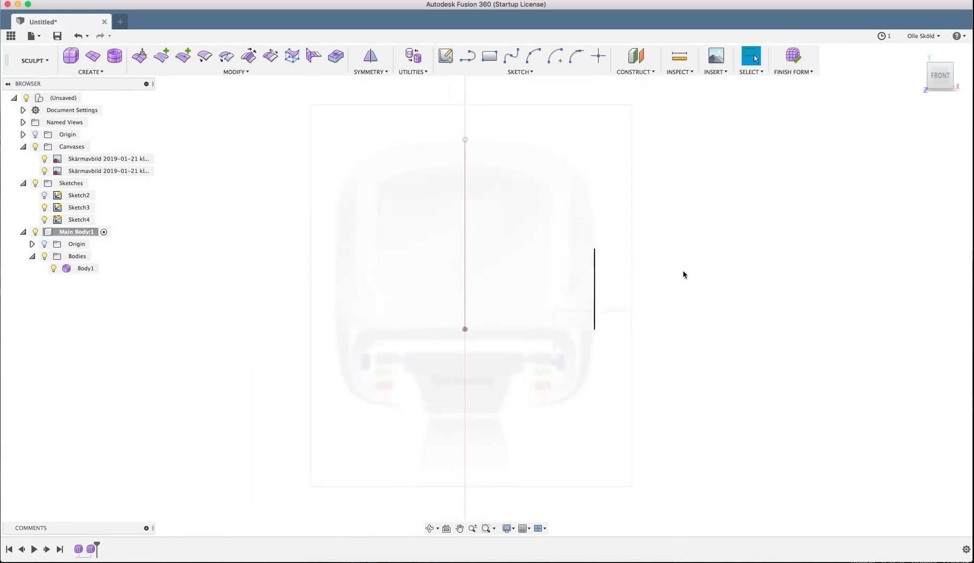
- Edit the form, shifting the plane's two bottom edges -0.30 mm in X to follow the train's side on the front canvas
mouse_move(682, 272)
middle_mouse_down("shift")
mouse_move(700, 250)
mouse_move(672, 268)
middle_mouse_up("shift")
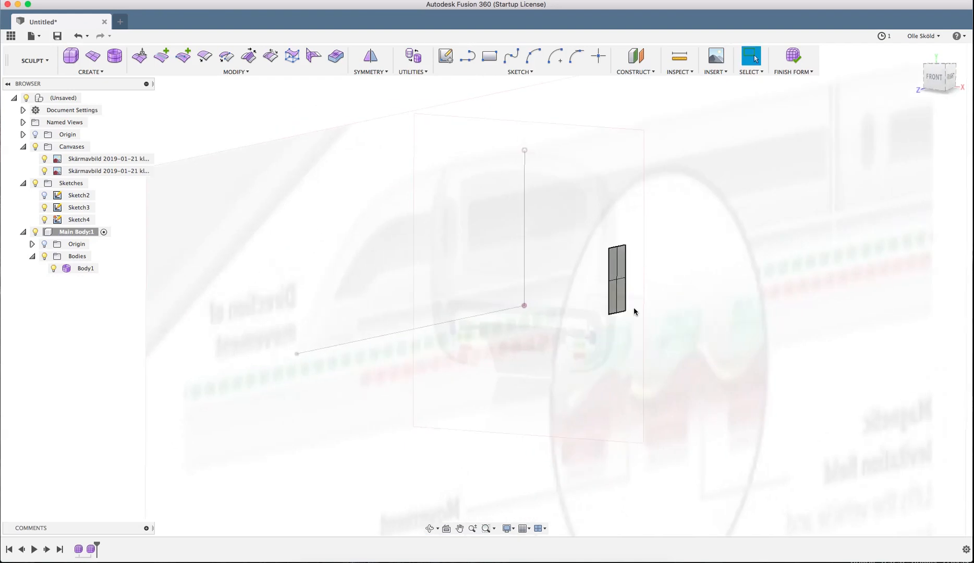
scroll(633, 307, "up", 5)
double_click(590, 321)
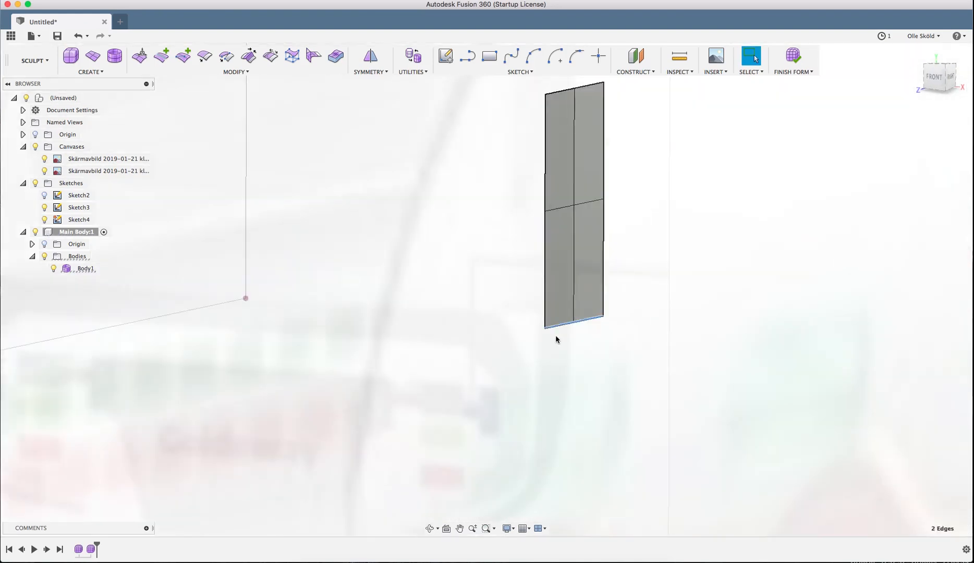
scroll(616, 233, "up", 1)
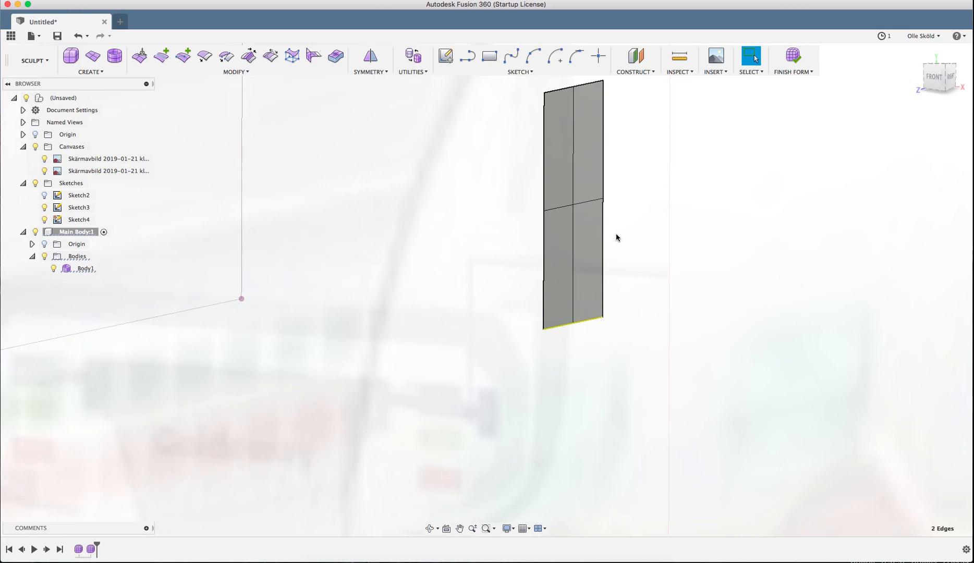
scroll(435, 250, "down", 2)
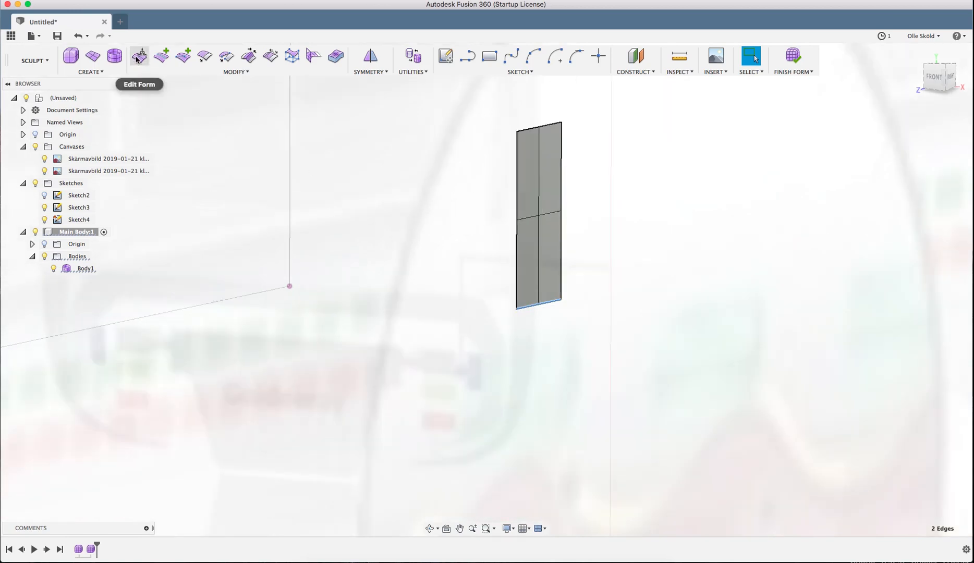
left_click(141, 61)
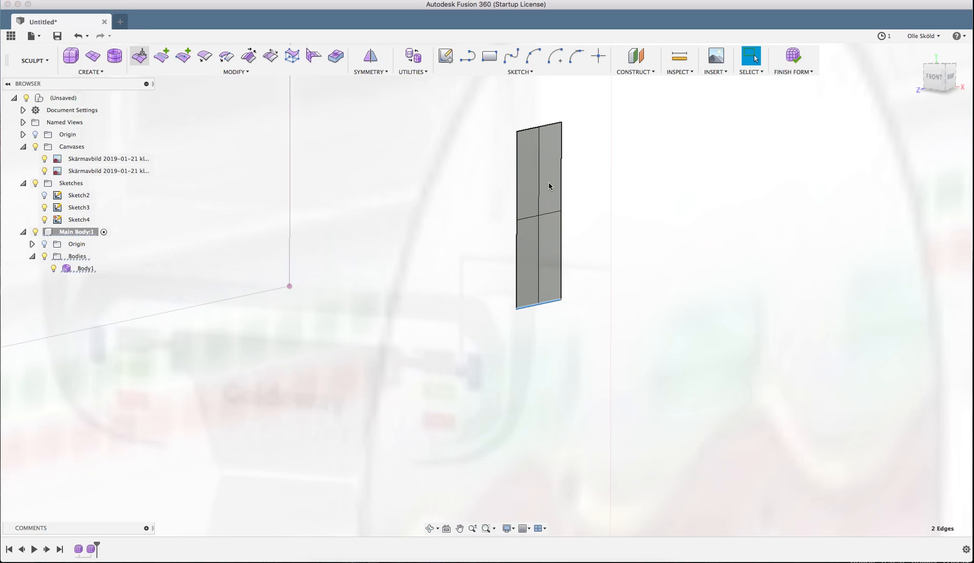
left_click(933, 77)
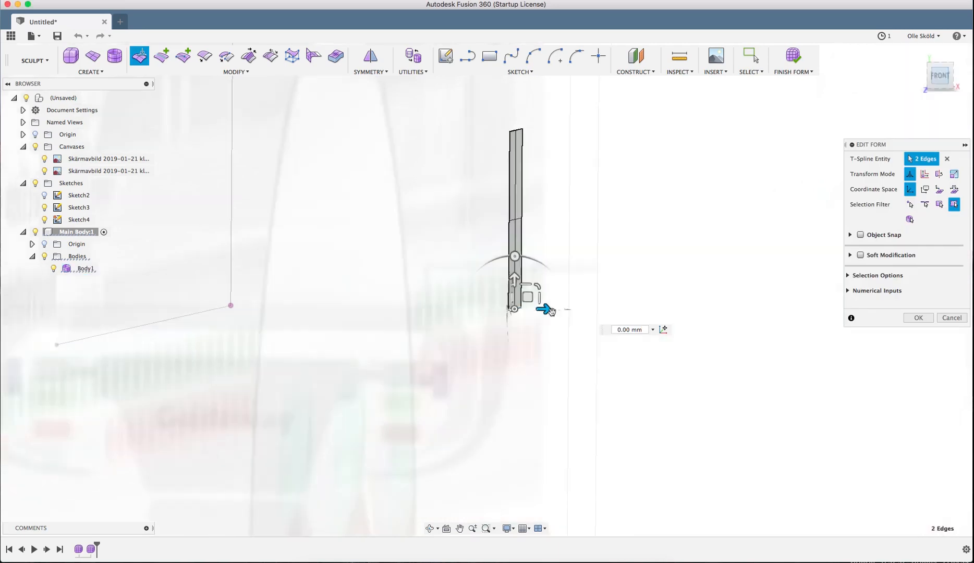
scroll(462, 320, "up", 5)
scroll(566, 372, "down", 12)
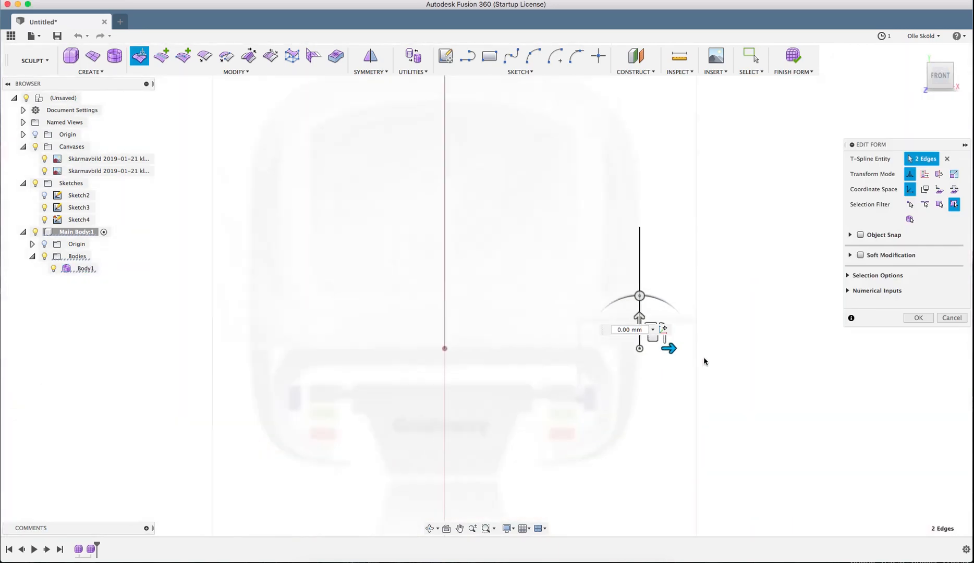
scroll(446, 355, "up", 2)
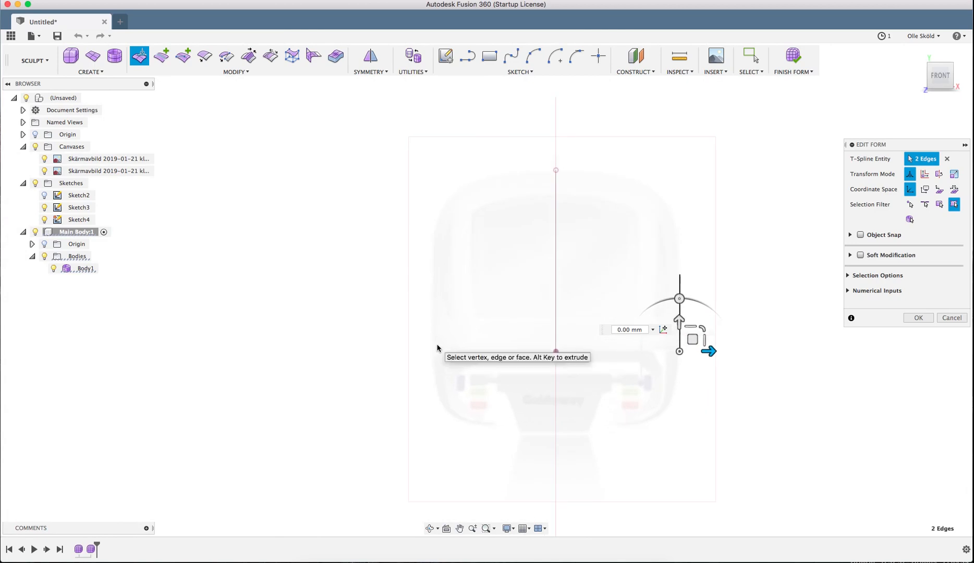
scroll(743, 358, "up", 4)
scroll(652, 354, "up", 5)
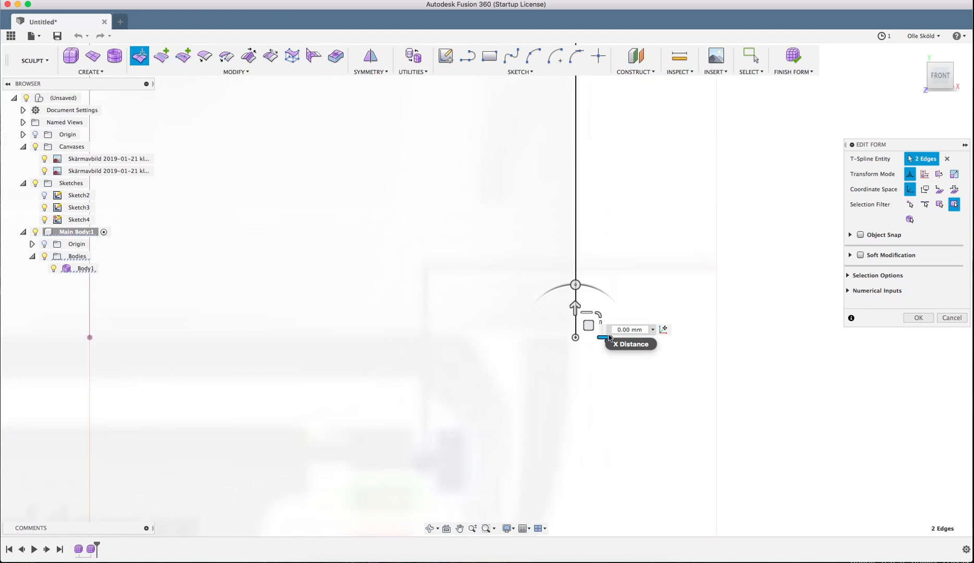
left_click_drag(552, 326, 538, 325)
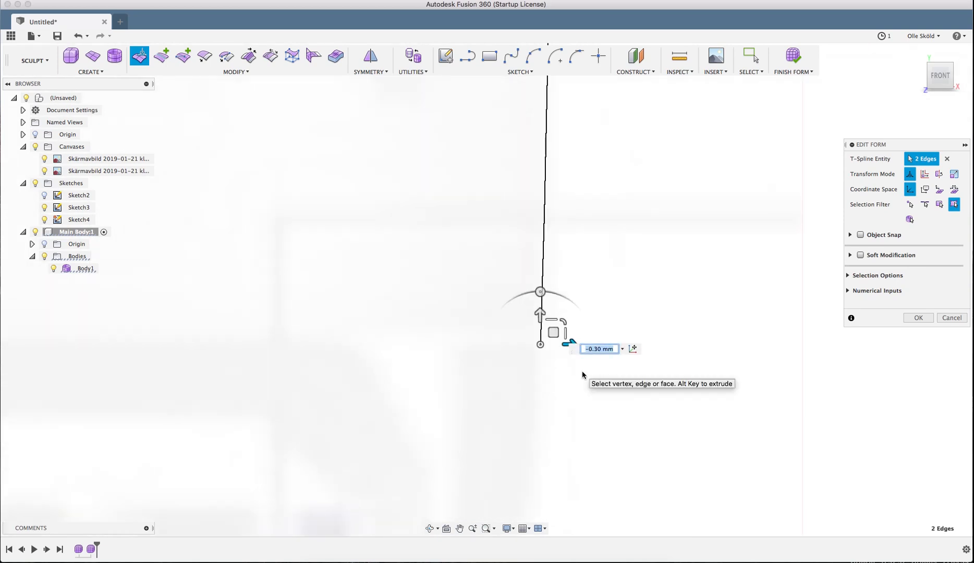
scroll(581, 373, "down", 5)
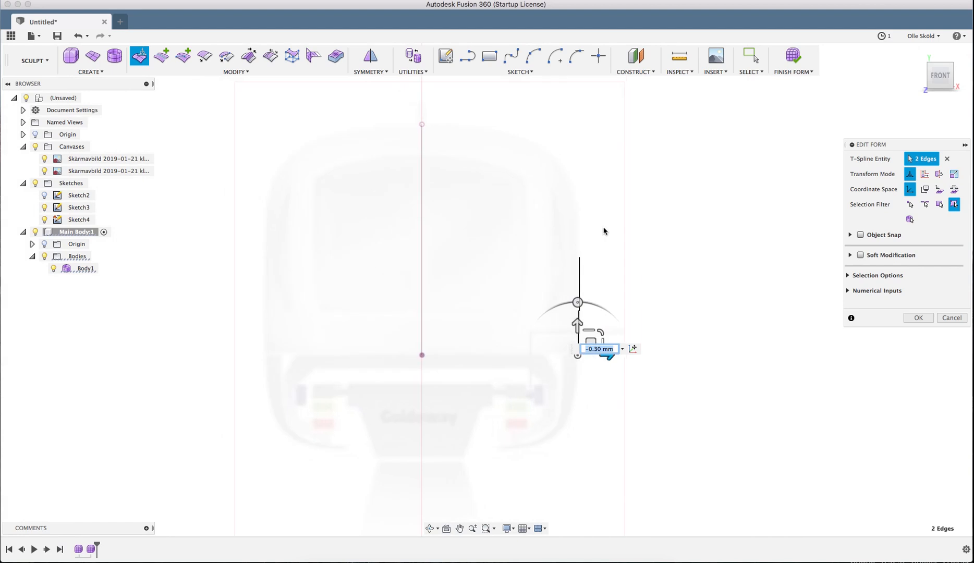
- Select the plane's two top edges for form editing and view them against the train outline from the front
middle_click_drag(604, 228, 589, 254, "shift")
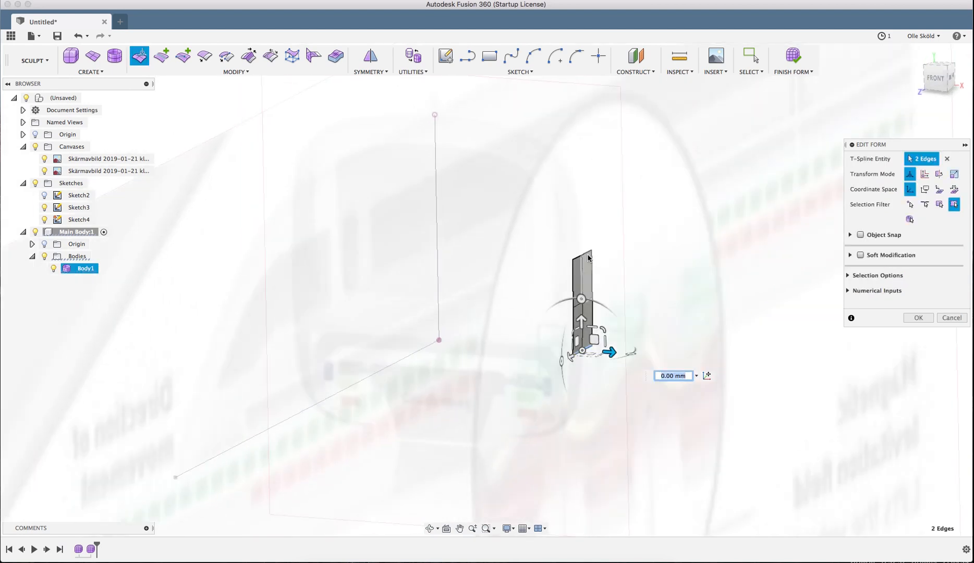
scroll(588, 256, "up", 5)
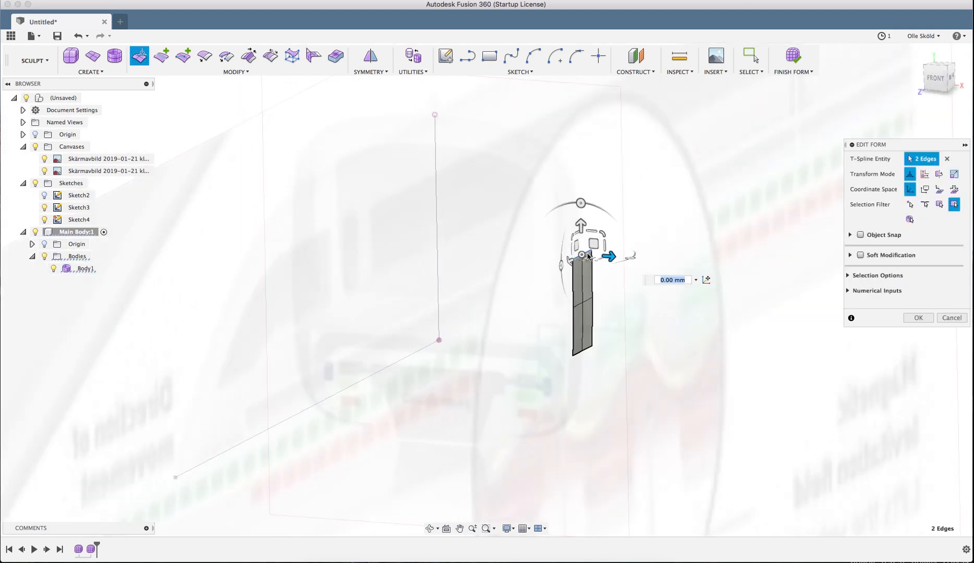
scroll(588, 255, "up", 5)
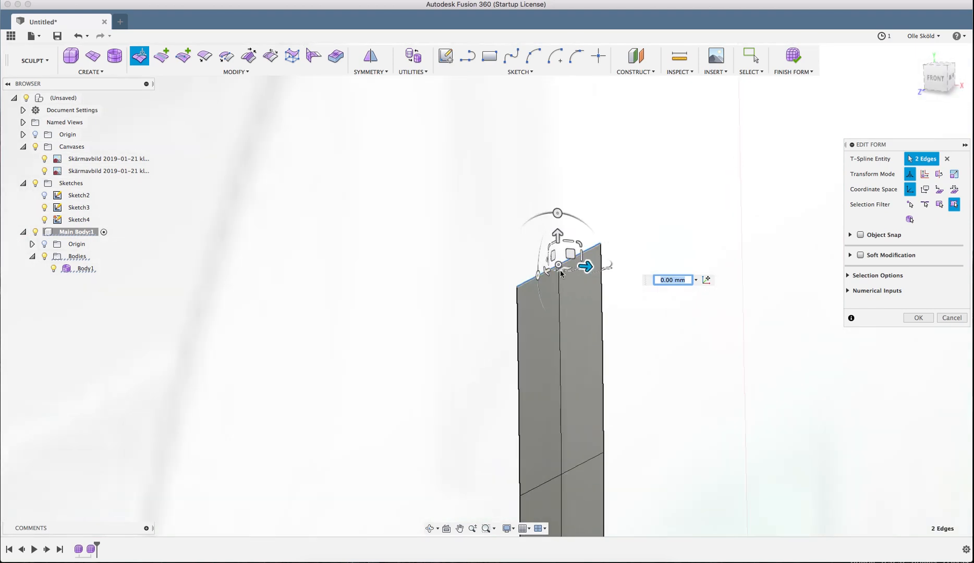
left_click(936, 82)
scroll(700, 148, "up", 3)
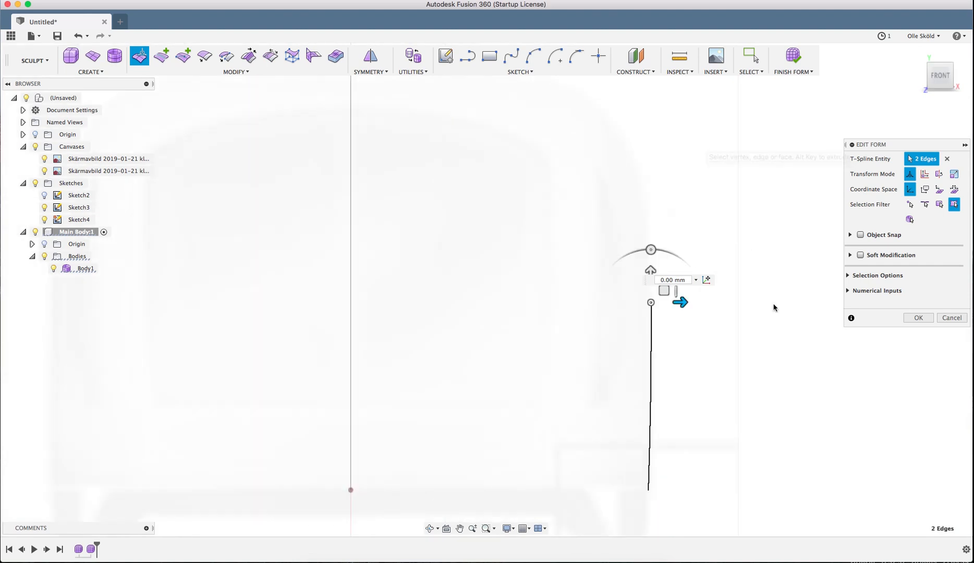
scroll(774, 306, "down", 3)
scroll(713, 184, "up", 3)
scroll(723, 231, "down", 2)
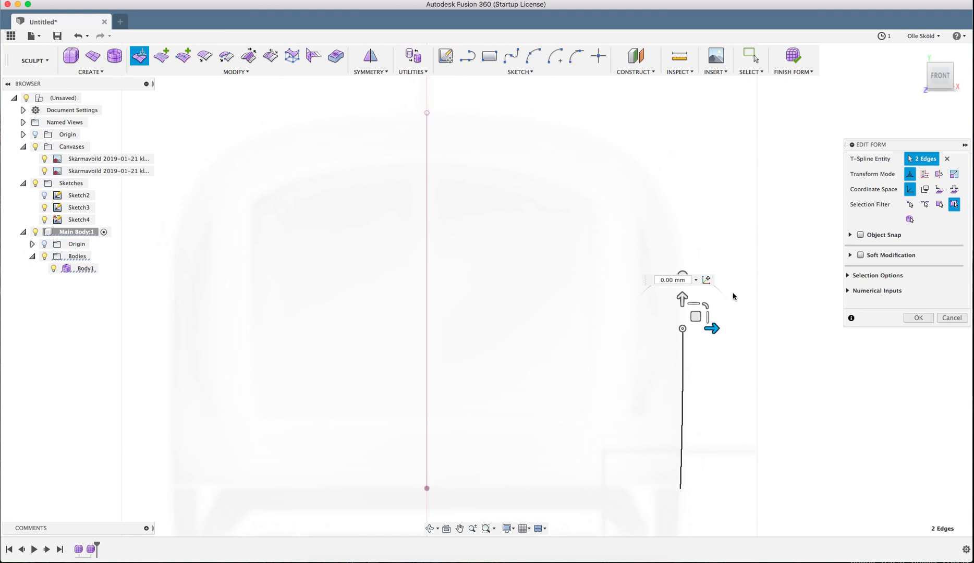
- Try to extrude the plane's top edges 8 mm upward as a new row of faces, and undo it
mouse_move(729, 251)
middle_mouse_down("shift")
mouse_move(734, 244)
mouse_move(717, 249)
middle_mouse_up("shift")
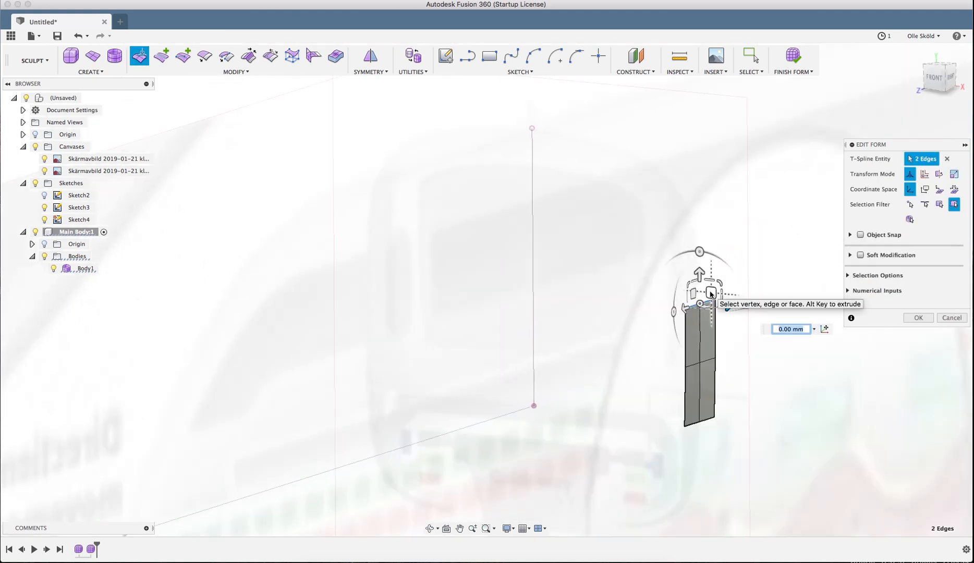
mouse_move(700, 278)
left_mouse_down()
mouse_move(700, 259)
mouse_move(702, 275)
left_mouse_up()
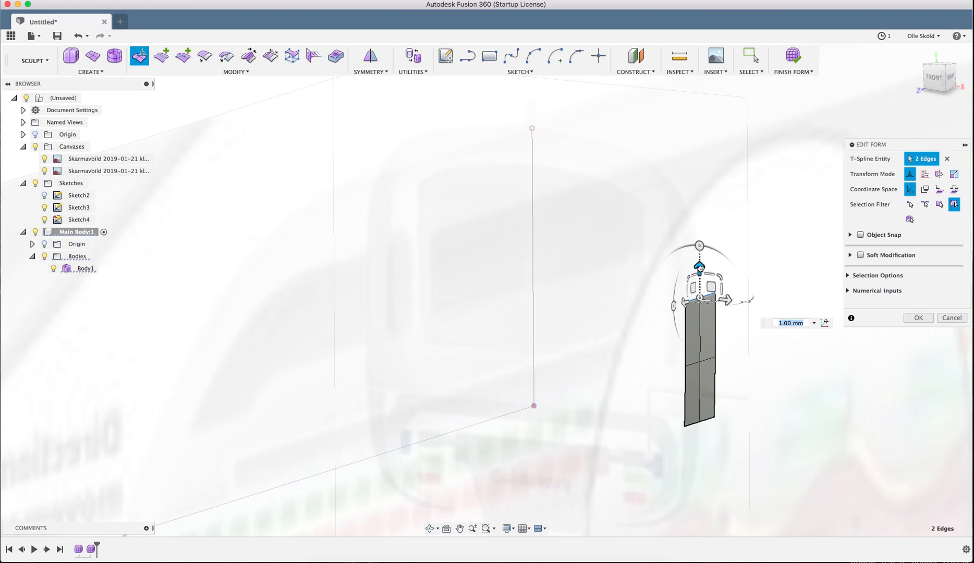
left_click_drag(699, 267, 700, 227)
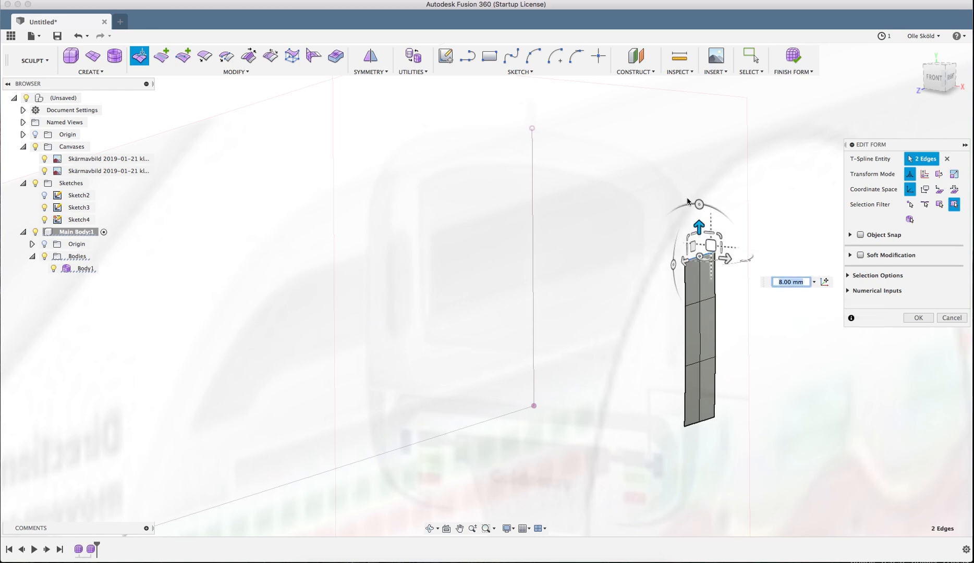
scroll(644, 198, "down", 1)
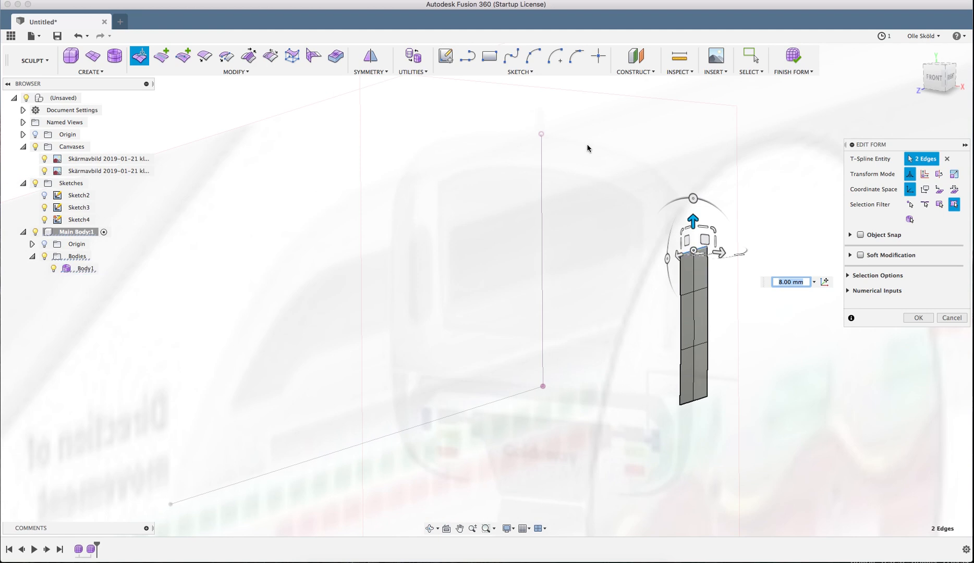
scroll(776, 155, "up", 1)
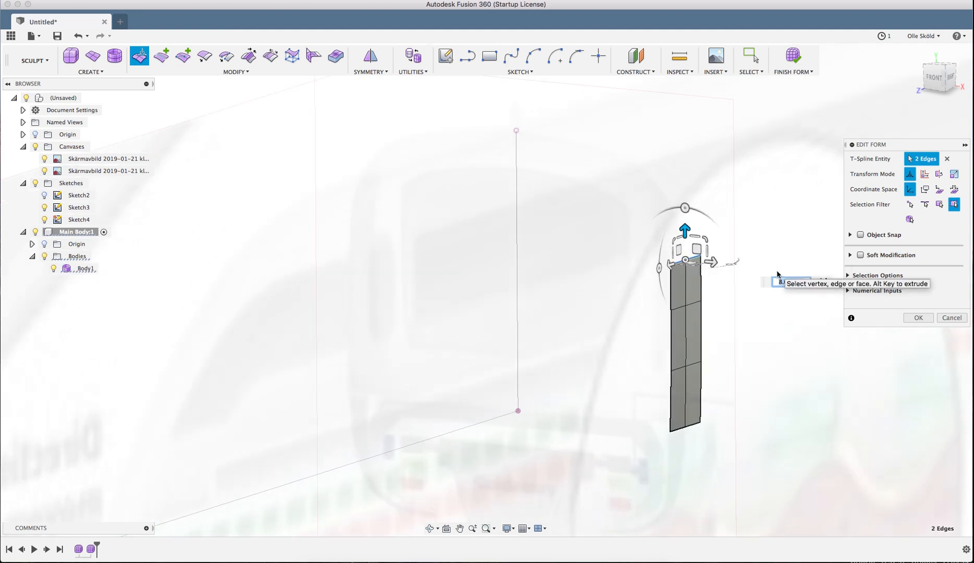
key("super+z")
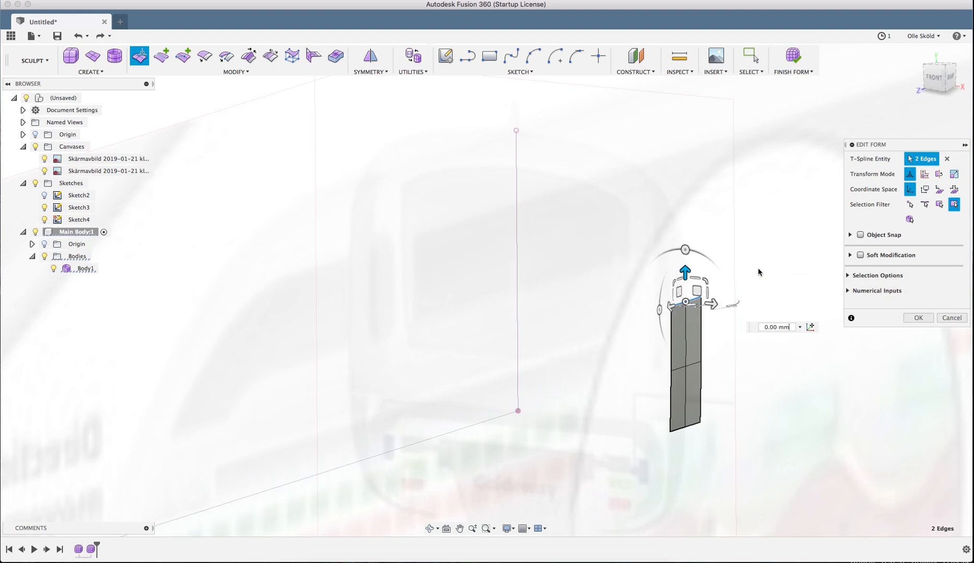
- Extrude the top edges repeatedly along the train's roof outline to the centreline, ending about -32.05 mm in X and 25.66 mm in Y
left_click(934, 77)
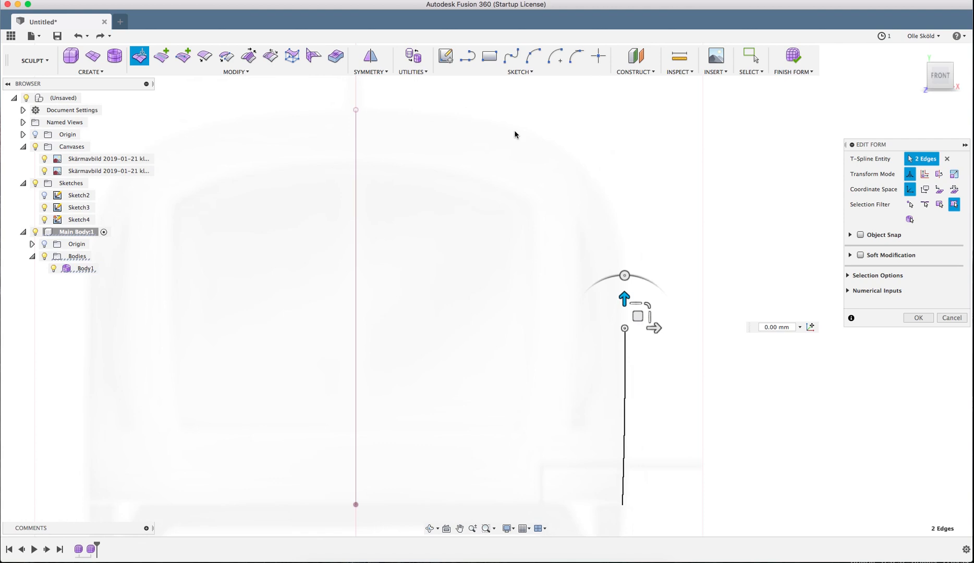
scroll(499, 121, "up", 3)
scroll(498, 120, "up", 2)
scroll(502, 131, "down", 1)
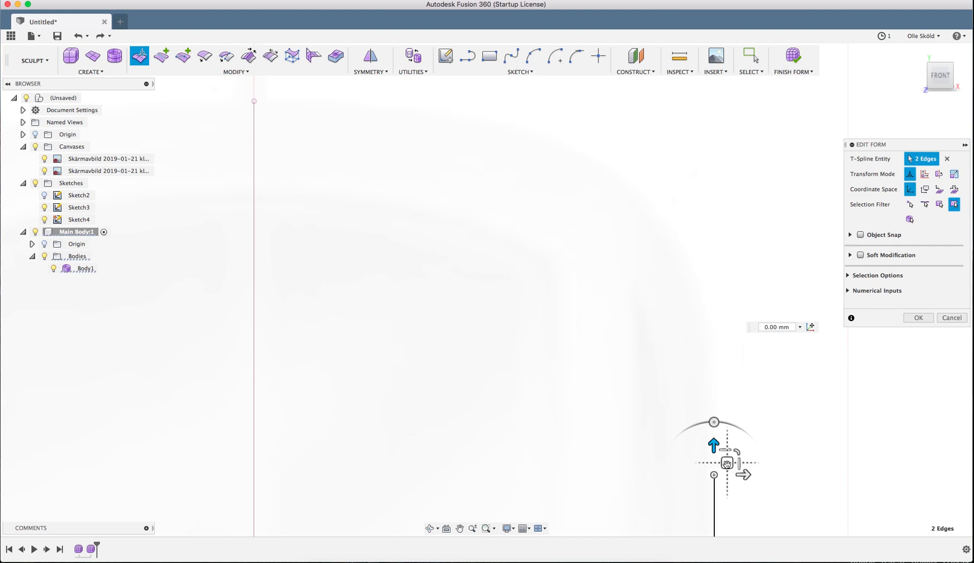
left_click_drag(727, 463, 720, 354)
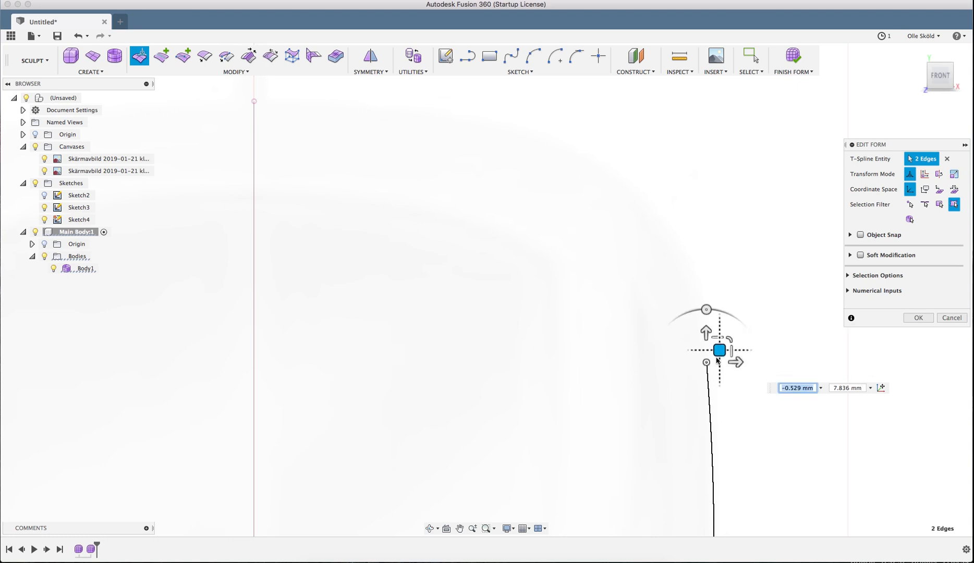
left_click_drag(720, 354, 267, 96)
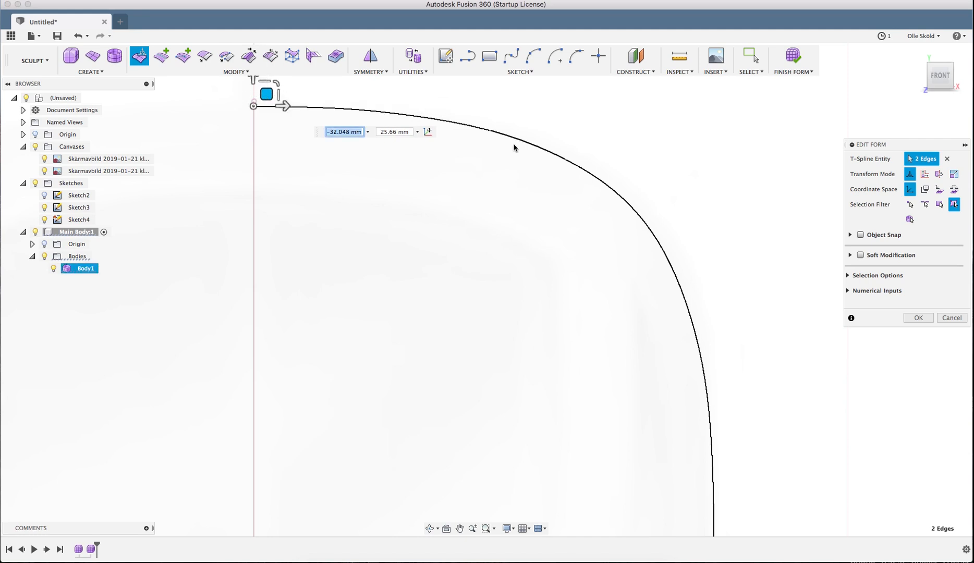
scroll(594, 132, "down", 5)
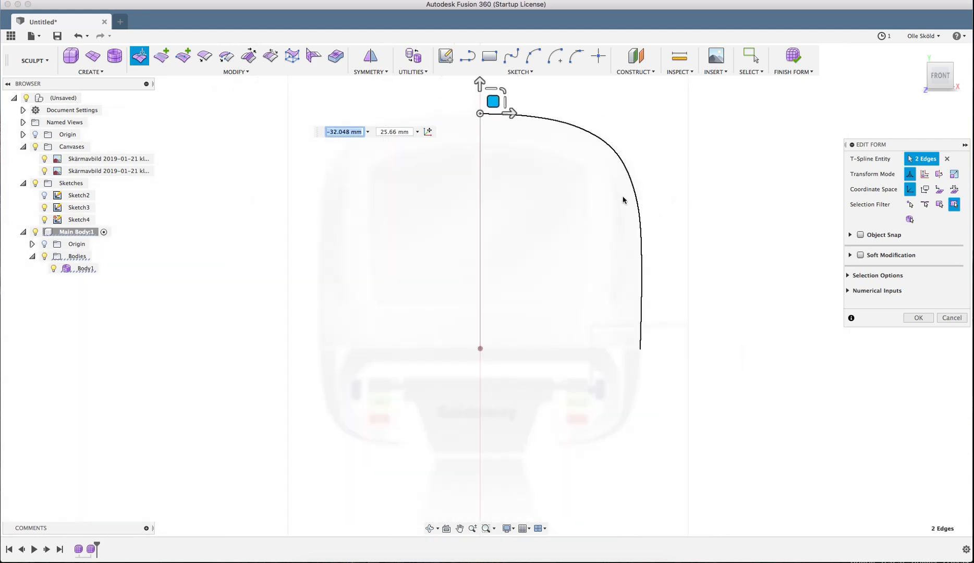
scroll(622, 200, "down", 5)
scroll(607, 240, "up", 3)
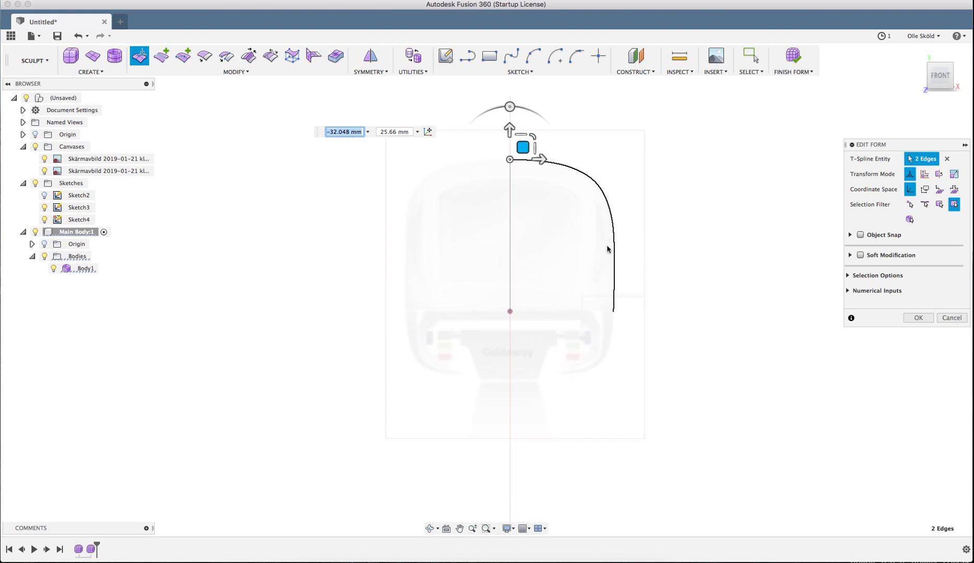
scroll(608, 259, "up", 2)
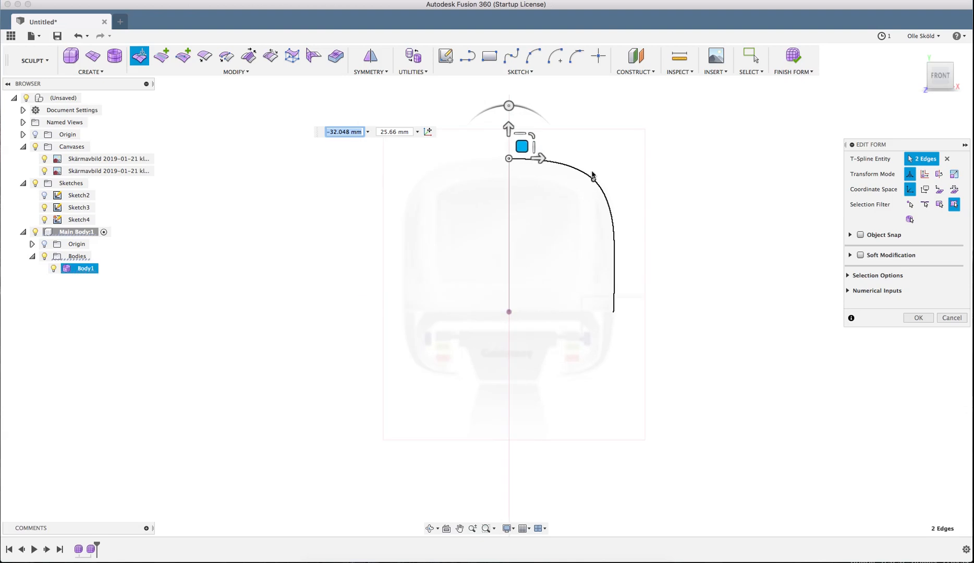
- Examine the extruded half profile against the train outline on the front canvas
scroll(586, 187, "up", 2)
scroll(557, 169, "down", 3)
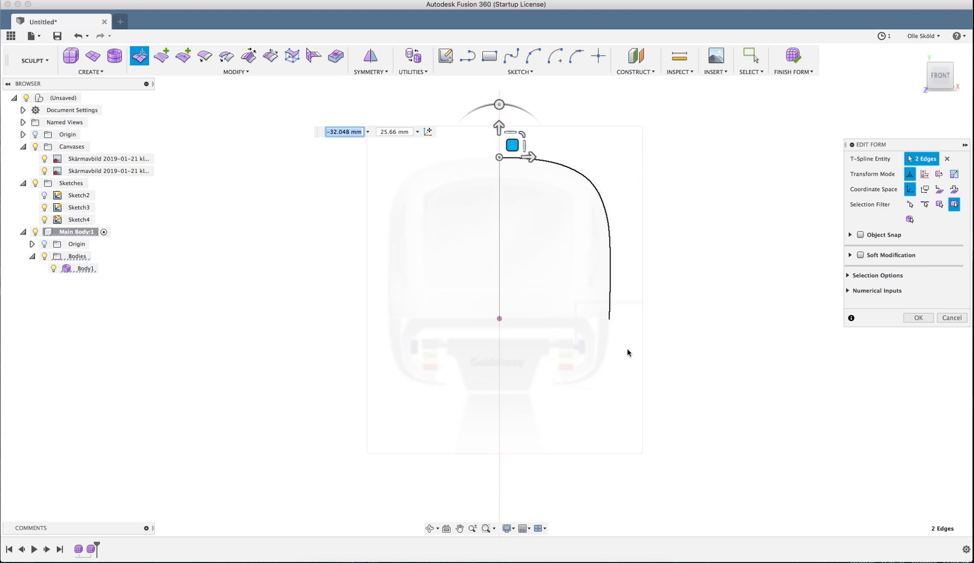
middle_click_drag(628, 349, 669, 271, "shift")
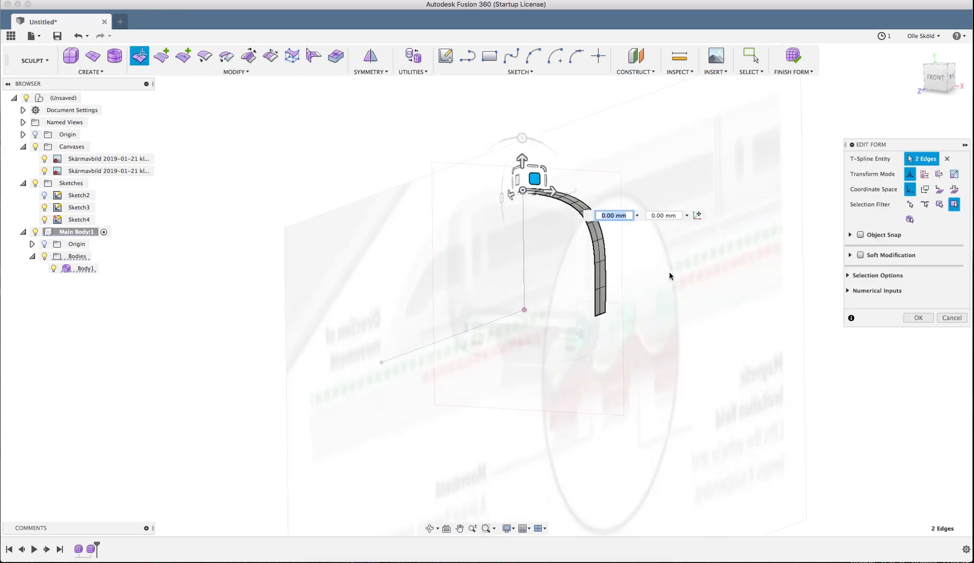
left_click(916, 318)
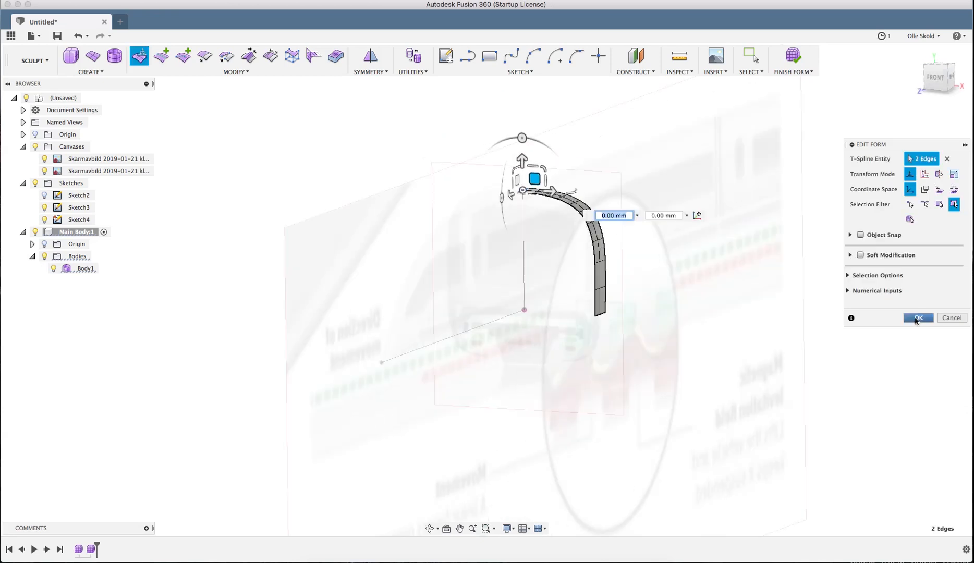
middle_click_drag(643, 265, 679, 254, "shift")
left_click(939, 78)
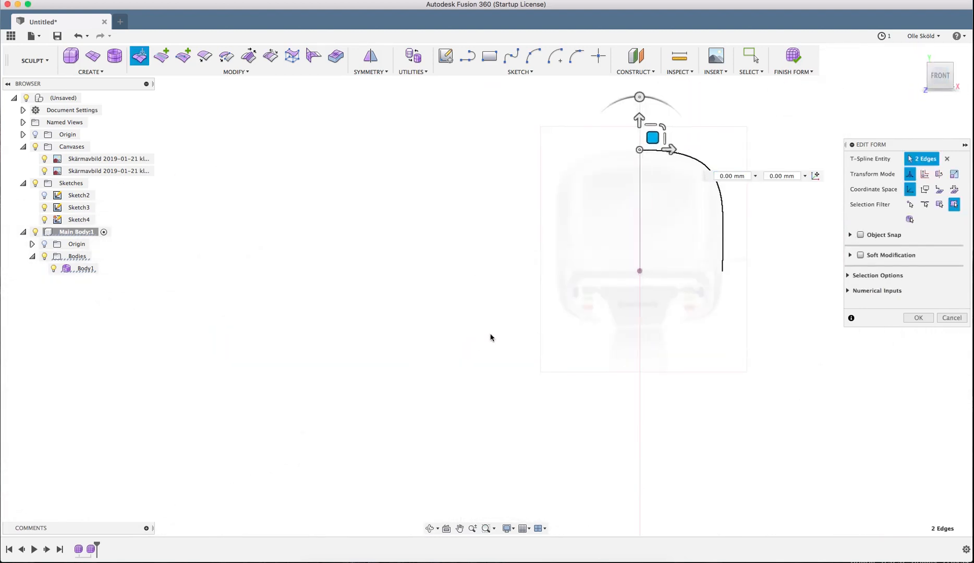
scroll(740, 141, "up", 5)
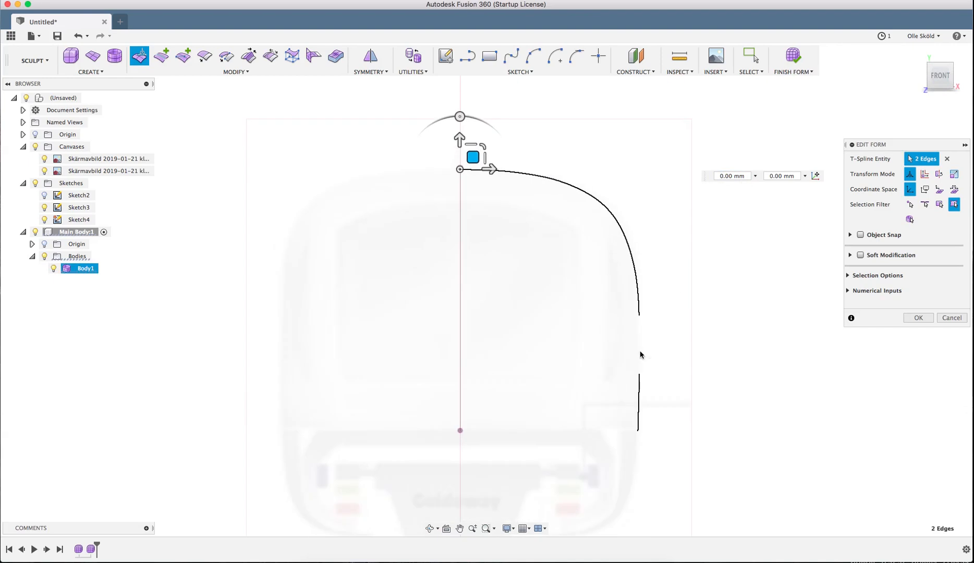
scroll(624, 217, "down", 2)
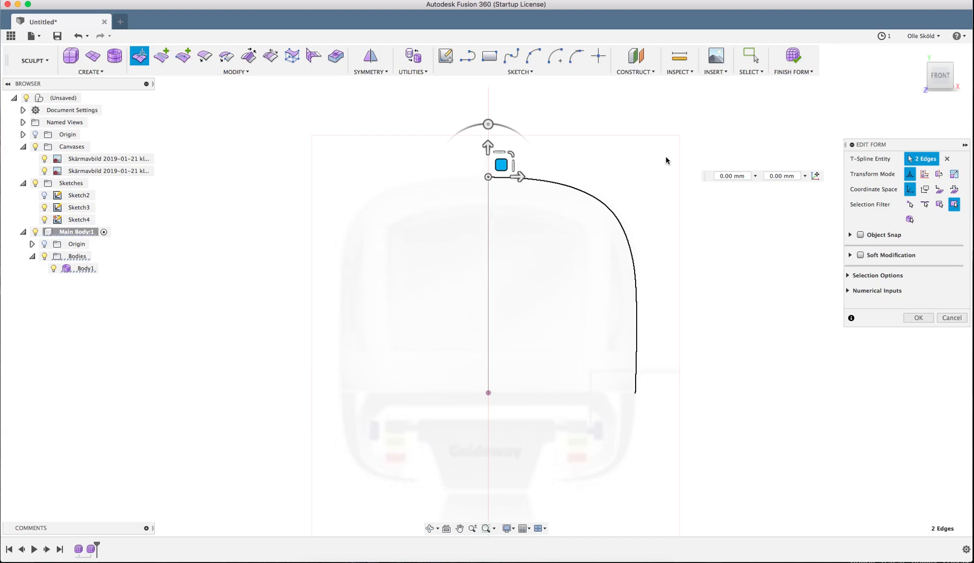
- Select the form's rear edge loop and examine the form from the right against the side canvas
middle_click_drag(667, 158, 703, 215, "shift")
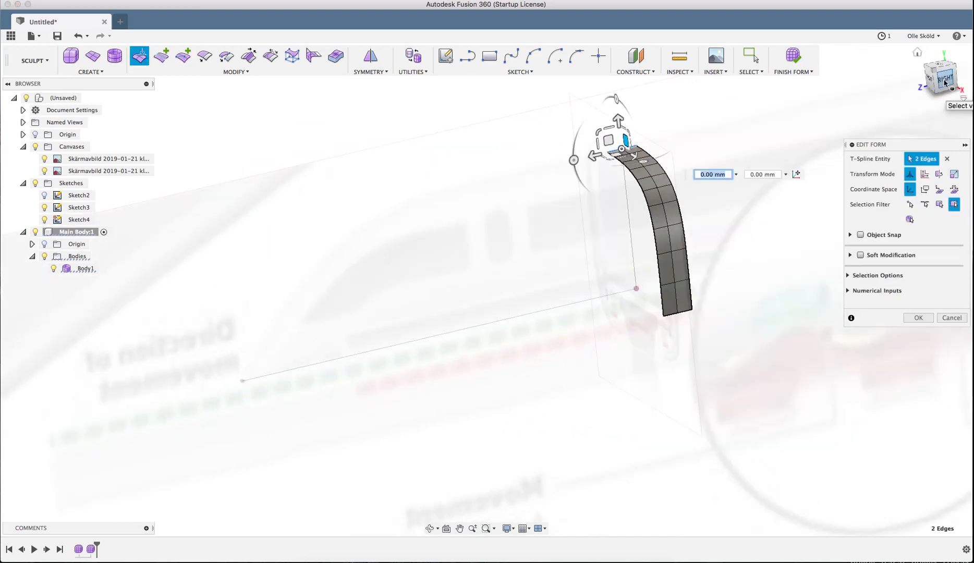
middle_click_drag(322, 365, 485, 342, "shift")
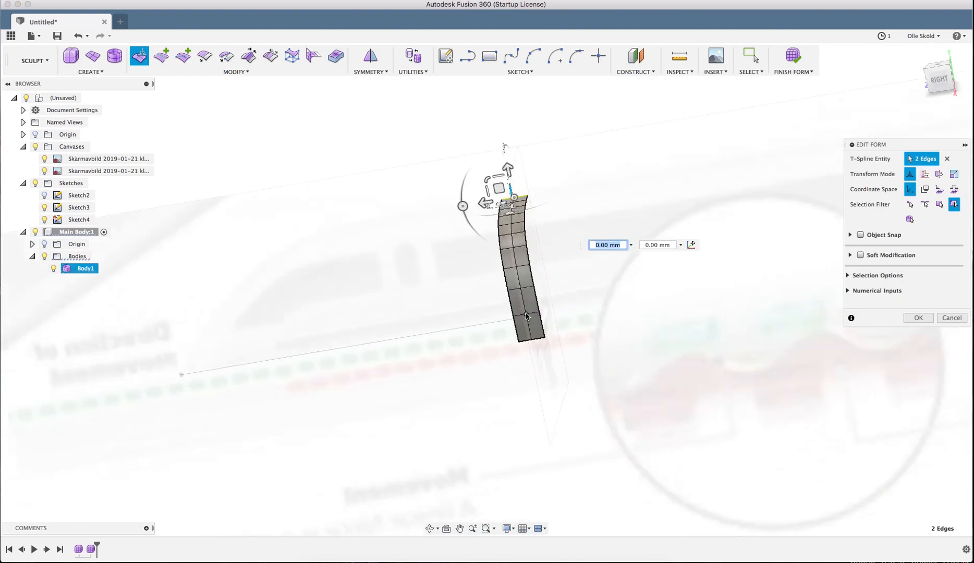
scroll(526, 315, "up", 3)
double_click(540, 294)
scroll(454, 282, "down", 5)
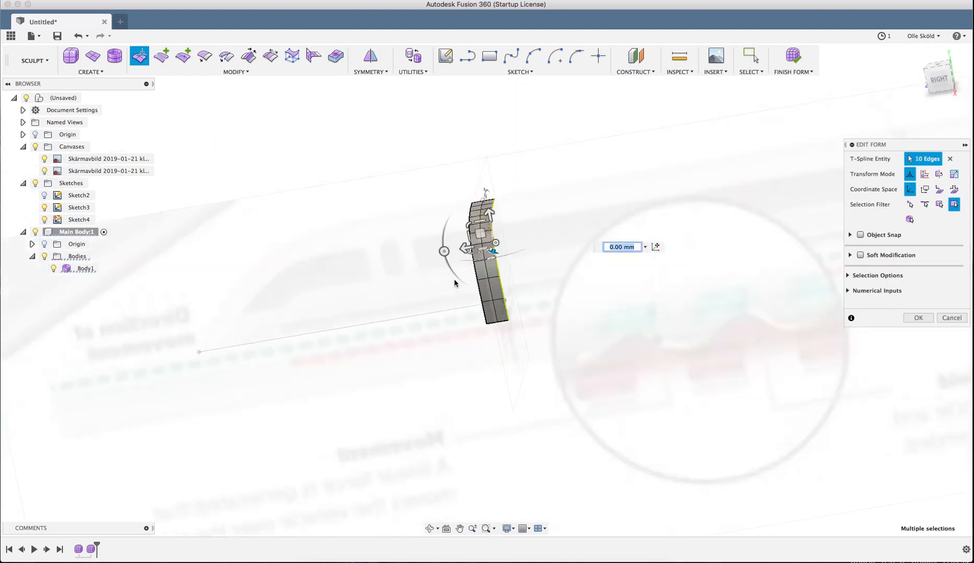
left_click(939, 79)
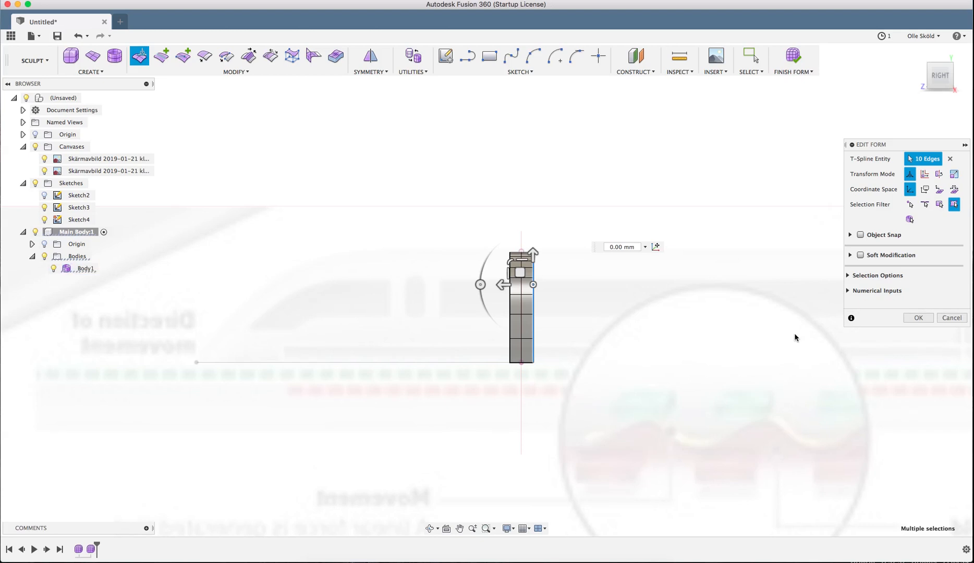
scroll(481, 316, "up", 5)
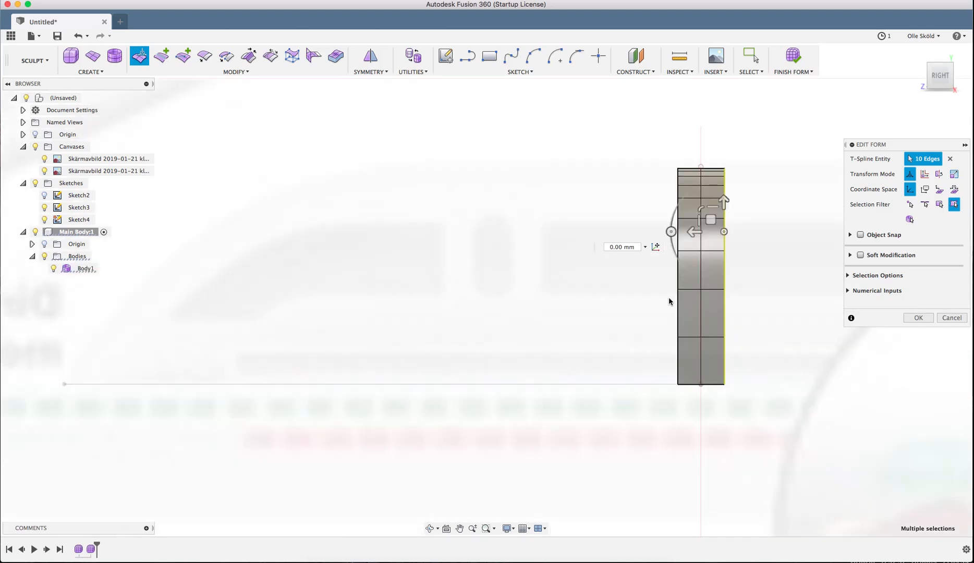
- Try to move a single front edge of the form 20 mm towards the nose, and undo it
left_click(678, 324)
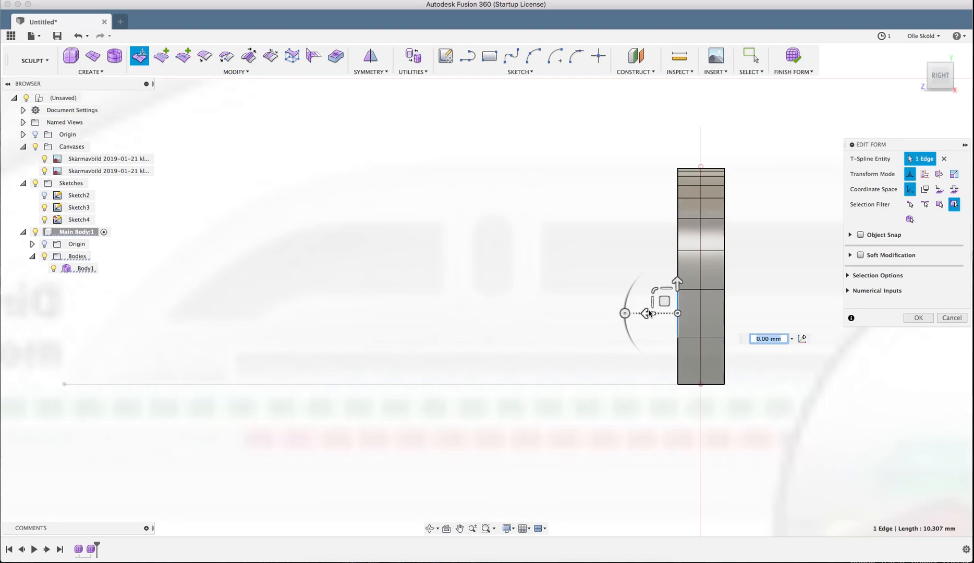
left_click_drag(648, 313, 558, 319)
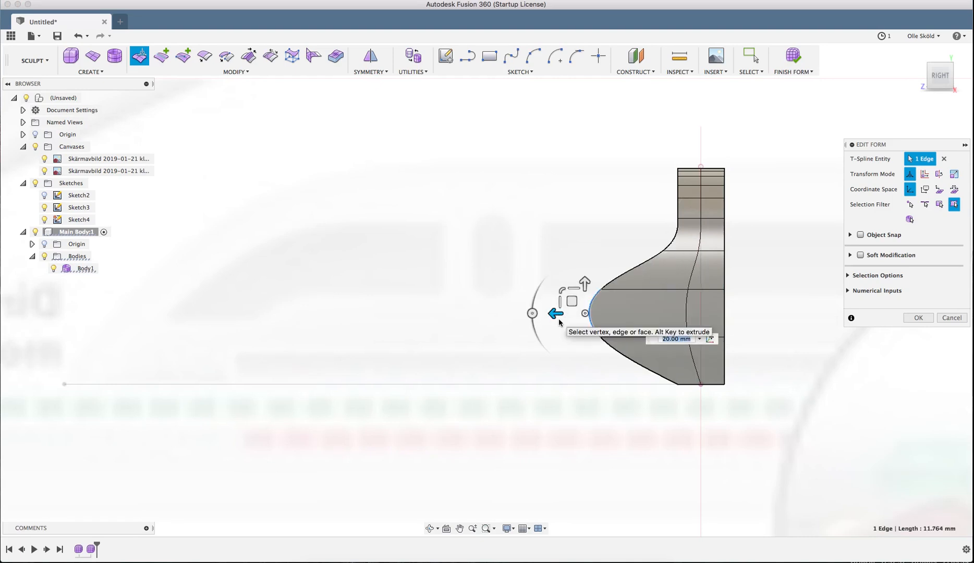
key("super+z")
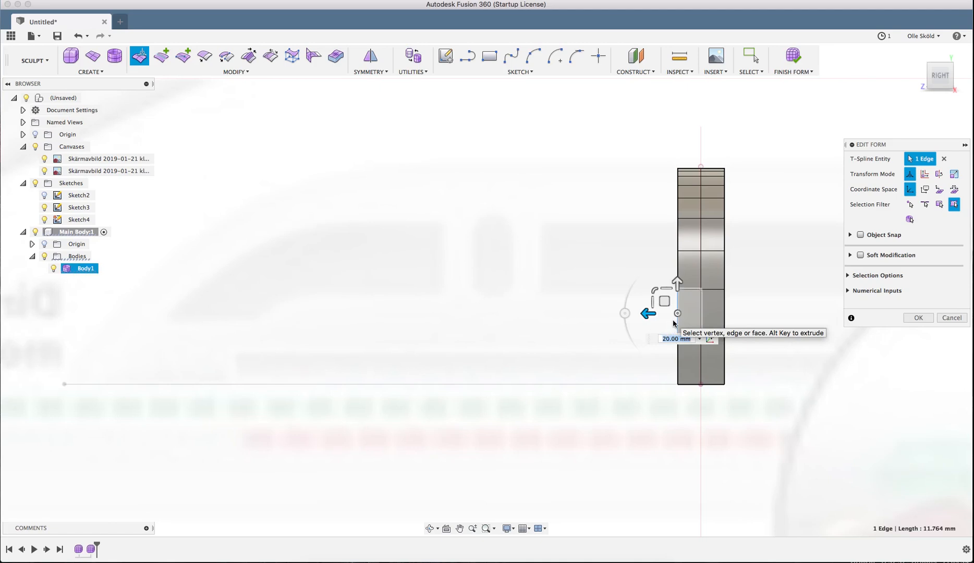
- Select the form's entire front edge loop and move it 49 mm towards the nose
double_click(677, 356)
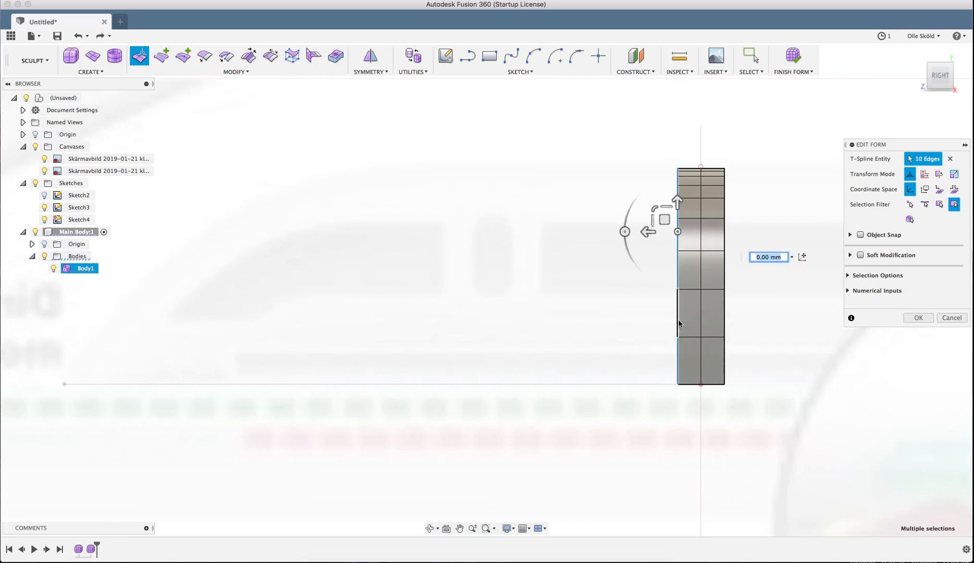
left_click_drag(649, 236, 422, 244)
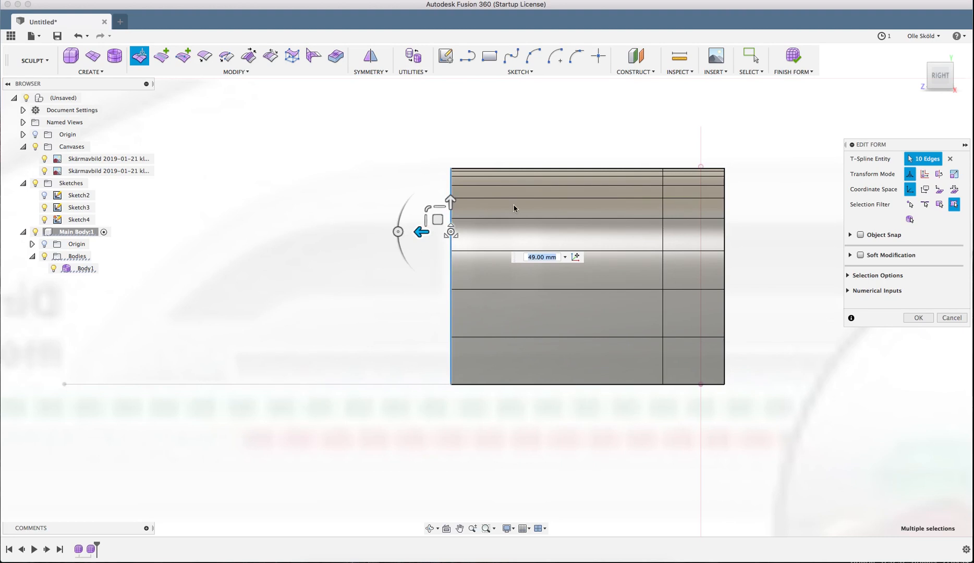
scroll(517, 207, "down", 2)
scroll(726, 247, "down", 3)
scroll(360, 193, "up", 3)
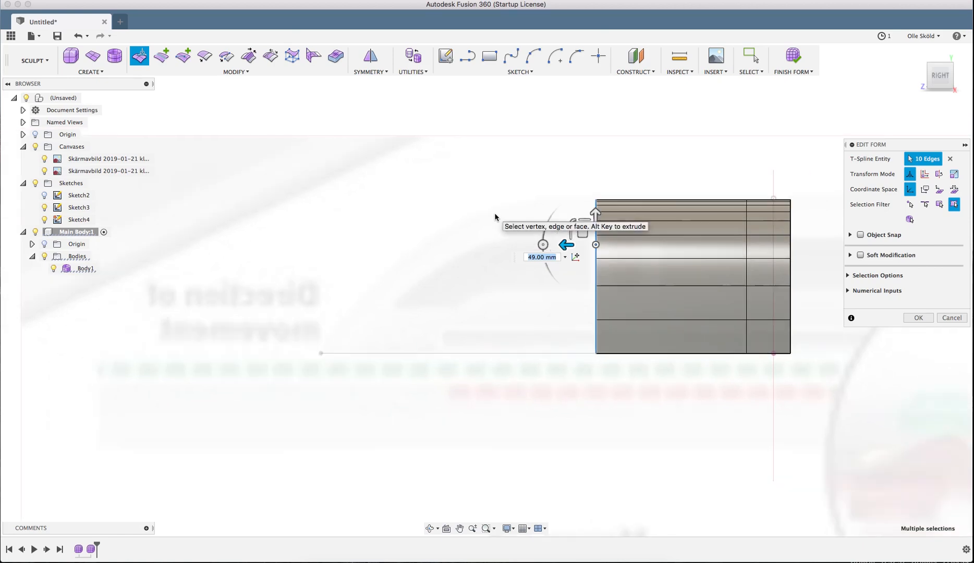
- Extrude the front edge loop 20 mm towards the nose, and move the edge loop just behind it 10 mm in the same direction
mouse_move(494, 213)
middle_mouse_down("shift")
mouse_move(513, 229)
mouse_move(507, 220)
middle_mouse_up("shift")
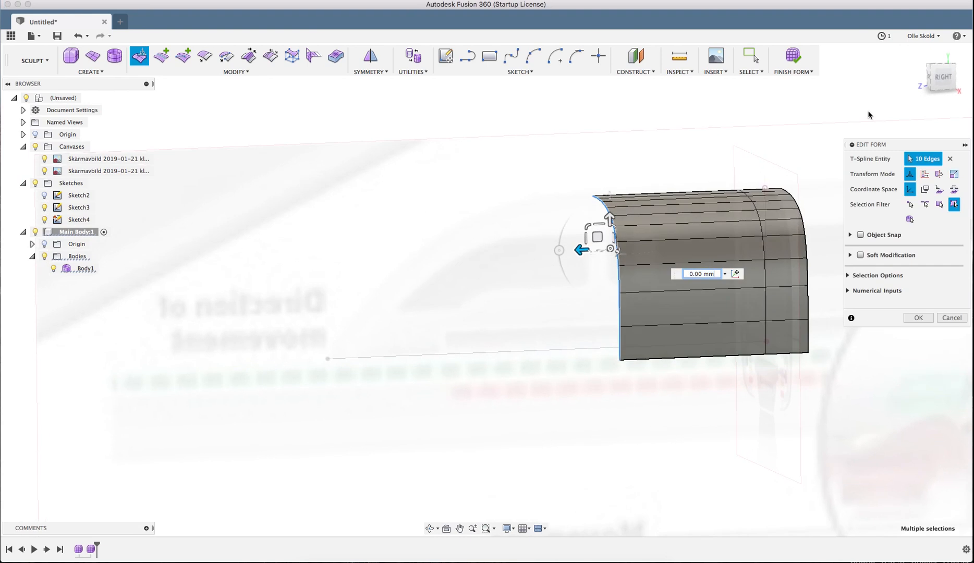
left_click(942, 78)
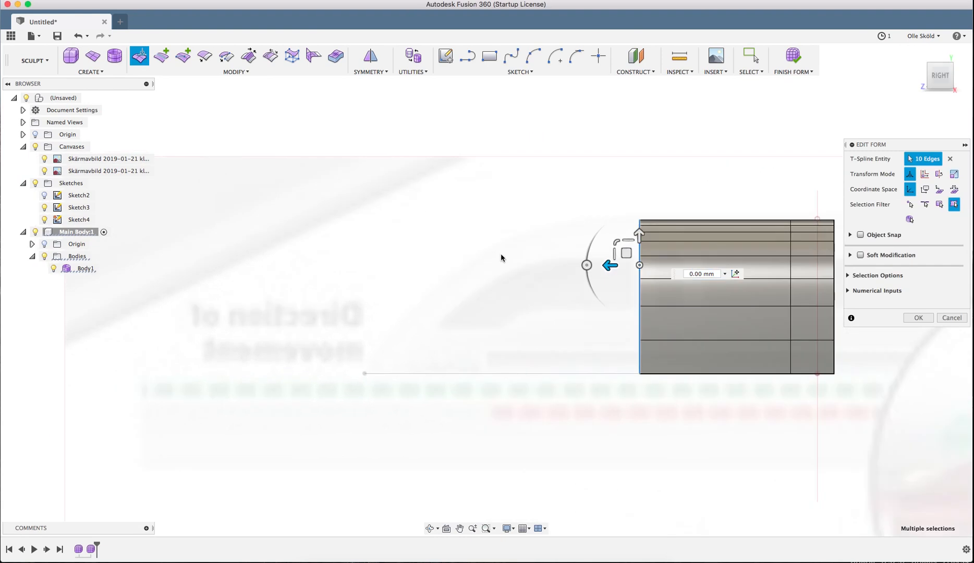
scroll(531, 273, "up", 1)
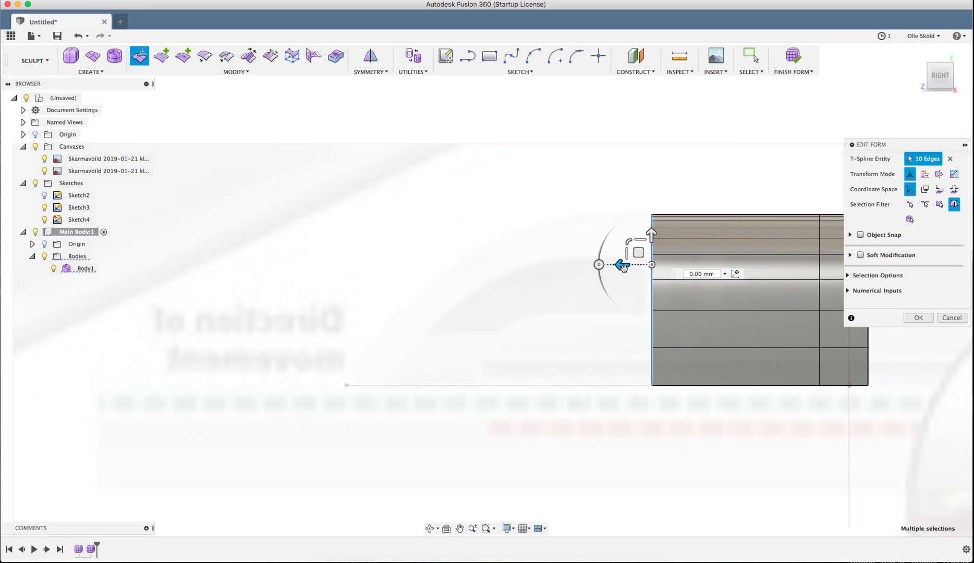
left_click_drag(622, 266, 549, 267)
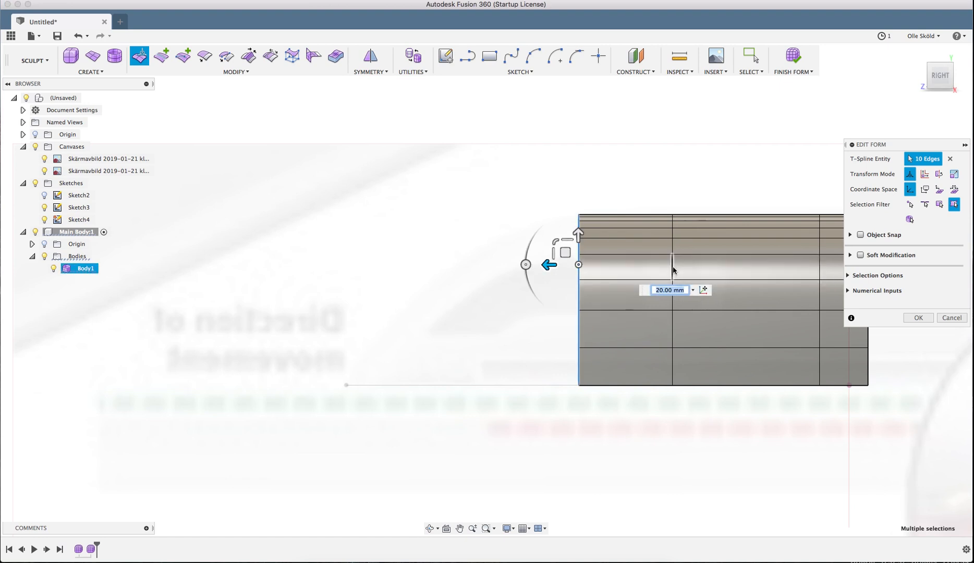
left_click(672, 270)
left_click_drag(632, 265, 608, 272)
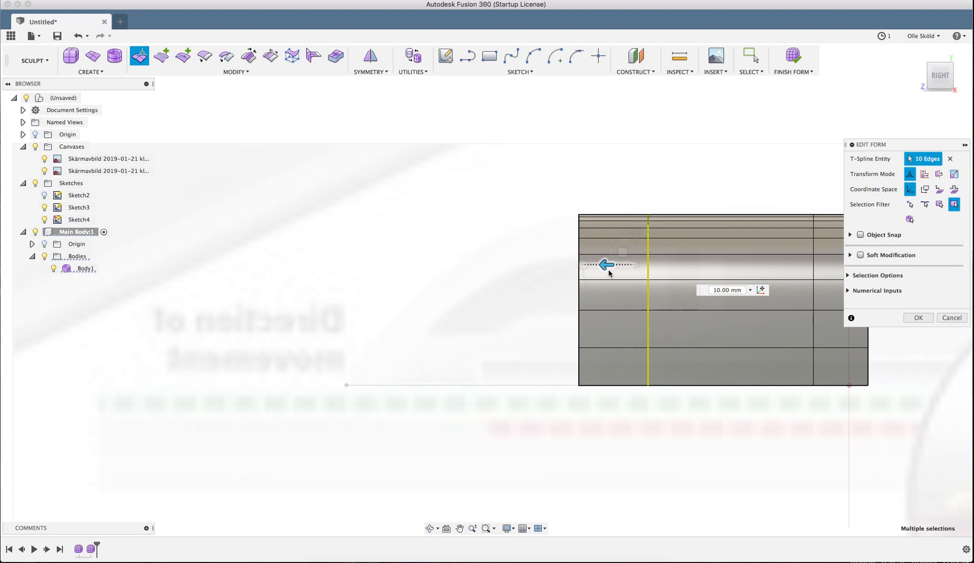
- Select the front loop's nine edges above the bottom one and shift them -1.295 mm vertically towards the roof outline on the side canvas
scroll(578, 292, "down", 1)
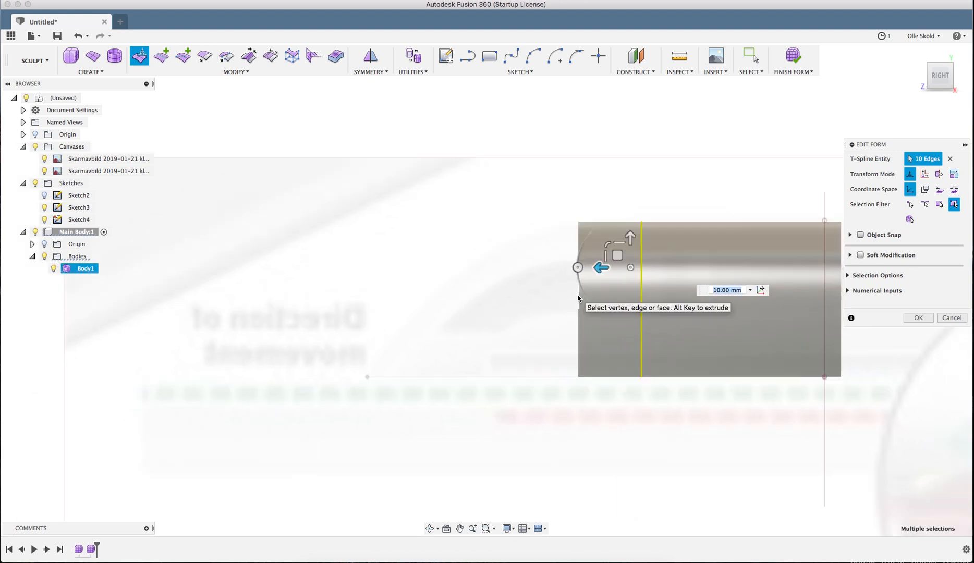
scroll(589, 240, "down", 2)
middle_click_drag(595, 213, 605, 219, "shift")
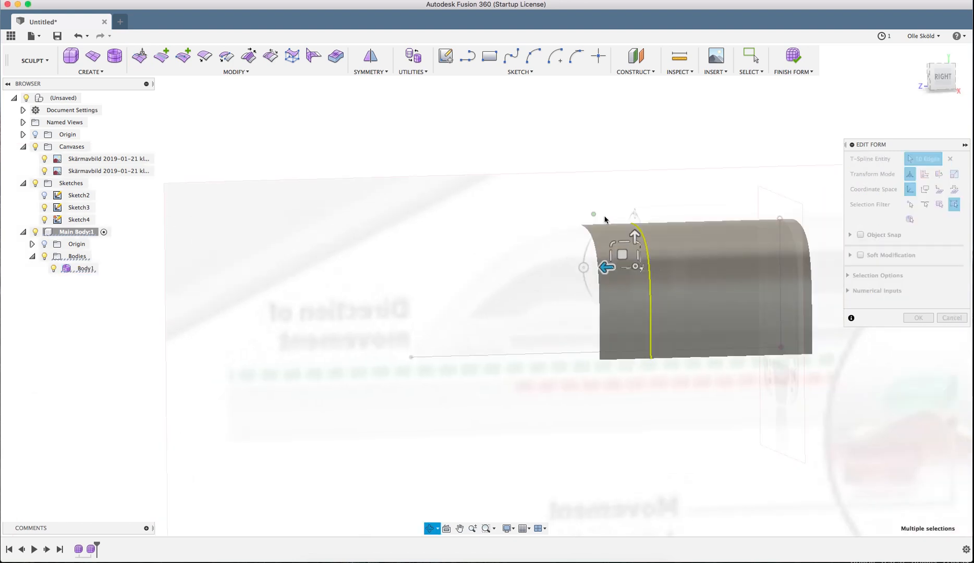
scroll(605, 219, "up", 2)
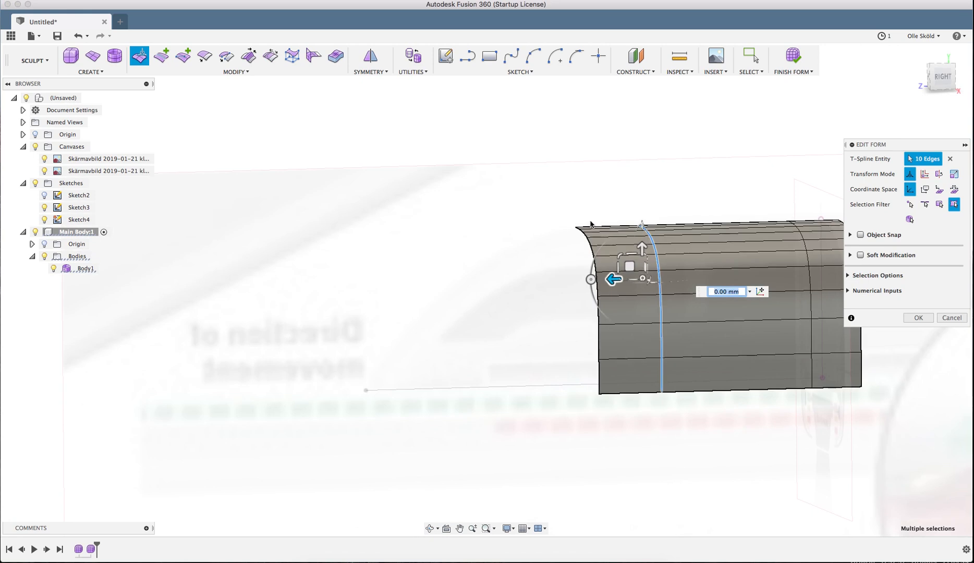
left_click_drag(560, 214, 606, 366)
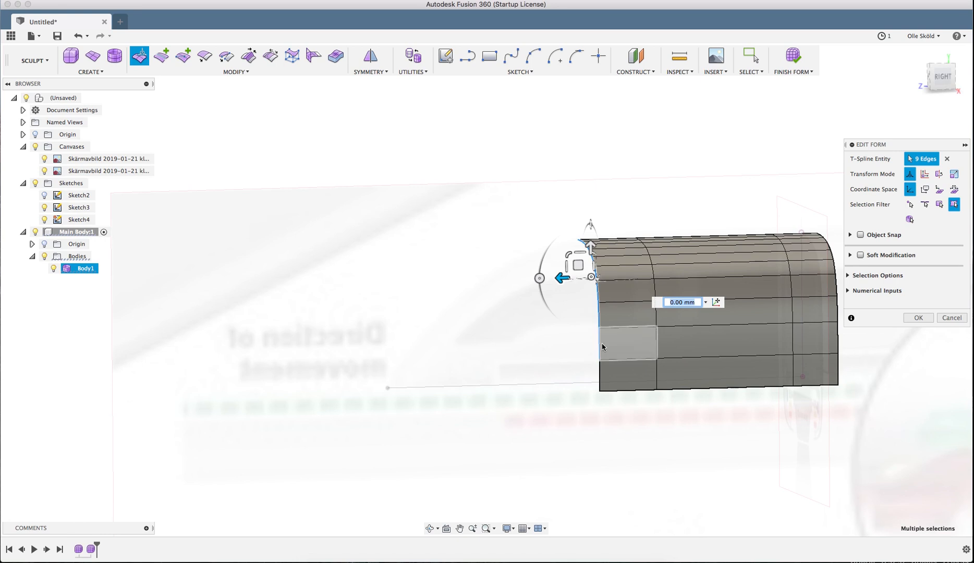
left_click(943, 79)
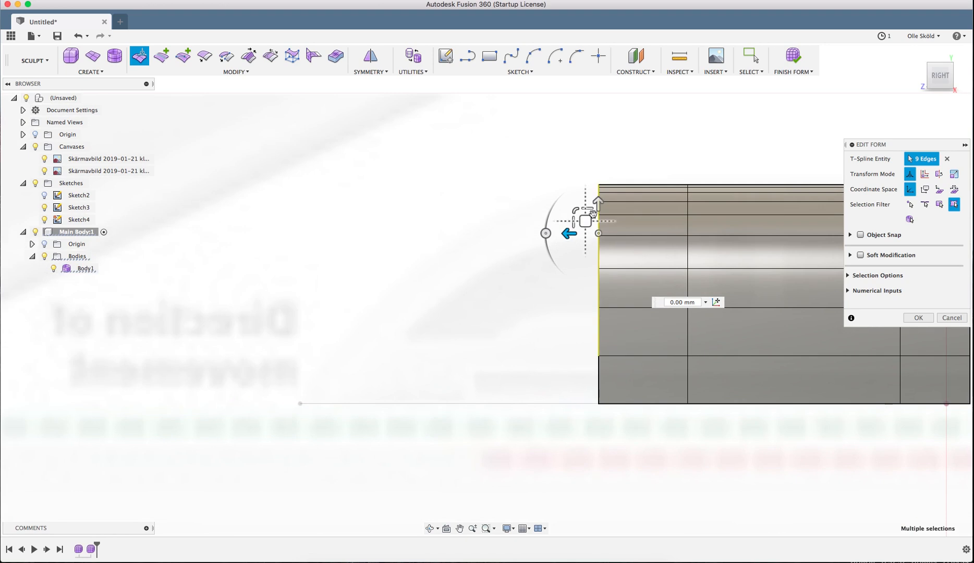
left_click_drag(585, 221, 586, 229)
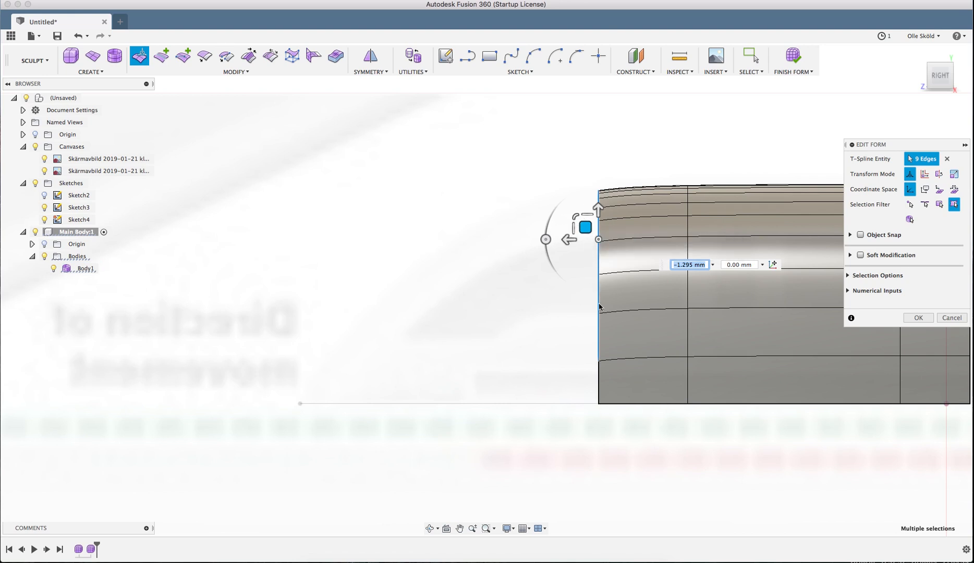
- Try to extrude the whole front edge loop about 9.82 mm towards the nose with the free planar move, and undo it
double_click(600, 385)
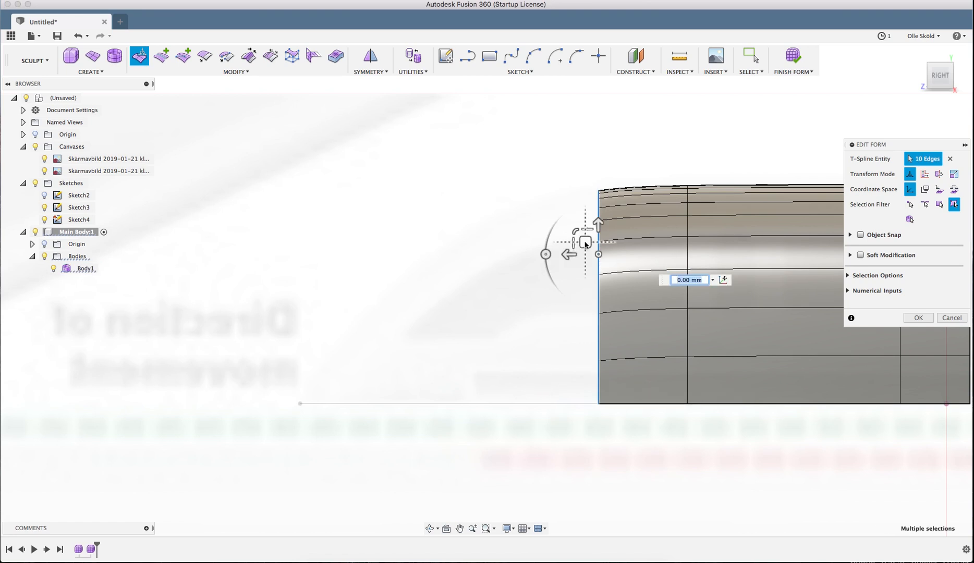
left_click_drag(585, 243, 539, 243)
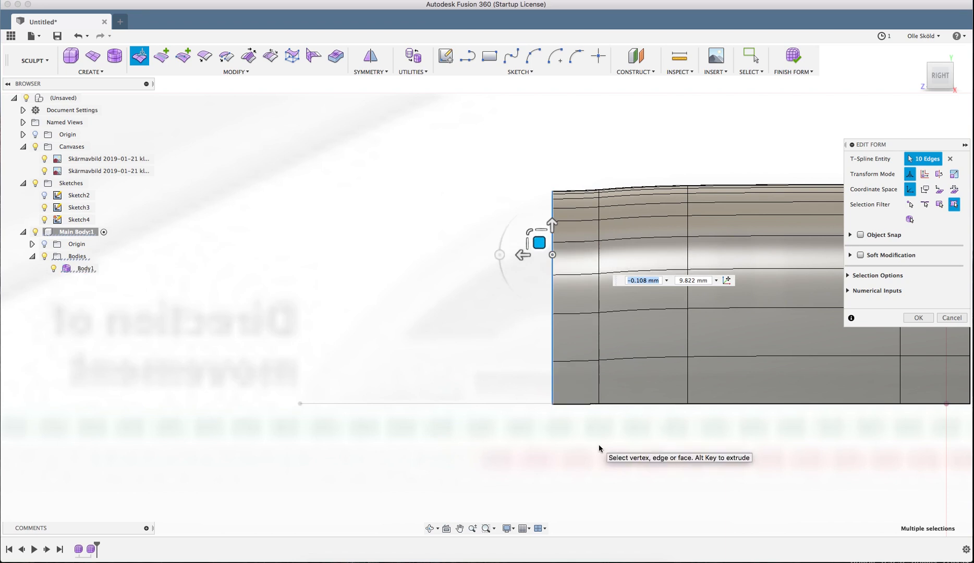
key("super+z")
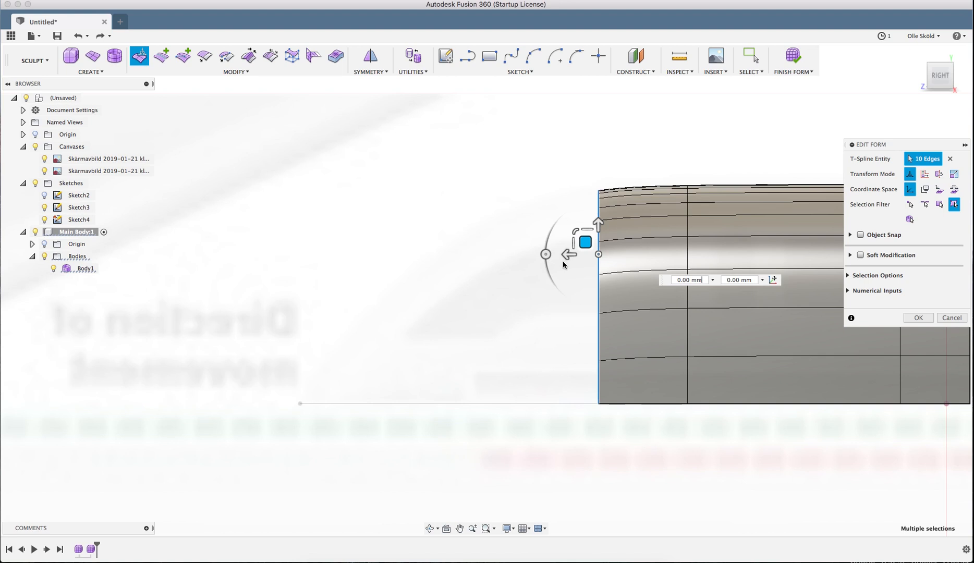
- Extrude the front edge loop 15 mm towards the nose, and shift its nine upper edges -2.375 mm vertically and 0.108 mm lengthwise
left_click_drag(568, 255, 498, 258)
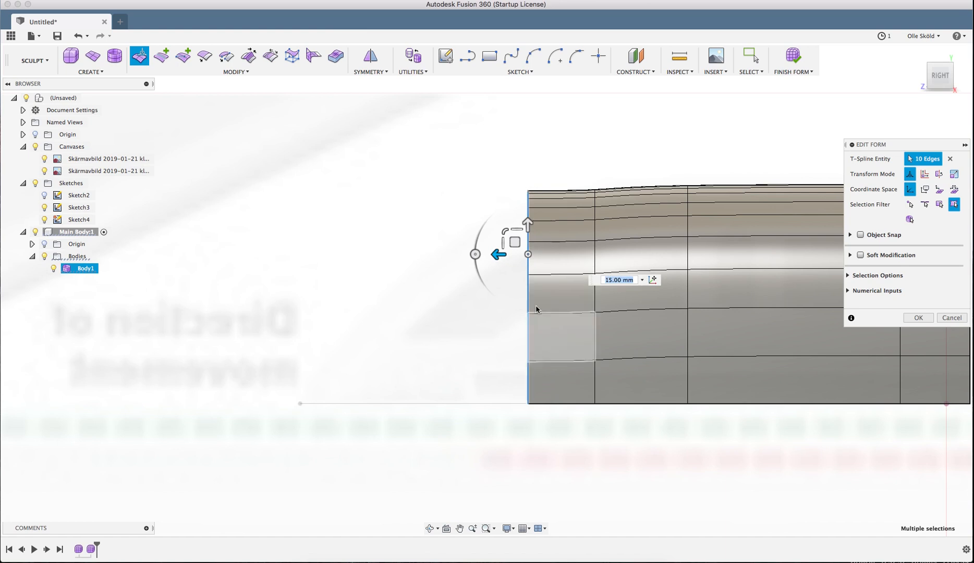
left_click_drag(490, 160, 544, 372)
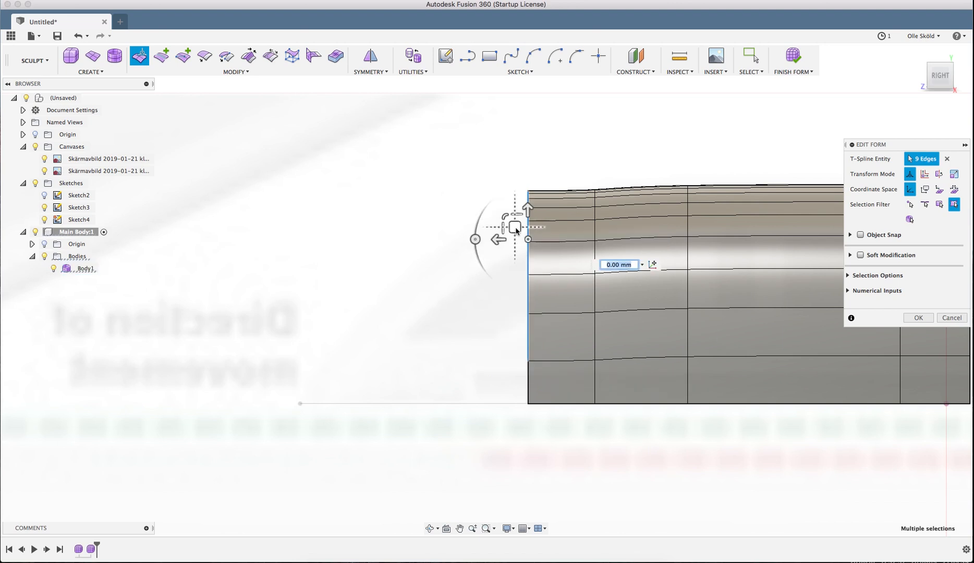
mouse_move(516, 230)
left_mouse_down()
mouse_move(516, 251)
mouse_move(516, 241)
left_mouse_up()
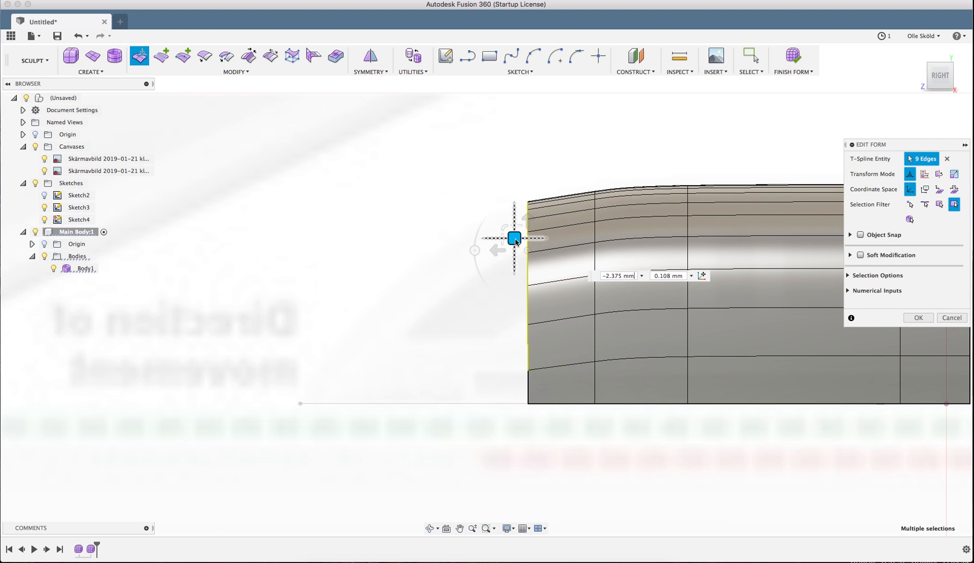
left_click_drag(515, 241, 515, 241)
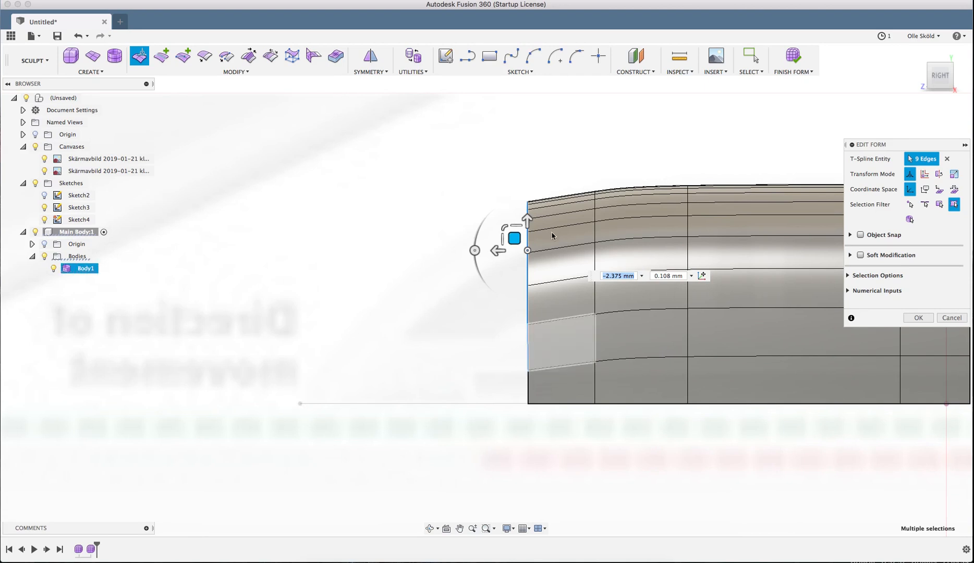
- Select the front loop's eight upper edges and shift them -1.619 mm vertically and -0.108 mm lengthwise towards the roof outline
left_click_drag(501, 176, 539, 330)
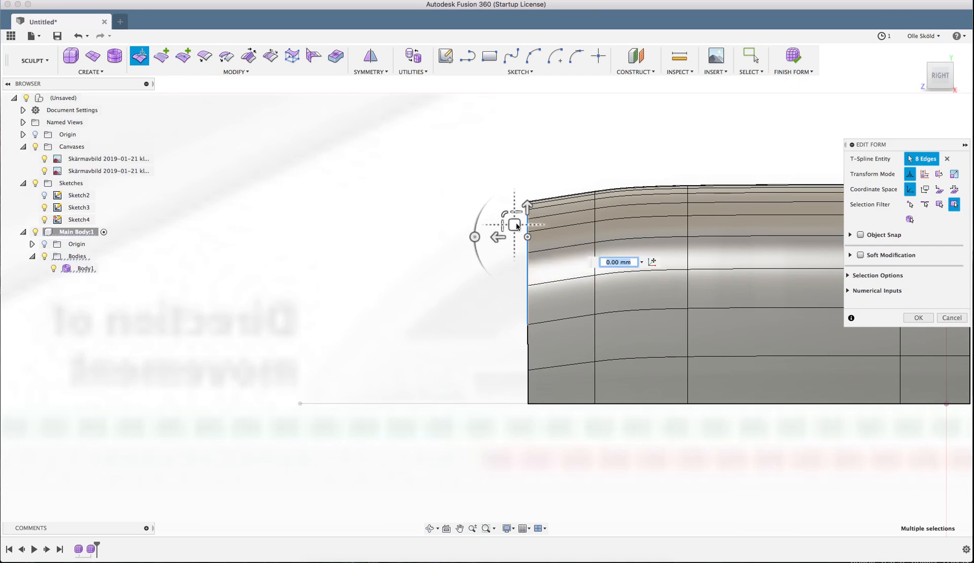
left_click_drag(517, 226, 519, 238)
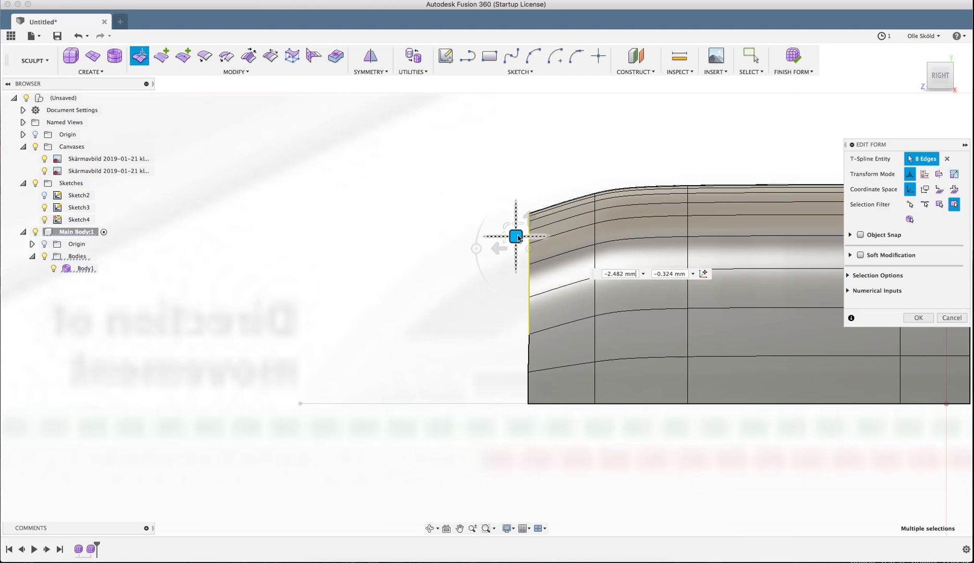
left_click_drag(519, 238, 517, 233)
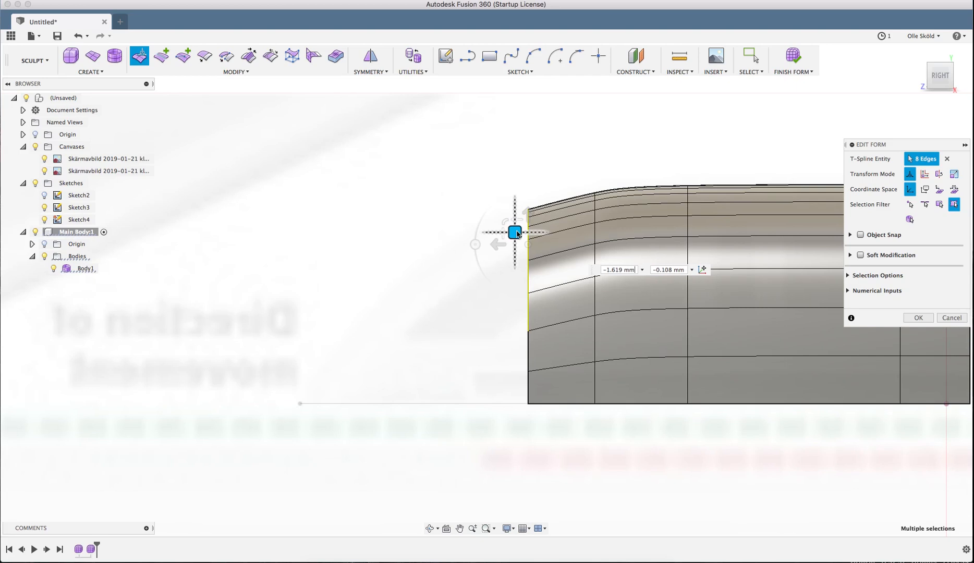
left_click(531, 172)
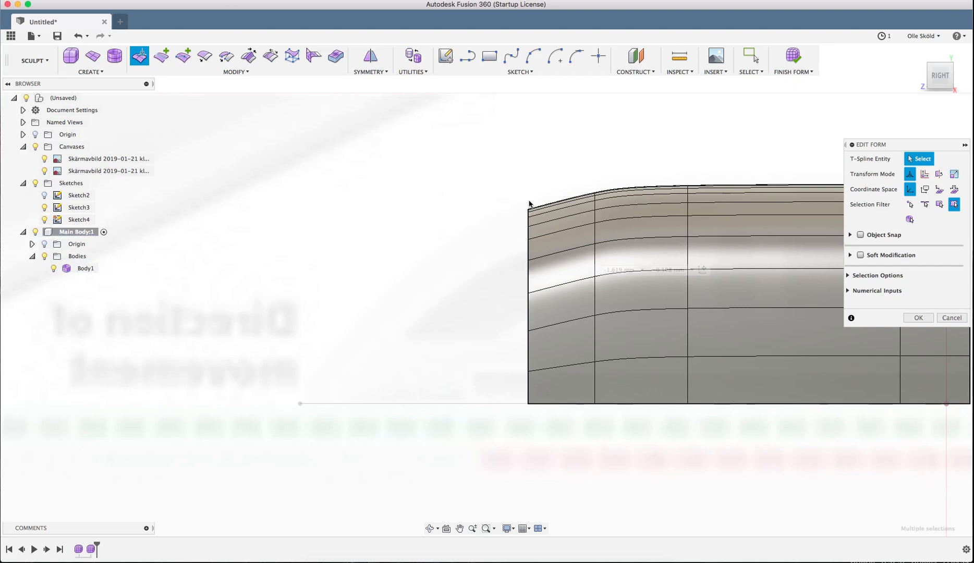
- Extrude the whole front edge loop about 16 mm towards the nose, and shift its nine upper edges -3.13 mm vertically
double_click(528, 315)
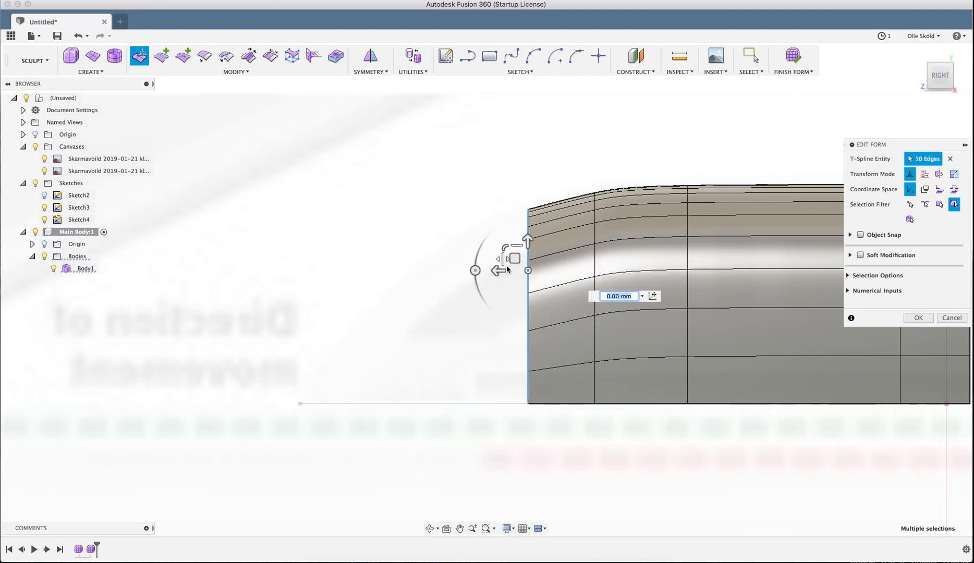
left_click_drag(497, 270, 424, 285)
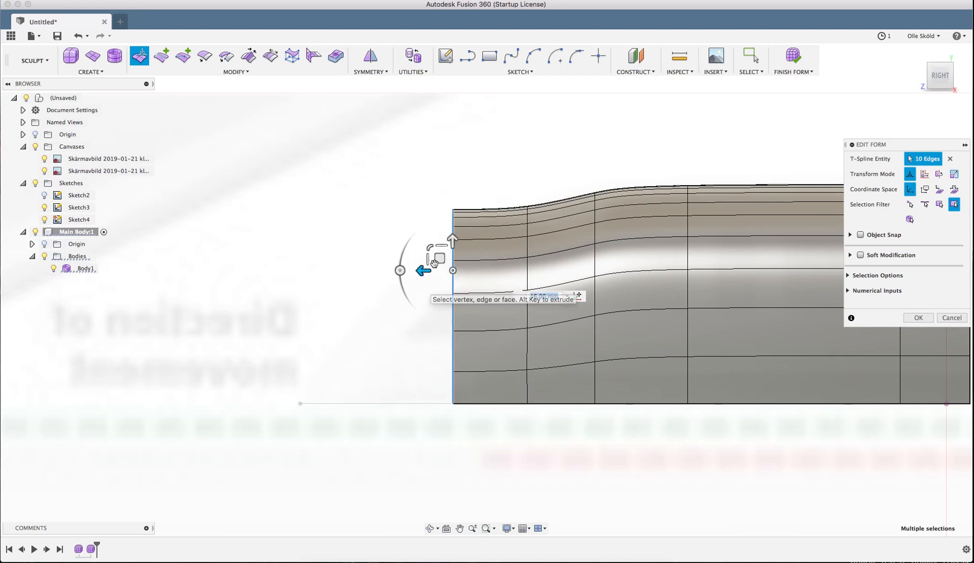
left_click_drag(437, 198, 460, 385)
left_click_drag(442, 254, 440, 263)
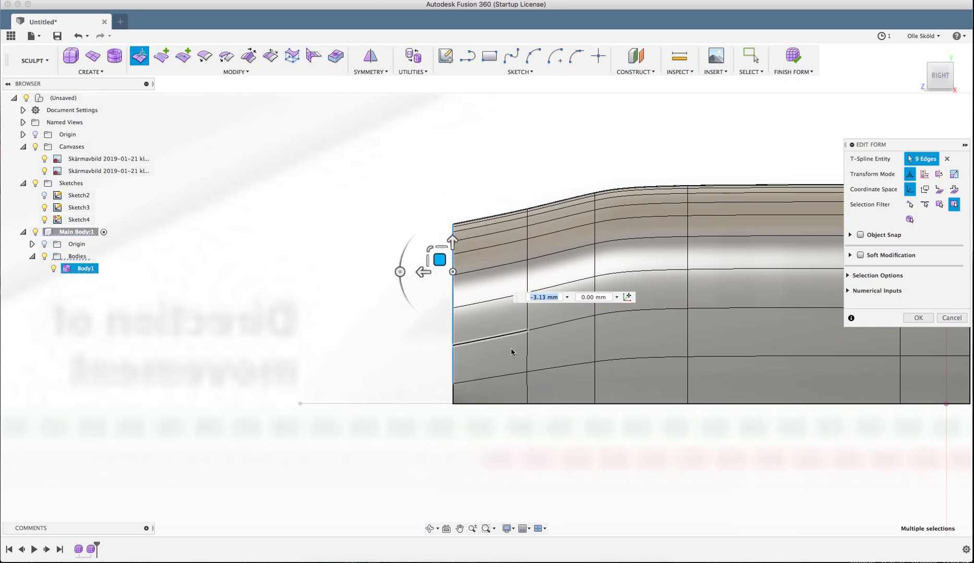
- Shift the front loop's eight upper edges -3.238 mm vertically and -0.108 mm lengthwise, and raise them slightly to follow the roof outline
left_click_drag(437, 203, 460, 360)
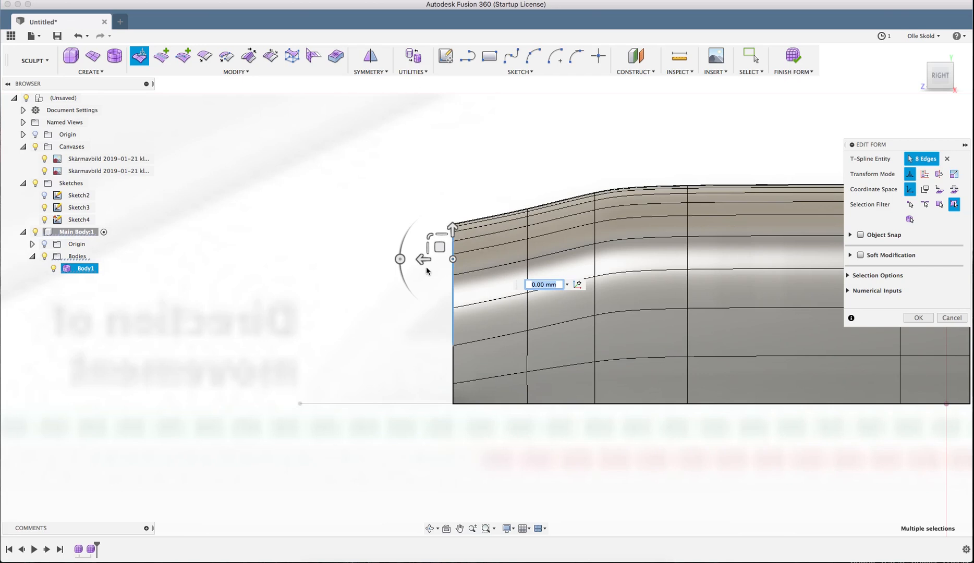
mouse_move(439, 249)
left_mouse_down()
mouse_move(444, 267)
mouse_move(433, 270)
mouse_move(440, 265)
left_mouse_up()
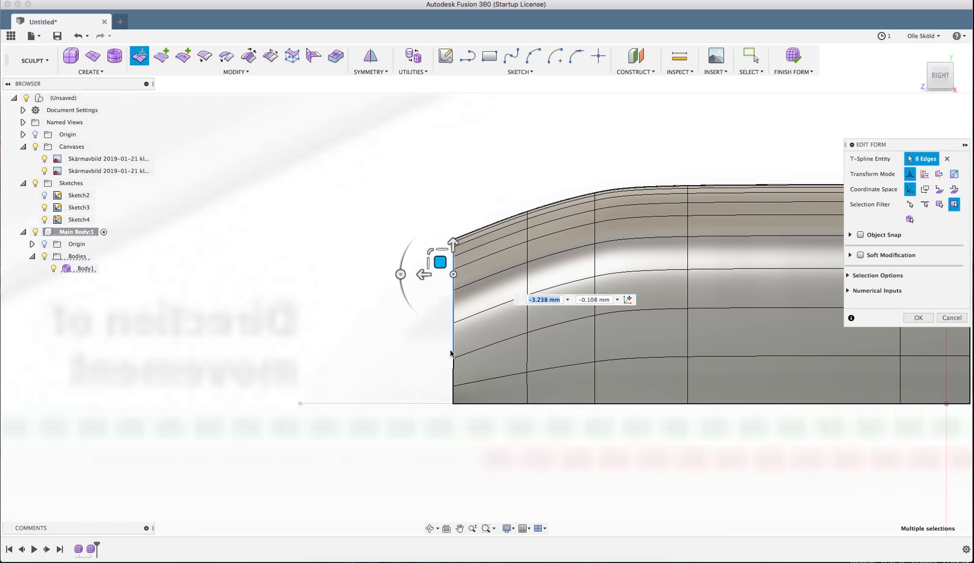
left_click(472, 355)
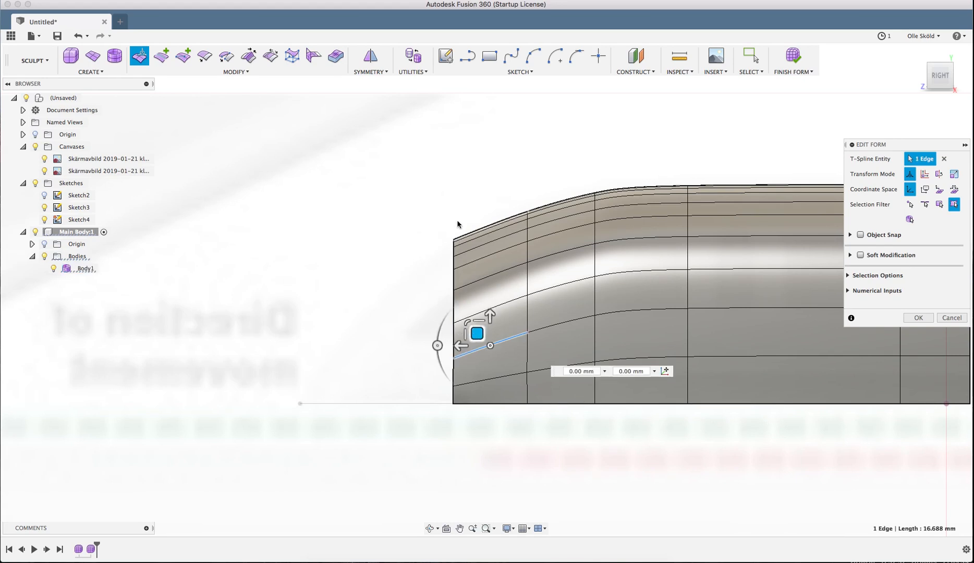
left_click(444, 235)
left_click_drag(431, 212, 462, 375)
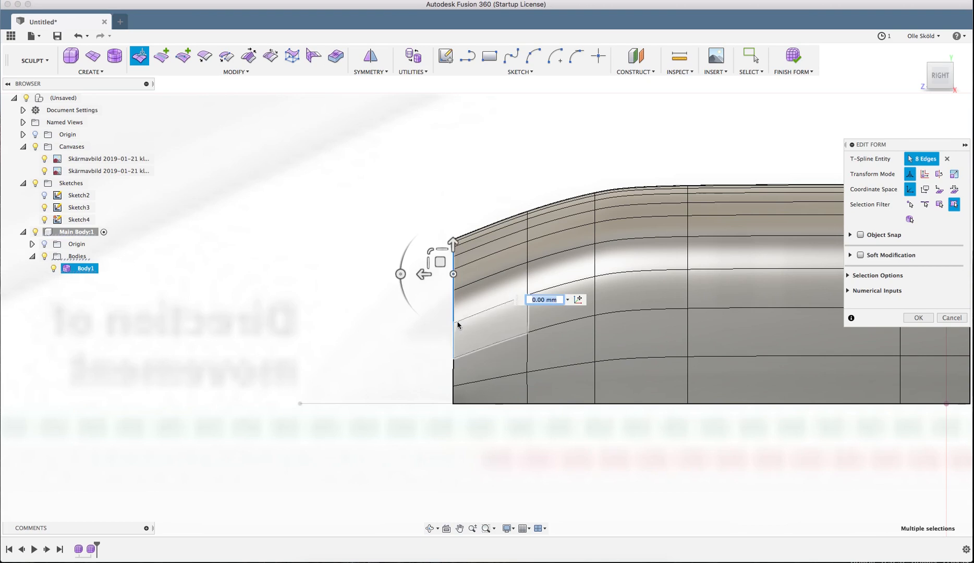
left_click_drag(442, 265, 440, 259)
left_click(442, 233)
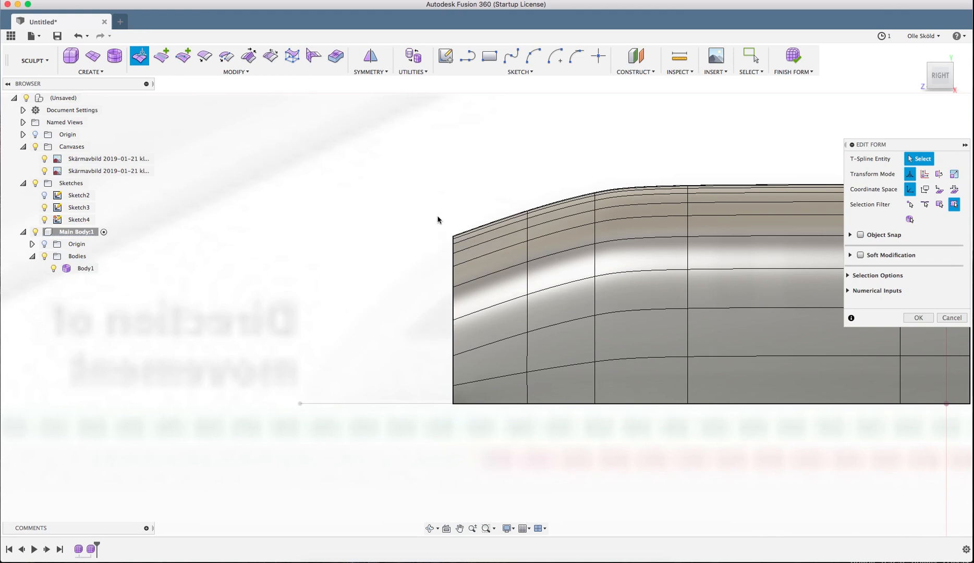
- Select the front loop's seven upper edges and shift them -3.346 mm vertically
left_click_drag(438, 219, 469, 339)
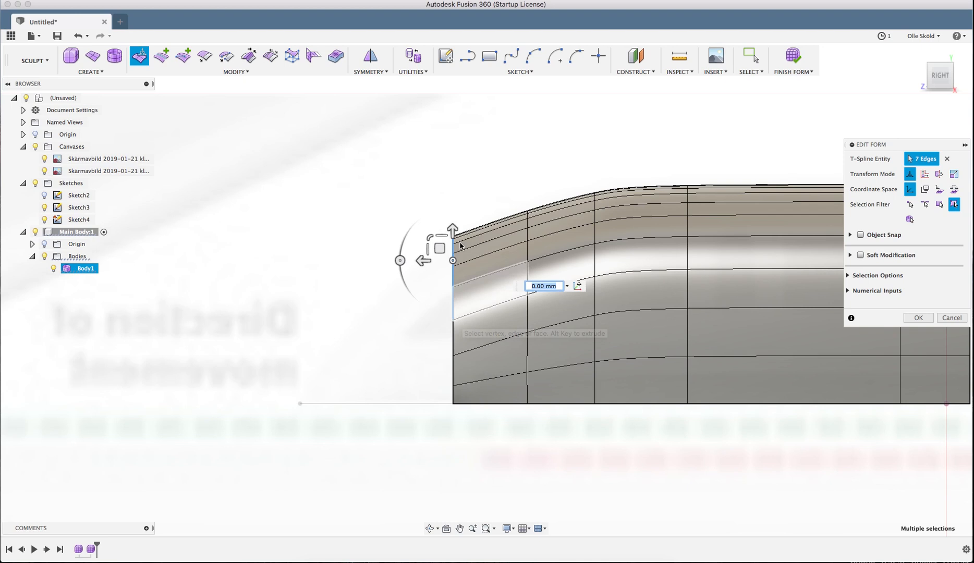
left_click_drag(443, 253, 442, 266)
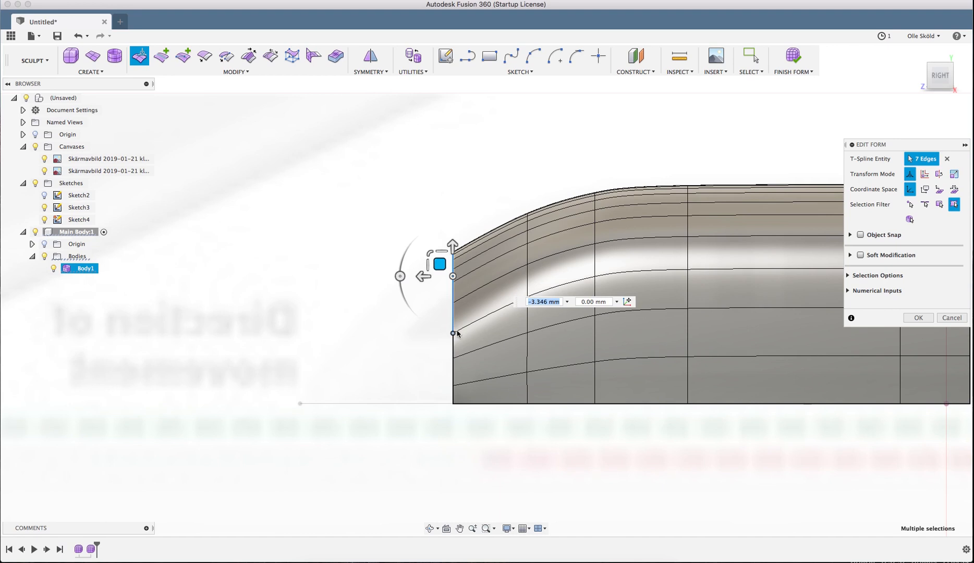
left_click(459, 332)
left_click(444, 222)
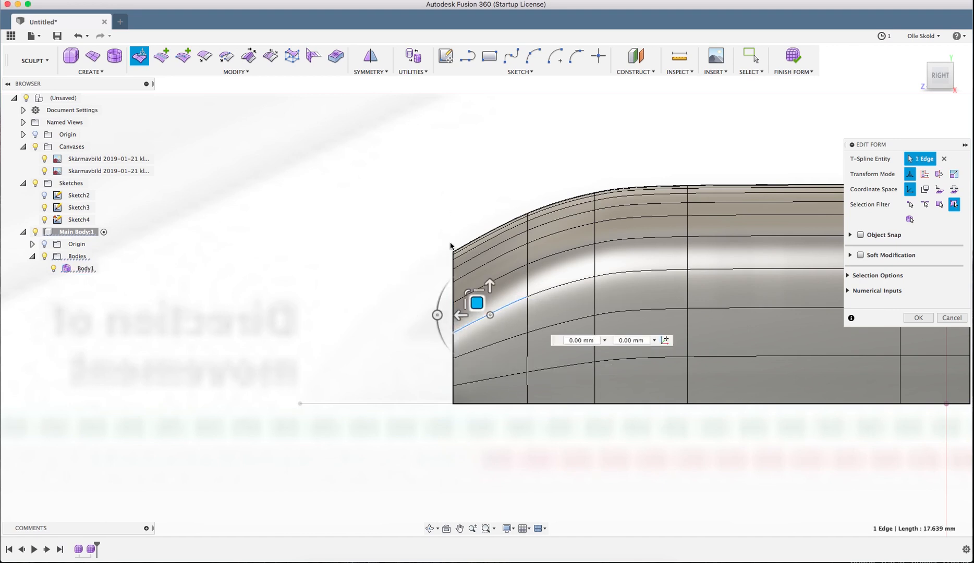
- Select all ten edges of the front loop, flatten them lengthwise with a scale factor of 0, and leave form editing
scroll(448, 192, "down", 2)
scroll(435, 237, "up", 2)
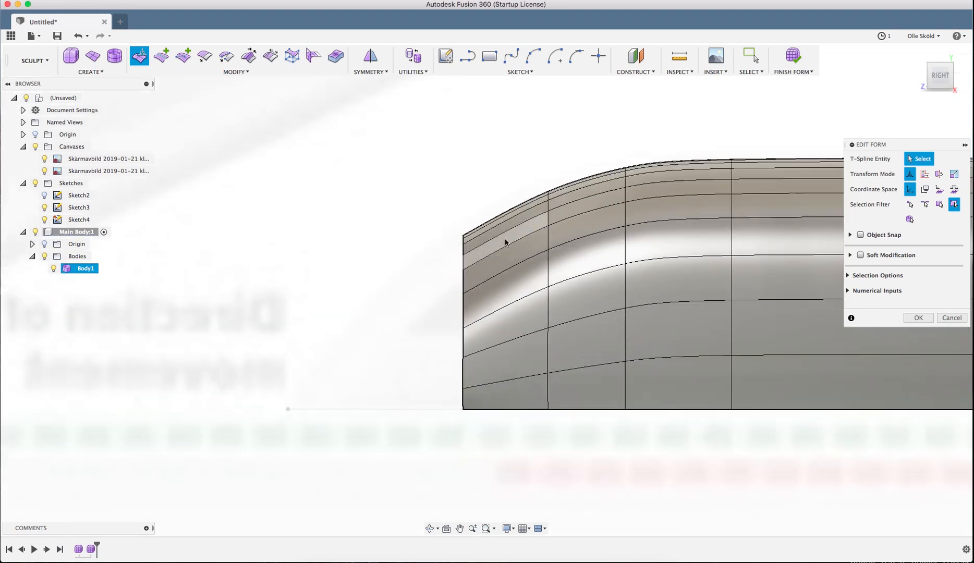
double_click(463, 309)
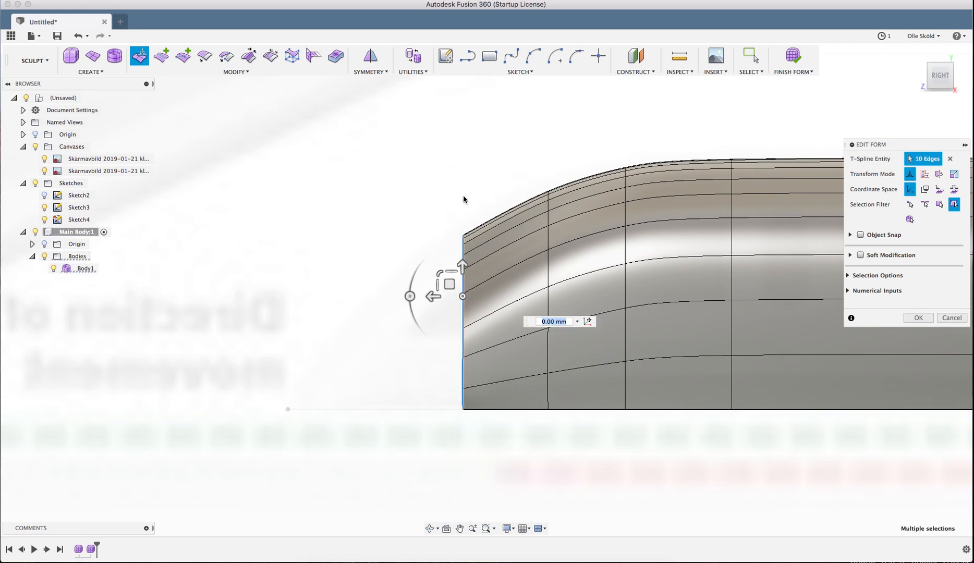
scroll(431, 201, "down", 2)
middle_click_drag(431, 201, 456, 216, "shift")
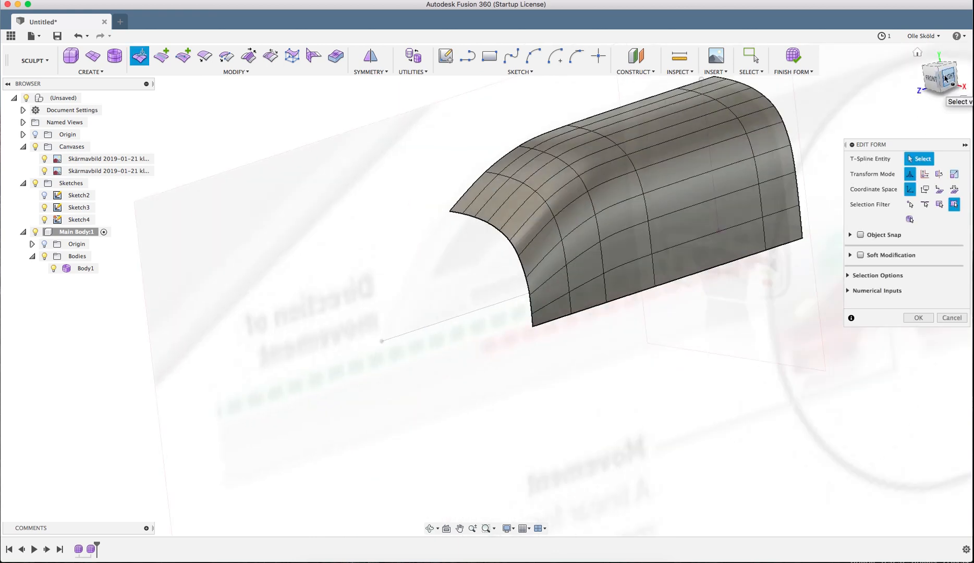
left_click(947, 78)
scroll(537, 399, "up", 5)
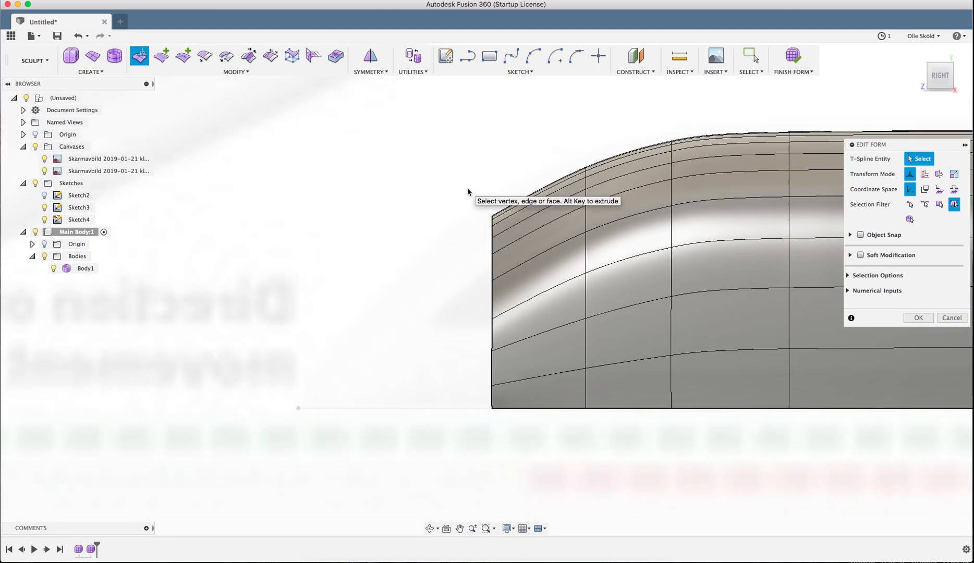
left_click_drag(473, 194, 504, 433)
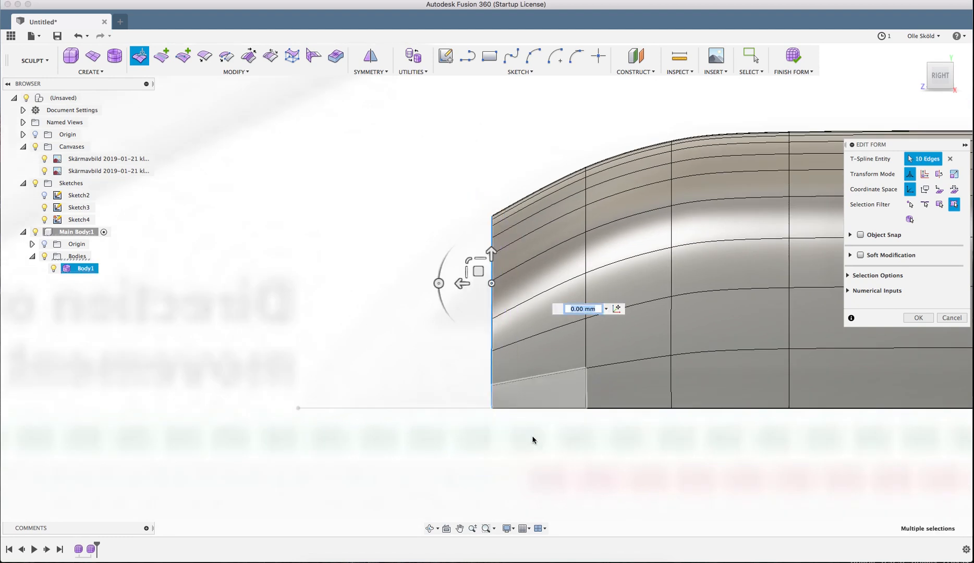
scroll(509, 415, "down", 2)
scroll(502, 431, "up", 2)
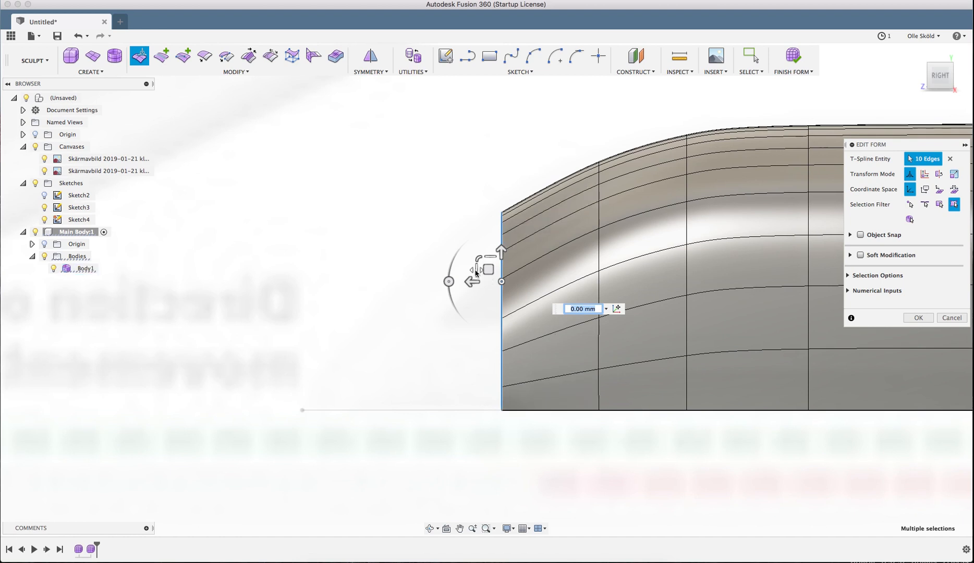
left_click_drag(476, 271, 482, 269)
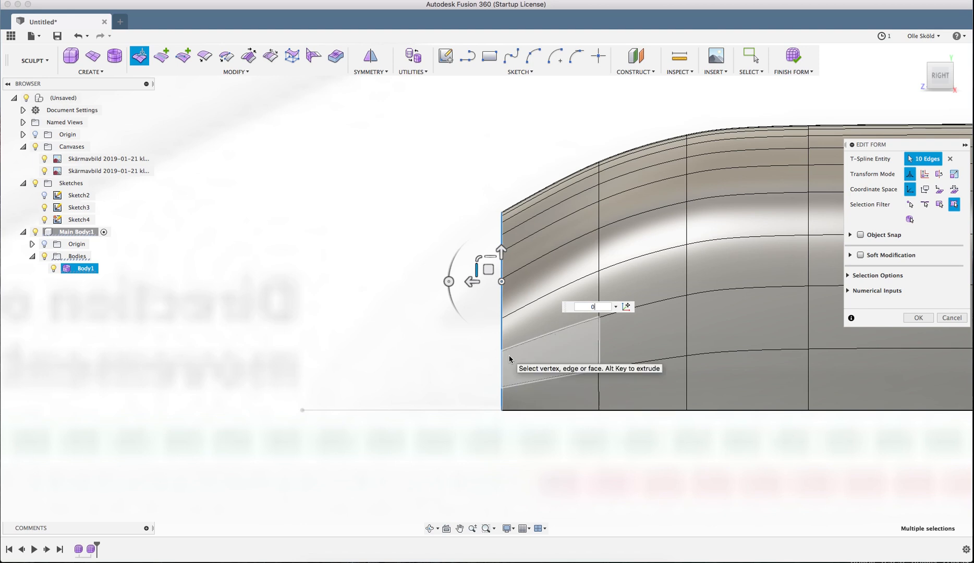
key("Escape")
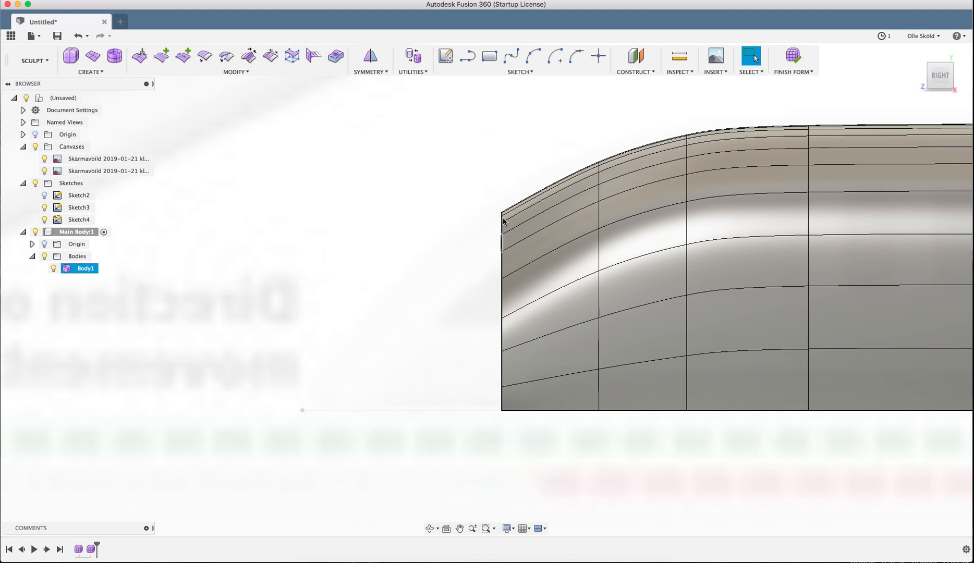
- Reopen the body for form editing and extrude the whole ten-edge front loop 16 mm towards the nose
middle_click_drag(503, 221, 508, 270, "shift")
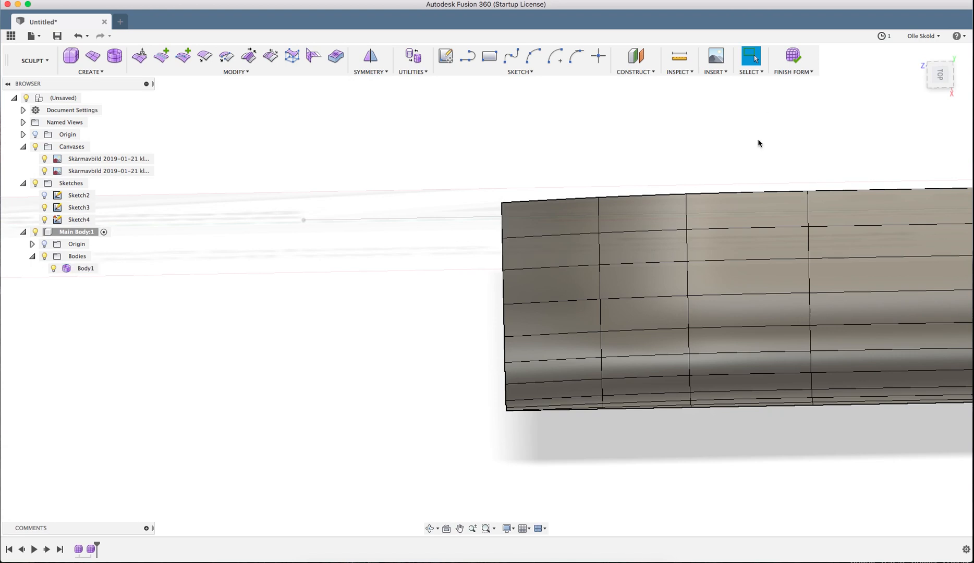
middle_click_drag(629, 276, 624, 222, "shift")
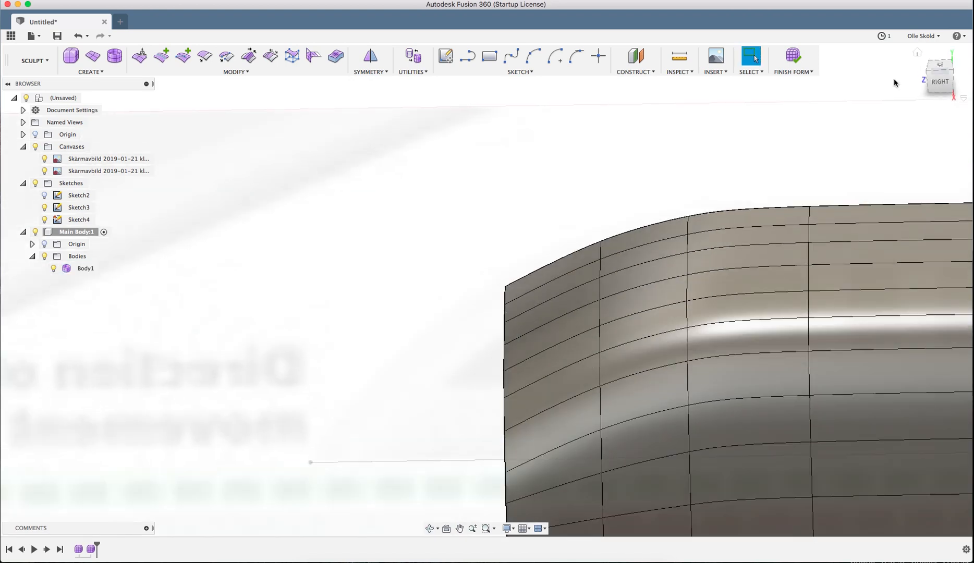
left_click(940, 83)
scroll(530, 396, "up", 5)
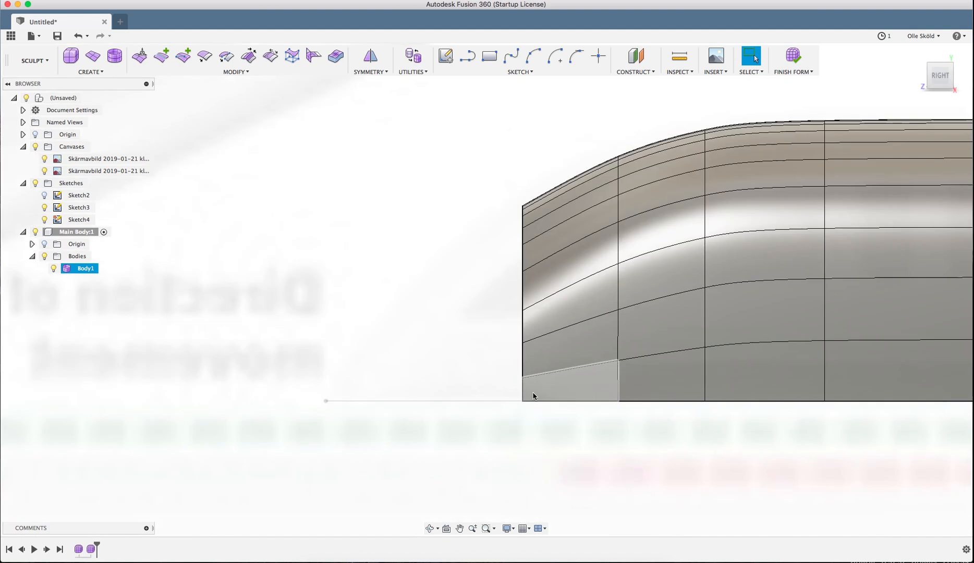
scroll(534, 396, "up", 5)
scroll(509, 440, "down", 5)
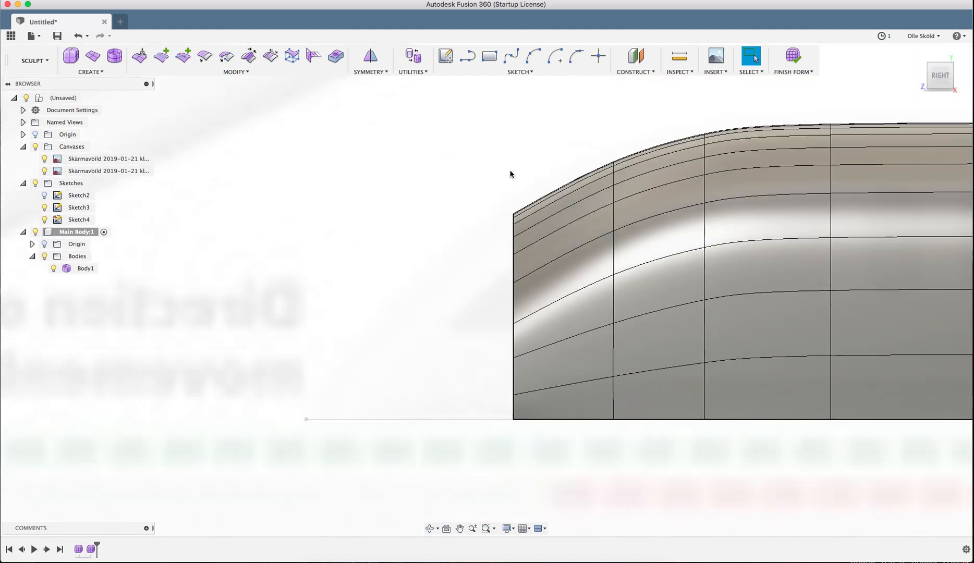
scroll(465, 184, "down", 3)
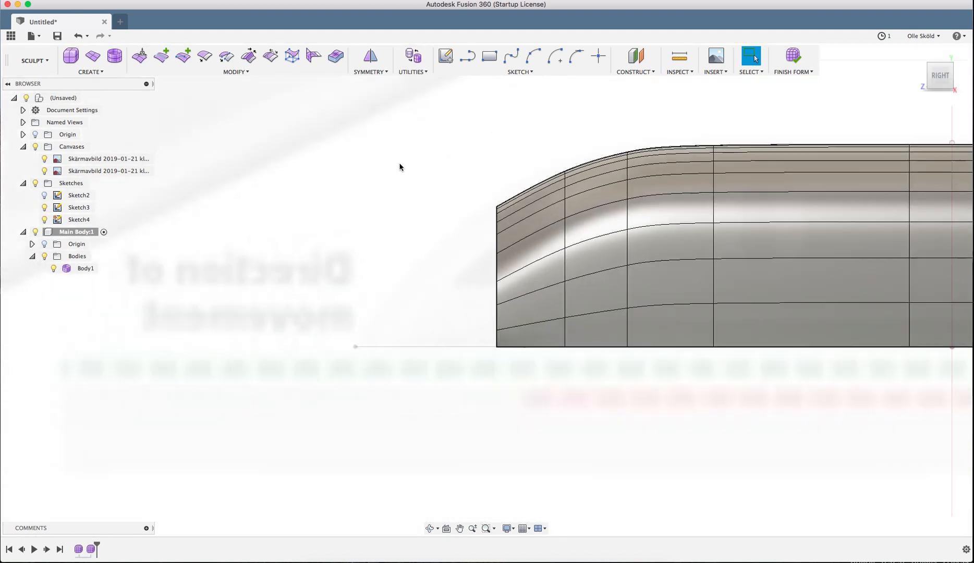
left_click(140, 56)
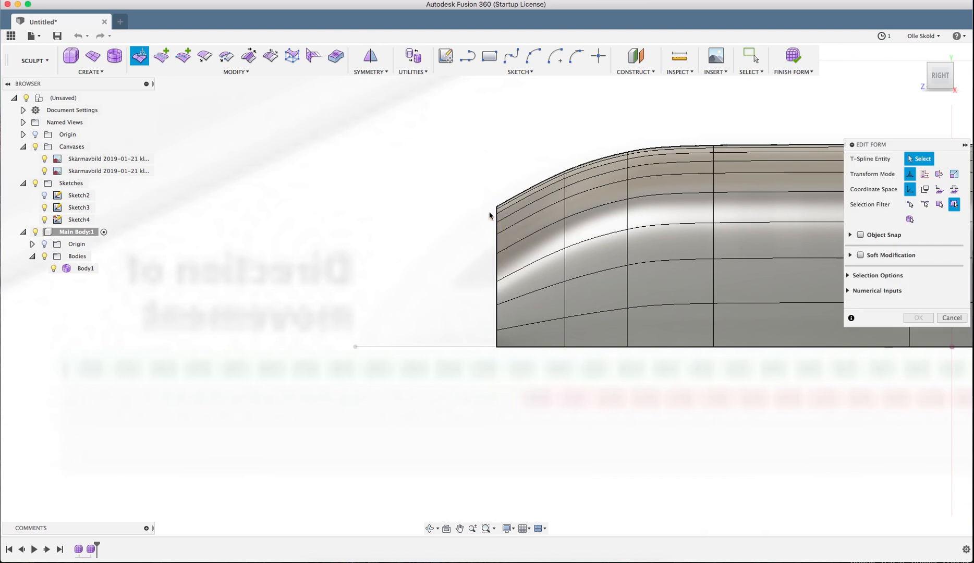
left_click_drag(489, 215, 511, 373)
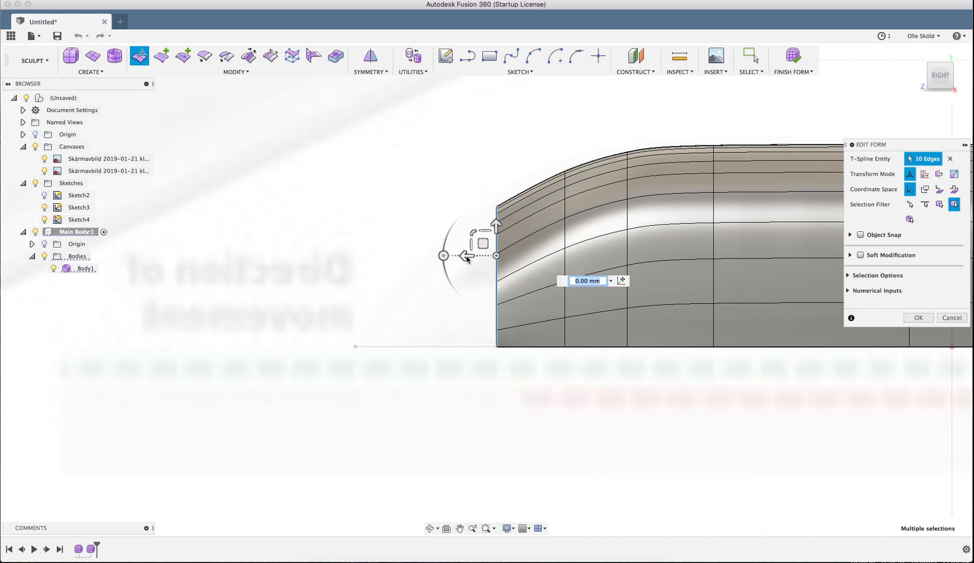
left_click_drag(466, 258, 399, 270)
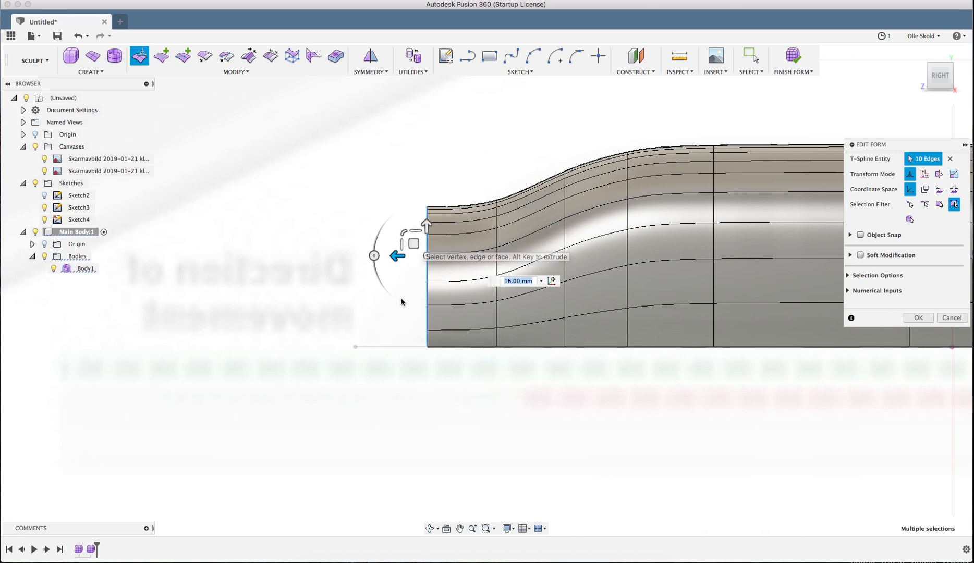
- Select the new front loop's nine edges above the bottom one and shift them -2.386 mm vertically
left_click(411, 200)
scroll(413, 200, "up", 2)
left_click_drag(408, 191, 444, 386)
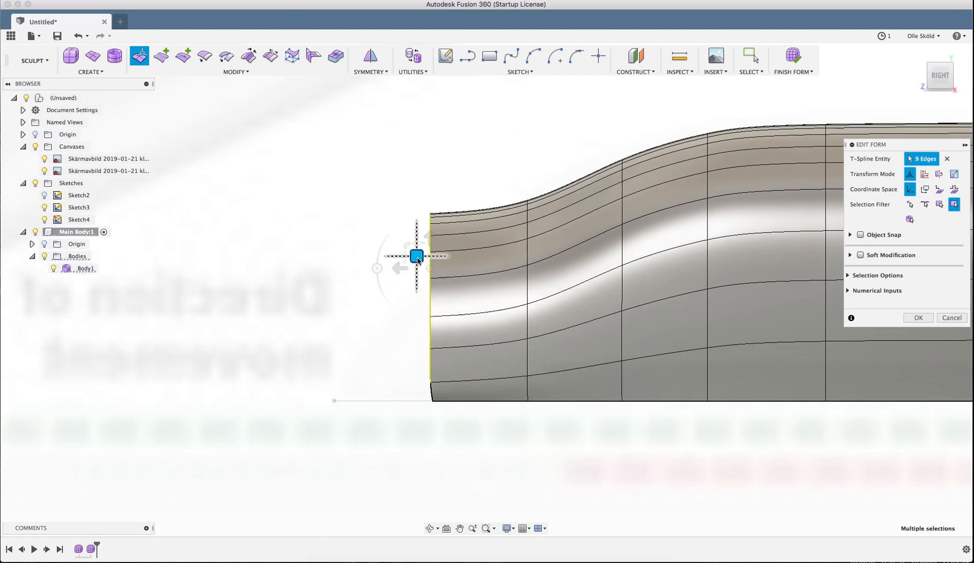
left_click_drag(417, 258, 419, 266)
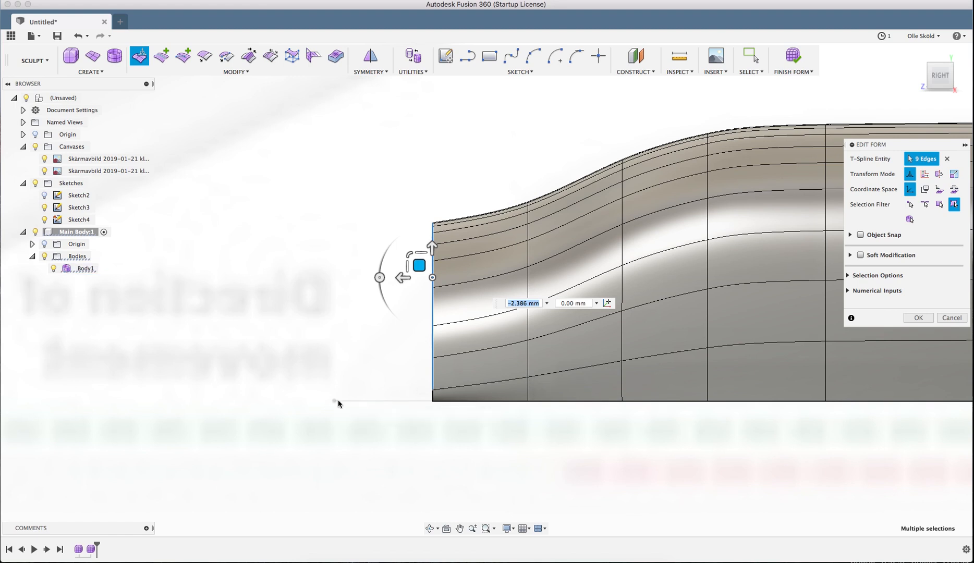
- Select the front loop's eight upper edges for the next vertical shift
left_click(415, 215)
left_click_drag(415, 193, 439, 371)
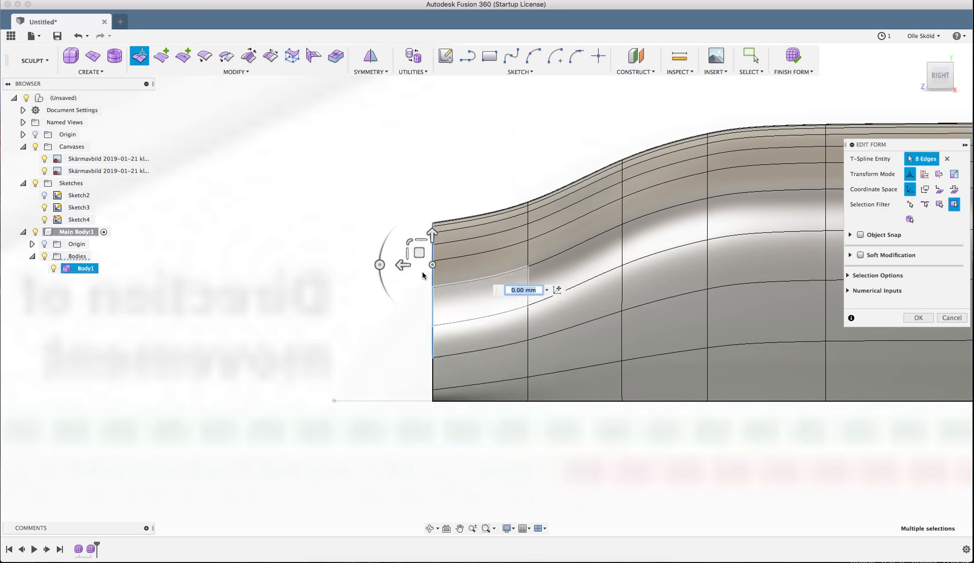